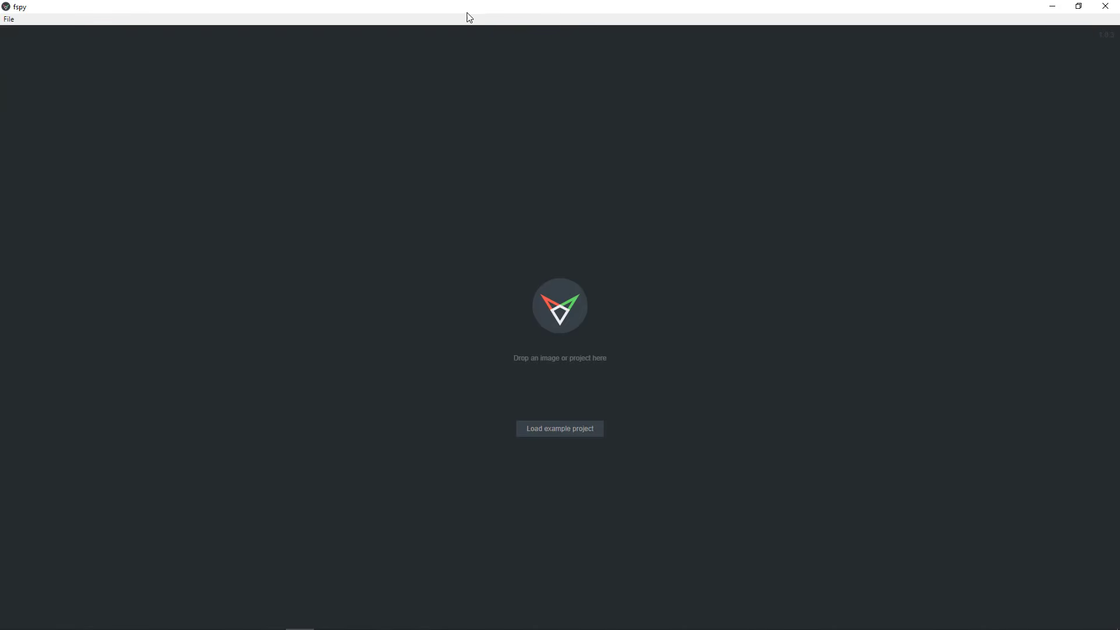
Load the Planet X landscape image into fSpy and enlarge the fSpy window to full screen.
drag(465, 9, 750, 135)
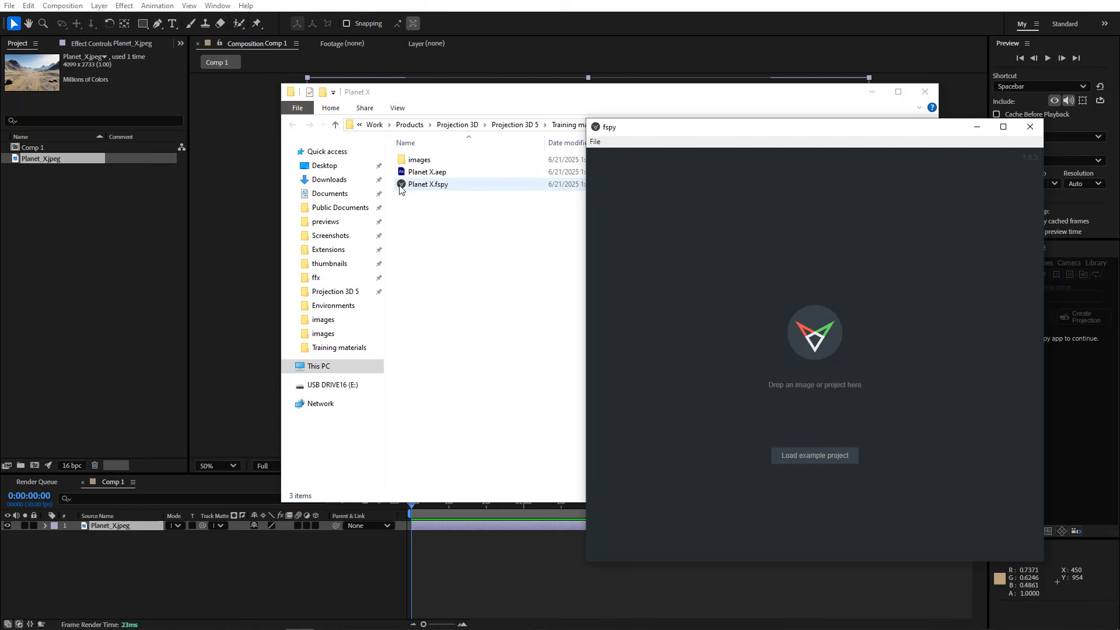
drag(401, 185, 797, 352)
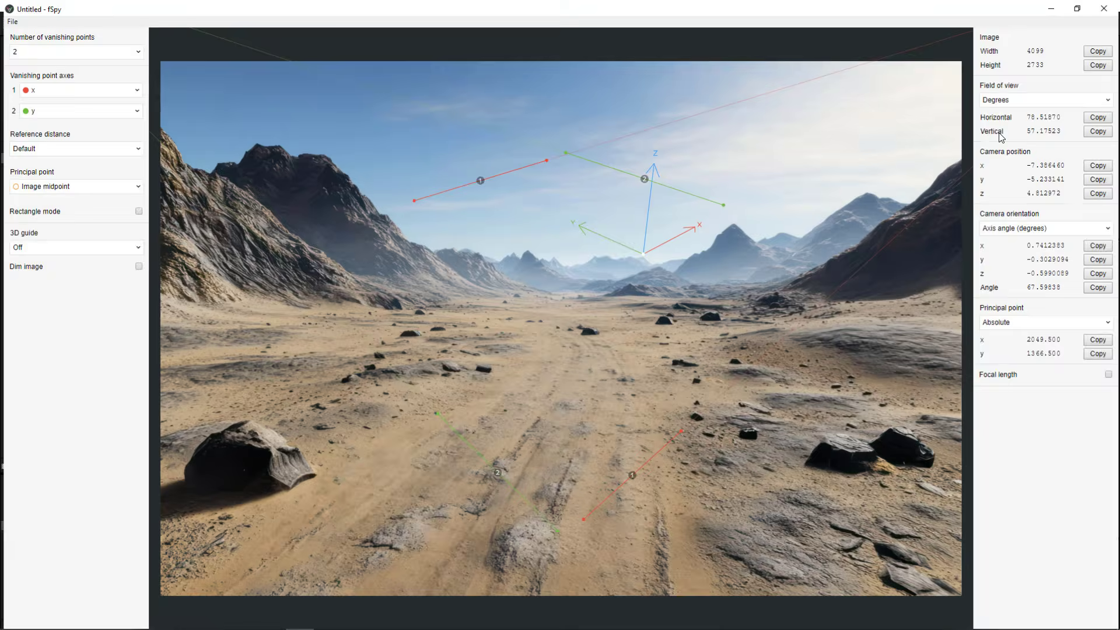
click(1004, 127)
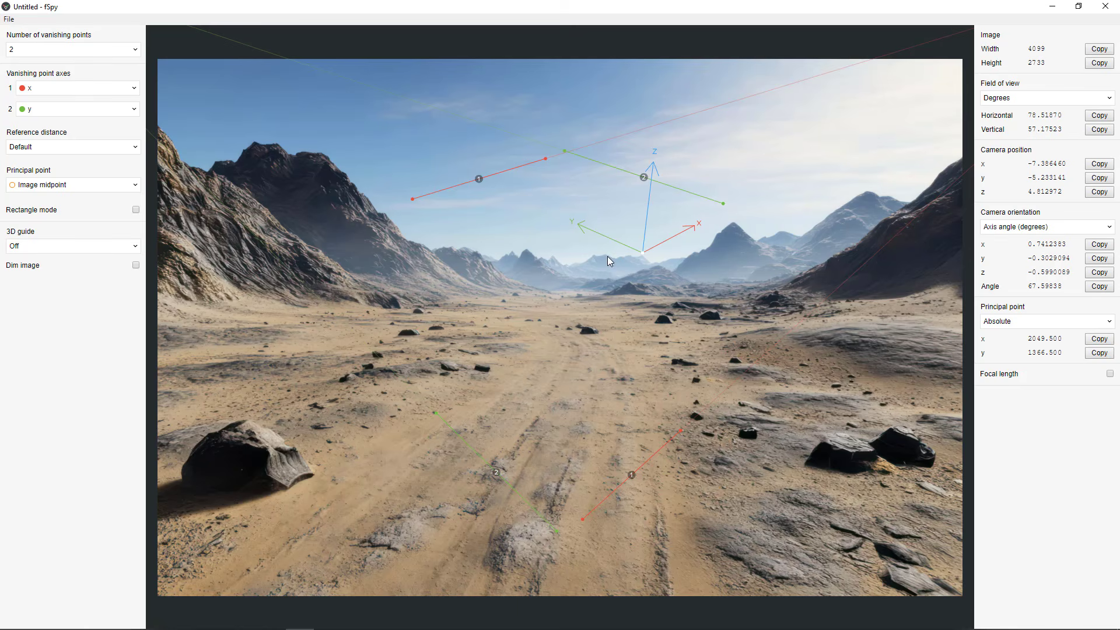
Align the two green y-axis vanishing lines with the left and right edges of the dirt track.
drag(723, 203, 264, 559)
drag(565, 152, 492, 390)
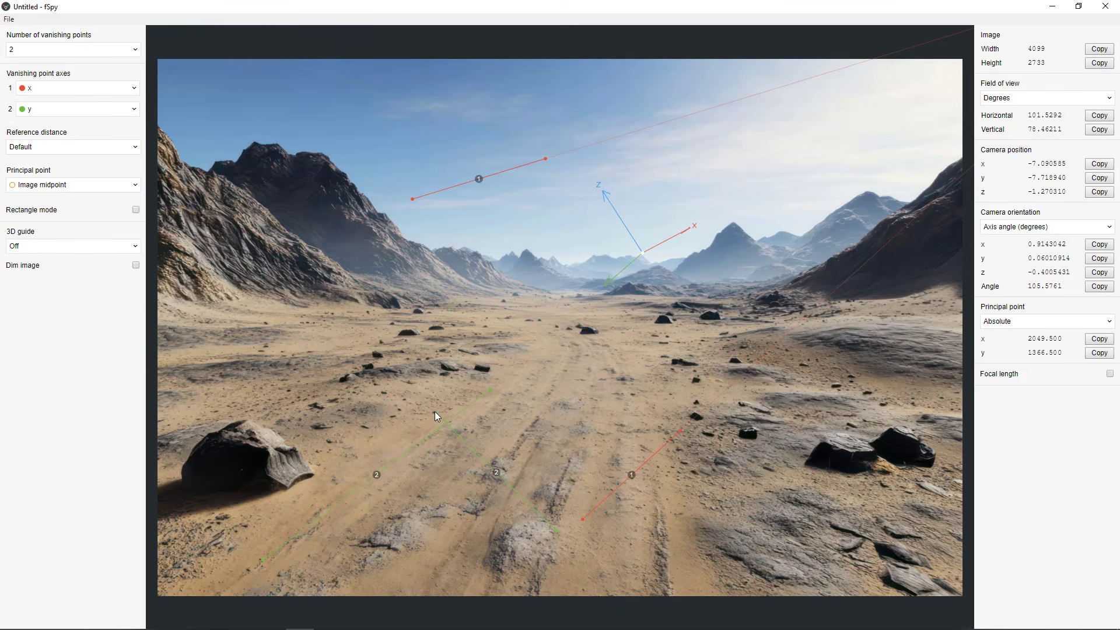
drag(436, 411, 647, 408)
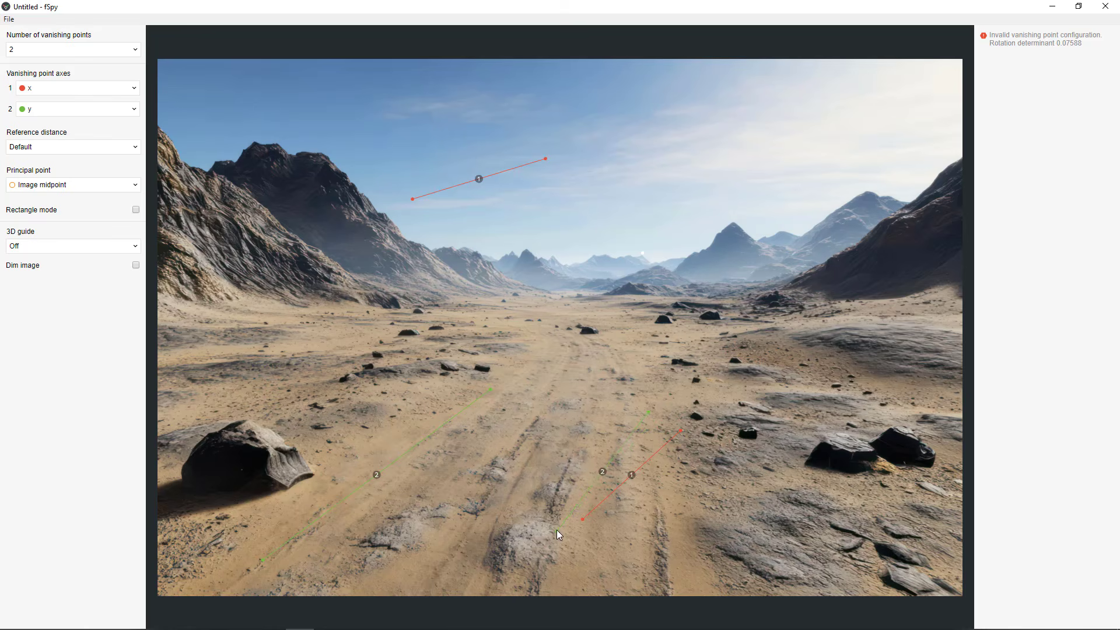
drag(558, 532, 668, 585)
Lay the two red x-axis vanishing lines across the dirt track, one in the foreground and one farther back.
drag(681, 431, 676, 563)
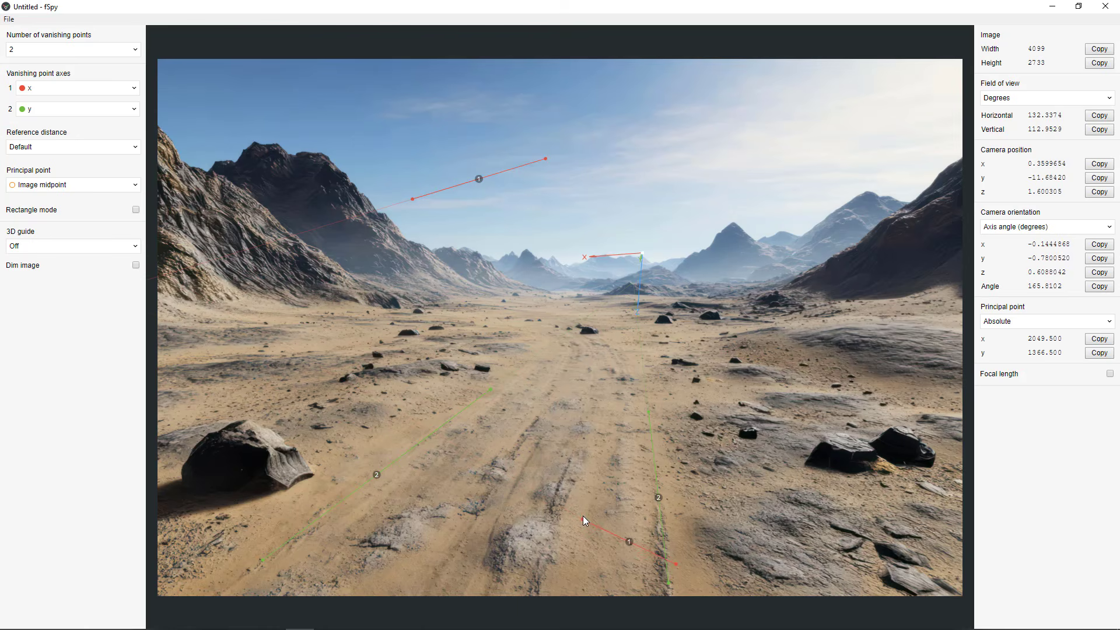
drag(582, 518, 338, 496)
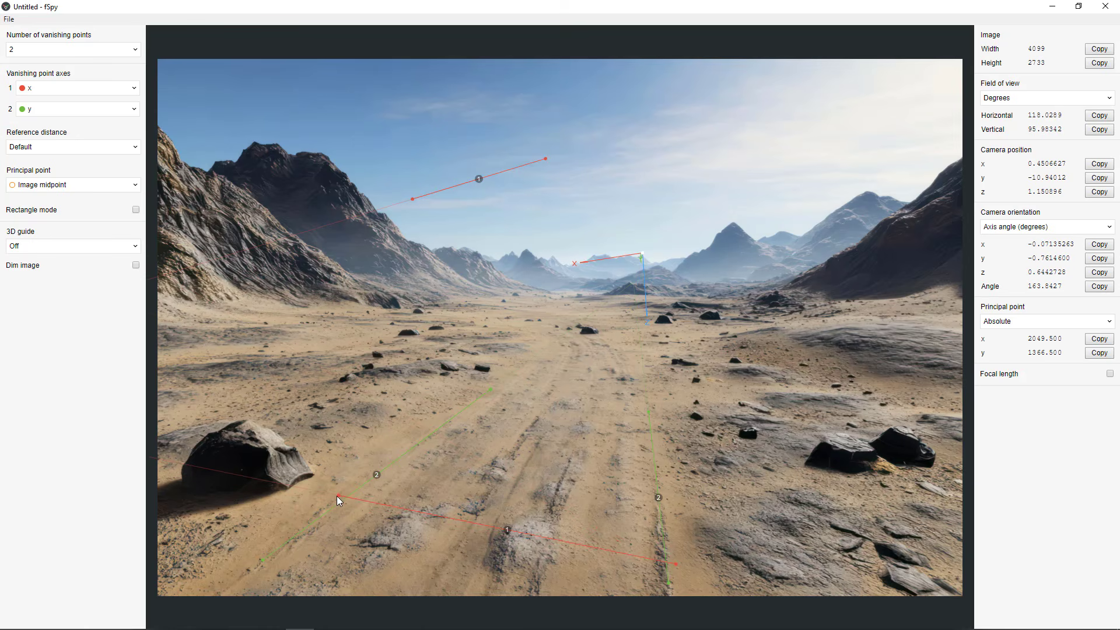
drag(545, 157, 682, 433)
drag(413, 200, 422, 394)
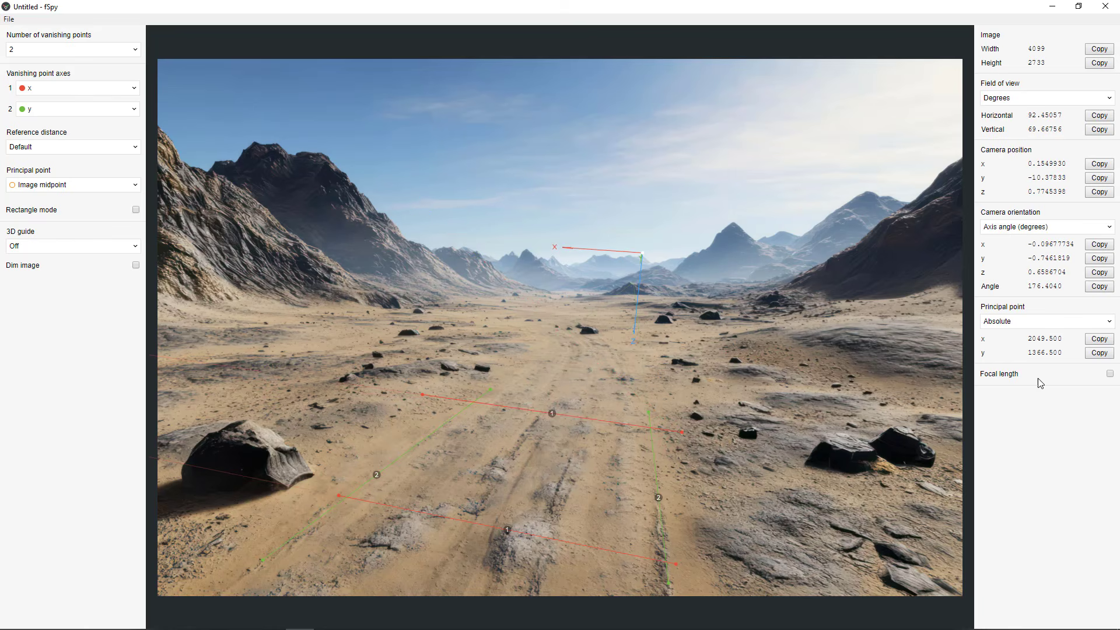
Turn on the focal length display for a custom camera and fine-tune the endpoints of the vanishing lines across the track.
click(1110, 375)
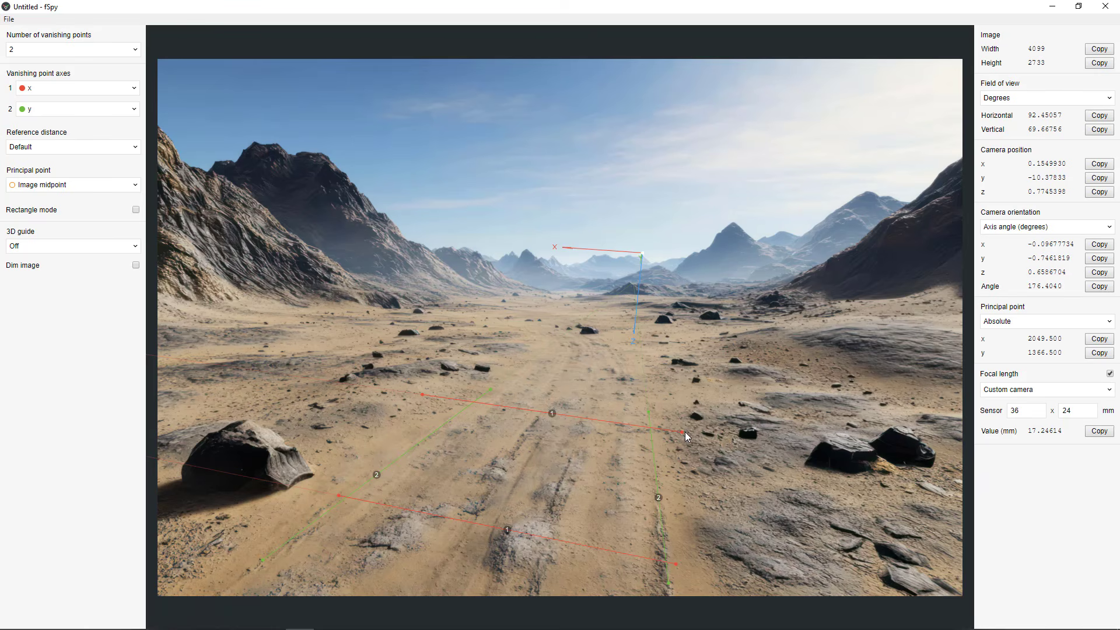
drag(684, 430, 681, 431)
drag(336, 496, 332, 497)
drag(677, 565, 676, 575)
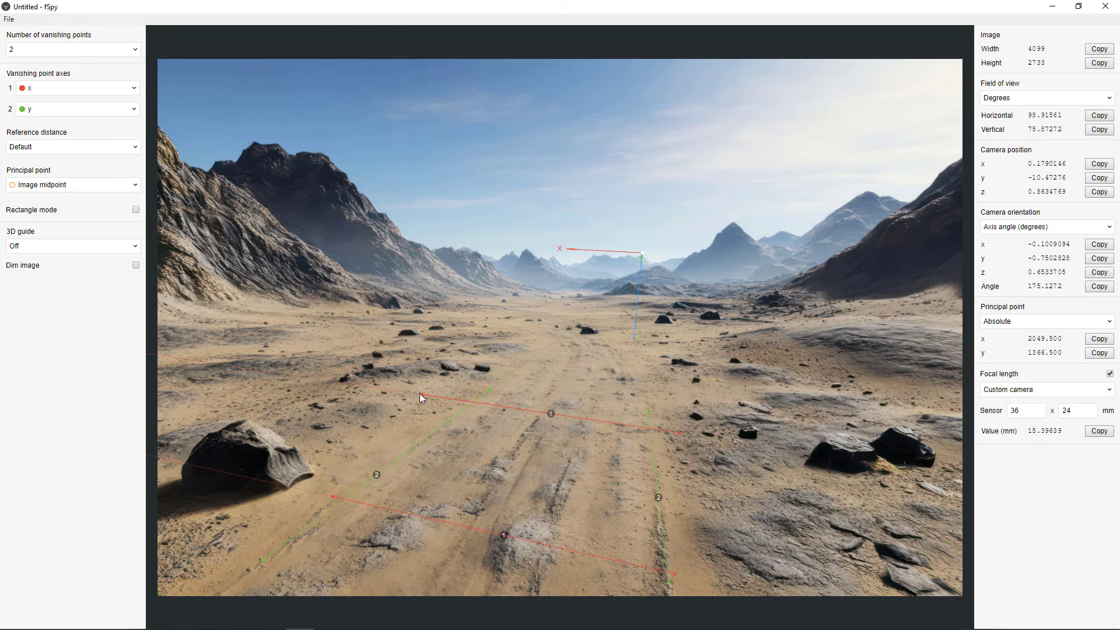
drag(420, 396, 438, 402)
drag(679, 433, 674, 434)
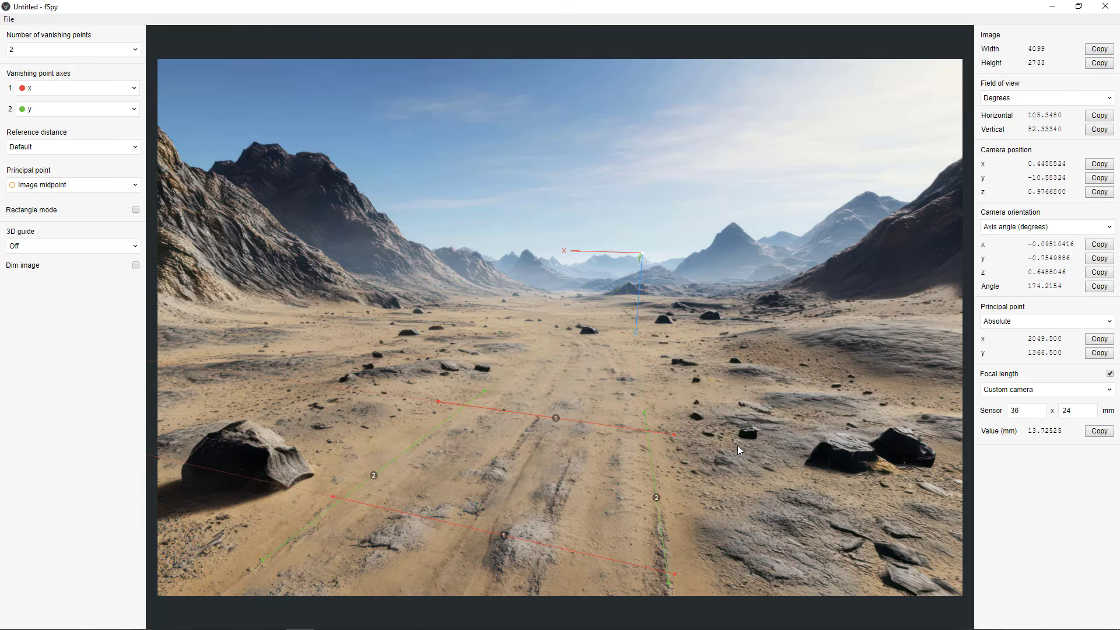
Place the origin mid-track with the xy grid floor guide shown, and reverse the x direction of the first vanishing point axis.
drag(641, 254, 526, 477)
click(32, 247)
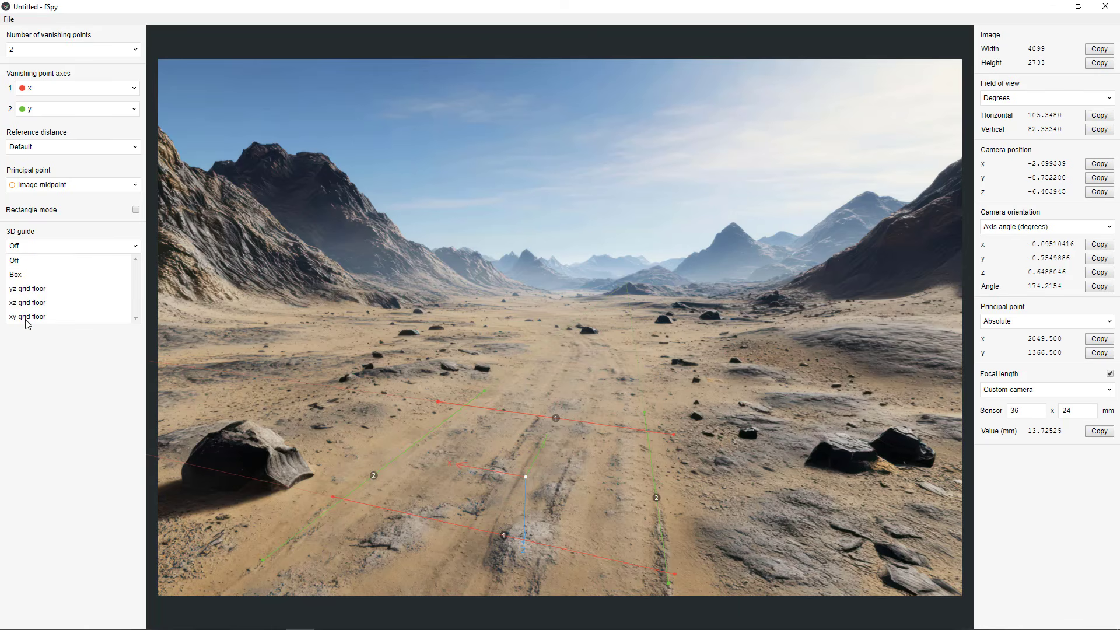
click(27, 318)
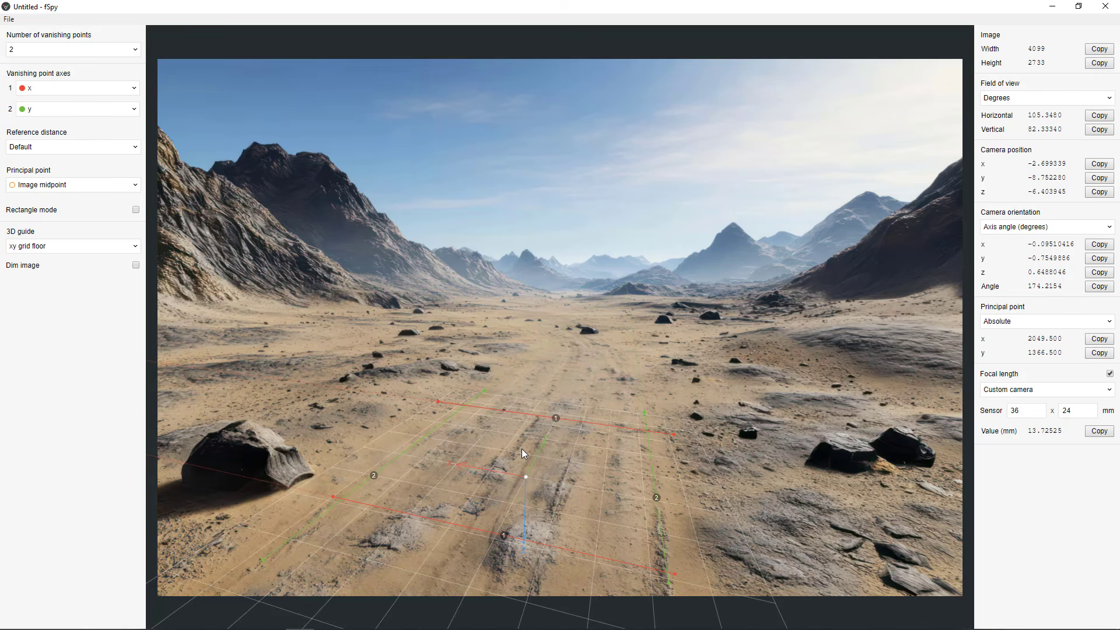
click(79, 88)
click(58, 103)
Save the camera match project and quit fSpy.
click(9, 19)
click(28, 105)
click(9, 19)
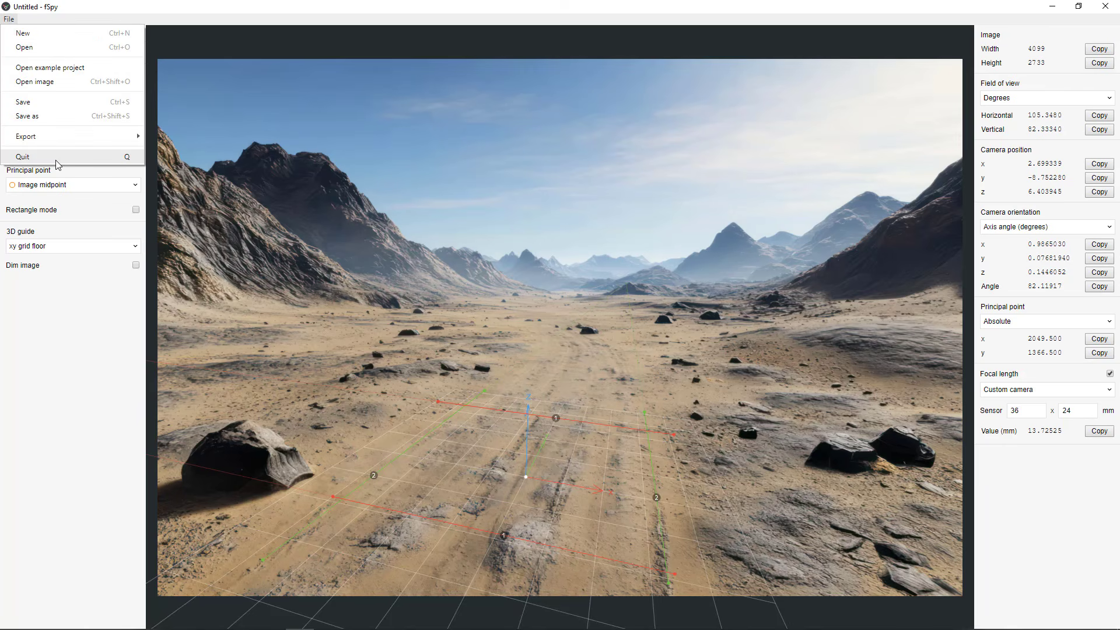
click(37, 155)
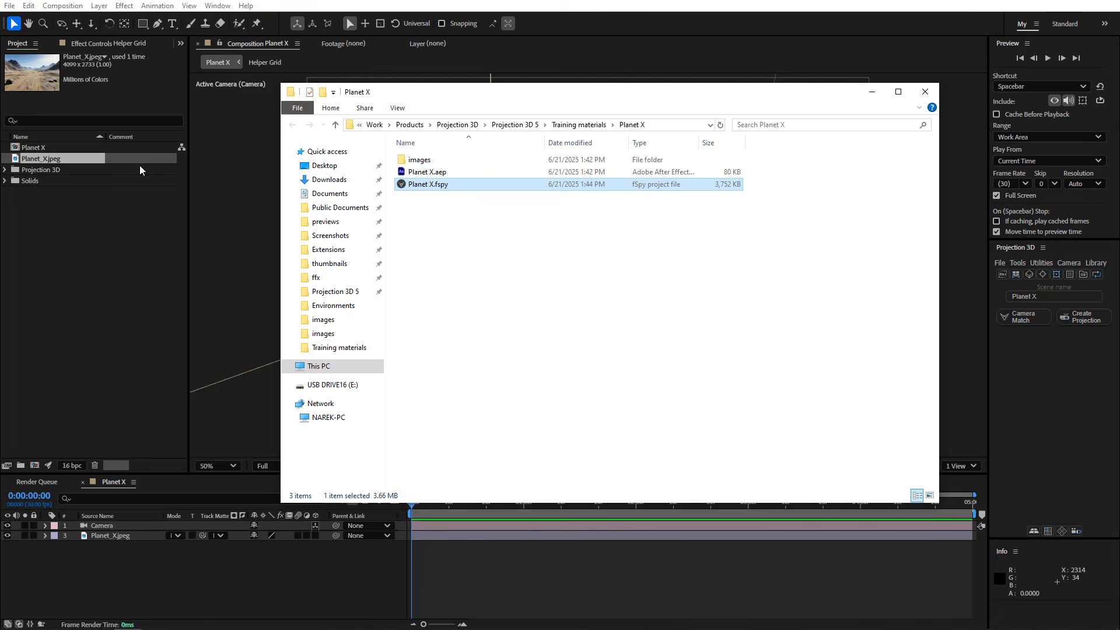
In After Effects, reveal the shy Helper Grid layer, scale it to about 2689, 572, 1158%, and hide it from the timeline again.
click(872, 92)
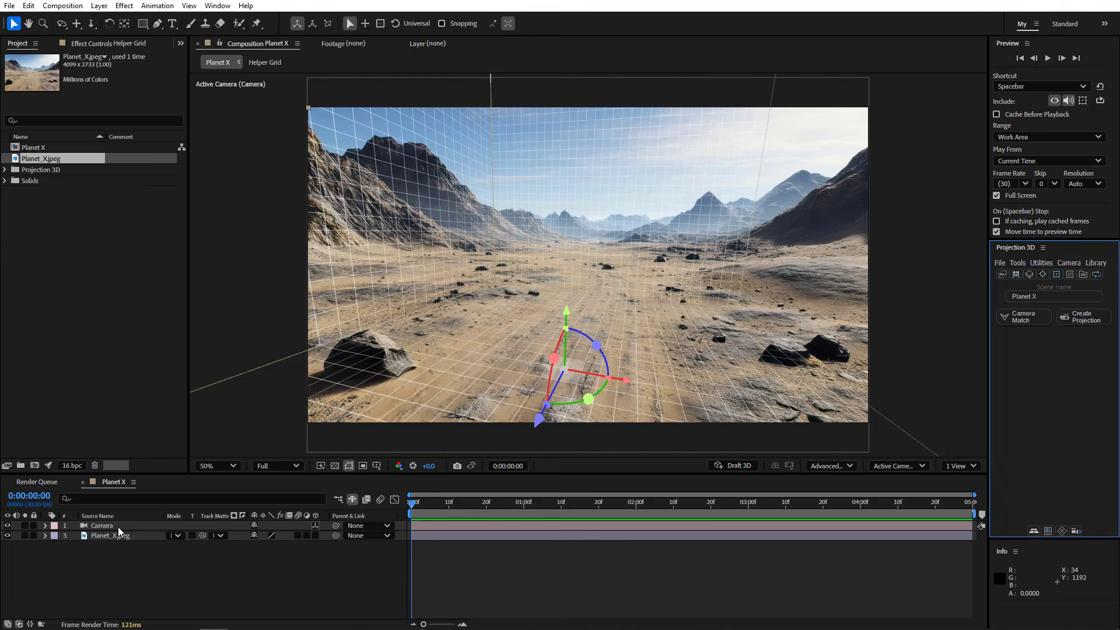
click(353, 500)
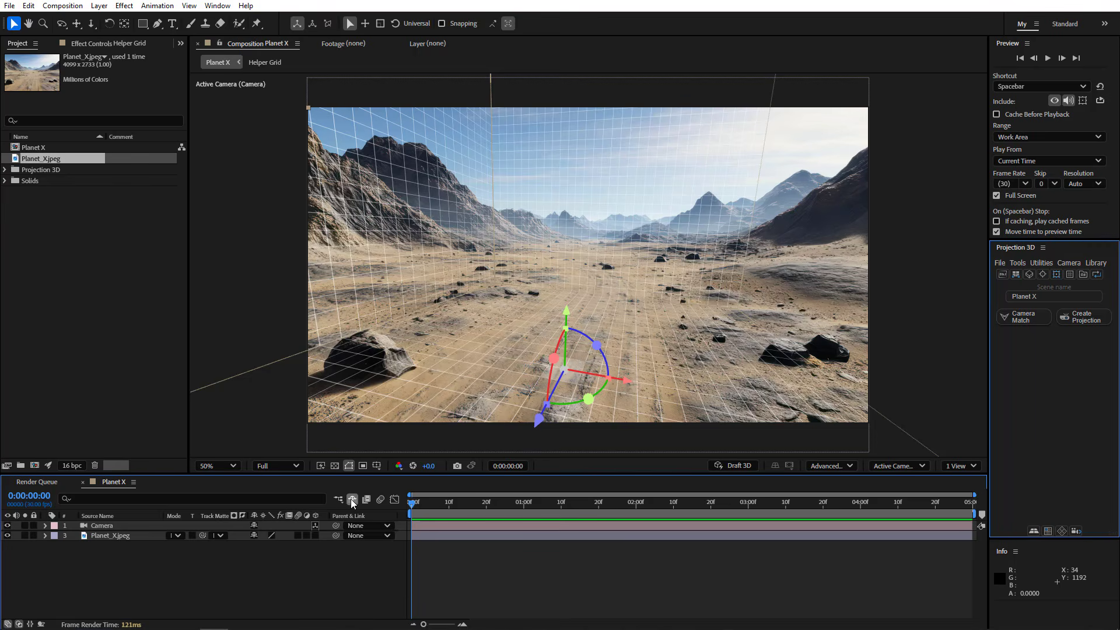
click(125, 536)
key(s)
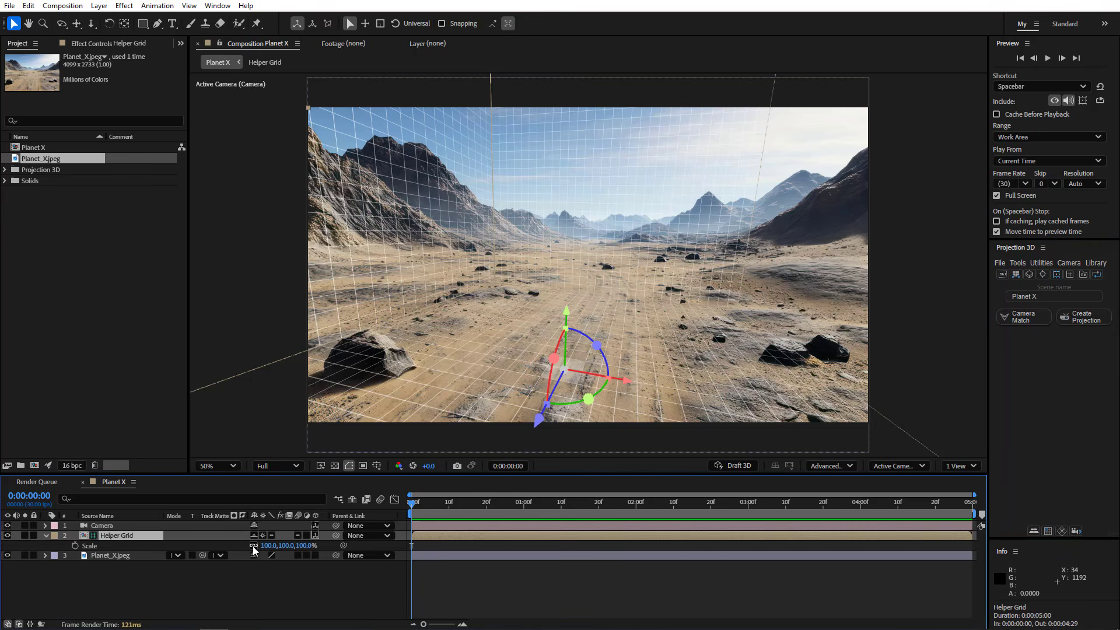
drag(308, 546, 776, 398)
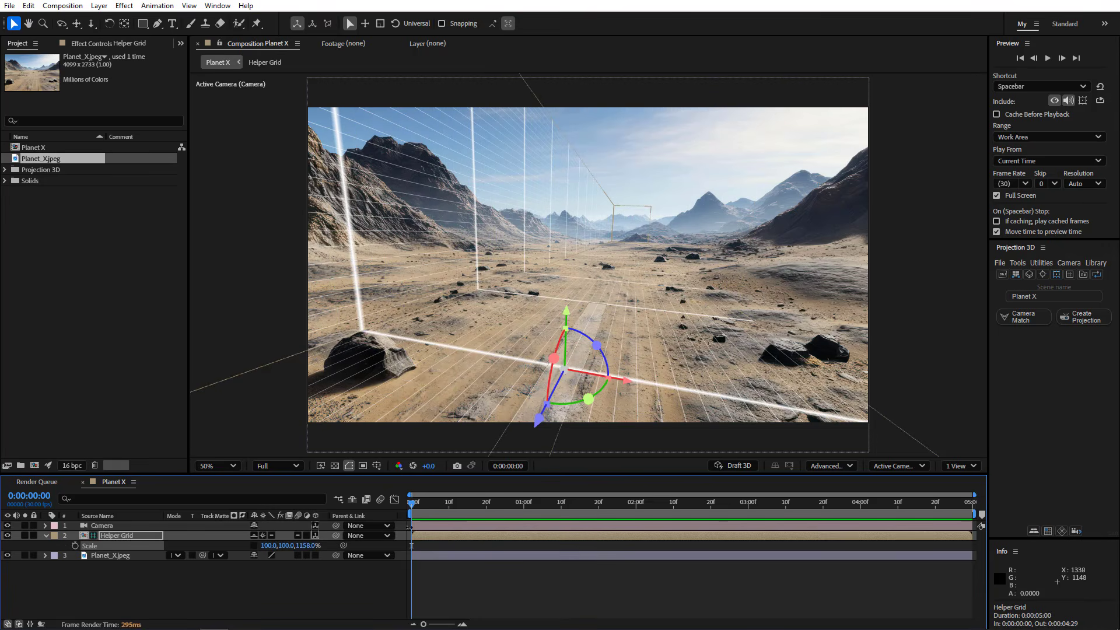
drag(264, 548, 649, 493)
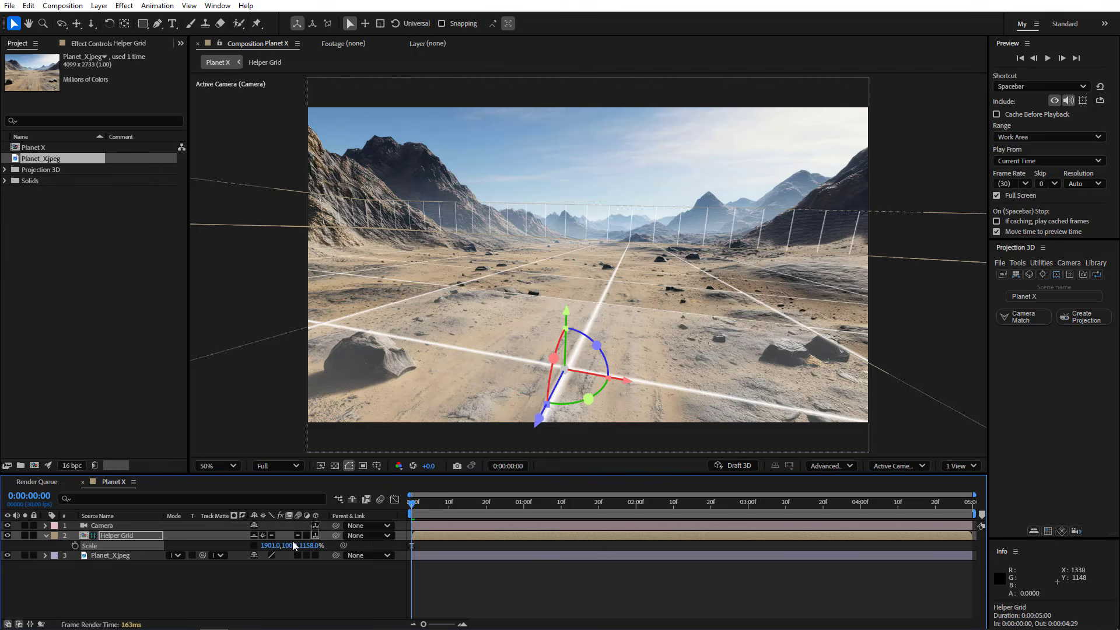
drag(270, 547, 491, 476)
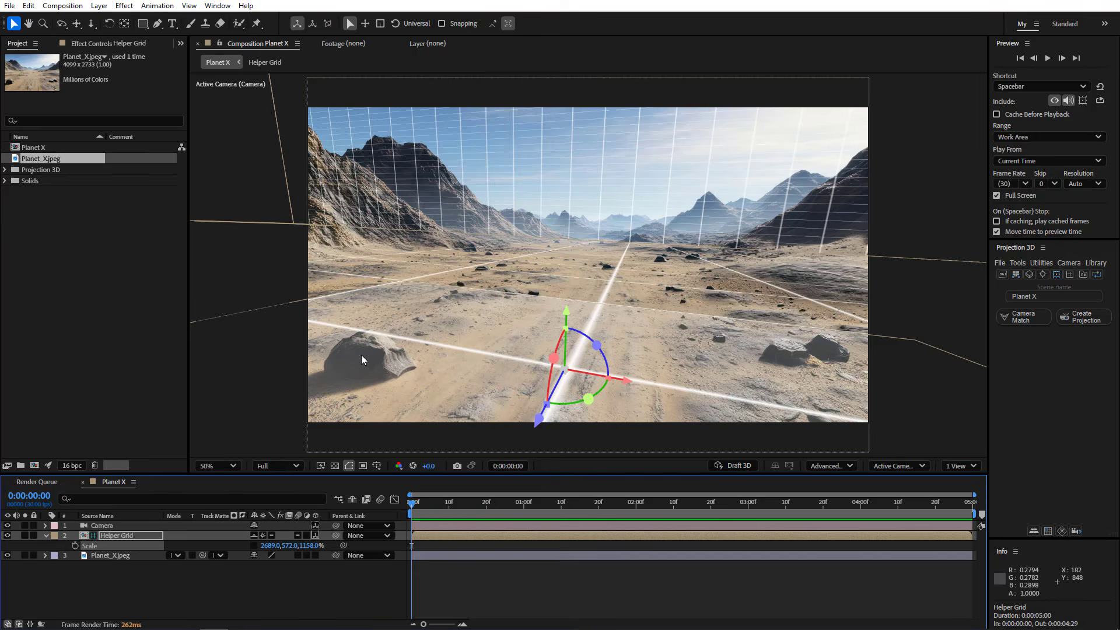
click(351, 499)
Create a projection named Planet X with 2 scenes from the Camera and Planet_X.jpeg layers.
drag(111, 574, 149, 525)
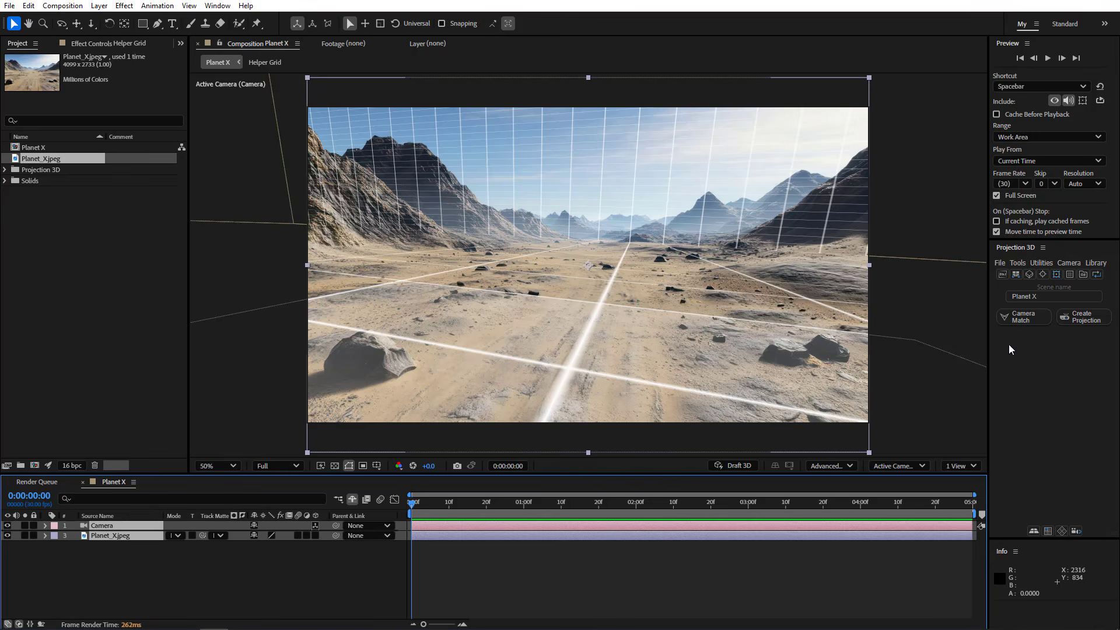
click(1083, 317)
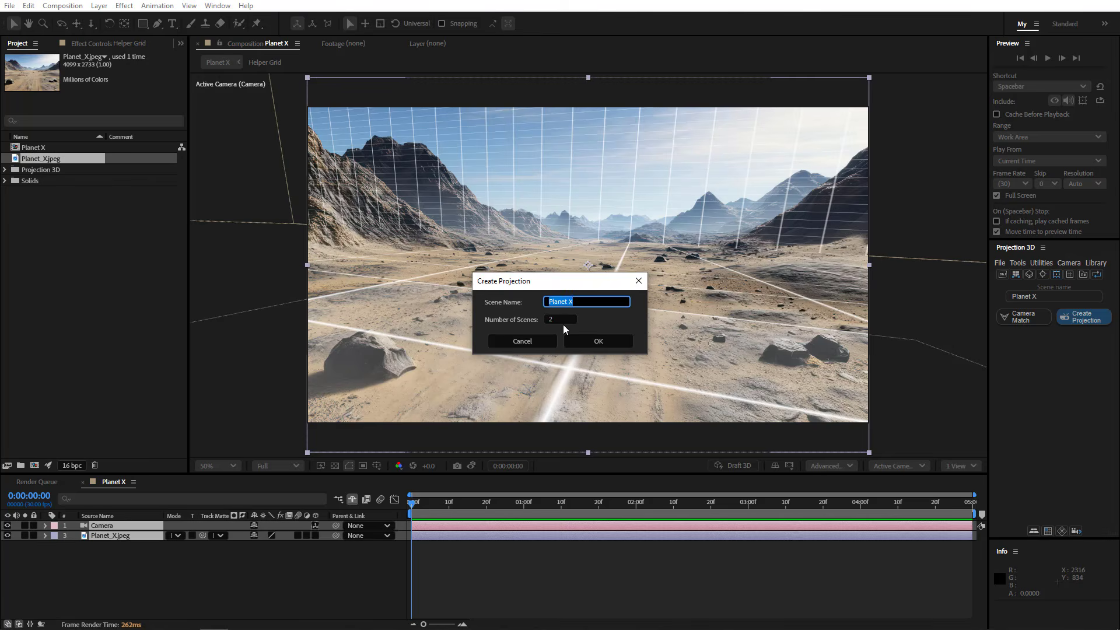
click(614, 337)
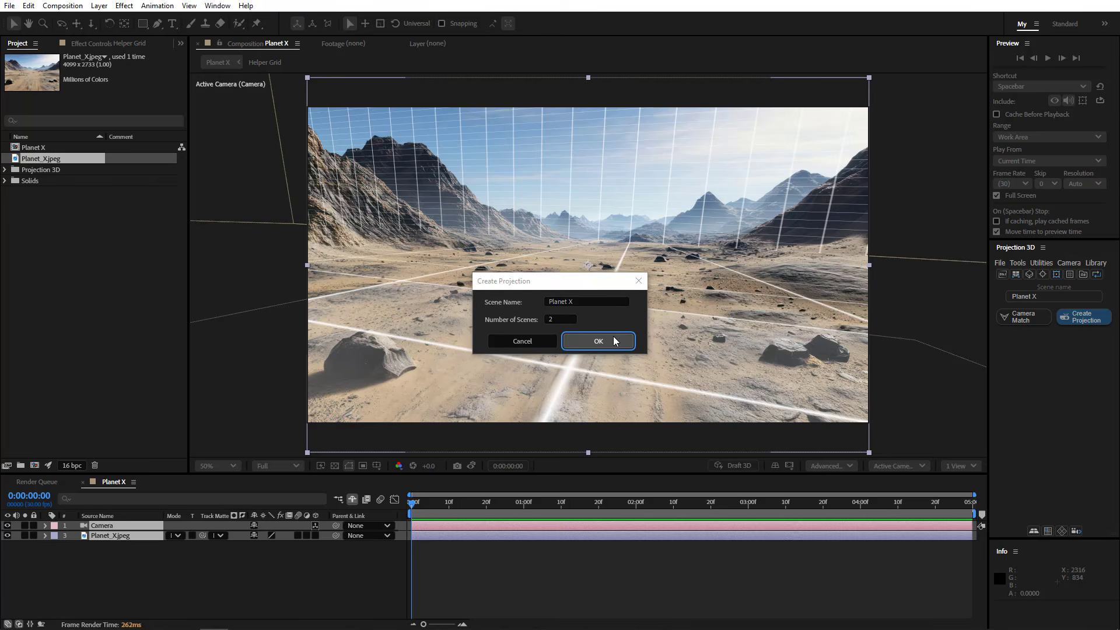
click(589, 361)
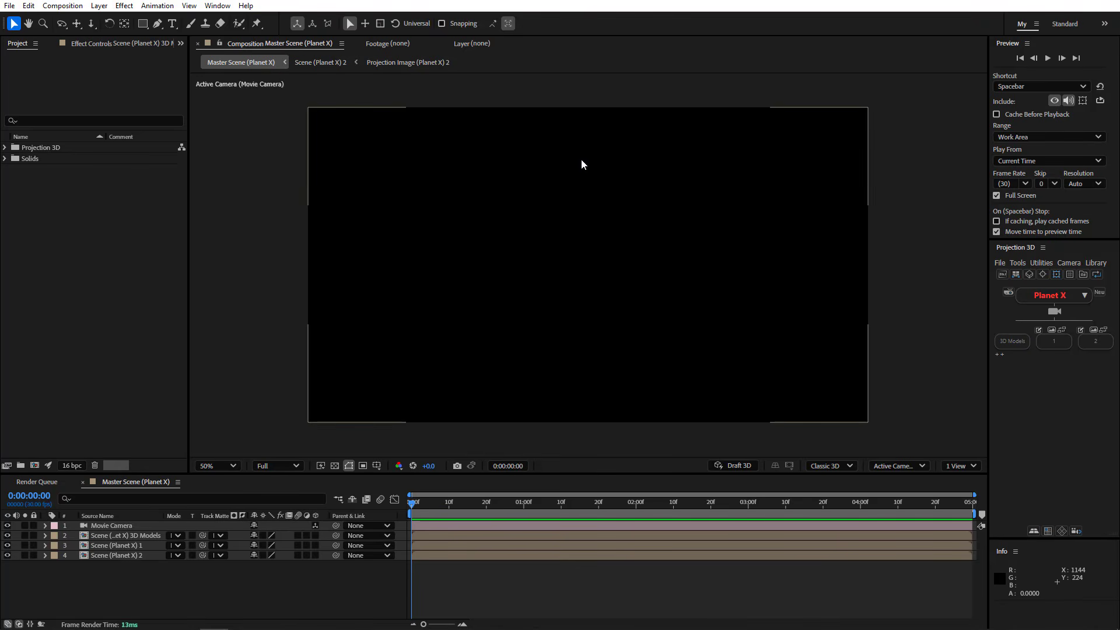
Open Scene (Planet X) 2 and create its Back and Bottom surfaces using the grid properties.
click(118, 557)
double_click(117, 556)
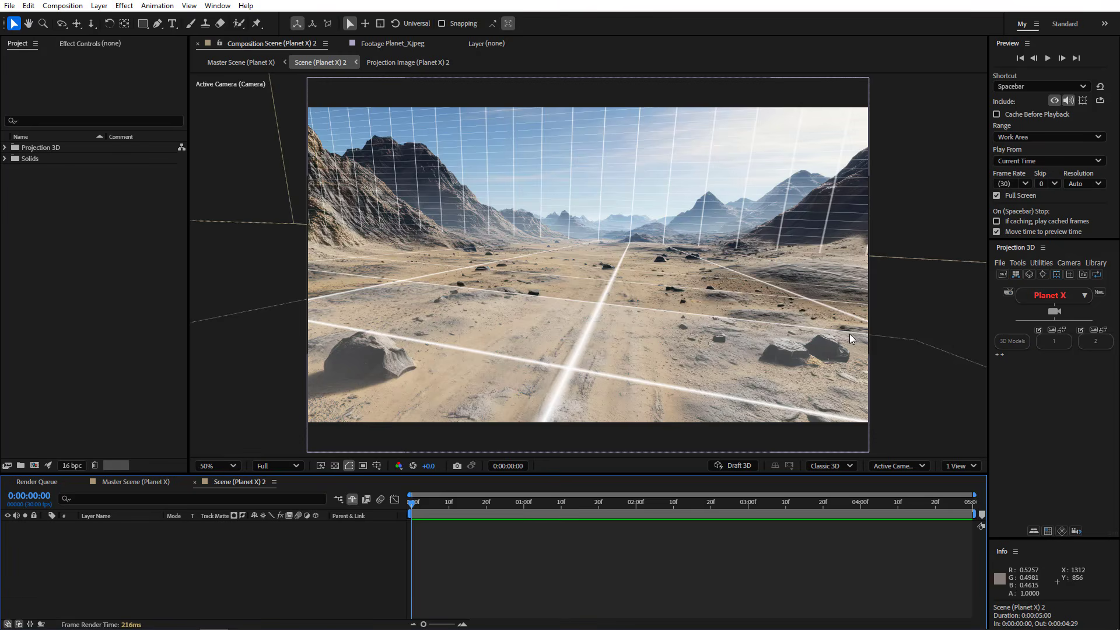
click(1070, 274)
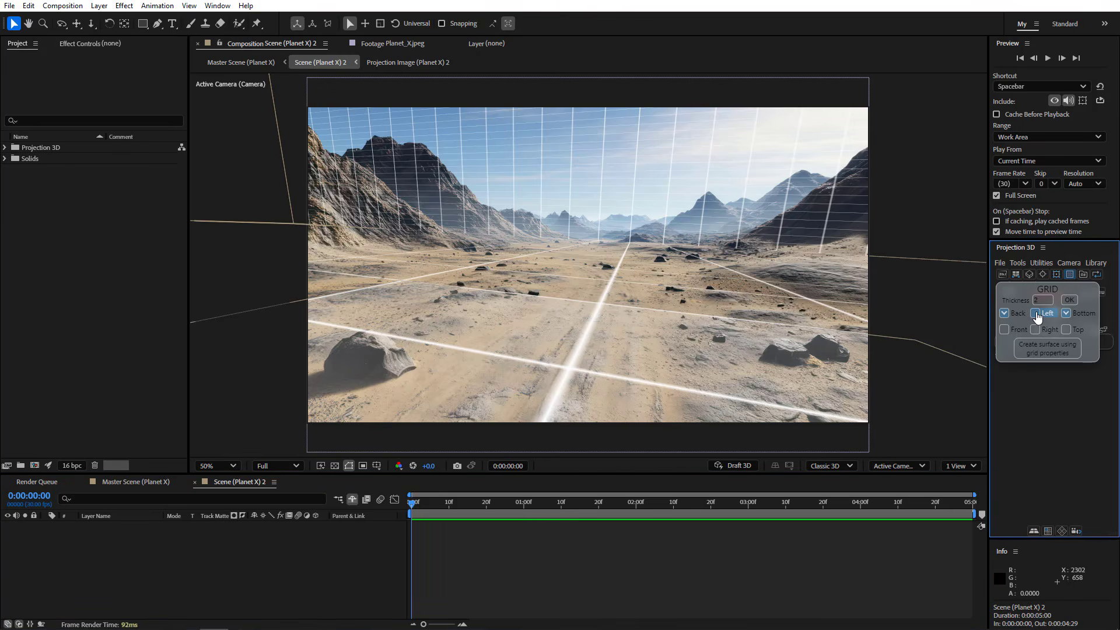
click(1045, 350)
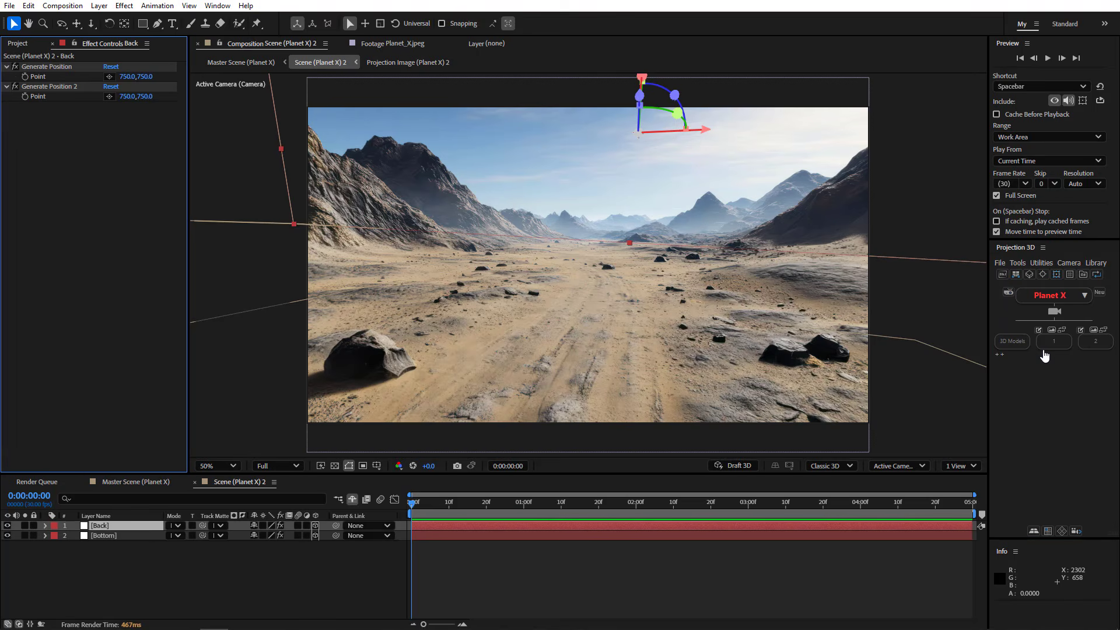
Test the projection in the Master Scene by dollying and orbiting the Movie Camera, undo the moves, and return to Scene (Planet X) 2.
click(131, 482)
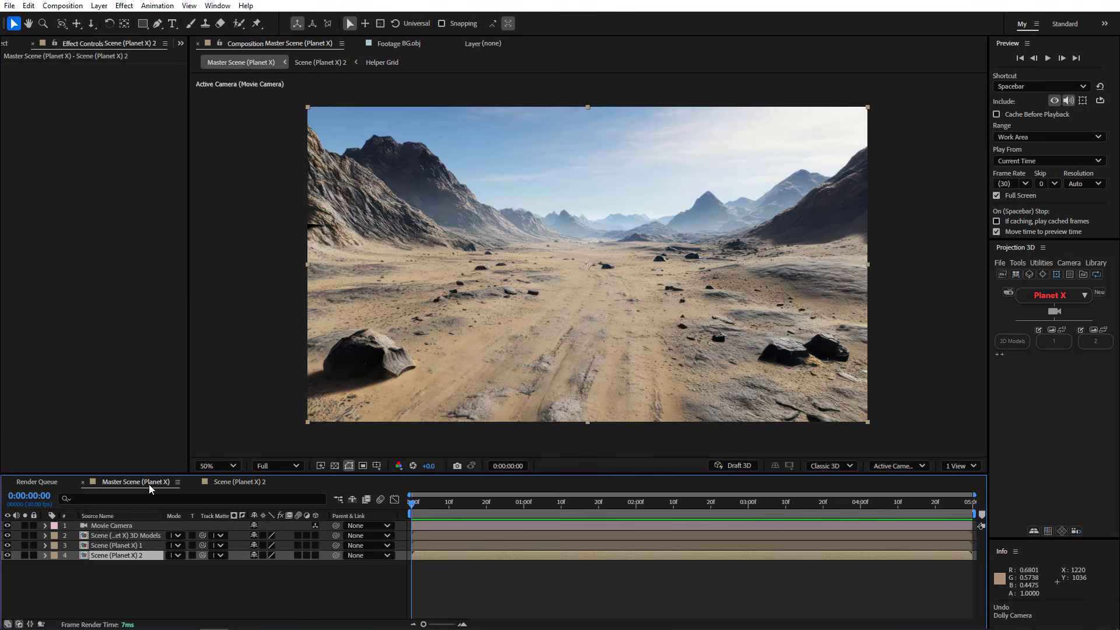
click(567, 391)
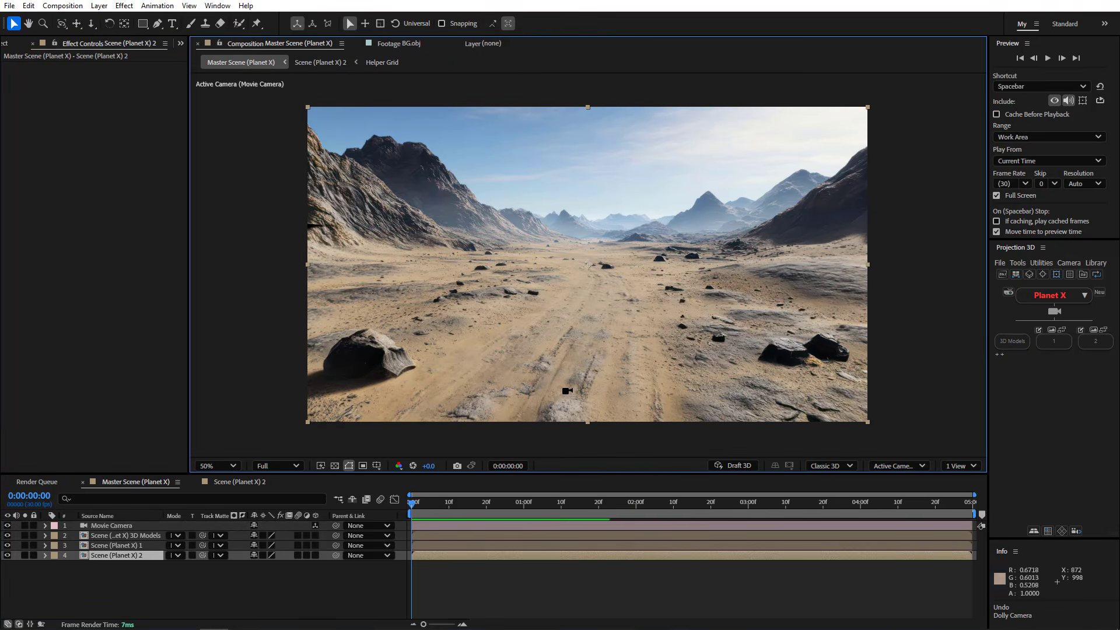
drag(567, 390, 653, 142)
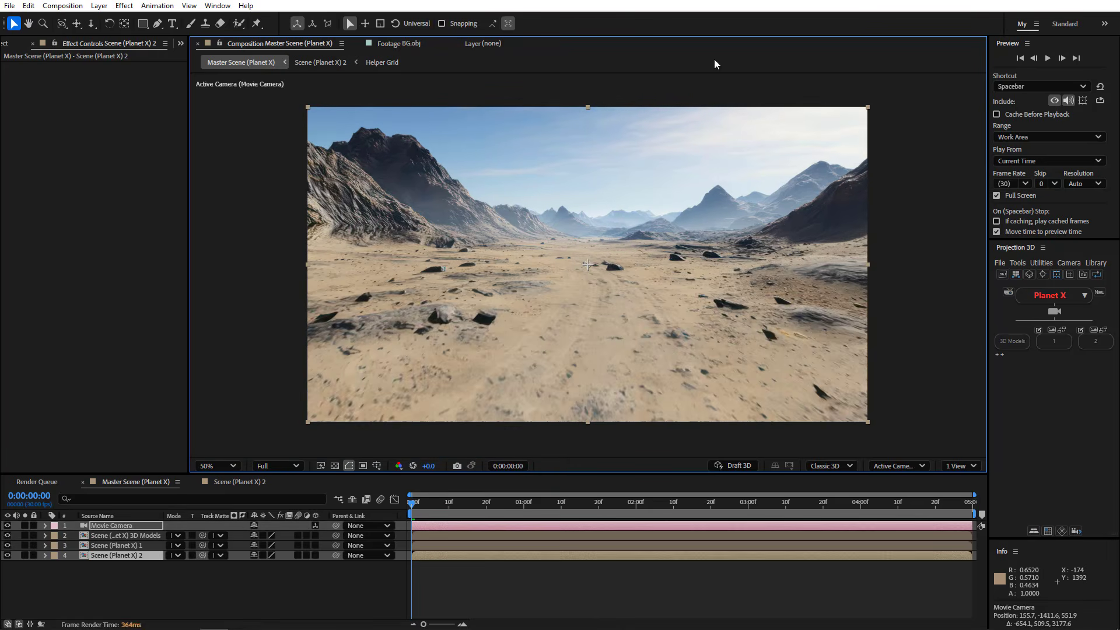
key(ctrl+z)
drag(619, 217, 508, 442)
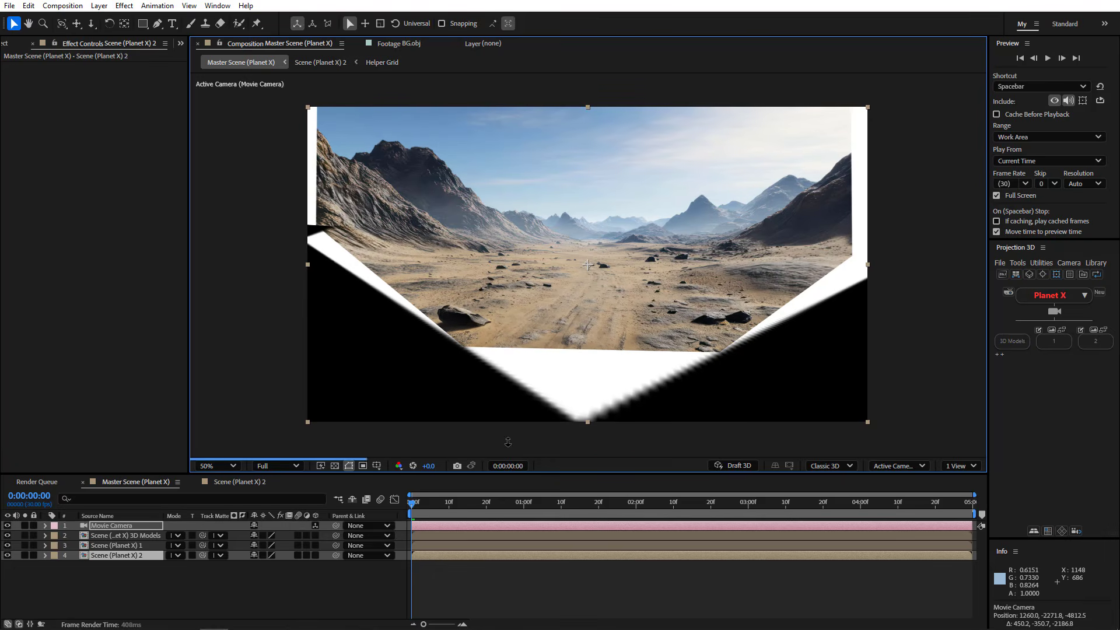
drag(555, 357, 585, 342)
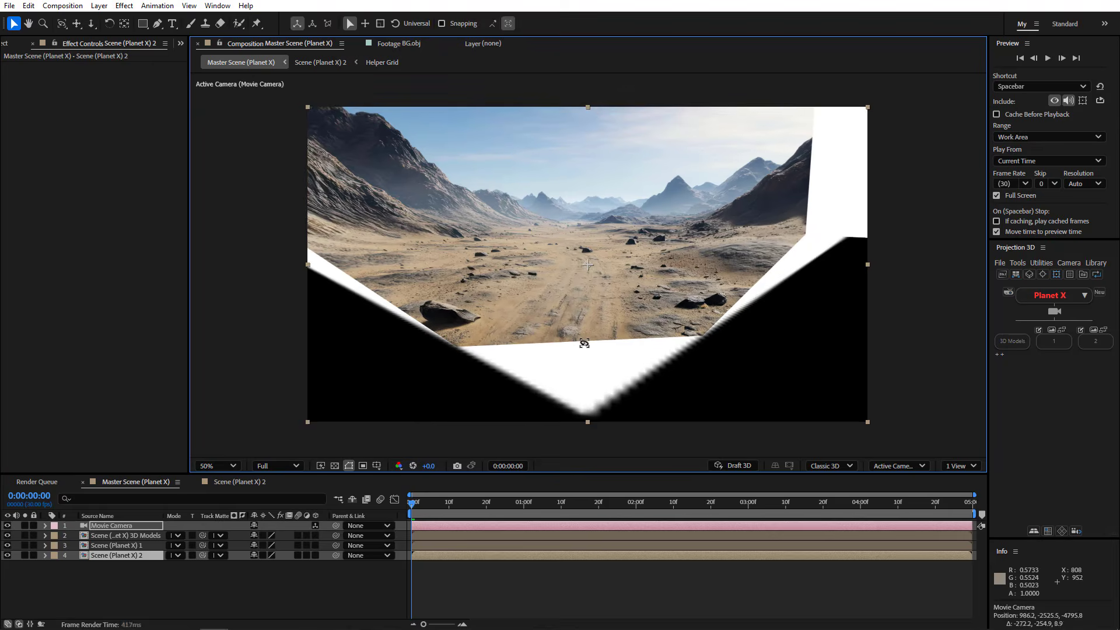
key(ctrl+z)
key(ctrl+z)
key(ctrl+z)
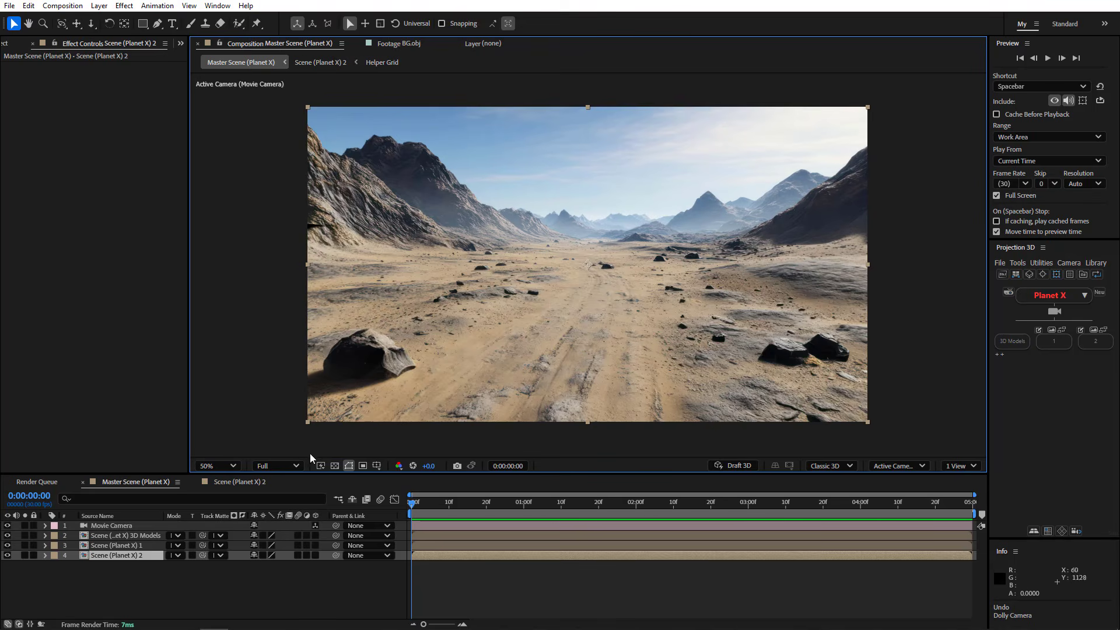
click(242, 484)
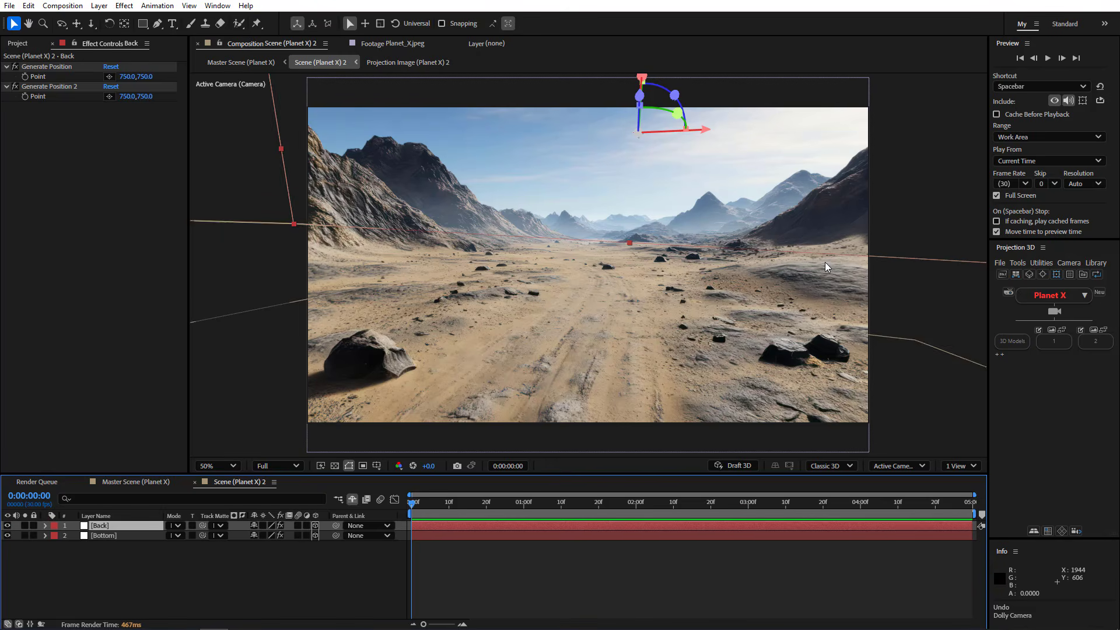
Place the Bottom layer's two position points at about 651, 679 and 619, 89 along the left mountain's base and generate a plane from them.
click(111, 536)
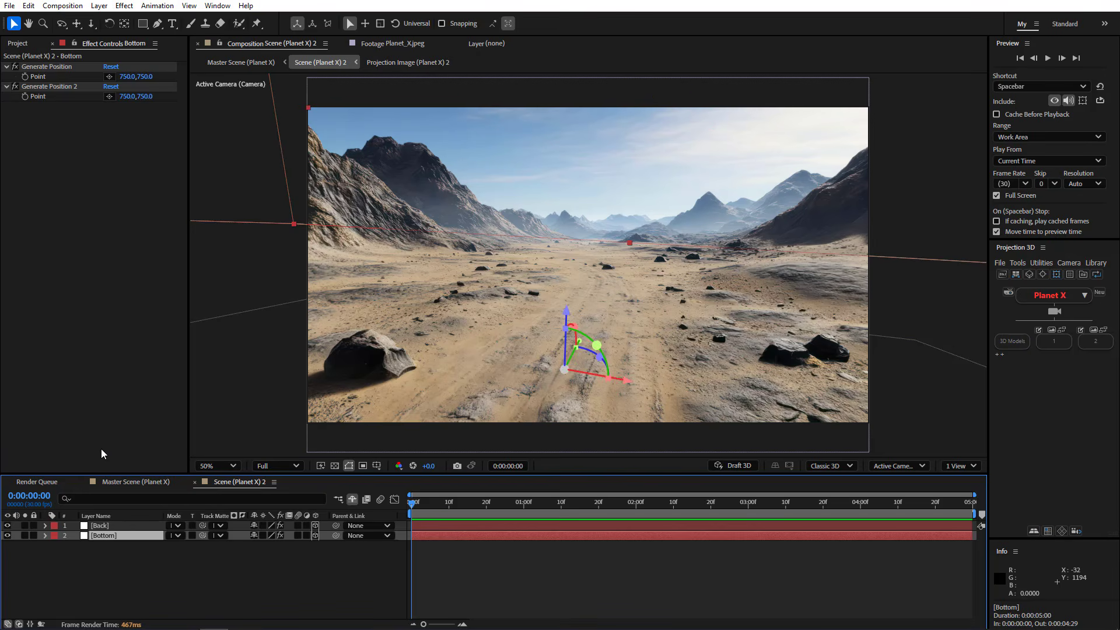
click(109, 77)
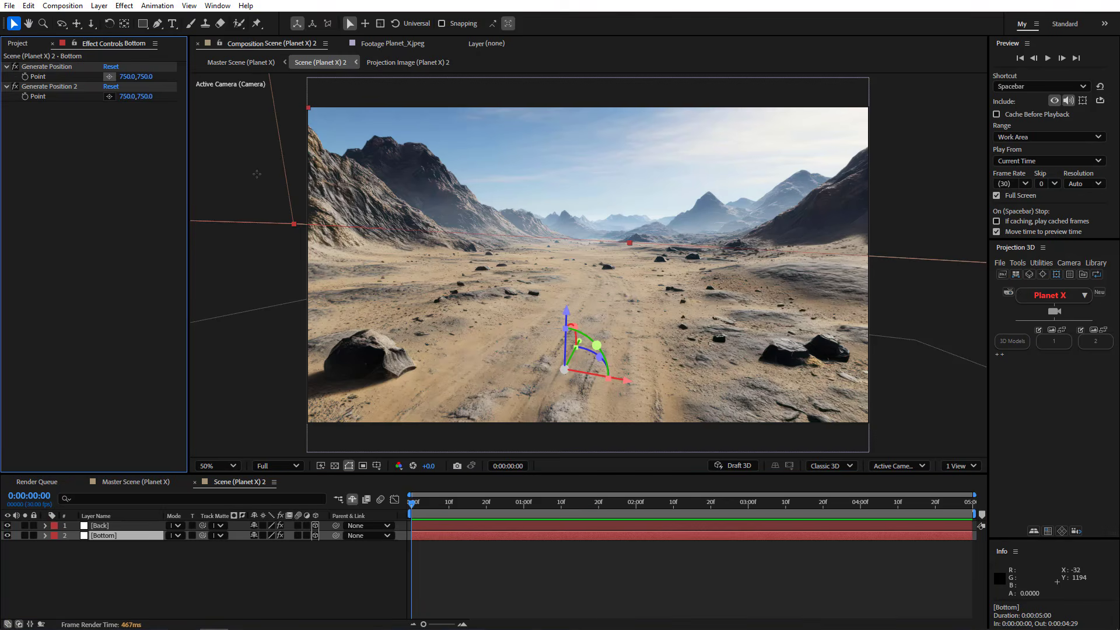
click(311, 262)
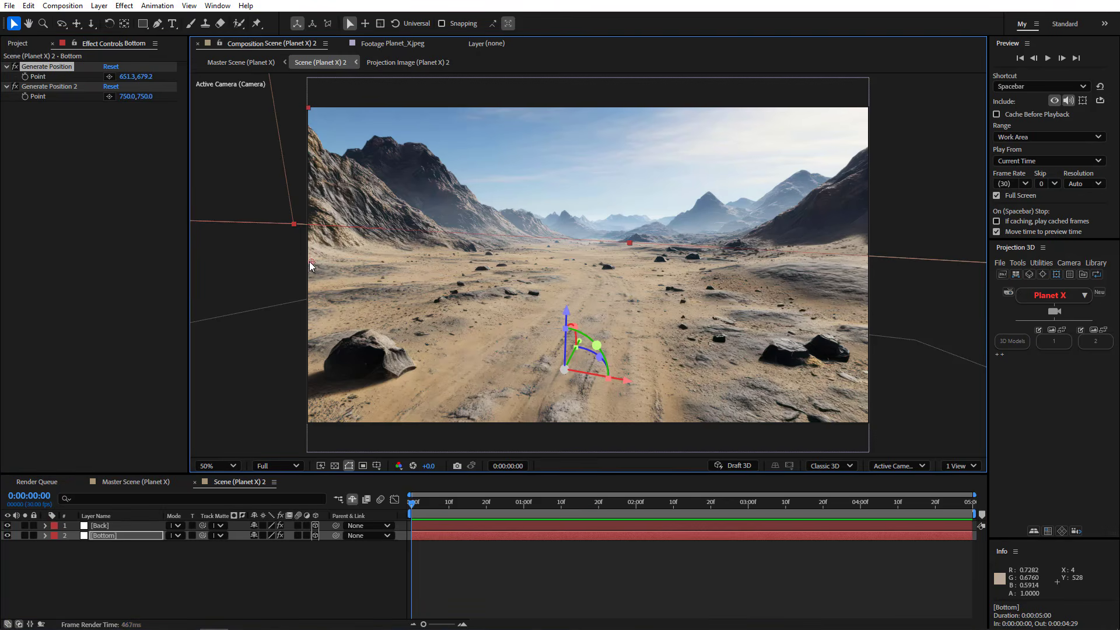
click(64, 86)
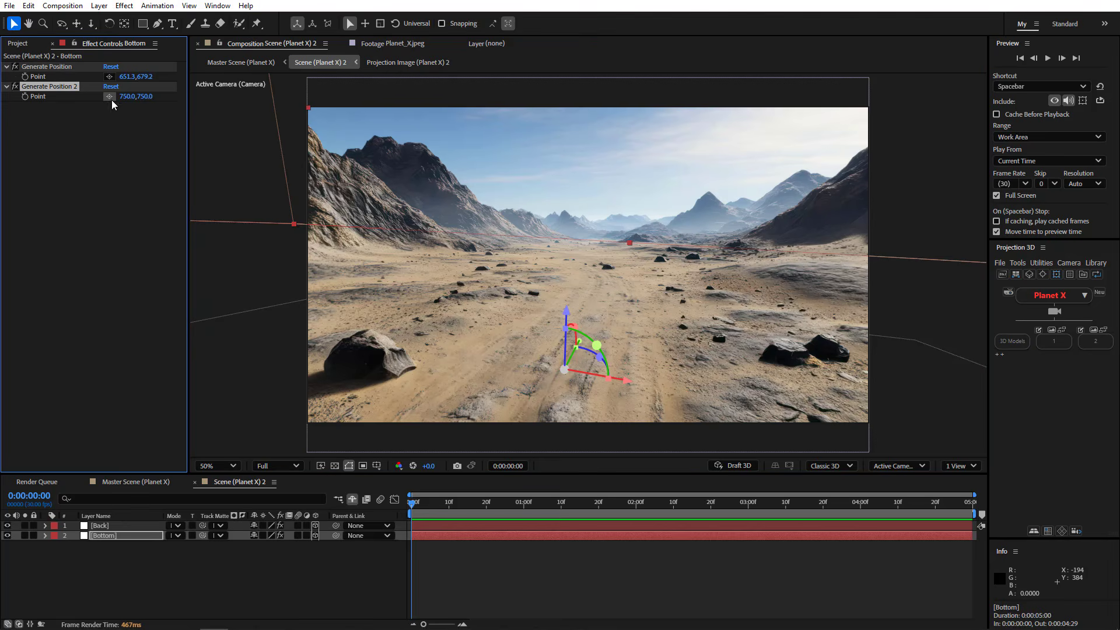
click(109, 96)
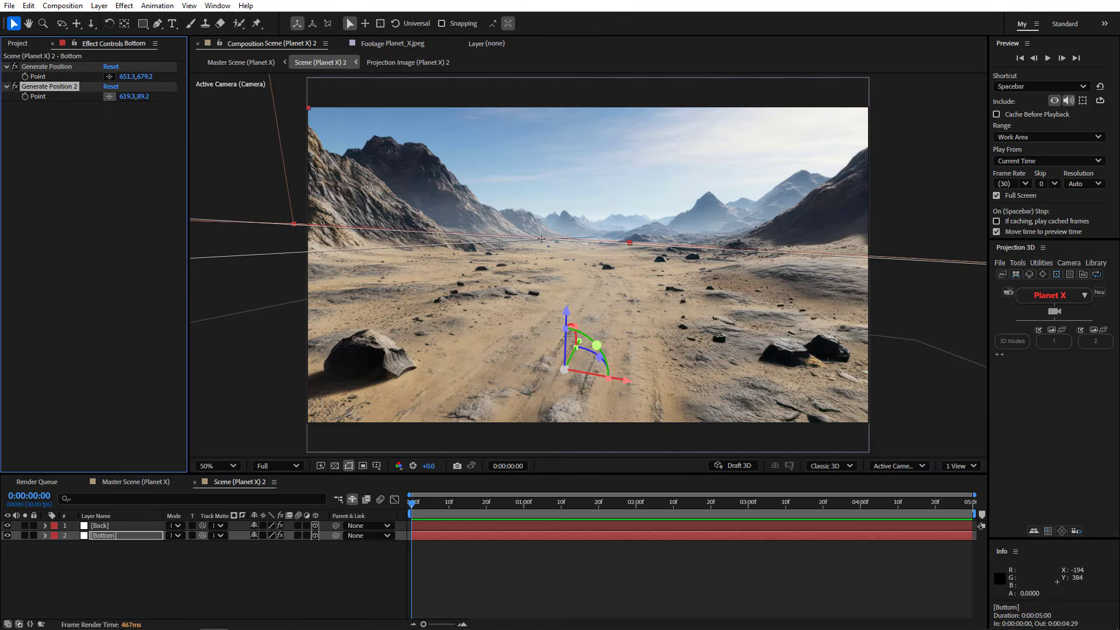
click(542, 239)
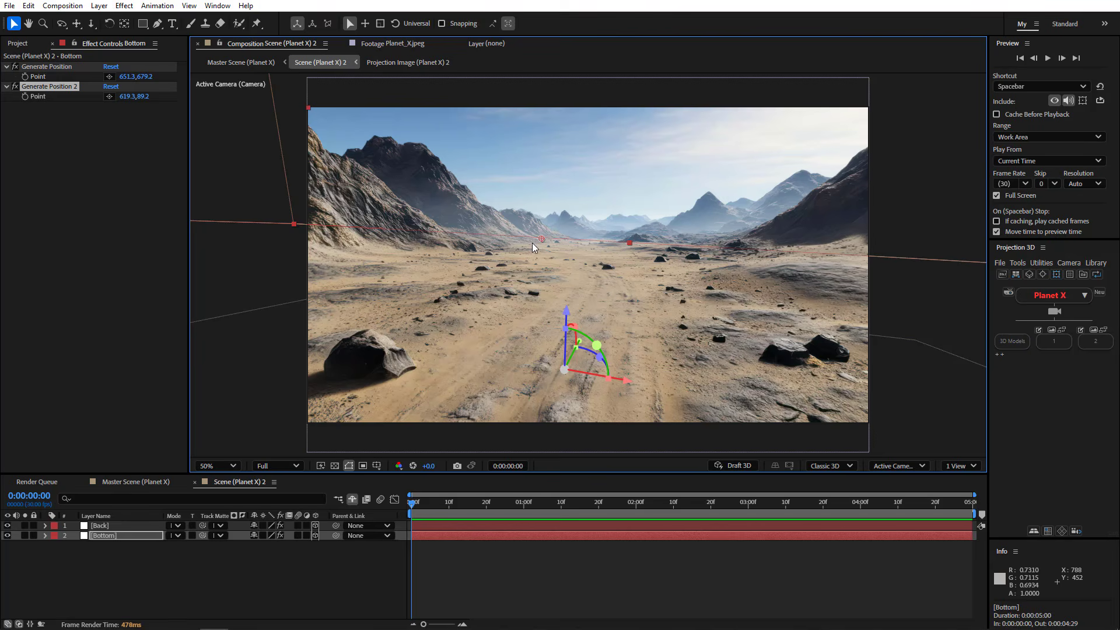
click(64, 71)
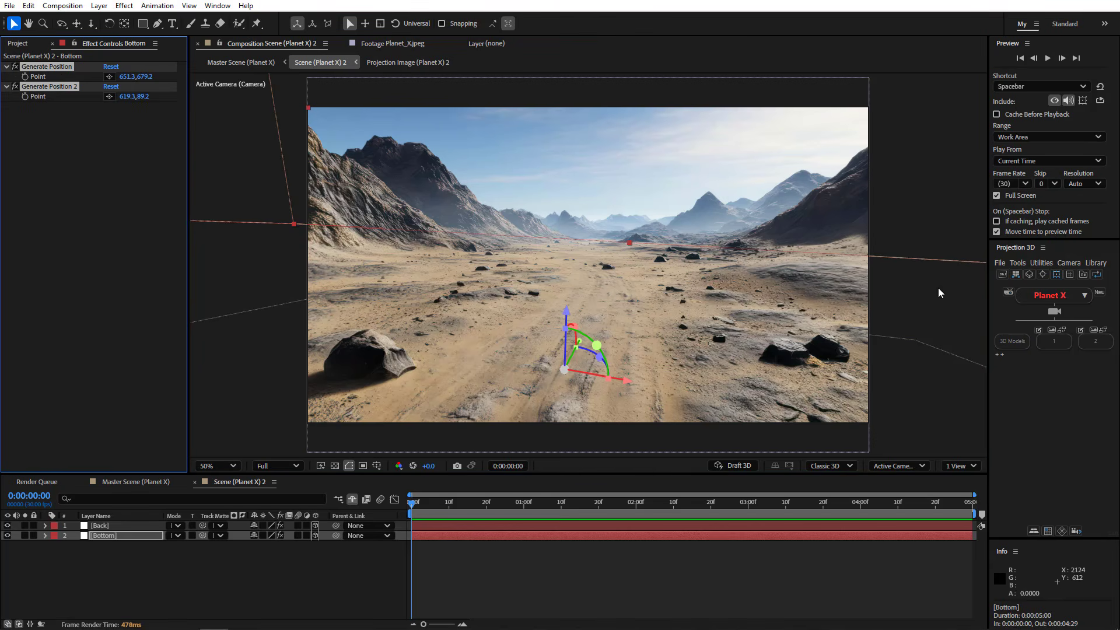
click(1017, 275)
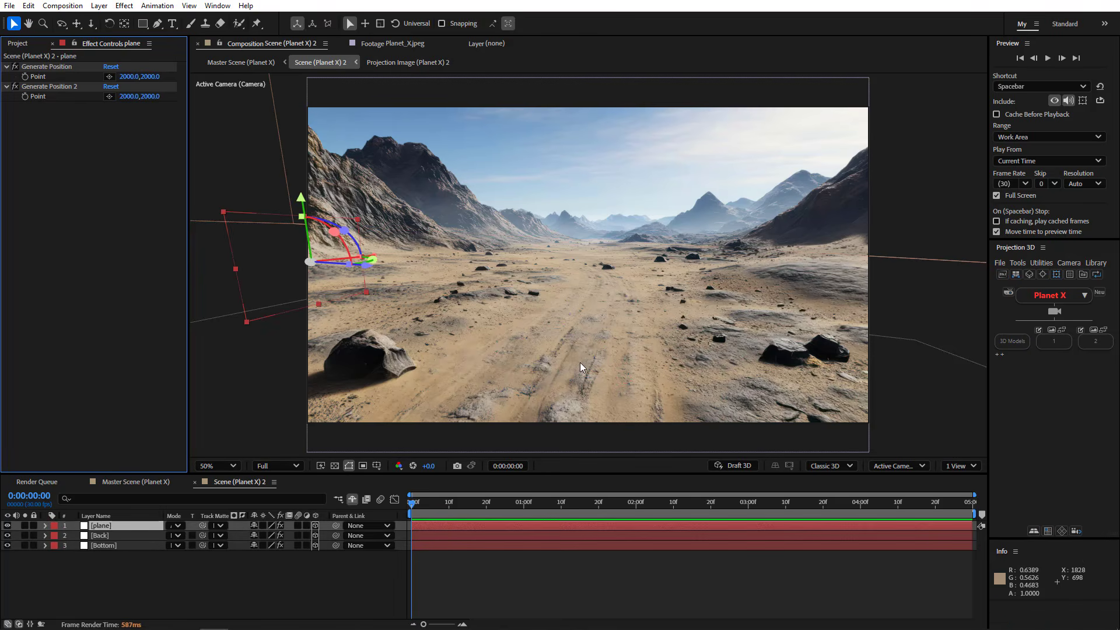
Scale the new left plane to 1732% and rotate it to an orientation of about 260.5°, 307.2°, 258.1°.
click(115, 526)
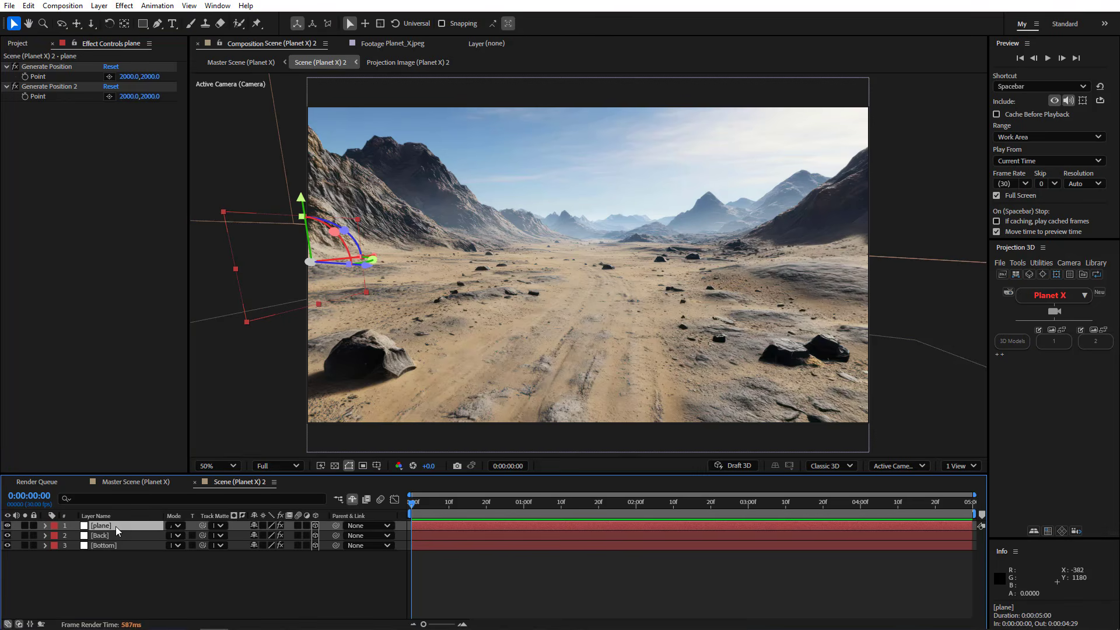
key(s)
drag(269, 535, 948, 299)
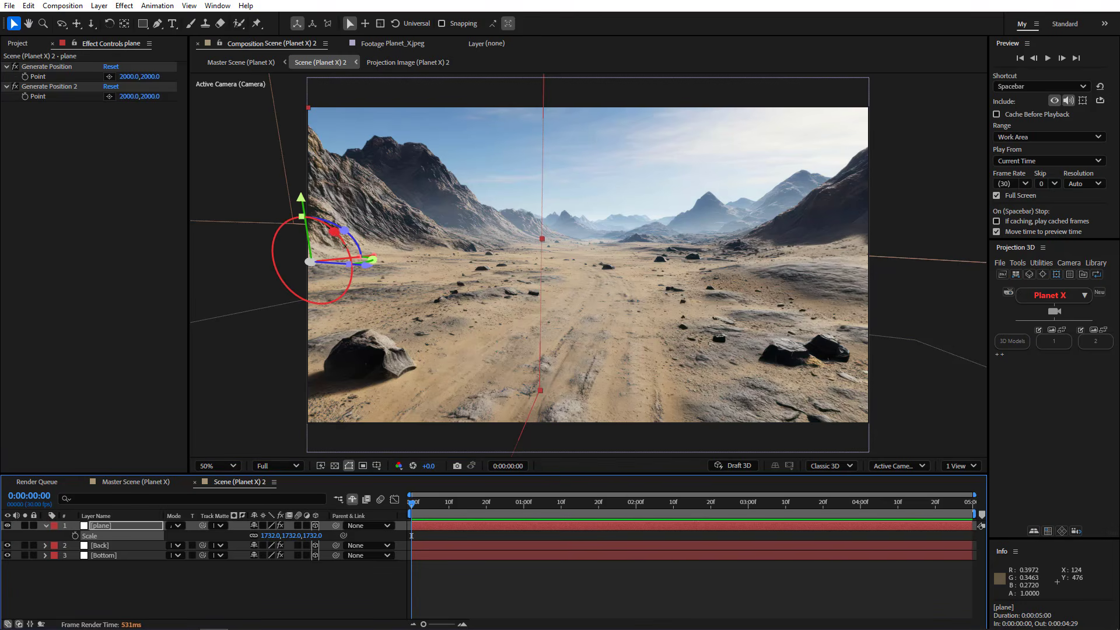
drag(345, 245, 313, 260)
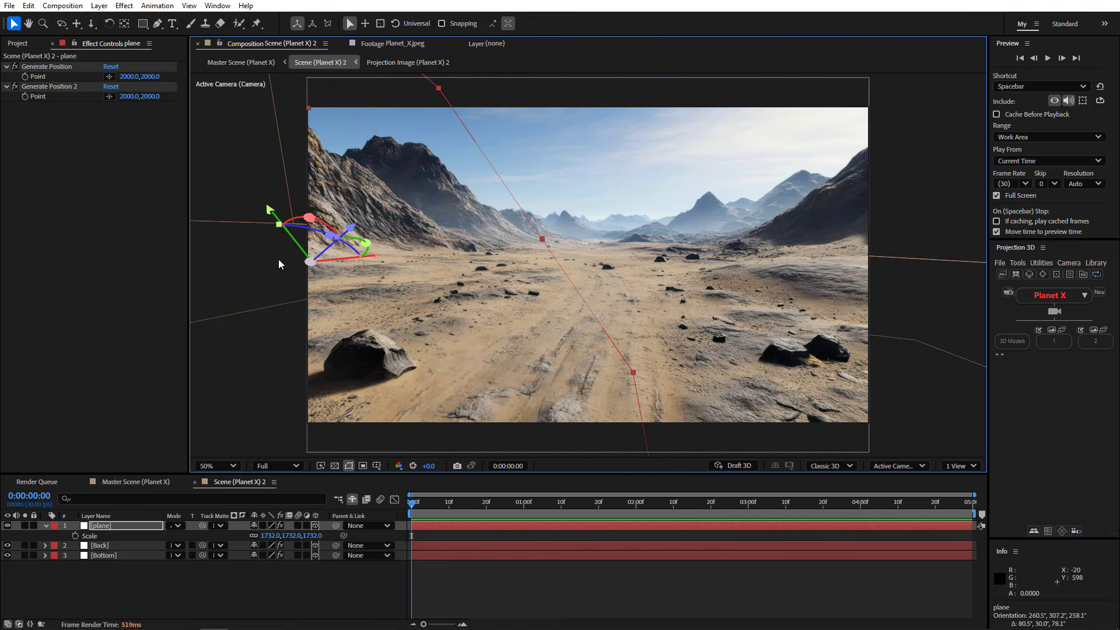
Mask the left plane loosely around the left mountain with the Pen tool, and check the mask by briefly soloing the layer.
click(156, 24)
click(293, 279)
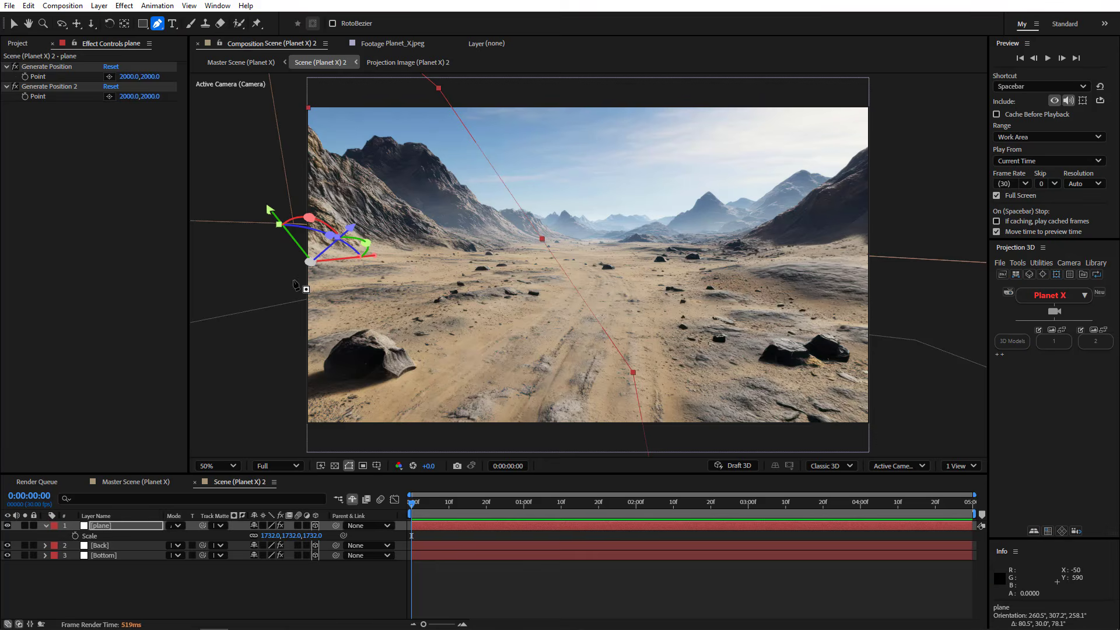
click(547, 244)
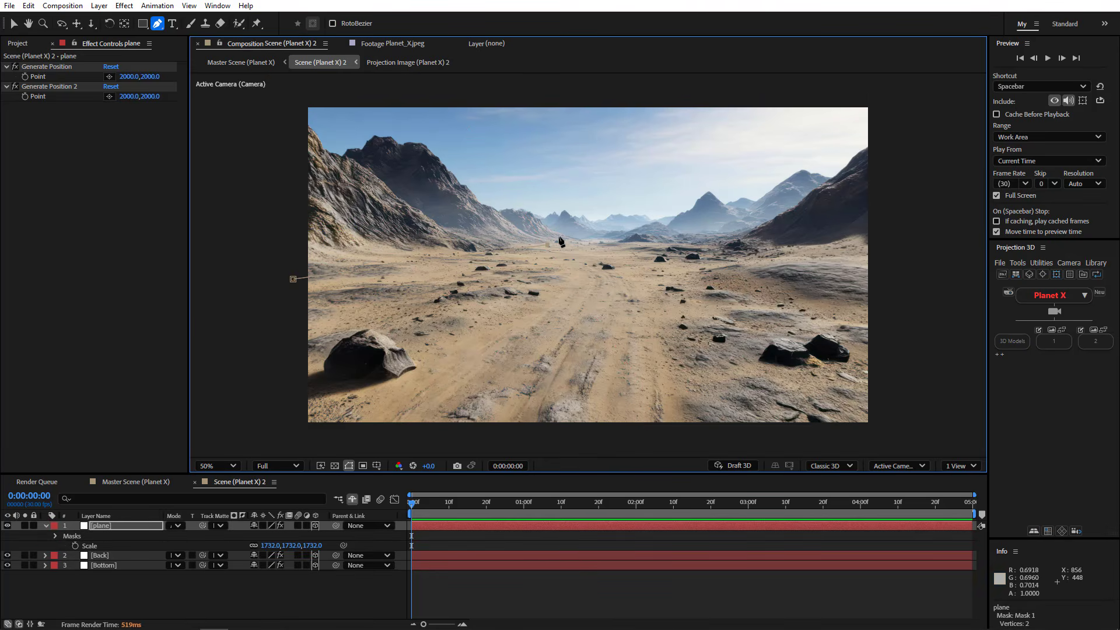
click(570, 237)
click(406, 125)
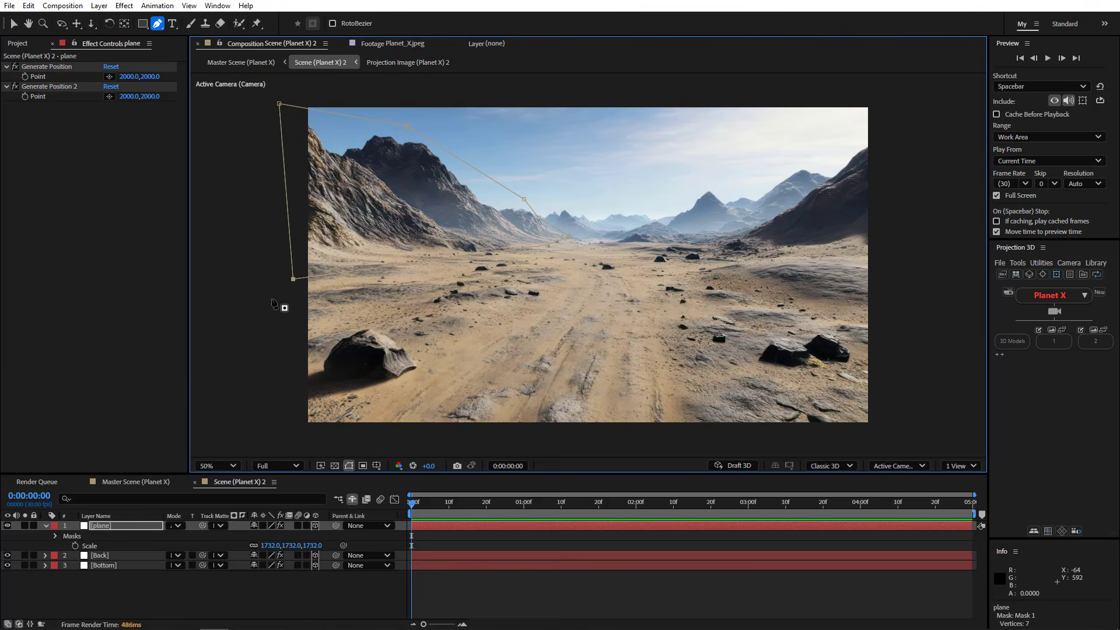
click(26, 524)
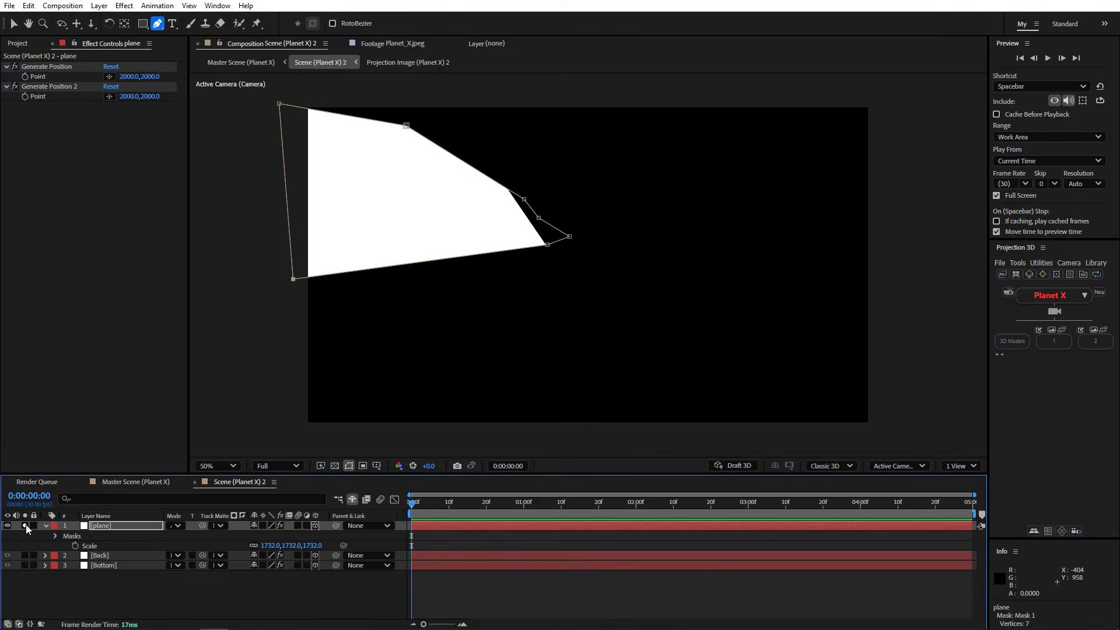
click(25, 524)
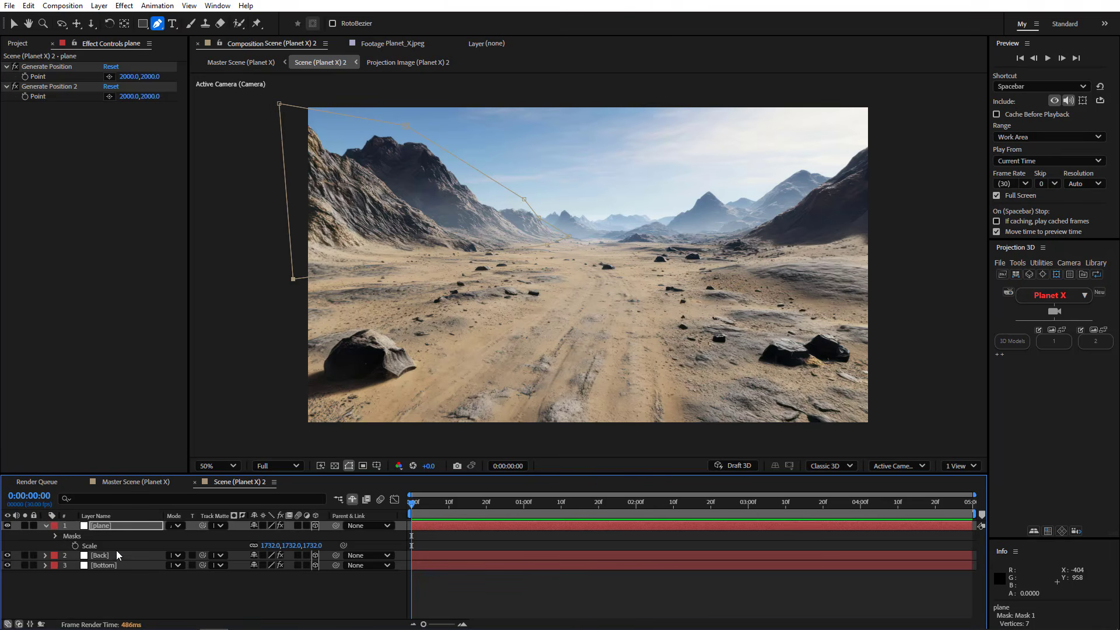
Set the Bottom layer's position points to about 804, 674 and 842, 102 along the right mountain's base and generate a second plane.
click(109, 566)
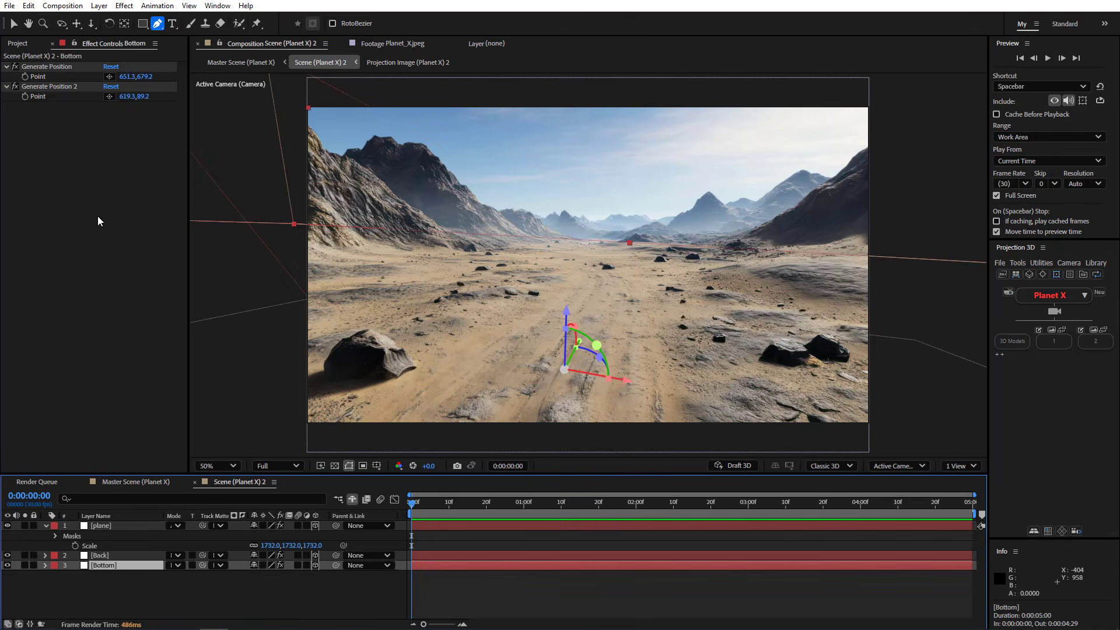
click(109, 76)
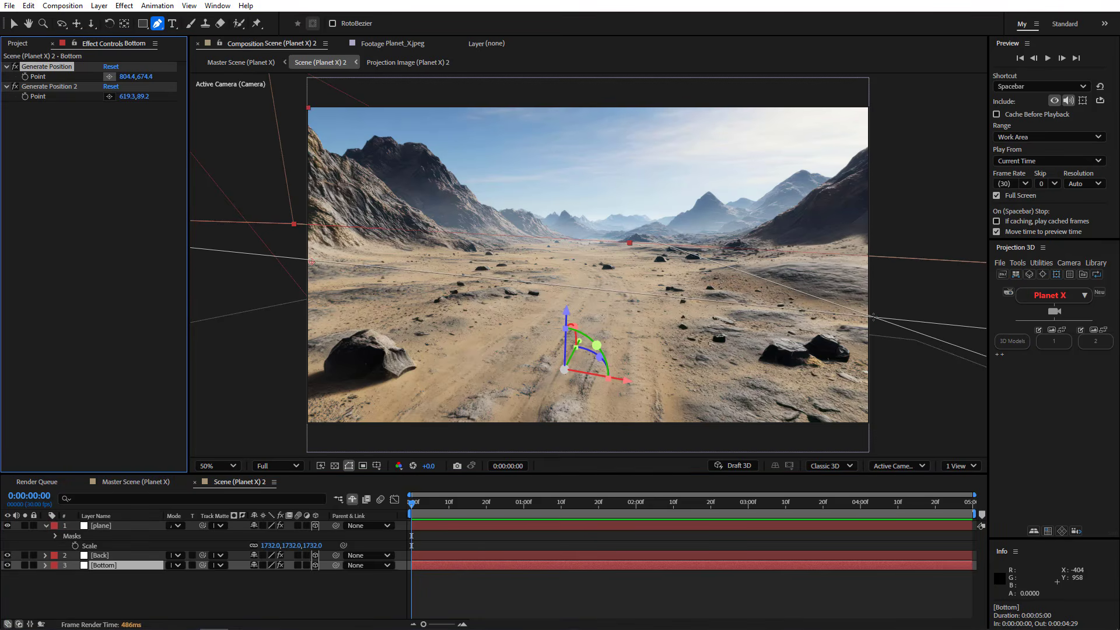
click(873, 317)
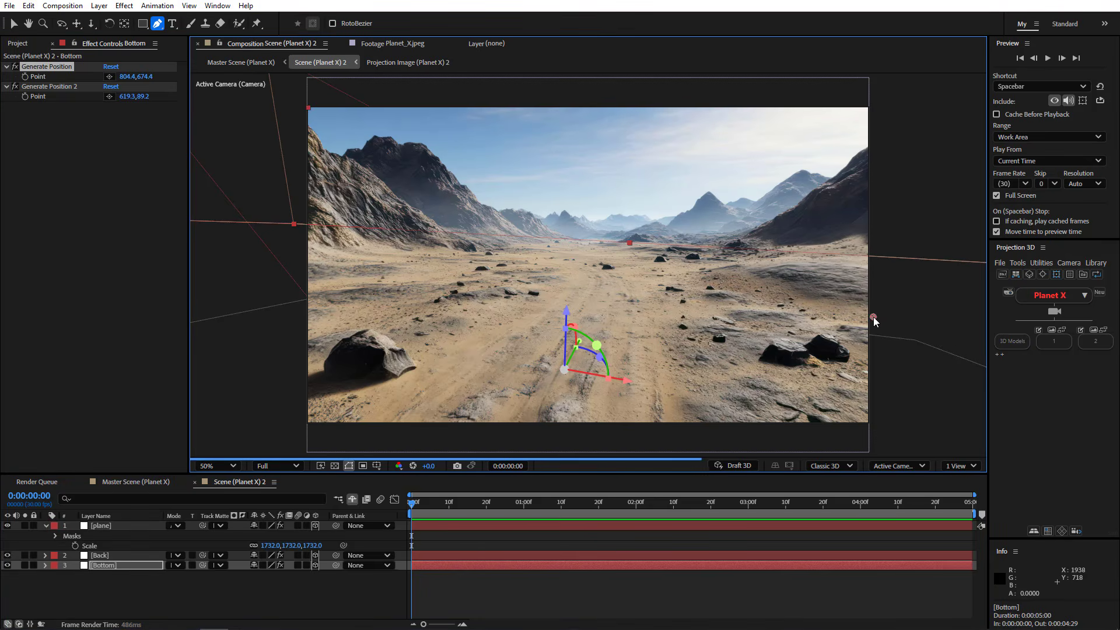
click(60, 86)
click(109, 97)
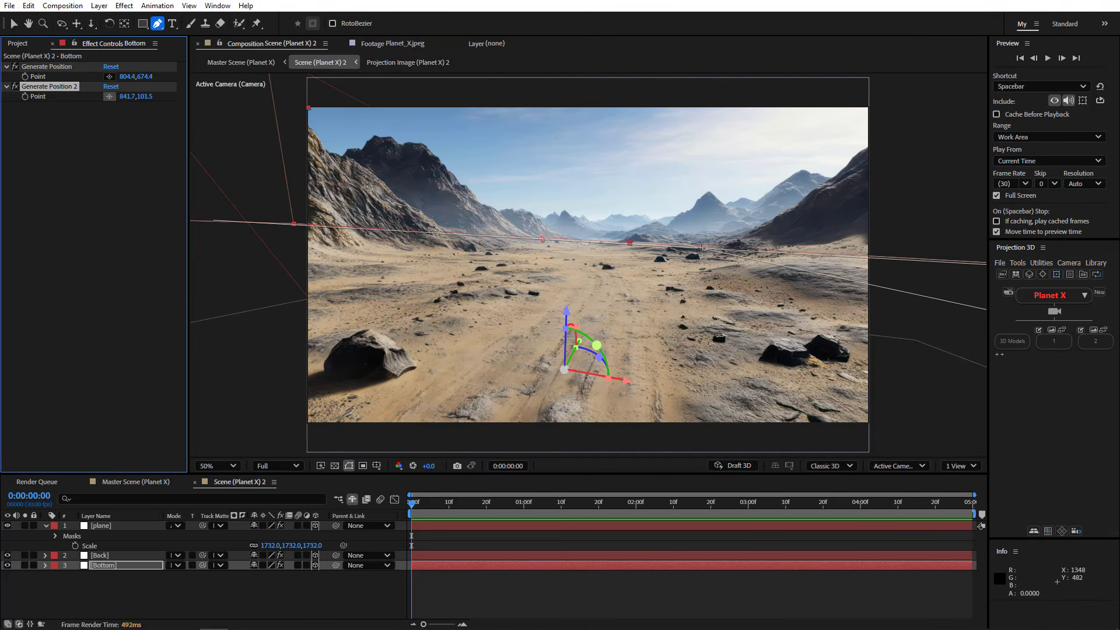
click(700, 247)
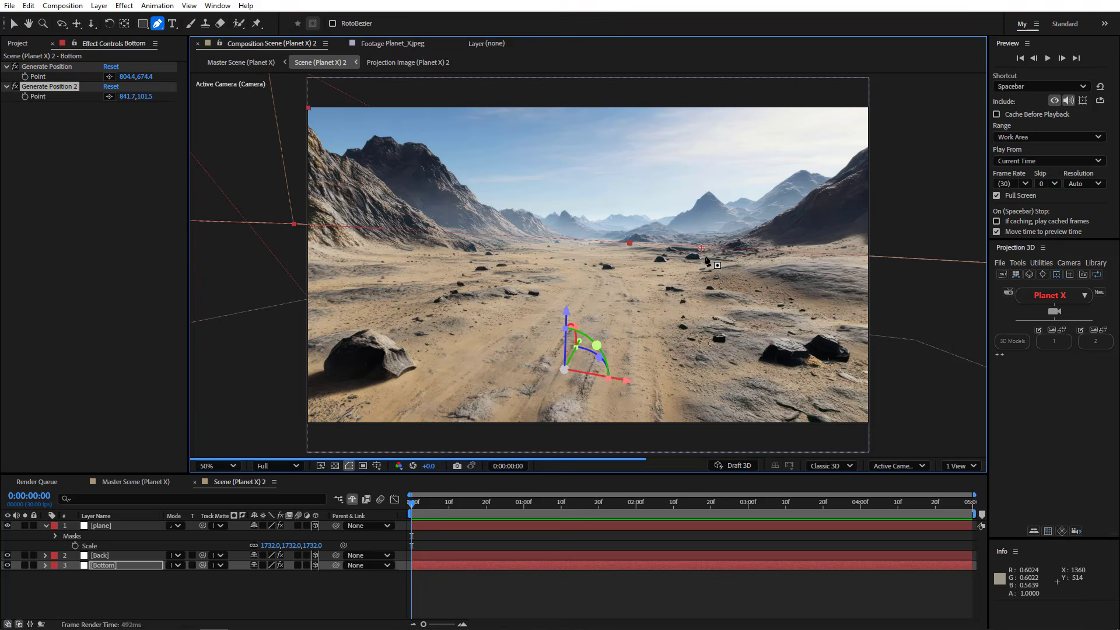
click(59, 66)
shift+click(66, 86)
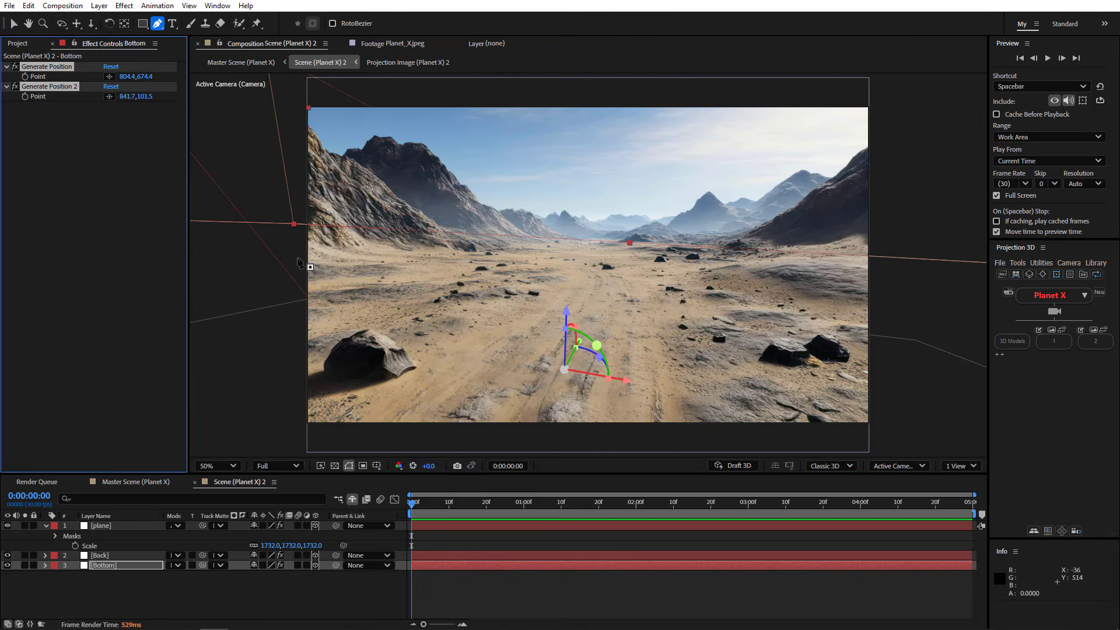
click(1016, 275)
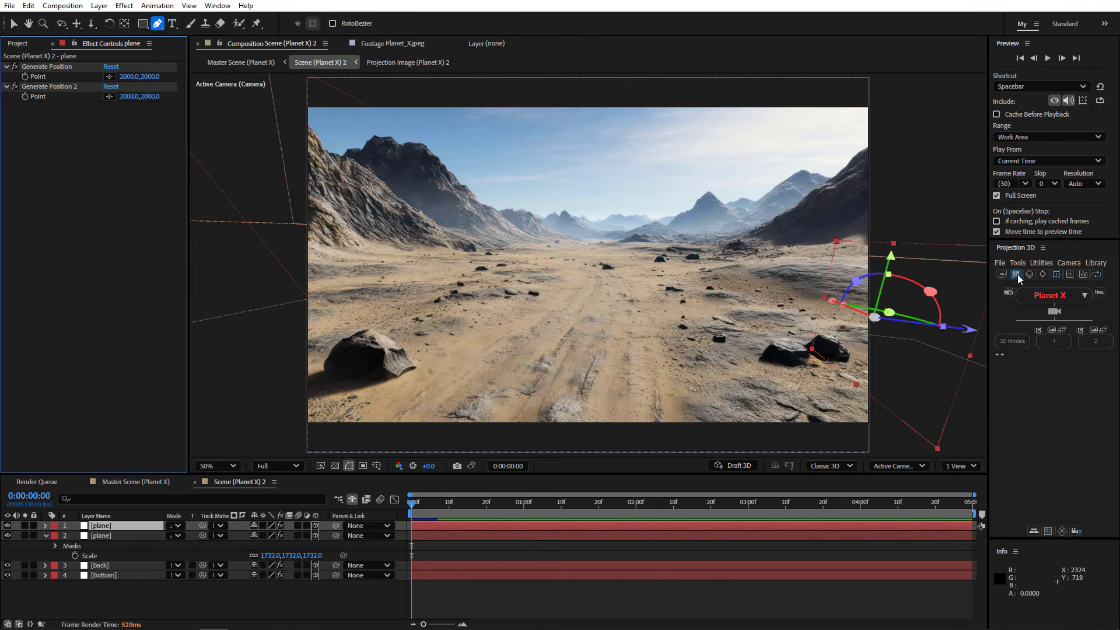
Scale the right plane to 1821% and rotate it to an orientation of about 66.4°, 290.7°, 64.9°.
click(115, 525)
key(s)
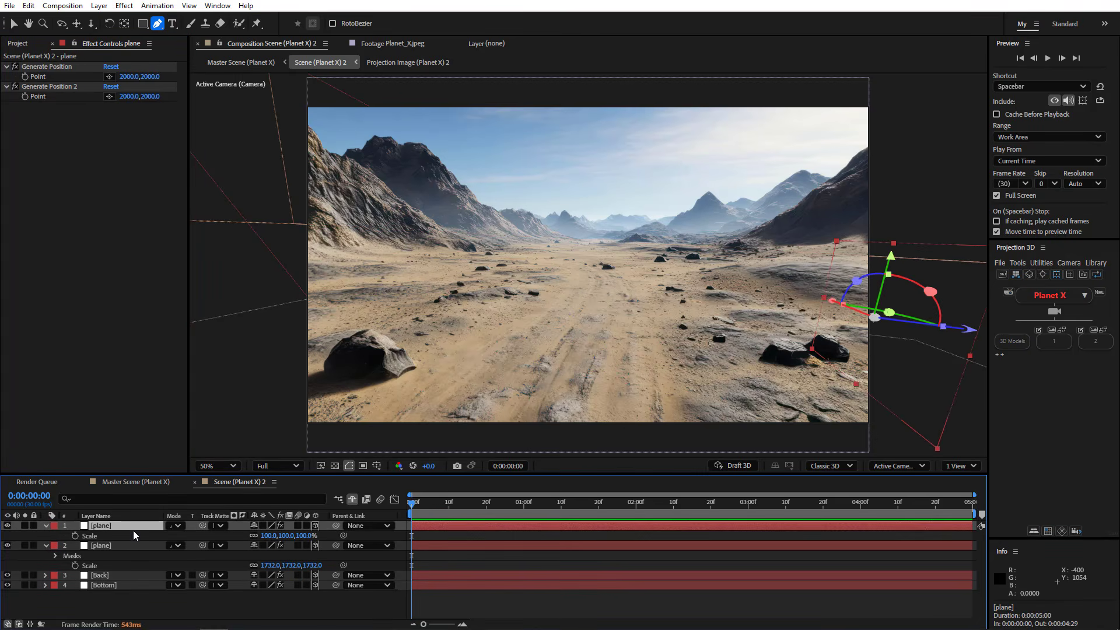
drag(266, 537, 999, 286)
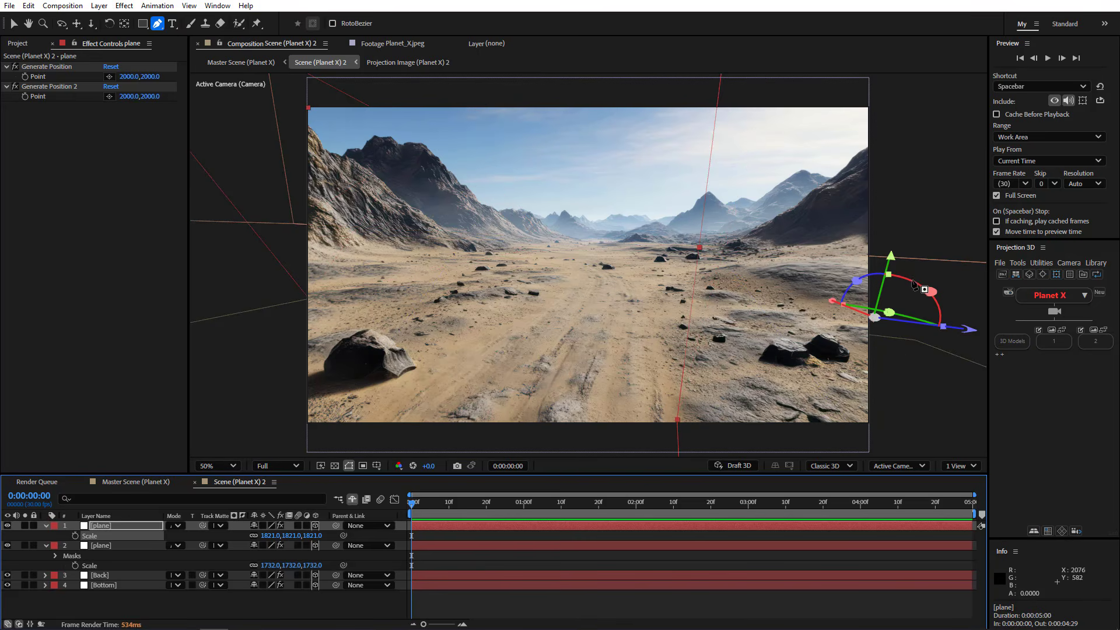
click(14, 27)
drag(930, 291, 951, 289)
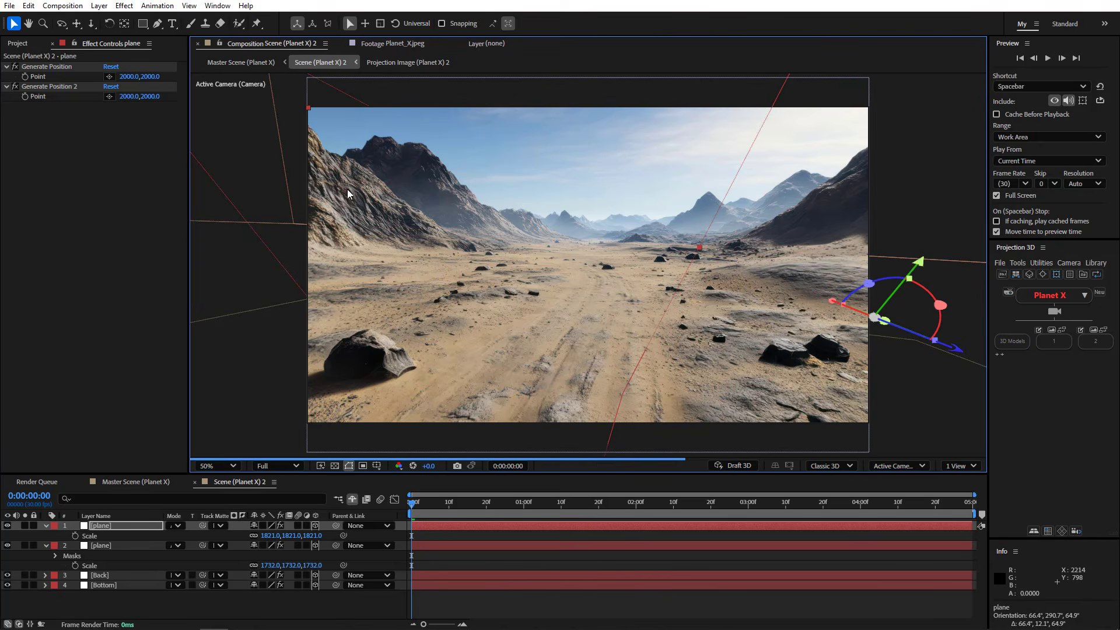
Mask the right plane around the right mountain with the Pen tool, collapse both plane layers, and solo the right plane to check it.
click(158, 23)
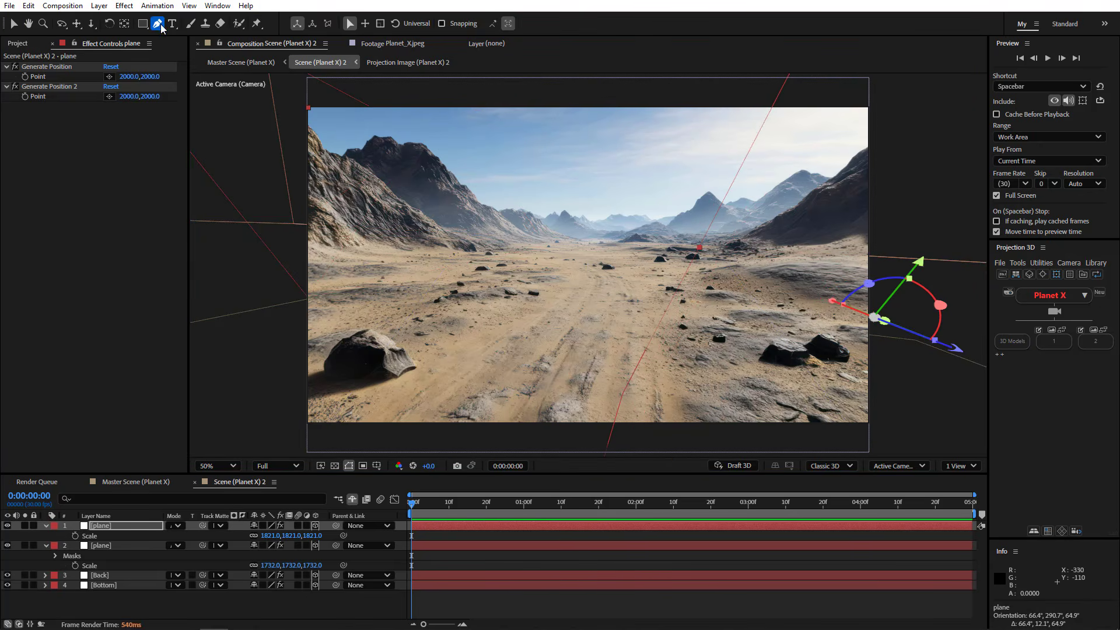
click(904, 364)
click(703, 250)
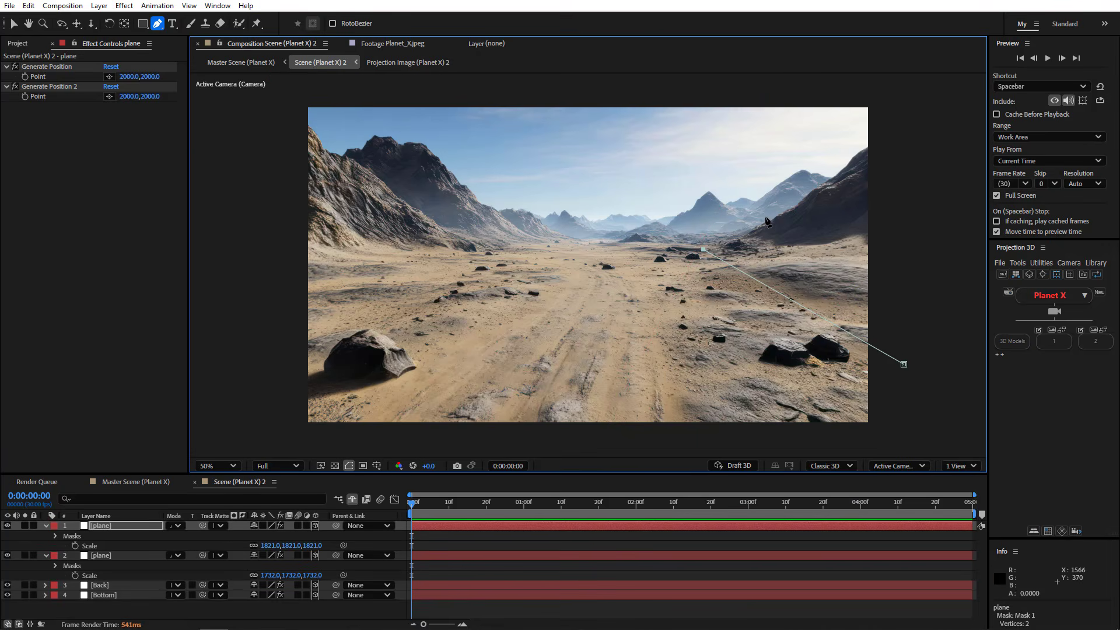
click(819, 180)
click(904, 364)
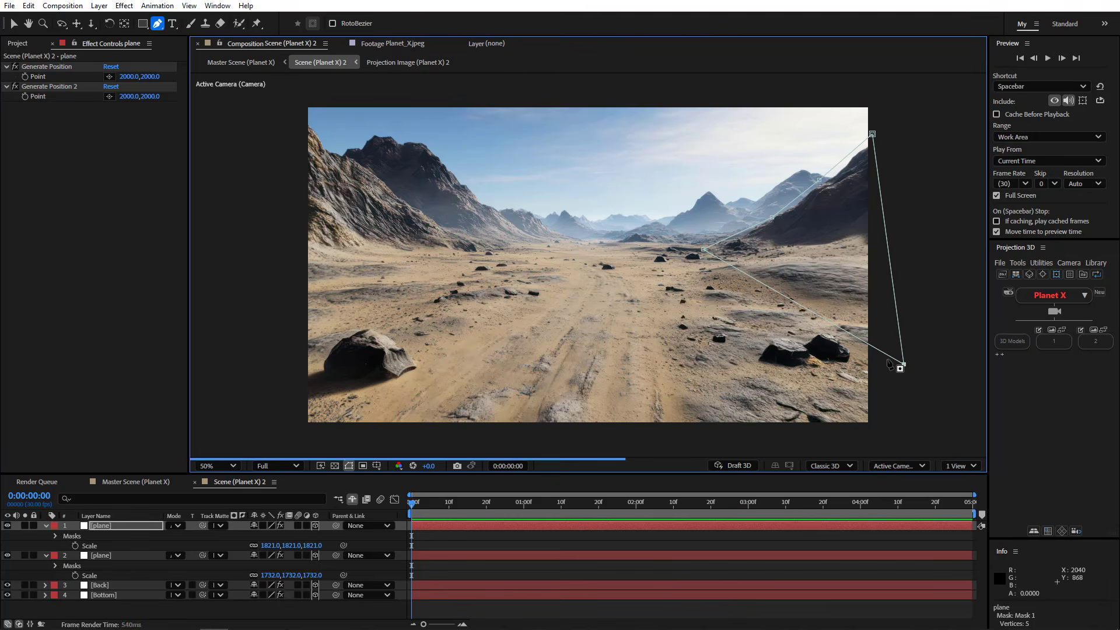
click(47, 525)
click(45, 536)
click(24, 526)
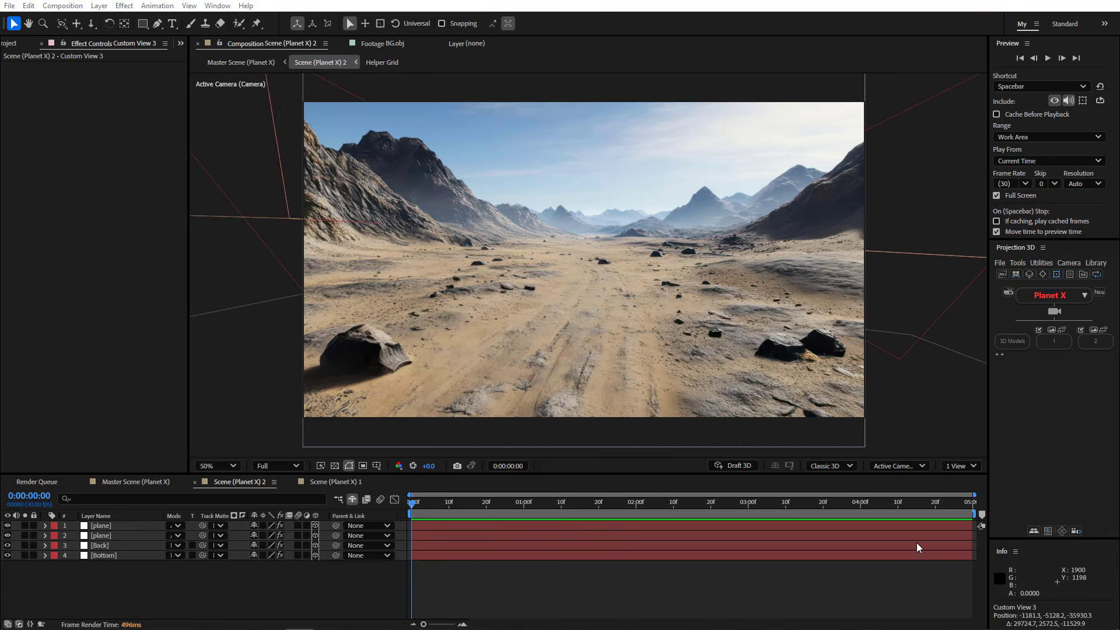
Inspect the projected surfaces from Custom View 3 by orbiting around the scene, with the Back layer hidden.
click(1067, 533)
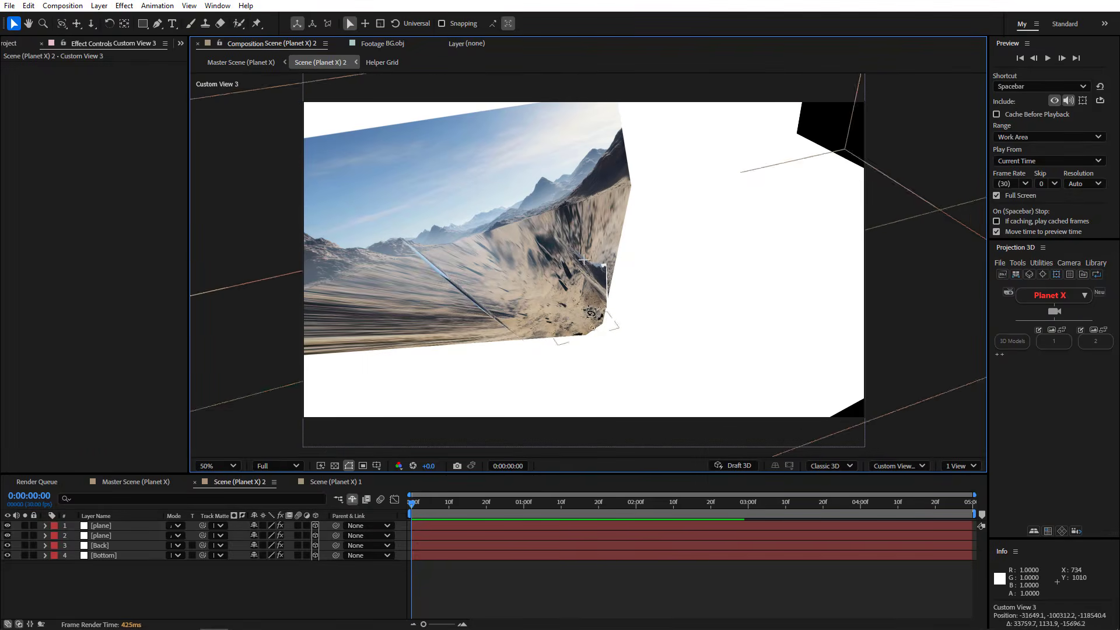
drag(583, 310, 589, 161)
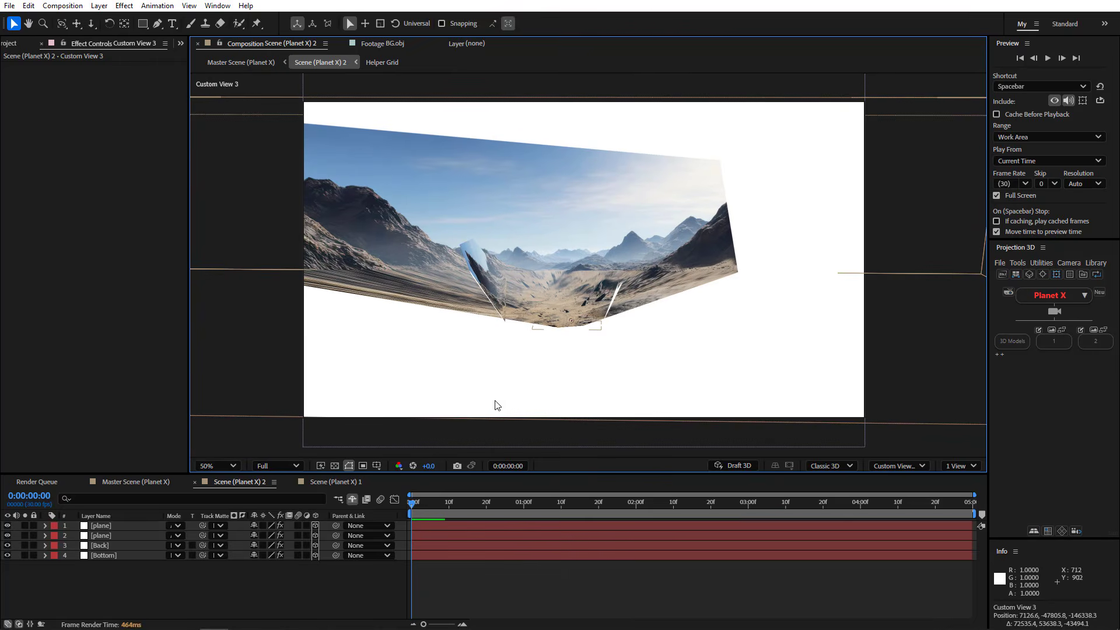
drag(502, 352, 690, 220)
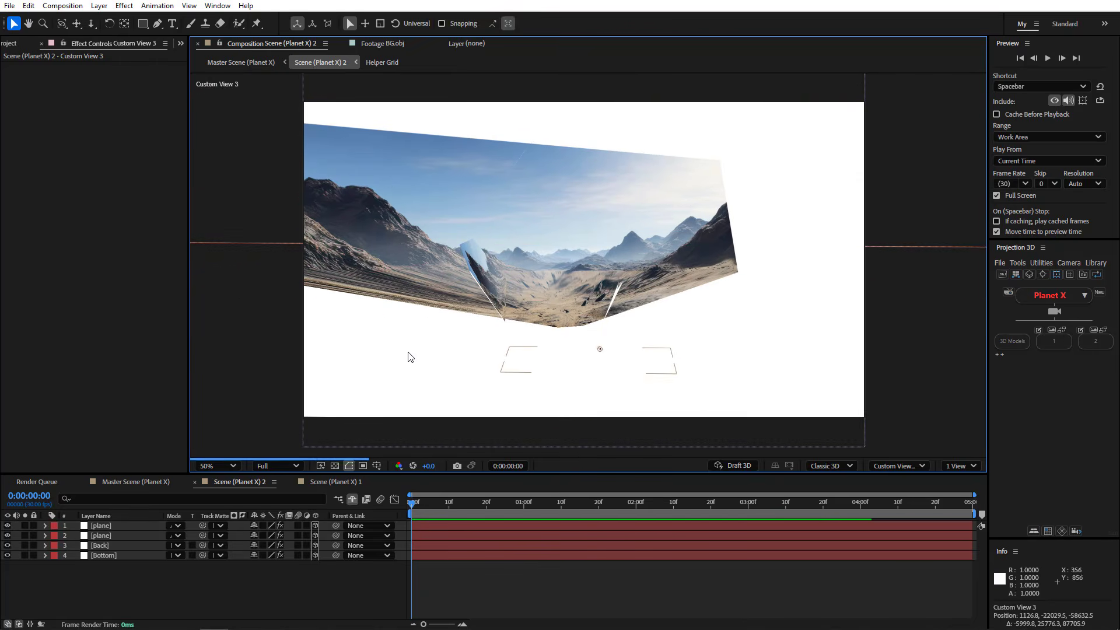
click(8, 546)
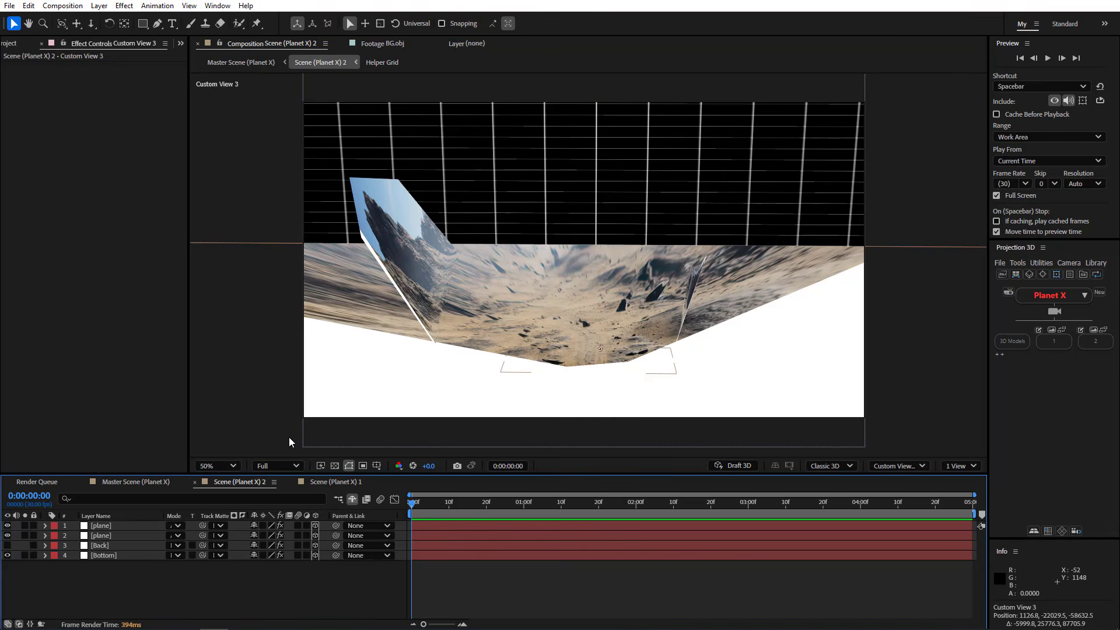
drag(613, 343, 626, 181)
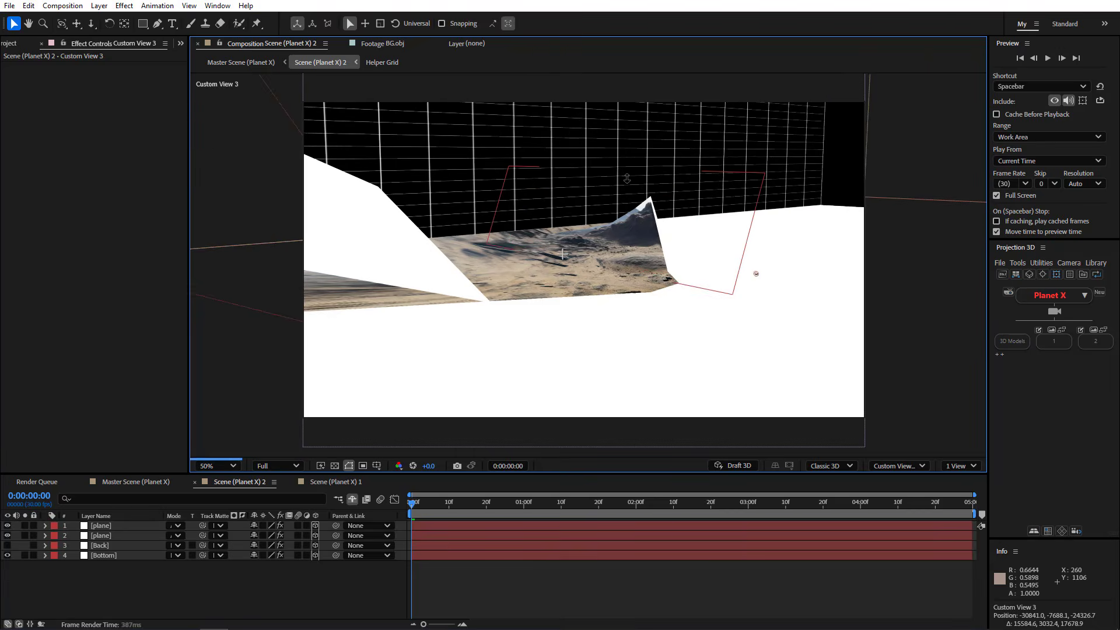
Orbit the custom view to face the scene, make the Back layer visible again, and return to the active camera.
drag(437, 300, 528, 268)
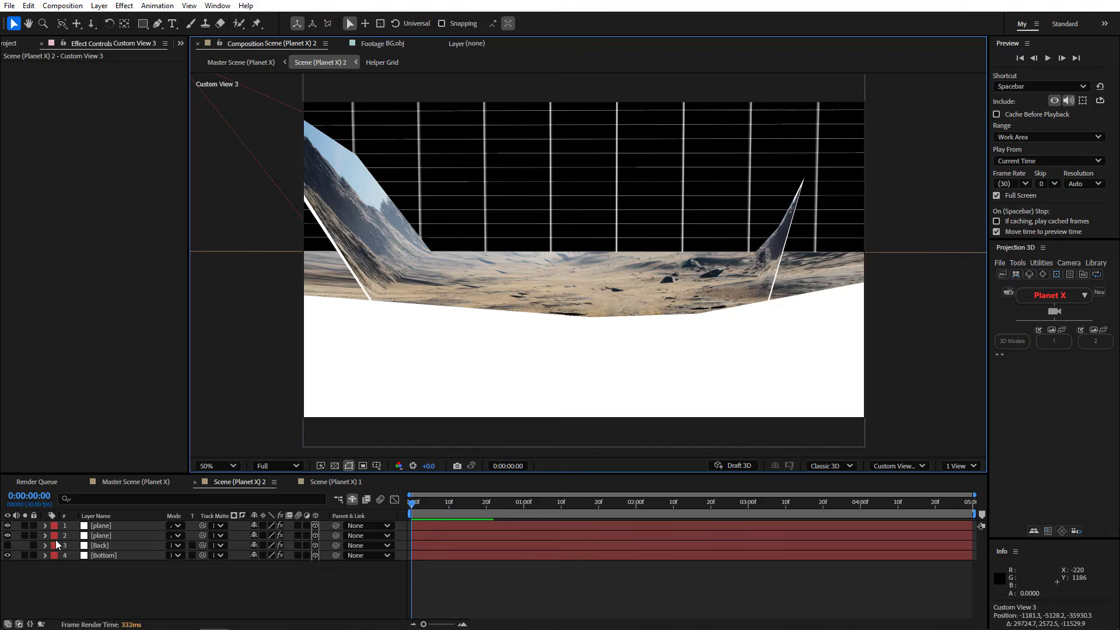
click(8, 545)
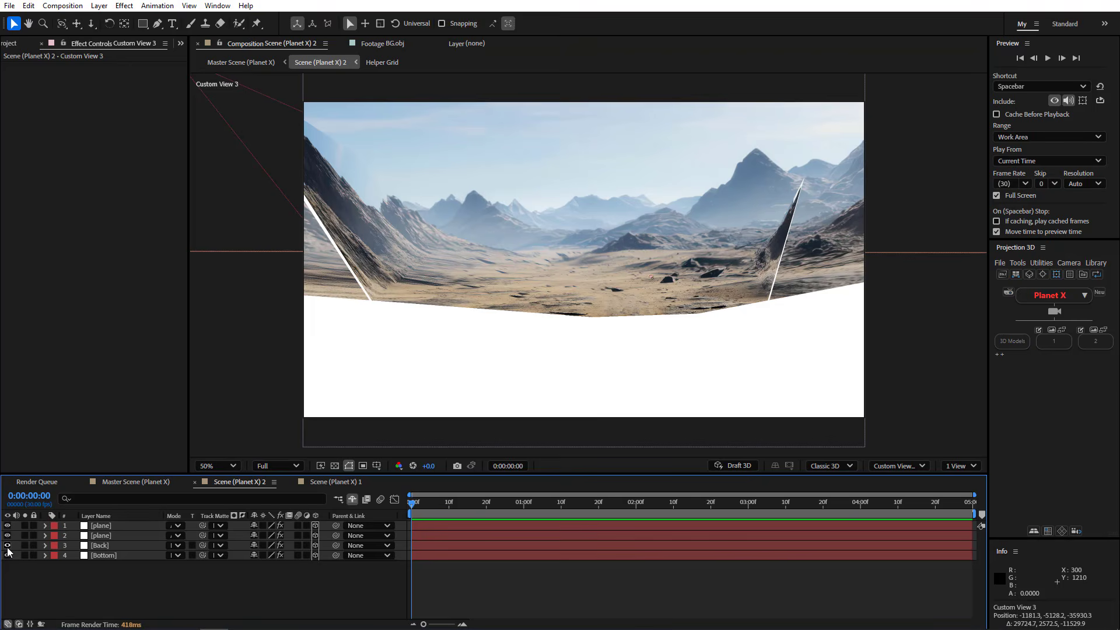
click(1033, 533)
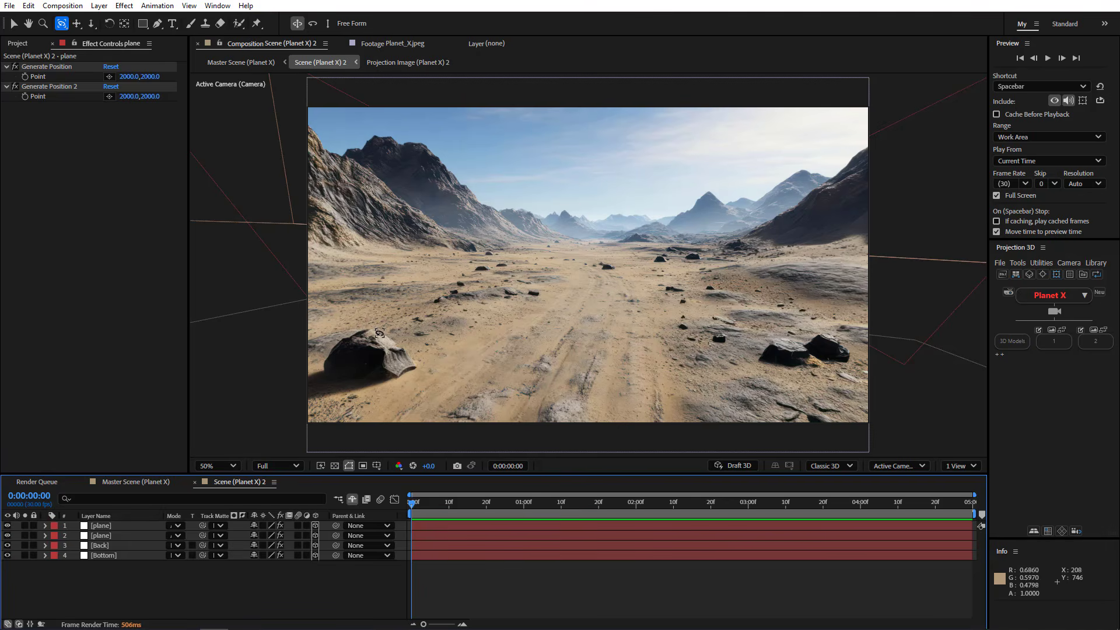
Set the Bottom layer's position points to about 735, 763 and 728, 765 along the left foreground rock's base and generate a plane.
click(13, 24)
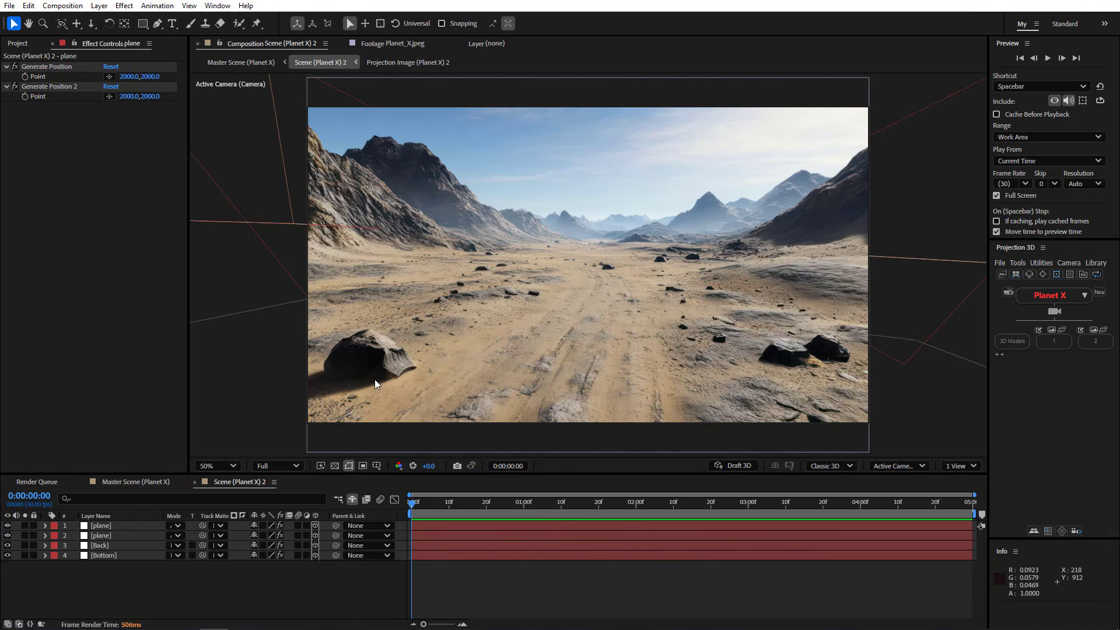
click(114, 556)
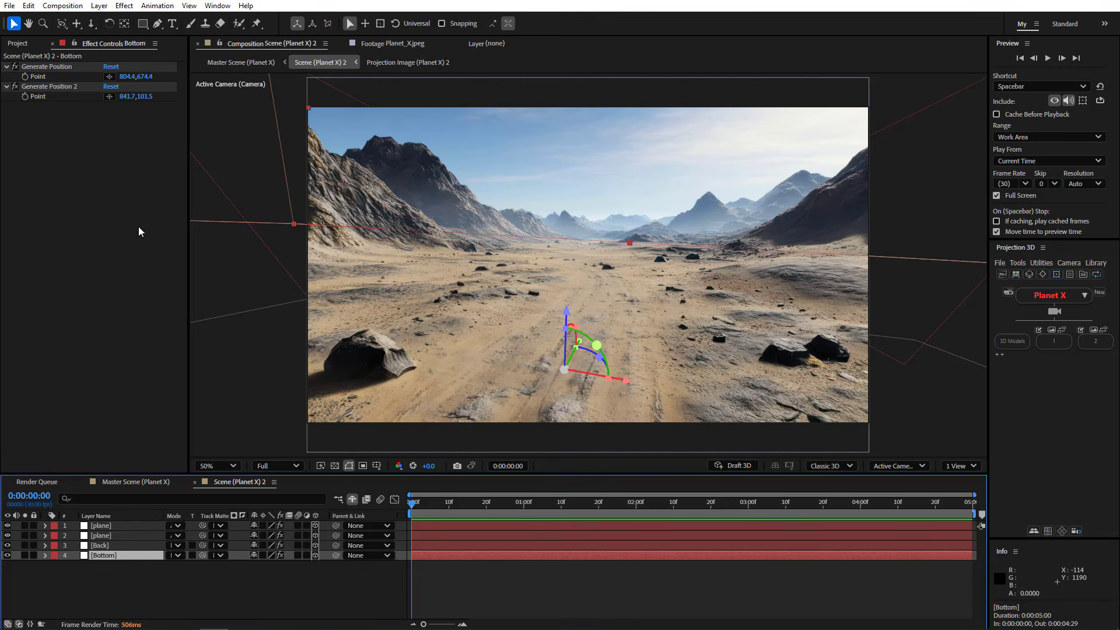
click(109, 77)
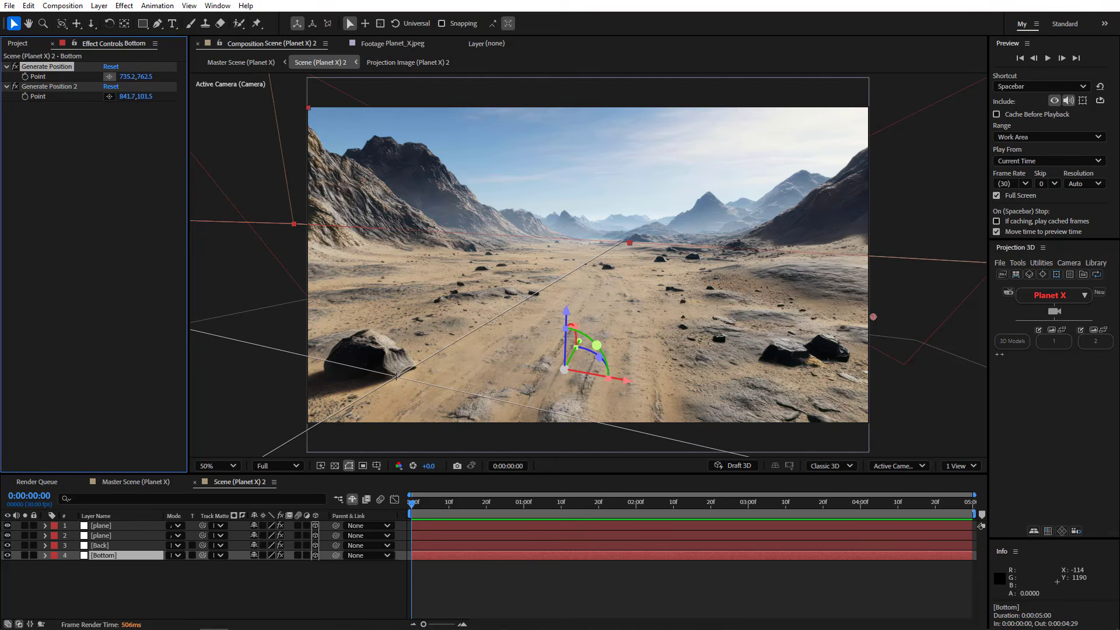
click(396, 376)
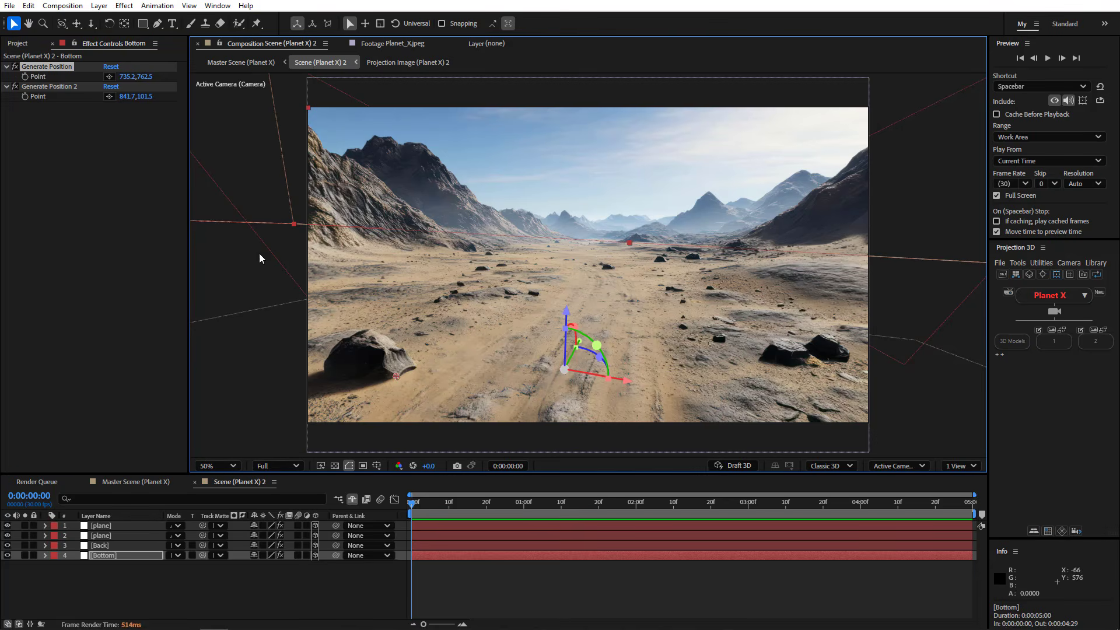
click(110, 97)
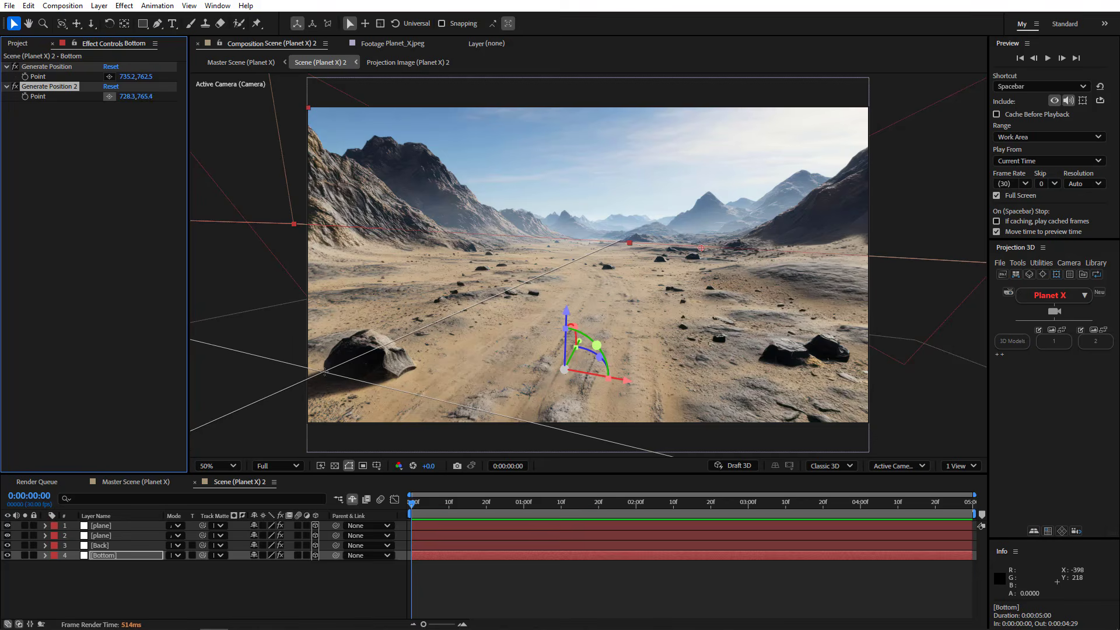
click(328, 380)
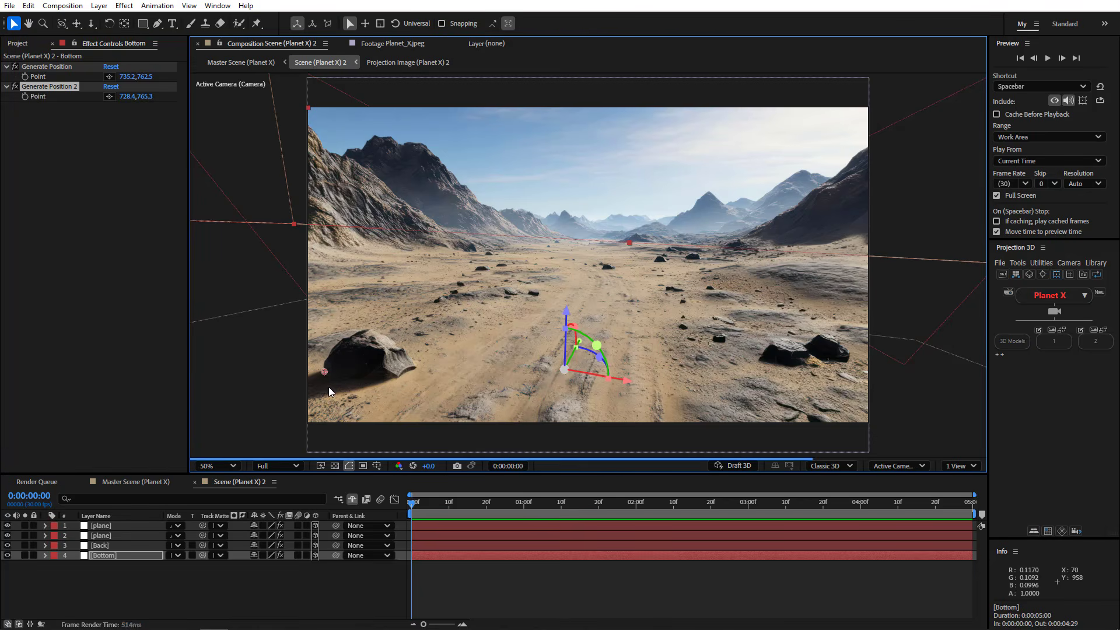
click(47, 67)
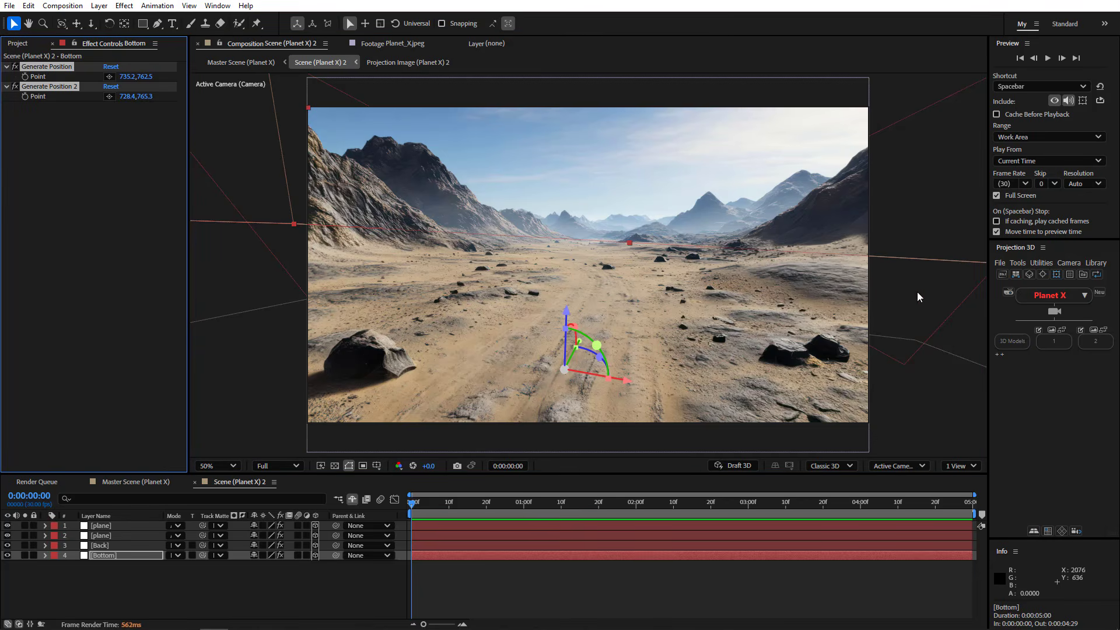
click(1013, 275)
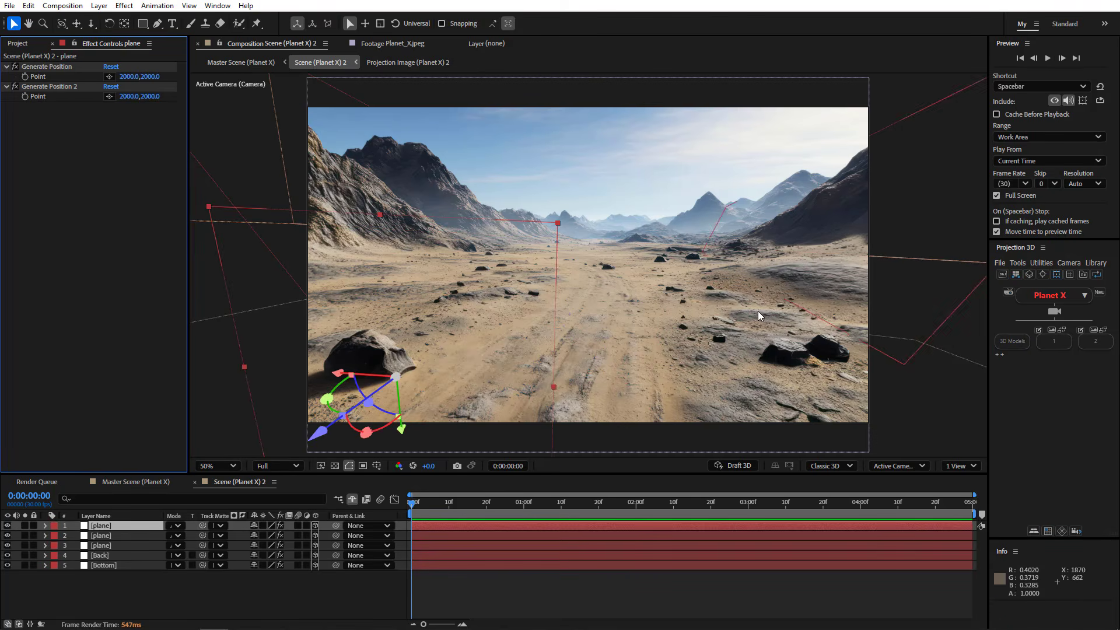
key(ctrl+z)
Mask the new plane around the dark front face of the left foreground rock with the Pen tool, closing the path.
click(158, 23)
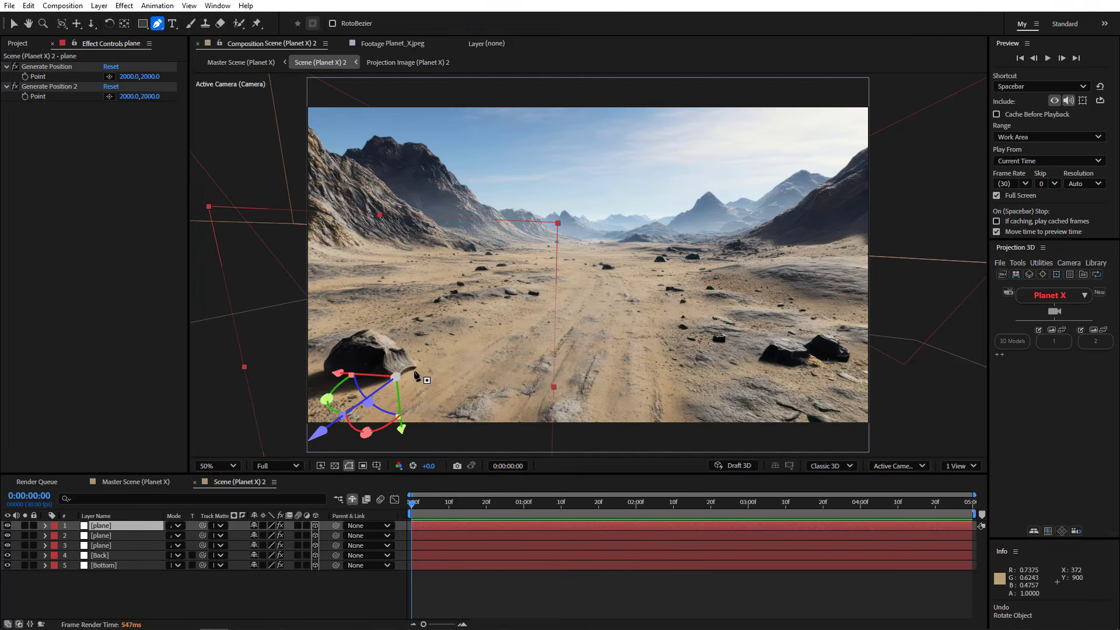
scroll(364, 420, up, 2)
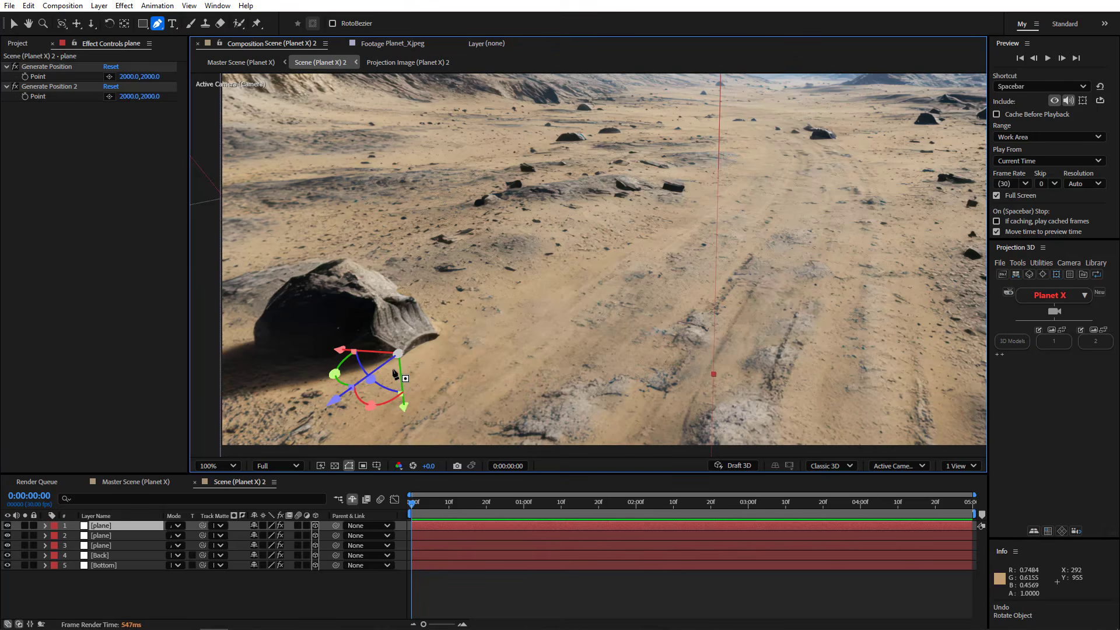
click(400, 354)
click(379, 334)
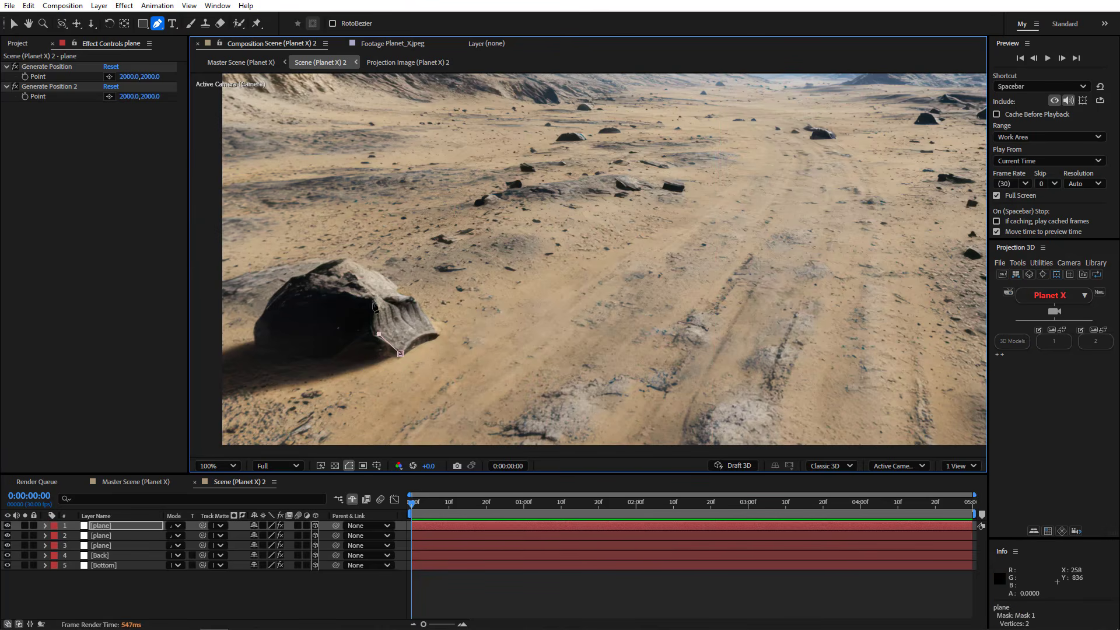
click(307, 273)
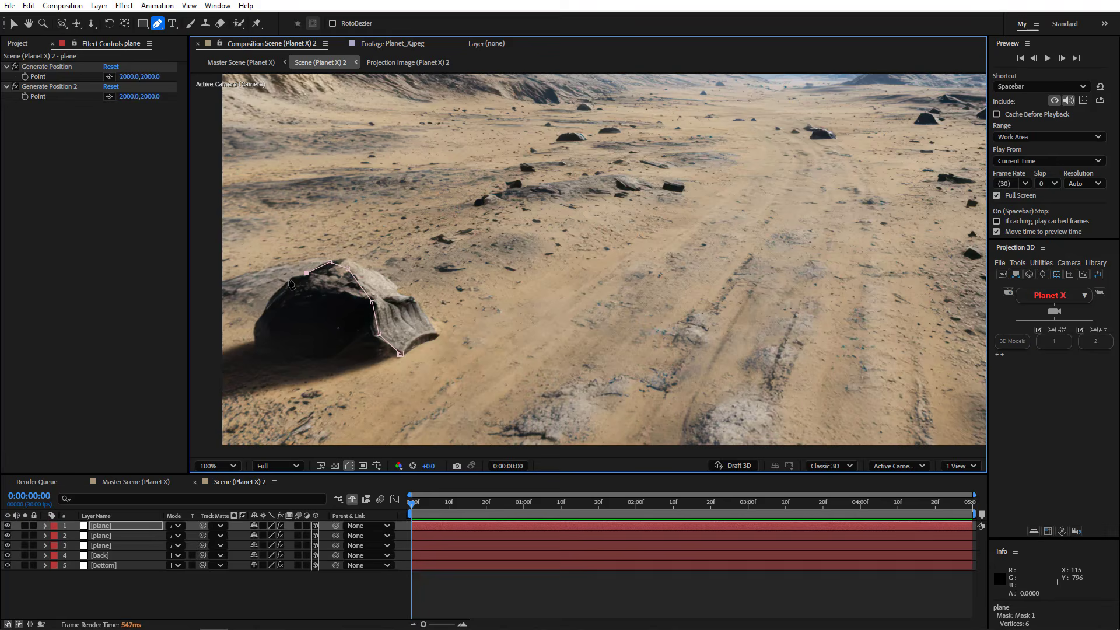
click(258, 318)
click(255, 329)
click(257, 348)
click(316, 353)
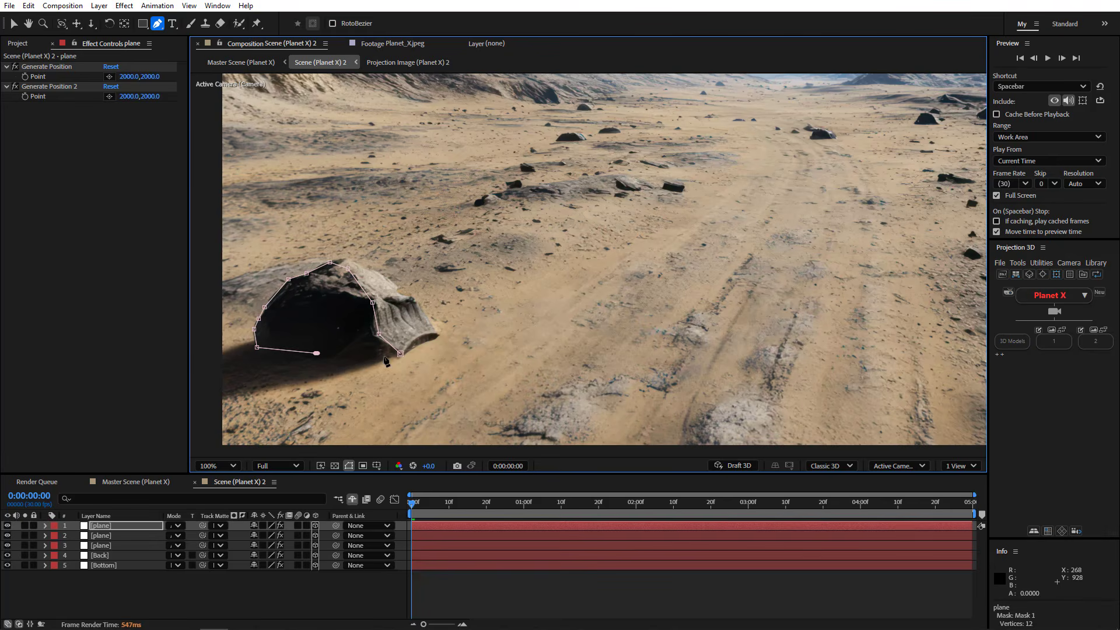
click(401, 354)
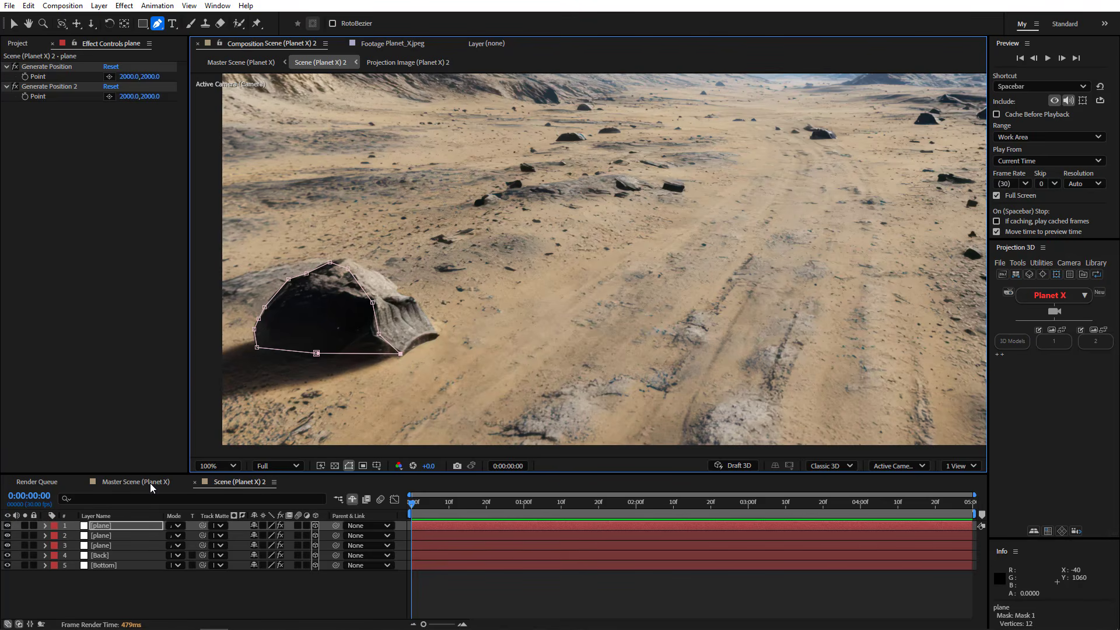
Duplicate the masked rock plane and move the copy back in depth to about -2024, 0, -511.
key(ctrl+d)
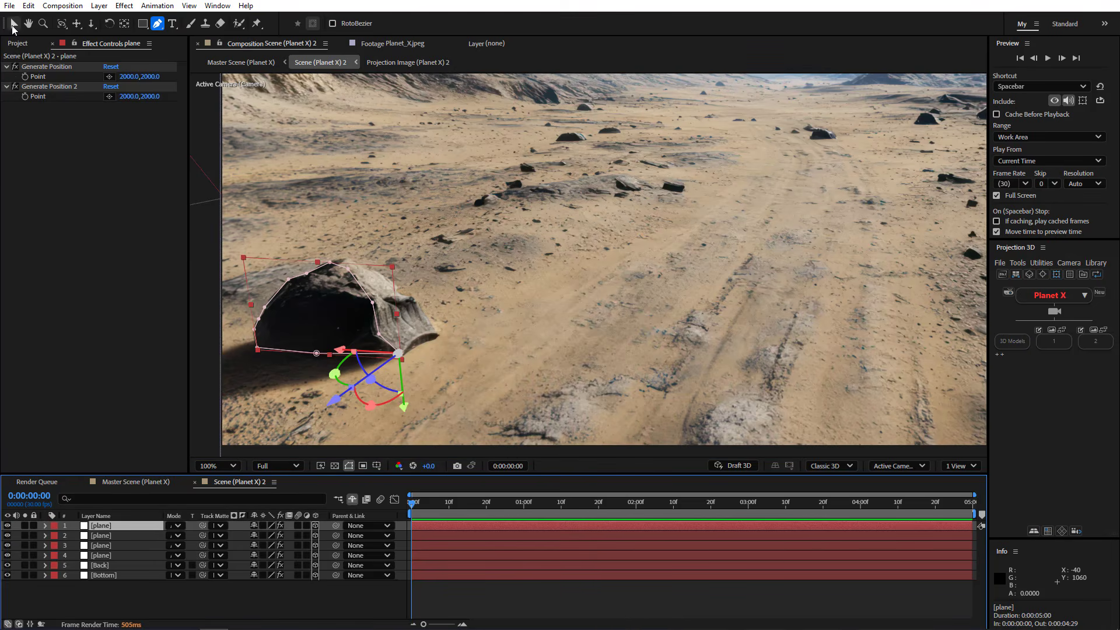
click(13, 25)
drag(336, 399, 376, 347)
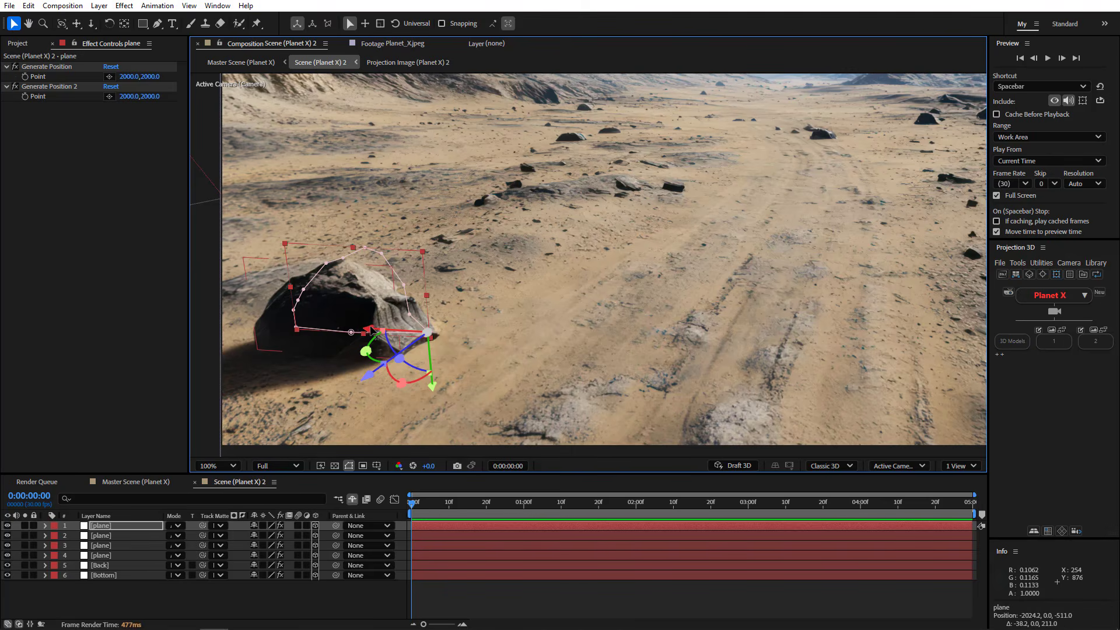
Reshape the duplicate plane's mask by moving its vertices onto the rock's right tip and rear upper outline.
click(408, 313)
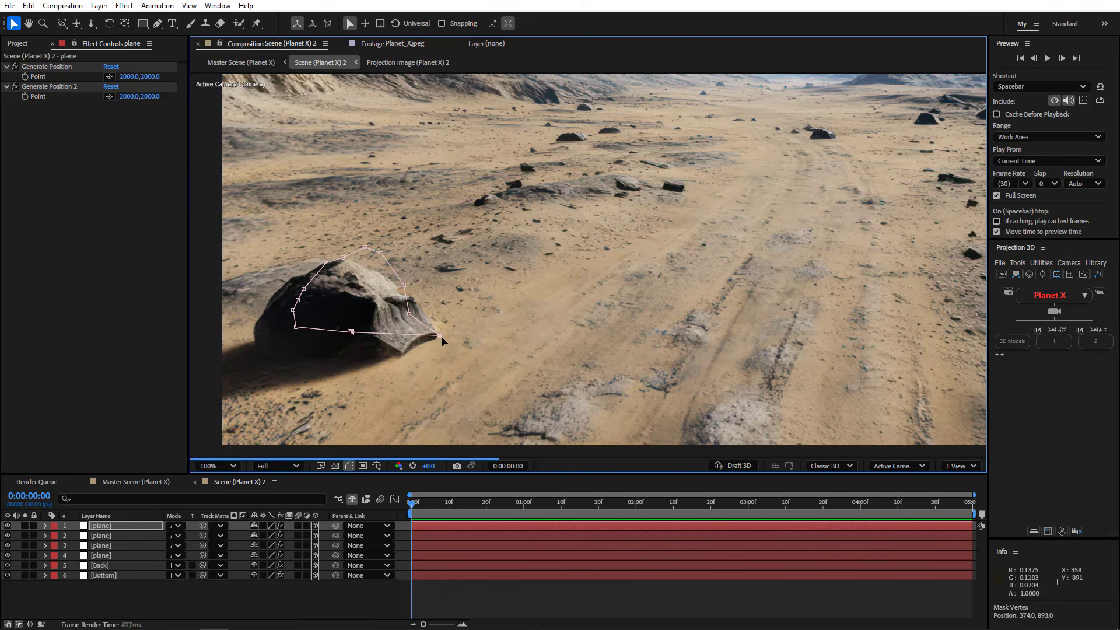
drag(410, 315, 337, 258)
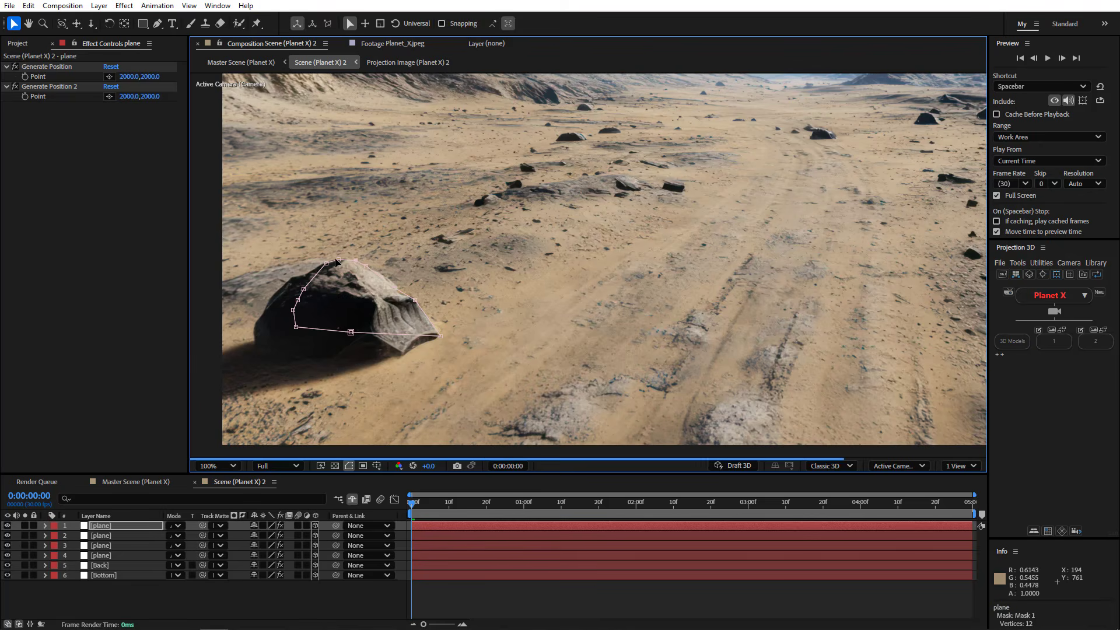
drag(415, 301, 415, 302)
drag(366, 267, 383, 278)
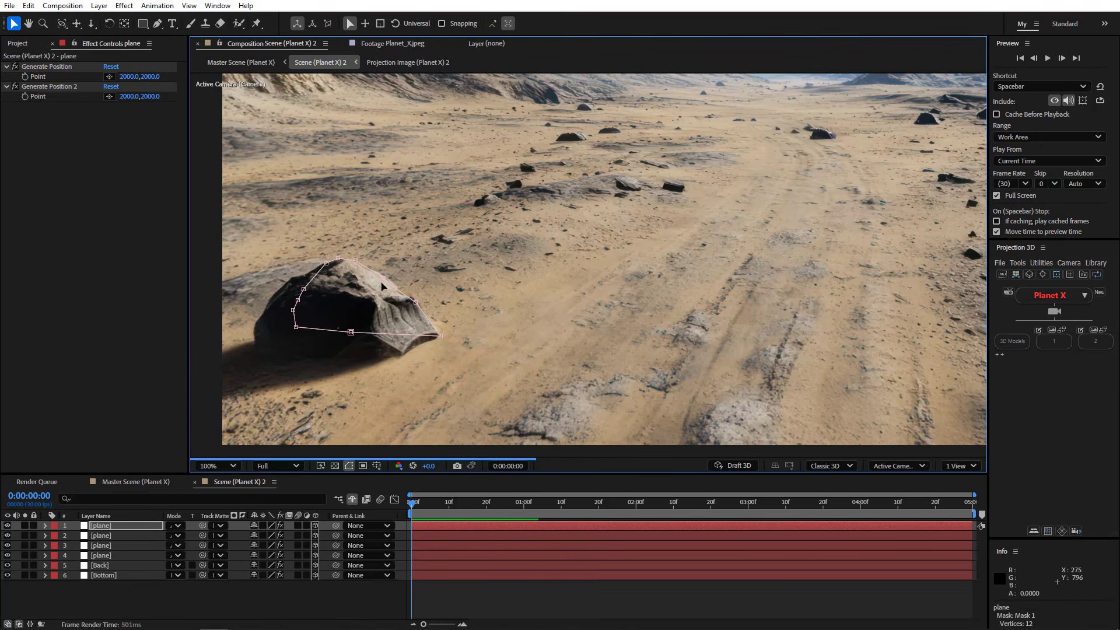
Create a surface from the two rock planes with the Modeling Toolkit's Mask Modeler, enabling Show Masks, Front Face and Backface.
click(105, 535)
ctrl+click(105, 528)
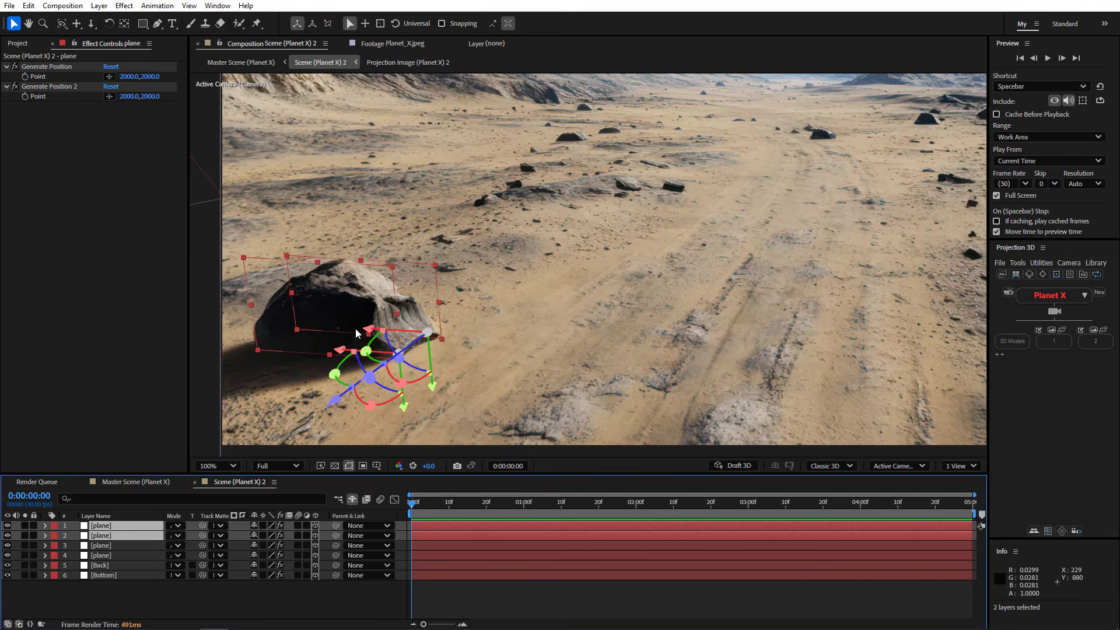
click(1022, 264)
click(1026, 288)
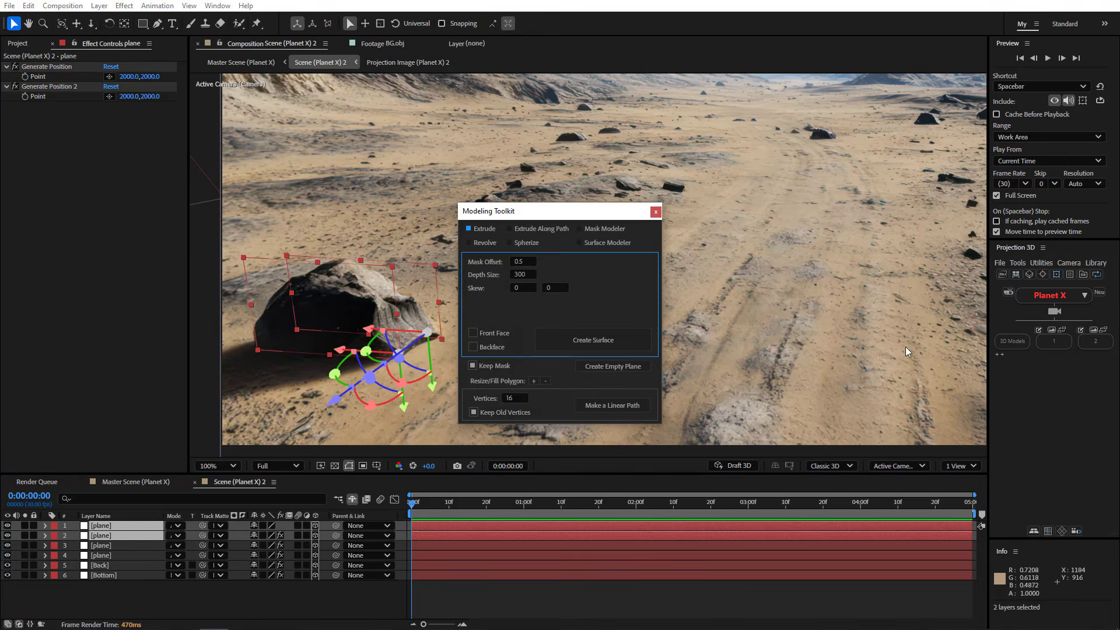
click(591, 230)
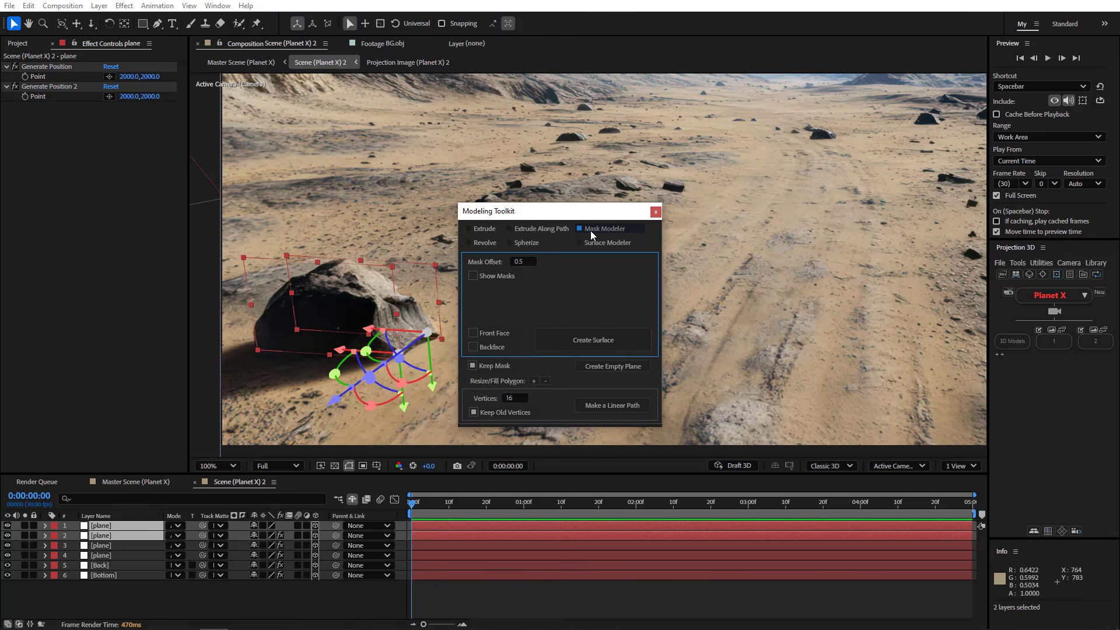
click(474, 276)
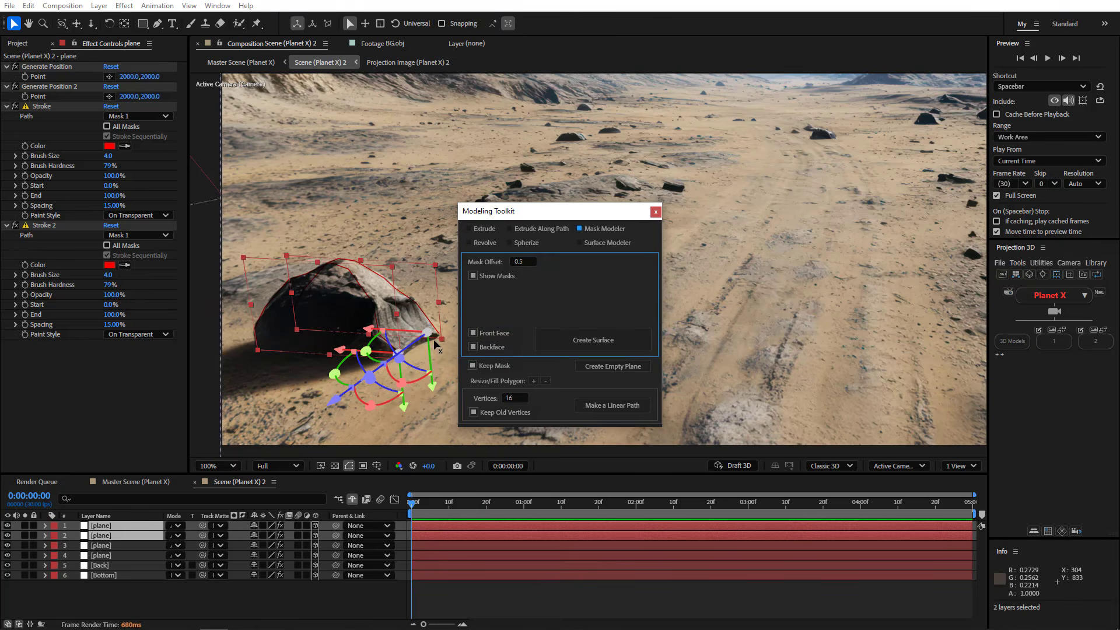
click(613, 339)
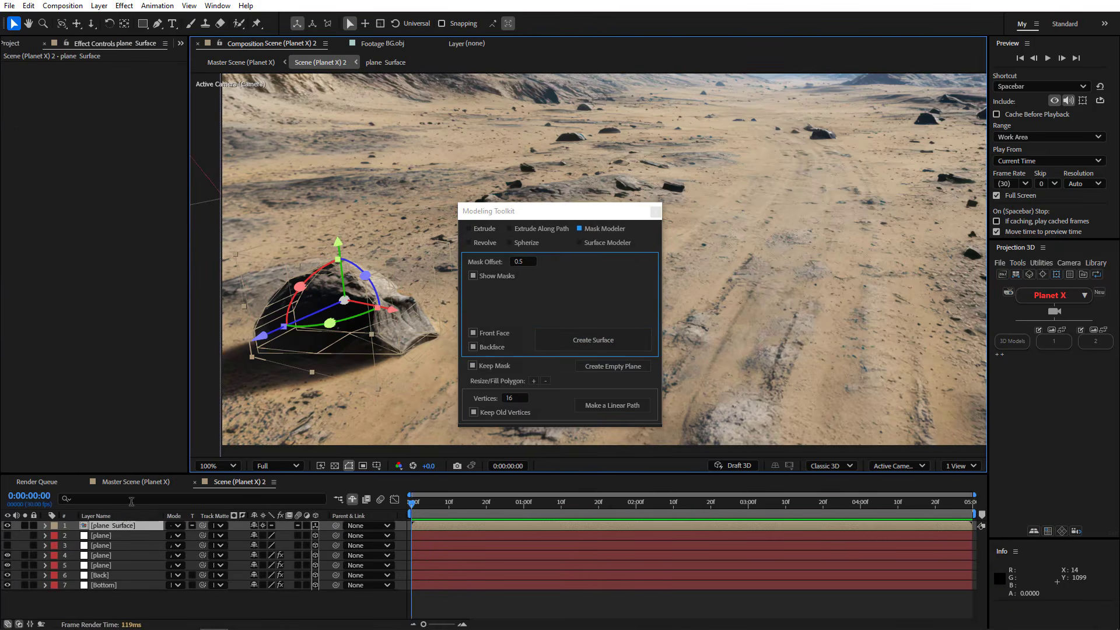
Check the rock surface by soloing it briefly, close the Modeling Toolkit, and fit the composition view up to 100%.
click(24, 526)
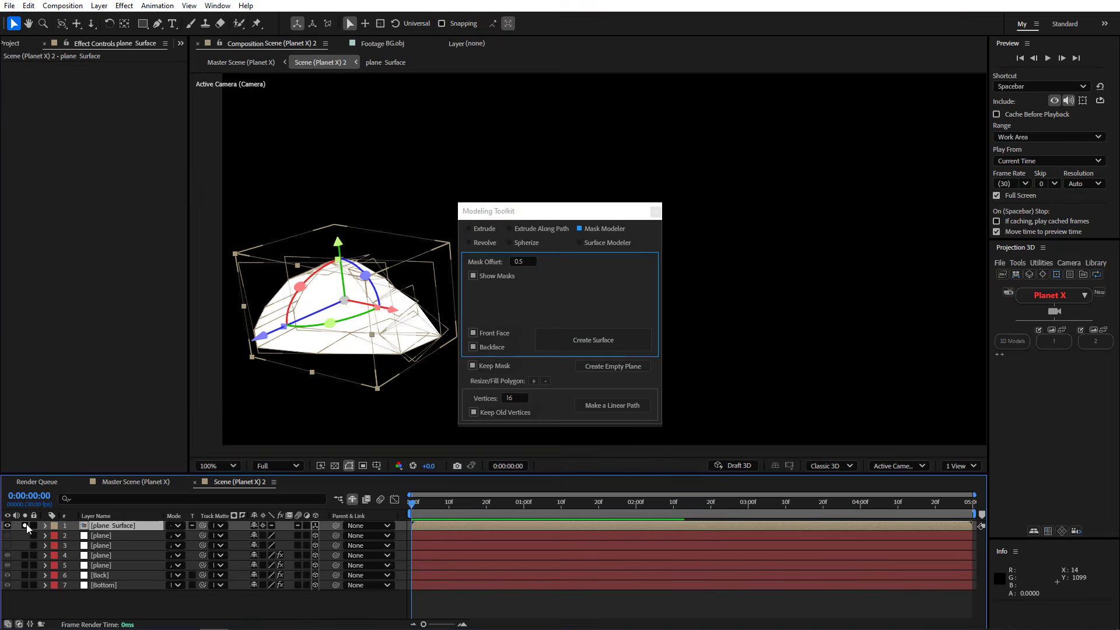
click(24, 525)
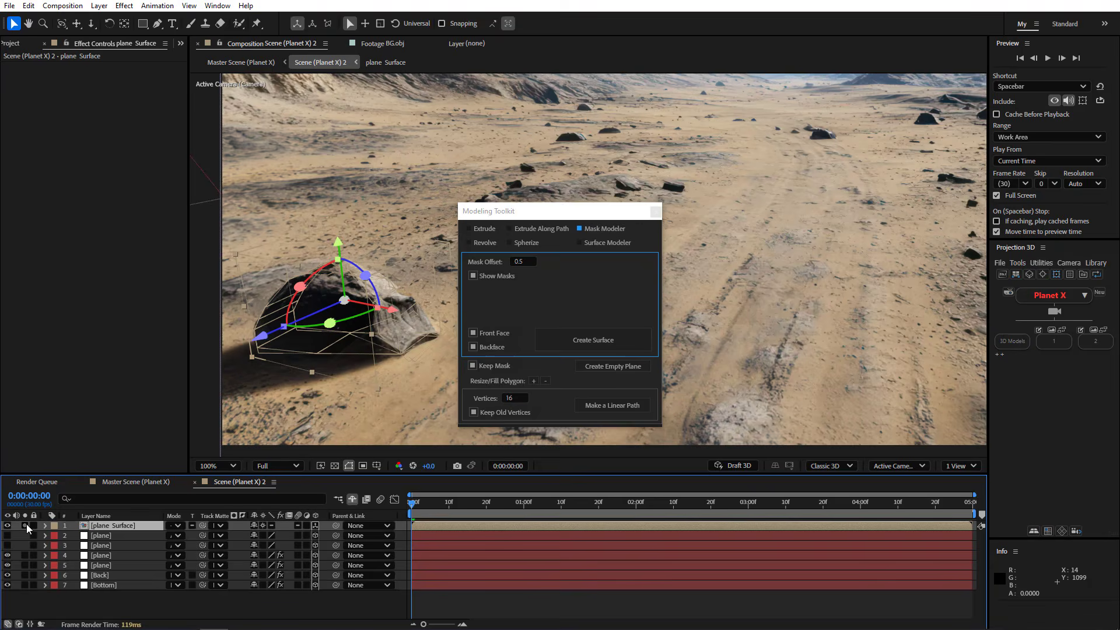
click(656, 212)
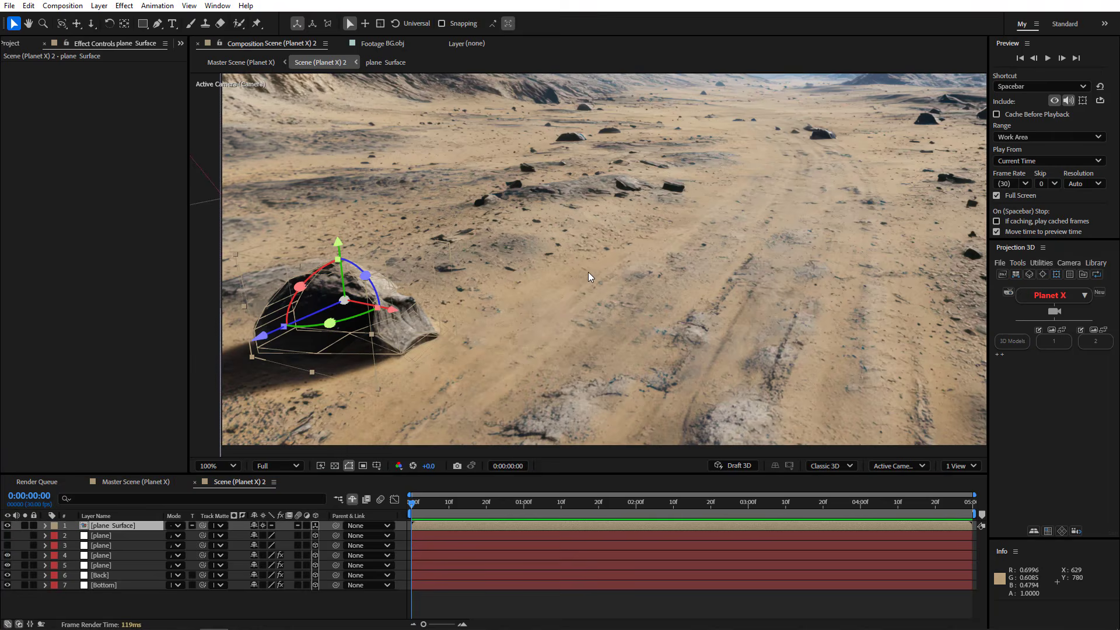
scroll(588, 272, down, 1)
click(210, 466)
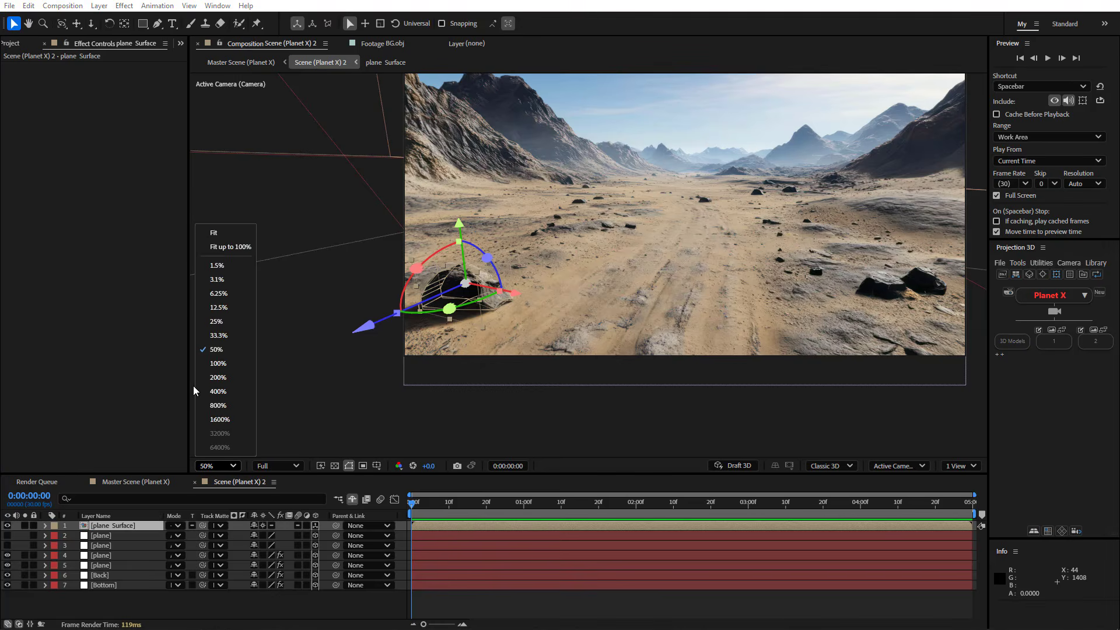
click(220, 245)
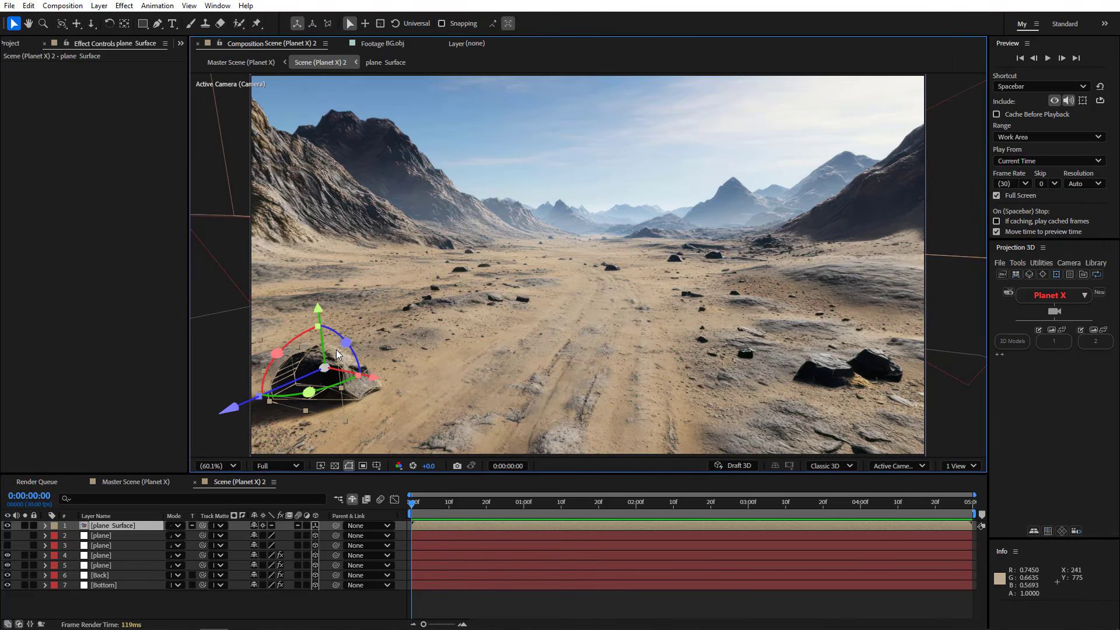
click(325, 350)
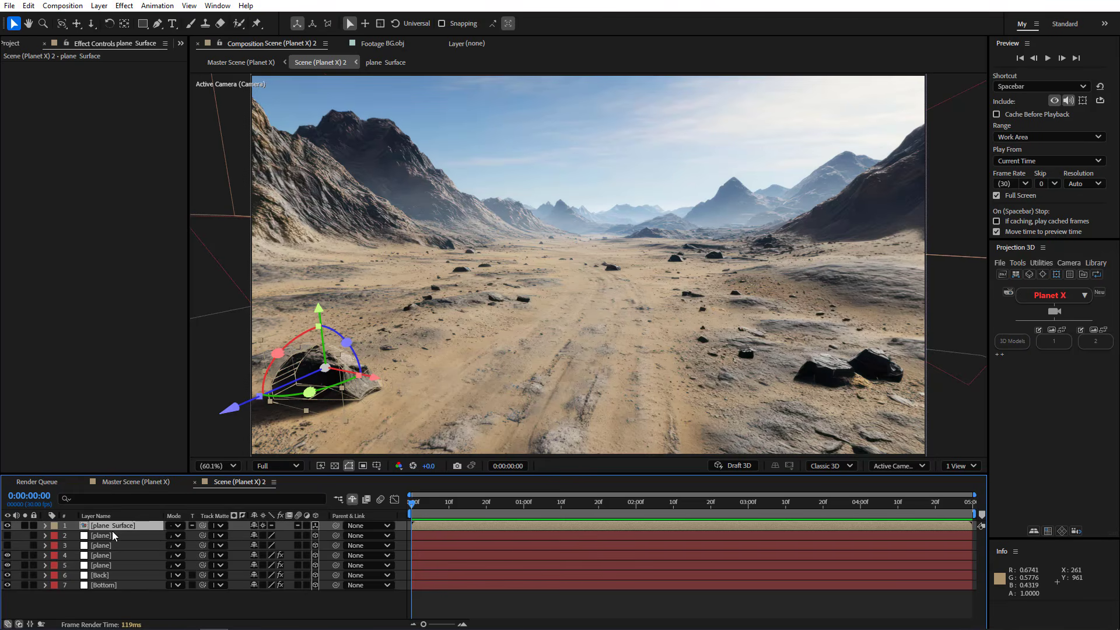
View the rock in the Master Scene (Planet X) composition and reopen Scene (Planet X) 2.
click(136, 482)
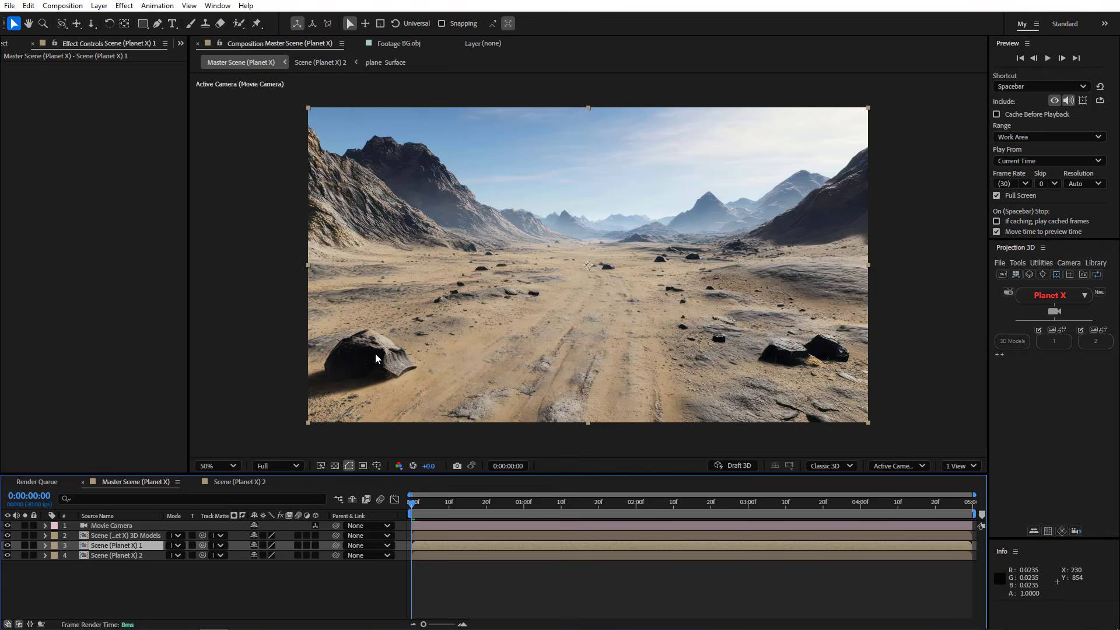
click(129, 554)
double_click(134, 554)
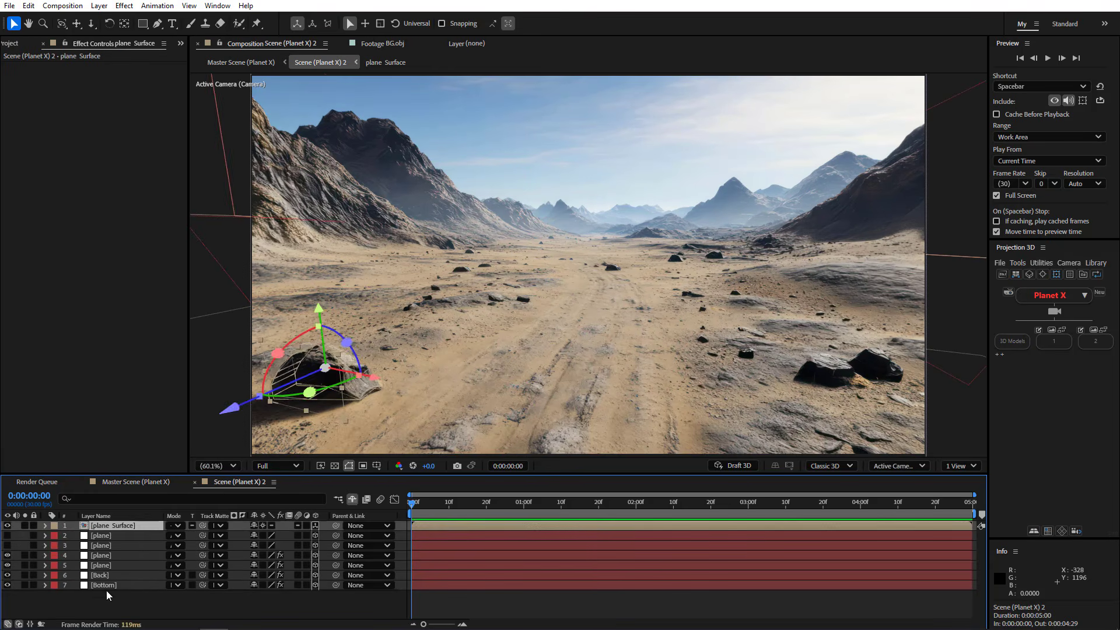
Move the rock surface layer and the two visible mountain planes from Scene (Planet X) 2 into Scene (Planet X) 1.
click(107, 590)
click(111, 565)
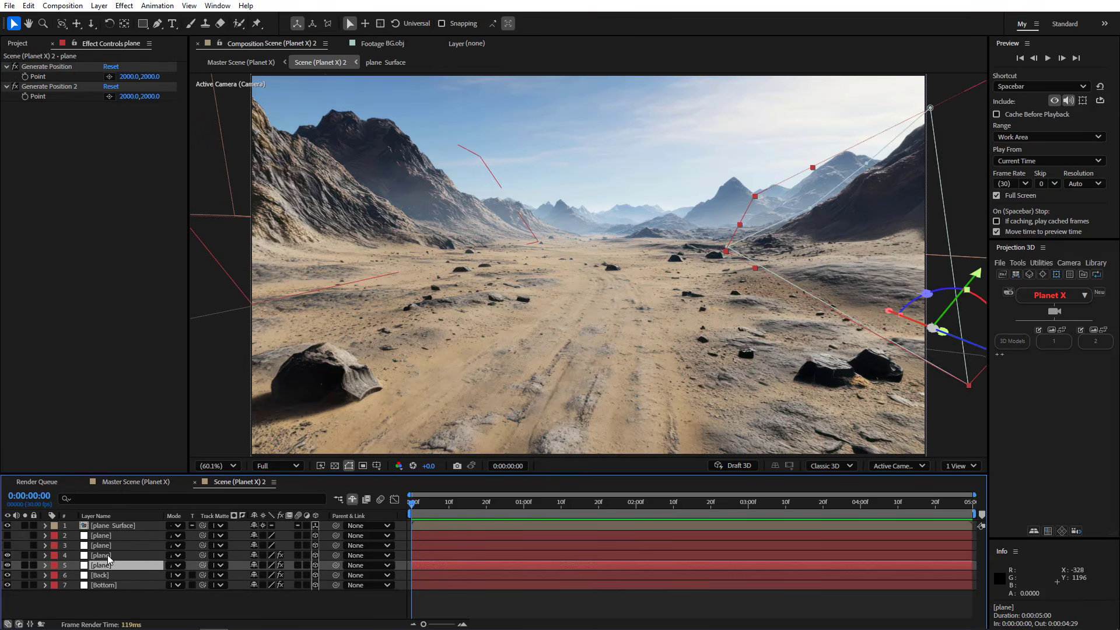
shift+click(107, 555)
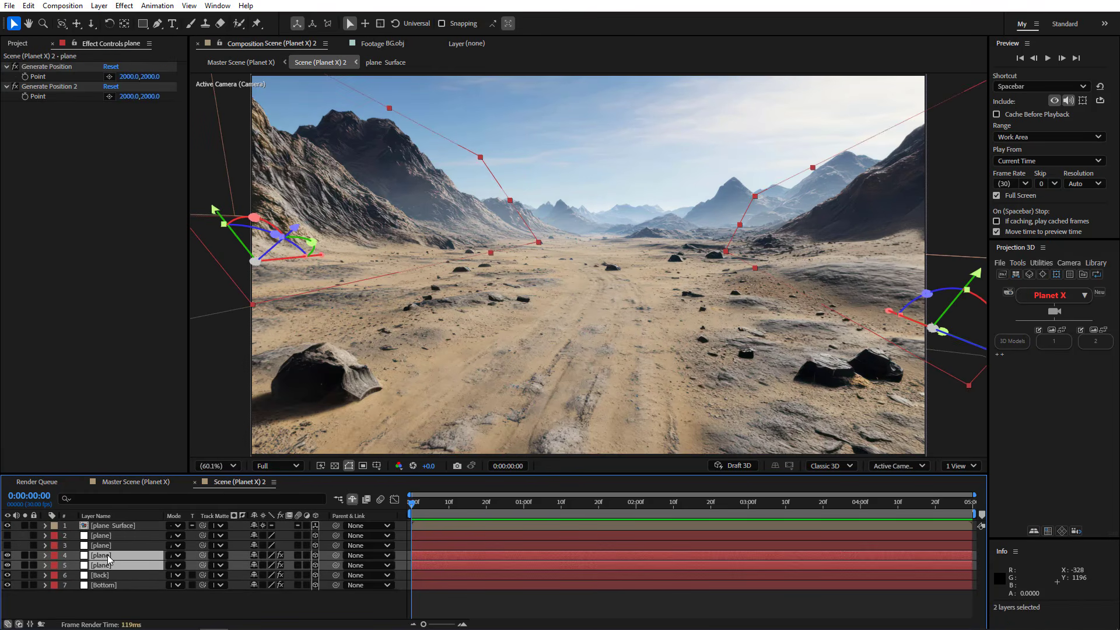
ctrl+click(124, 525)
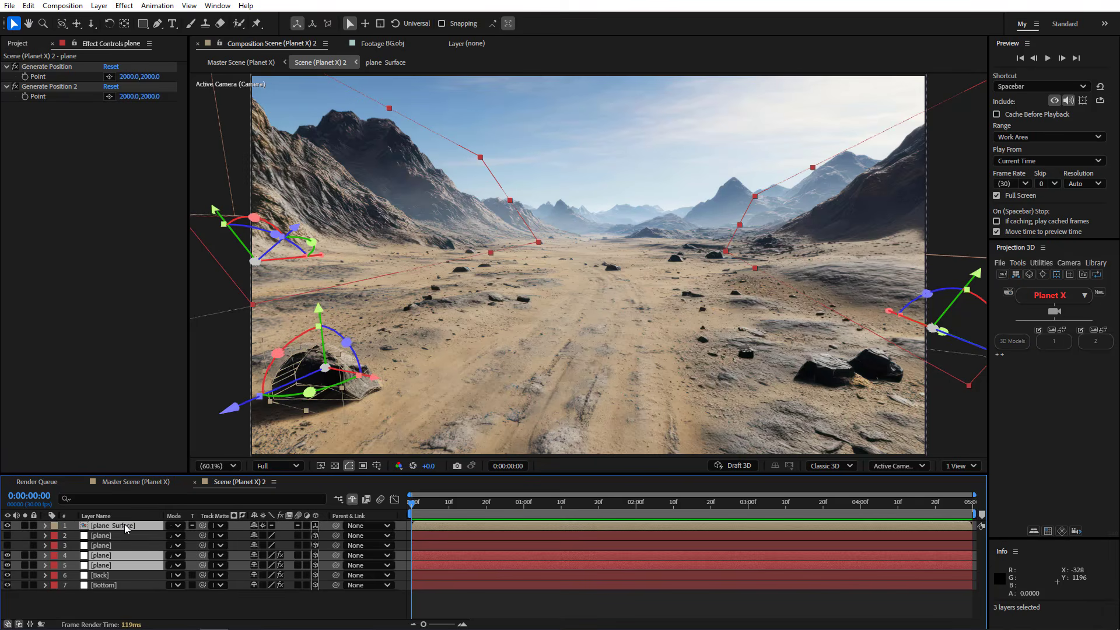
key(ctrl+x)
click(137, 482)
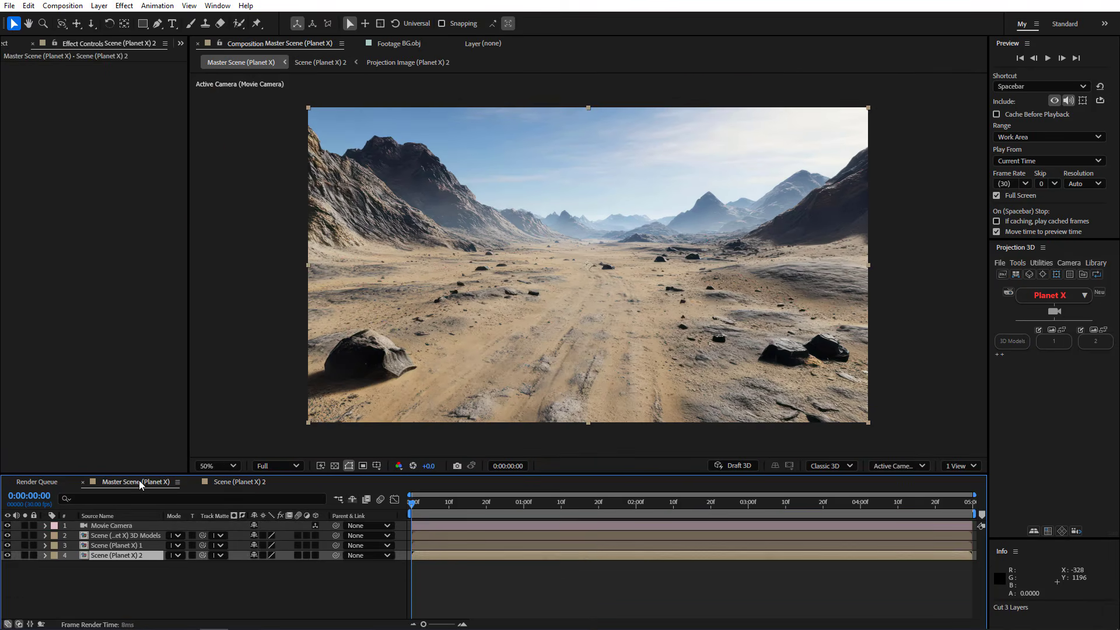
click(132, 544)
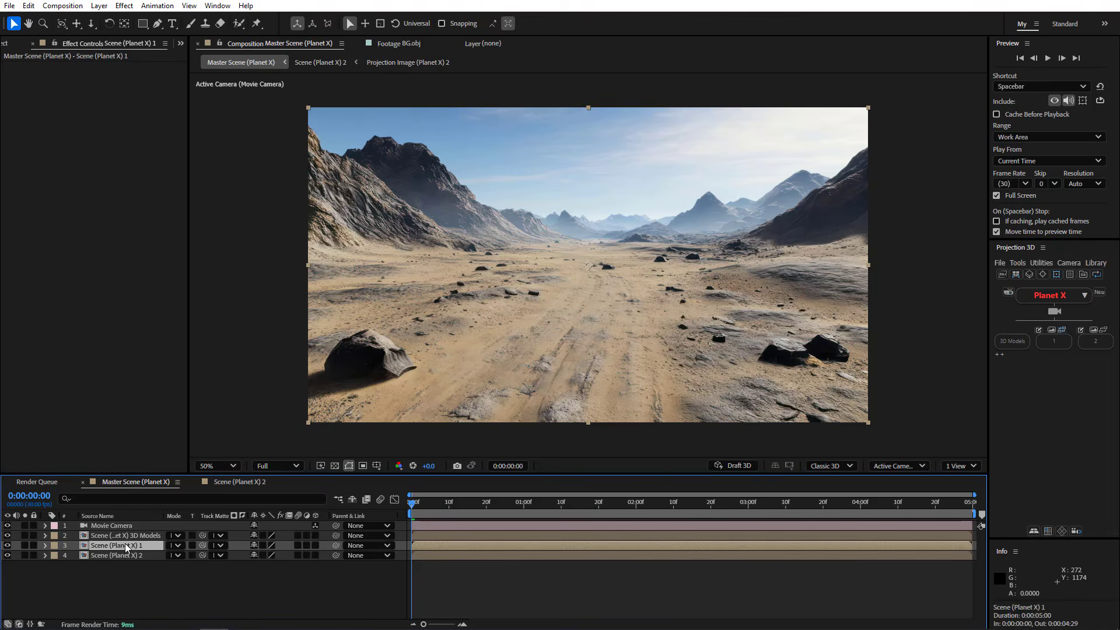
double_click(125, 544)
key(ctrl+v)
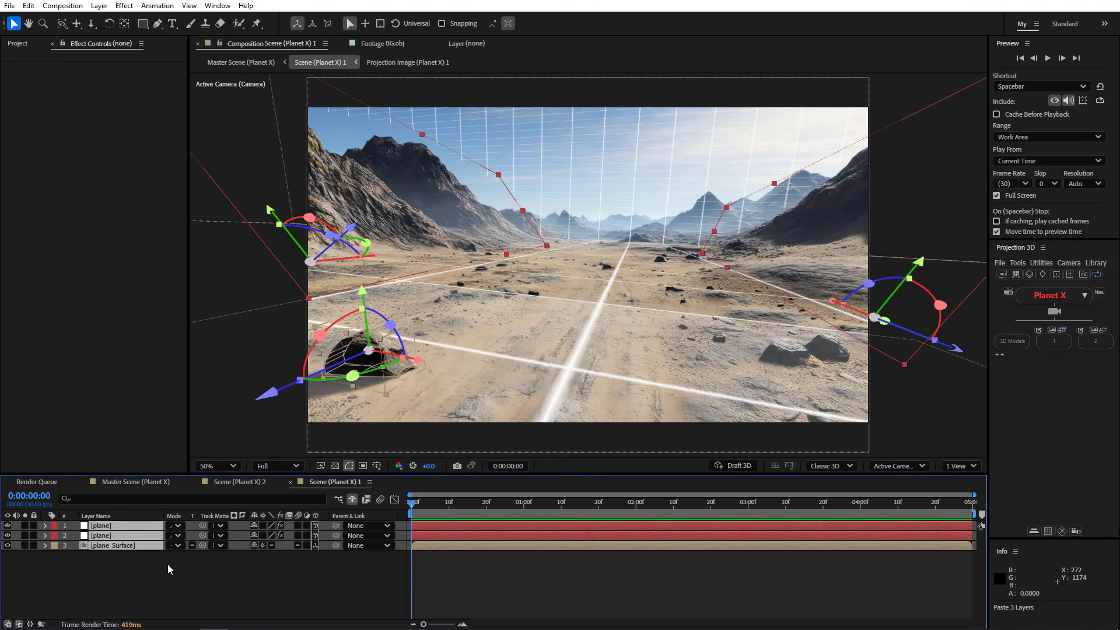
click(175, 572)
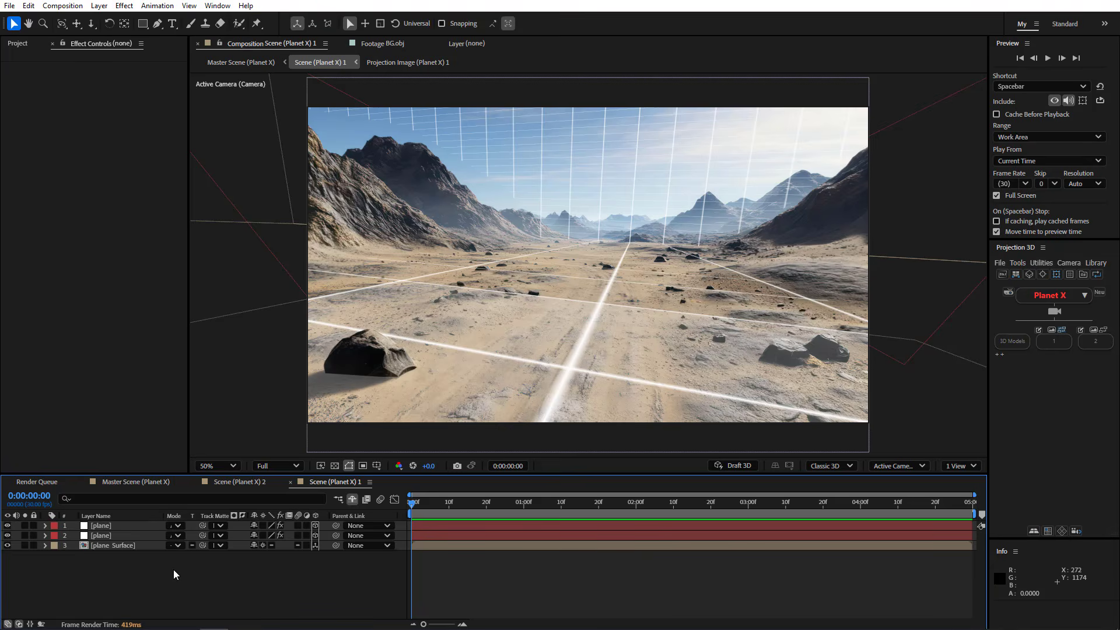
Test the parallax in Master Scene (Planet X) by dollying the Movie Camera, and undo the camera move.
click(141, 482)
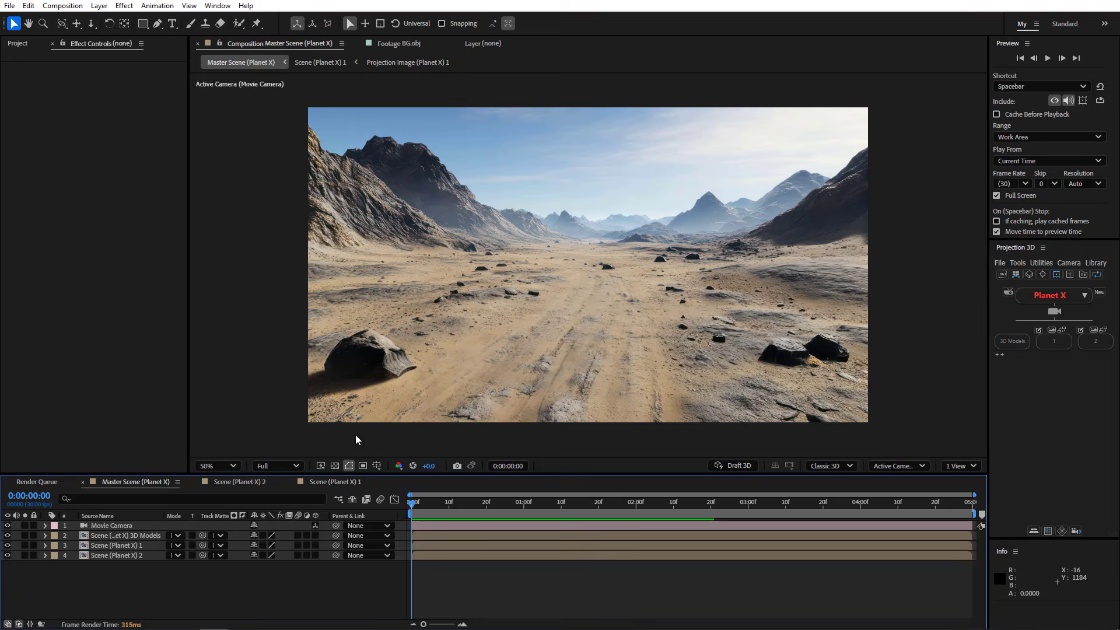
drag(612, 298, 661, 182)
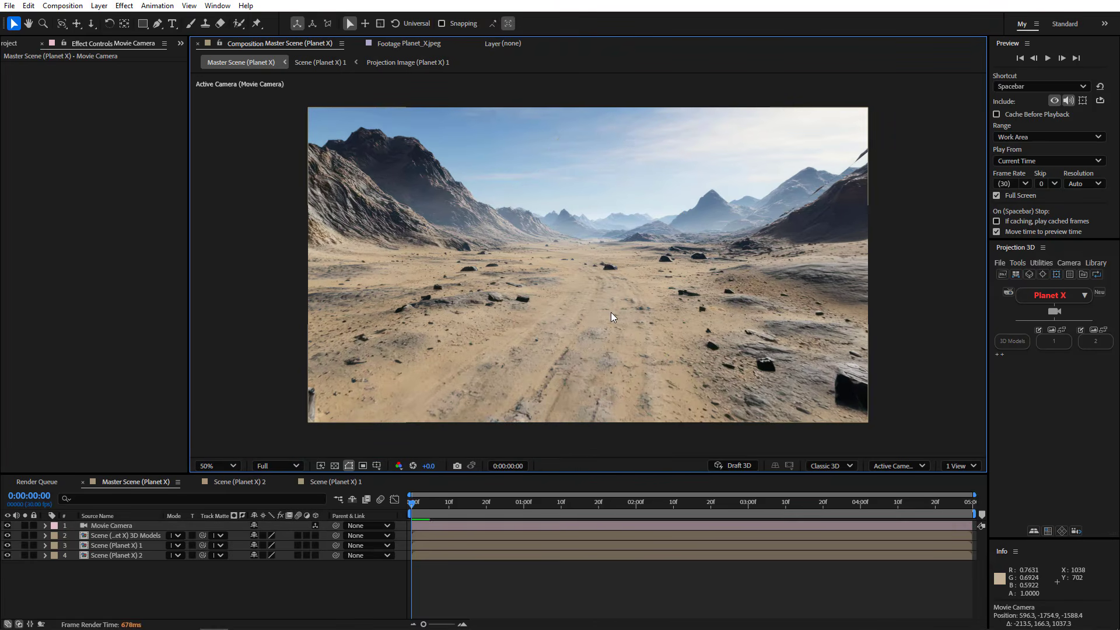
key(ctrl+z)
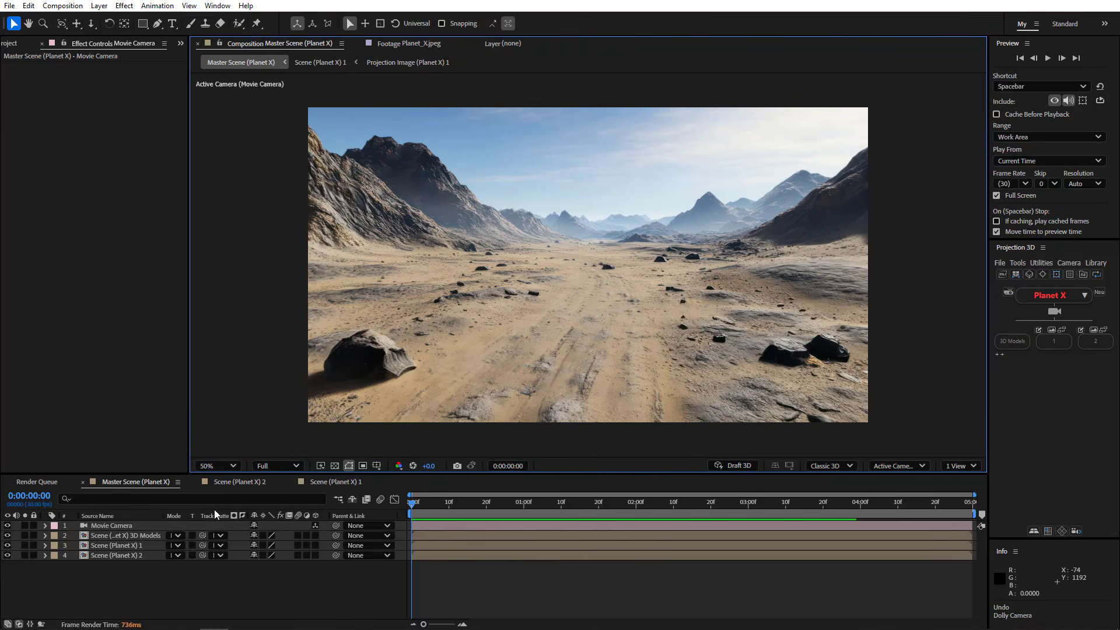
Solo the Scene (Planet X) 1 layer to examine its projected elements, and turn solo off again.
click(101, 556)
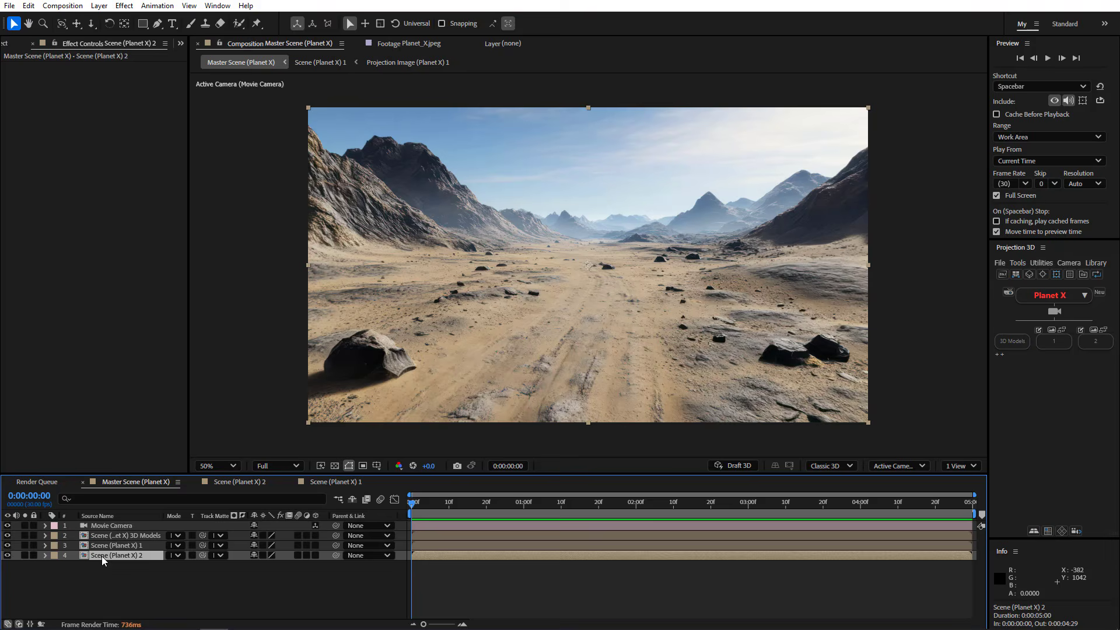
click(24, 555)
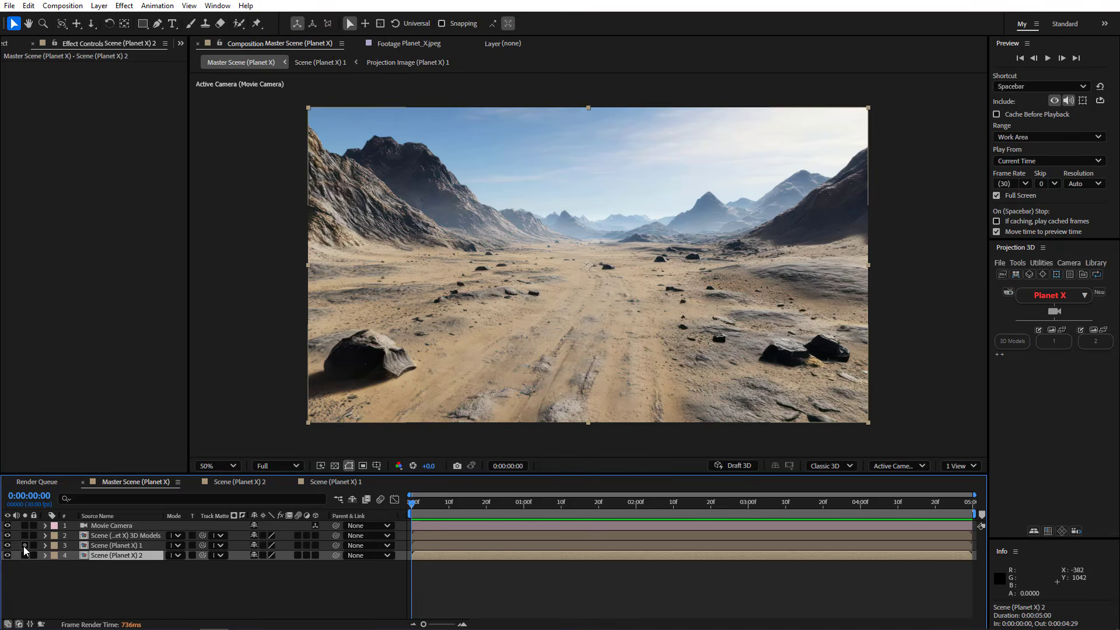
click(24, 546)
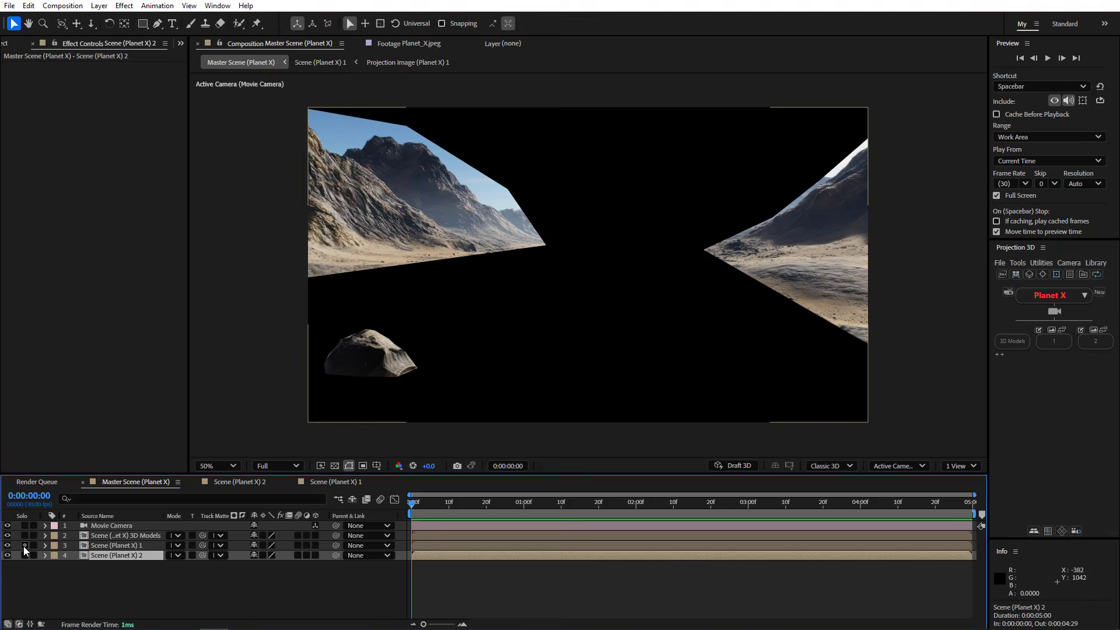
click(24, 546)
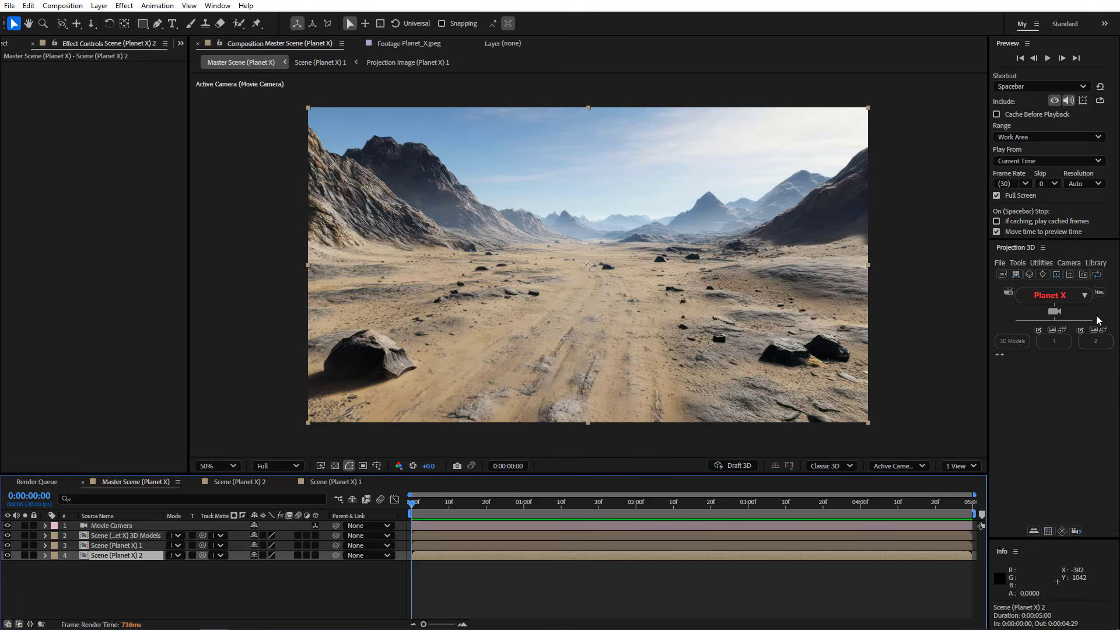
Open the projection image of scene 2 in Photoshop.
click(1080, 331)
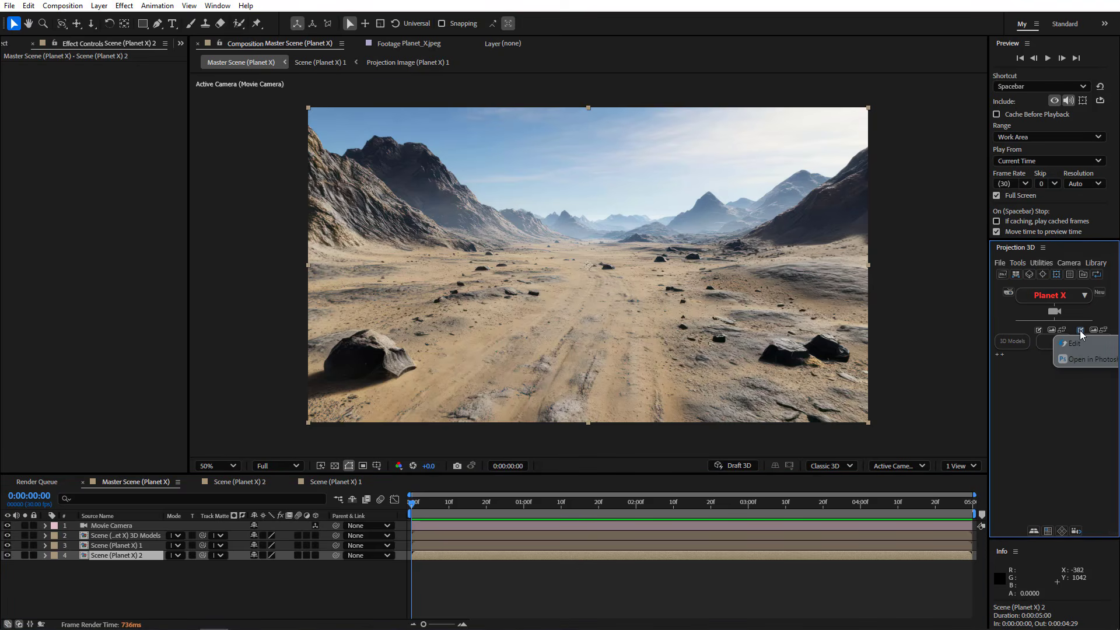
click(1076, 361)
click(561, 343)
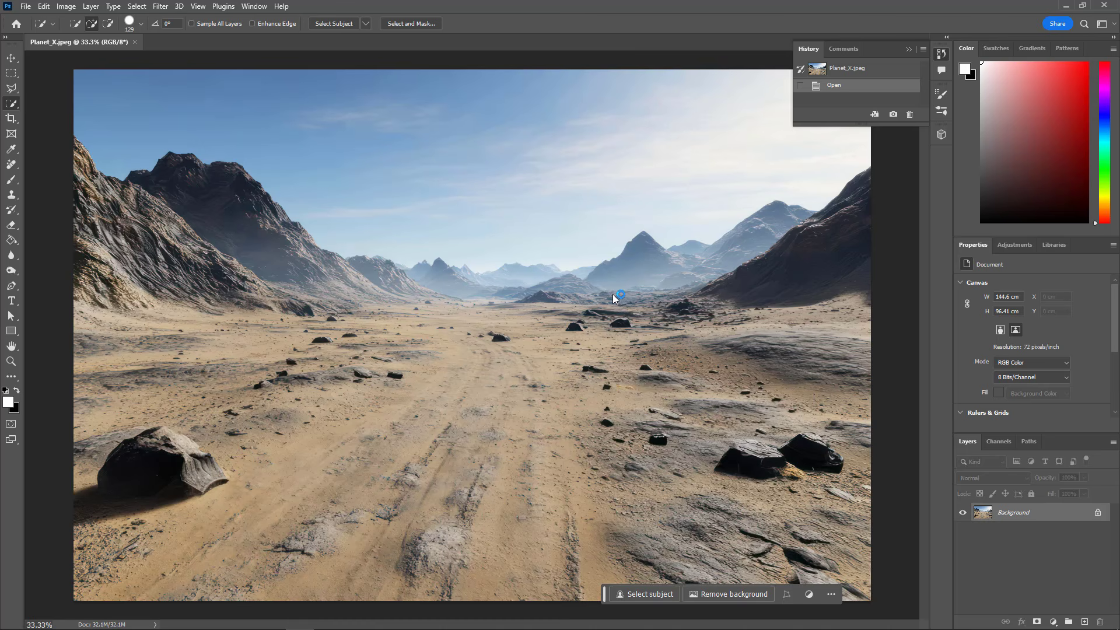
click(550, 380)
Paint with the Remove Tool over the foreground rock, the right mountain and the left mountains to erase them from the landscape.
click(11, 166)
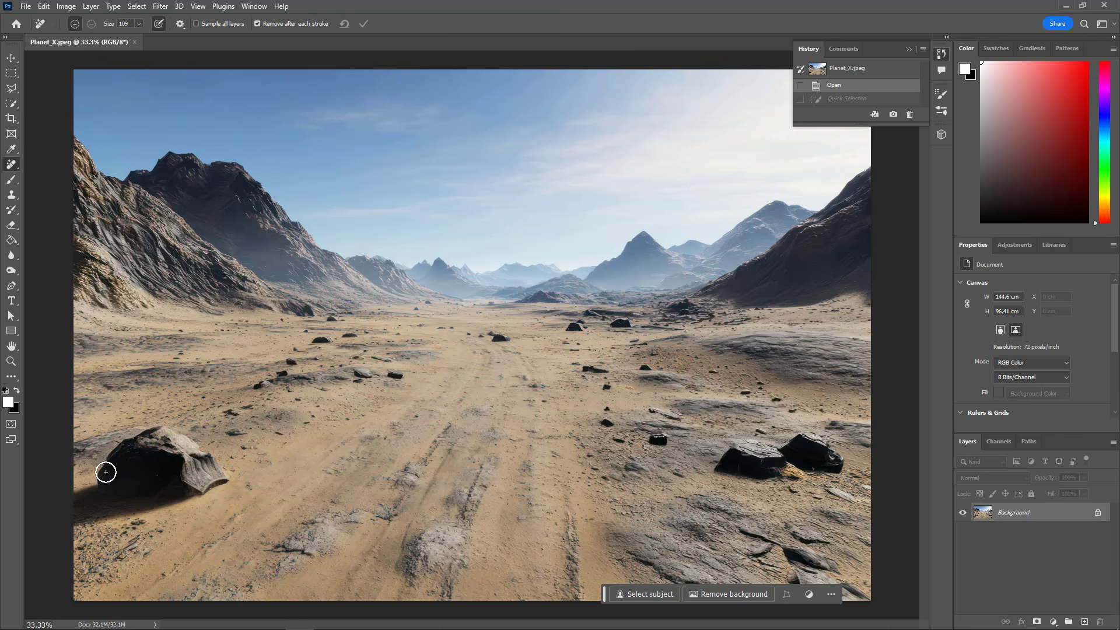
mouse_move(105, 472)
mouse_down()
mouse_move(148, 437)
mouse_move(214, 454)
mouse_move(220, 468)
mouse_move(178, 484)
mouse_move(115, 480)
mouse_move(141, 459)
mouse_move(191, 461)
mouse_move(136, 473)
mouse_move(187, 474)
mouse_up()
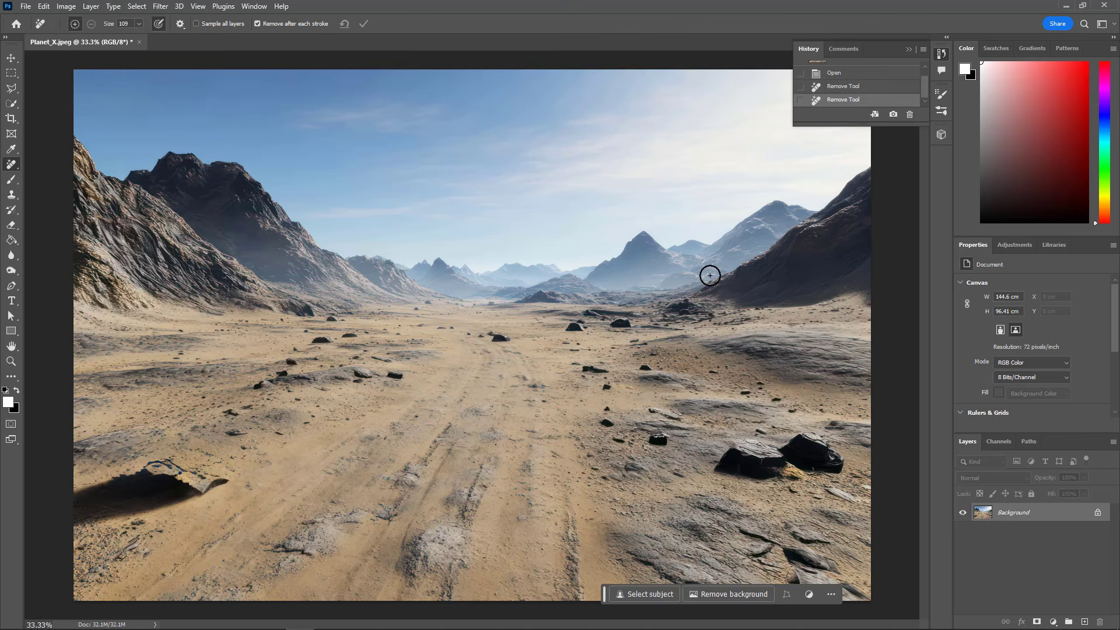
mouse_move(710, 275)
mouse_down()
mouse_move(733, 279)
mouse_move(845, 195)
mouse_move(867, 211)
mouse_move(828, 251)
mouse_move(795, 251)
mouse_move(856, 208)
mouse_move(837, 237)
mouse_up()
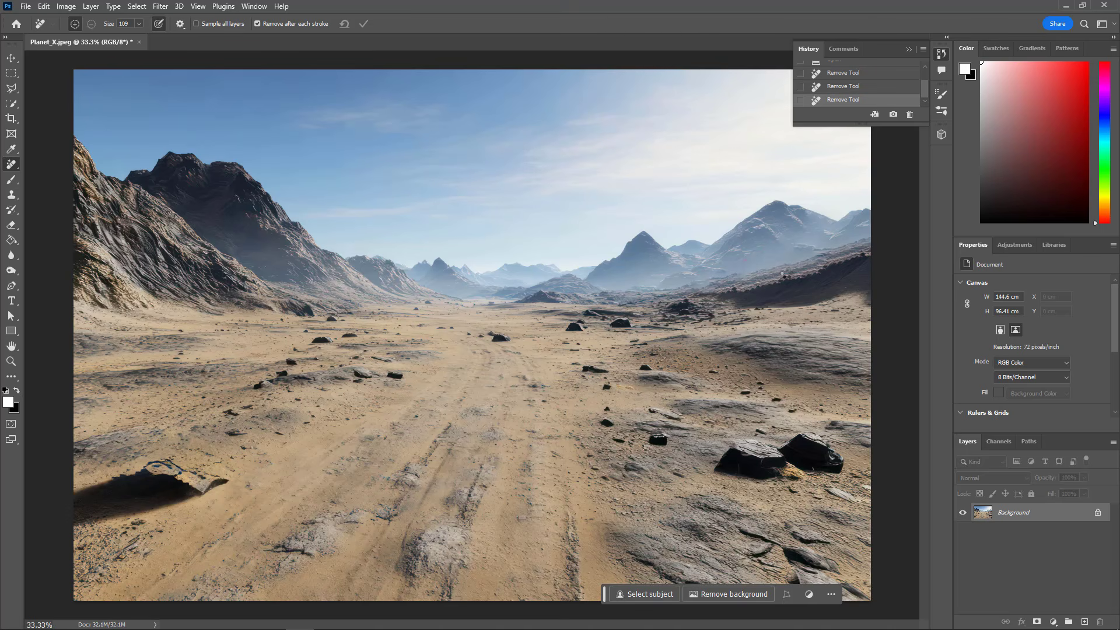
mouse_move(355, 280)
mouse_down()
mouse_move(236, 171)
mouse_move(188, 158)
mouse_move(123, 175)
mouse_move(74, 127)
mouse_move(83, 266)
mouse_move(319, 257)
mouse_move(86, 256)
mouse_move(265, 238)
mouse_move(278, 215)
mouse_move(193, 174)
mouse_move(102, 187)
mouse_move(78, 143)
mouse_move(88, 221)
mouse_move(219, 219)
mouse_move(279, 236)
mouse_move(206, 230)
mouse_move(235, 207)
mouse_move(101, 220)
mouse_move(127, 202)
mouse_move(232, 192)
mouse_move(204, 215)
mouse_up()
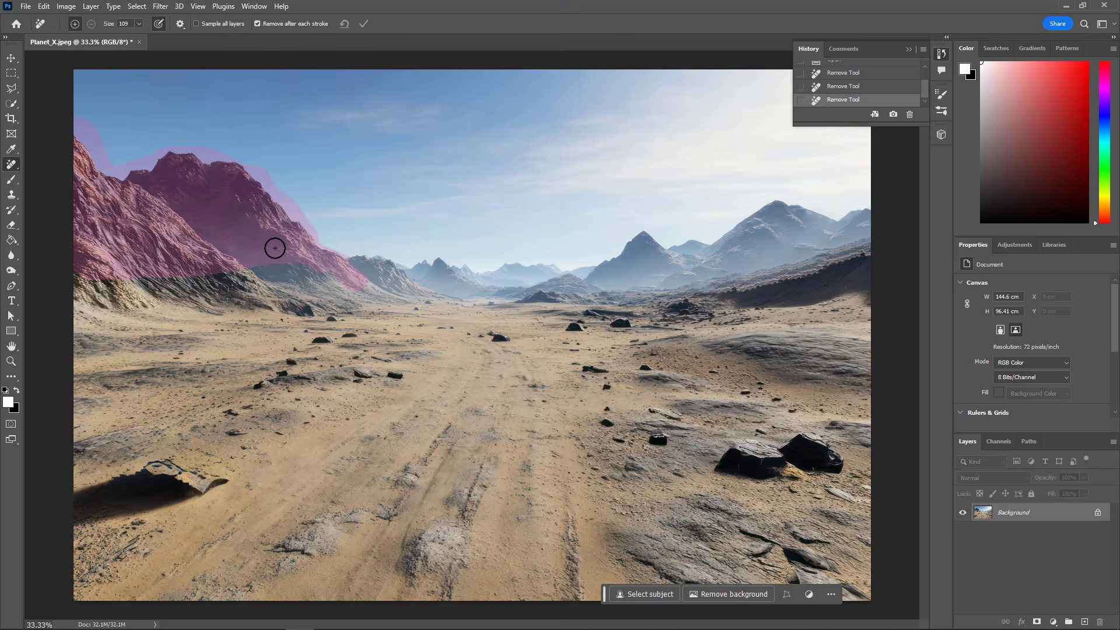
mouse_move(274, 248)
mouse_down()
mouse_move(340, 268)
mouse_move(298, 275)
mouse_up()
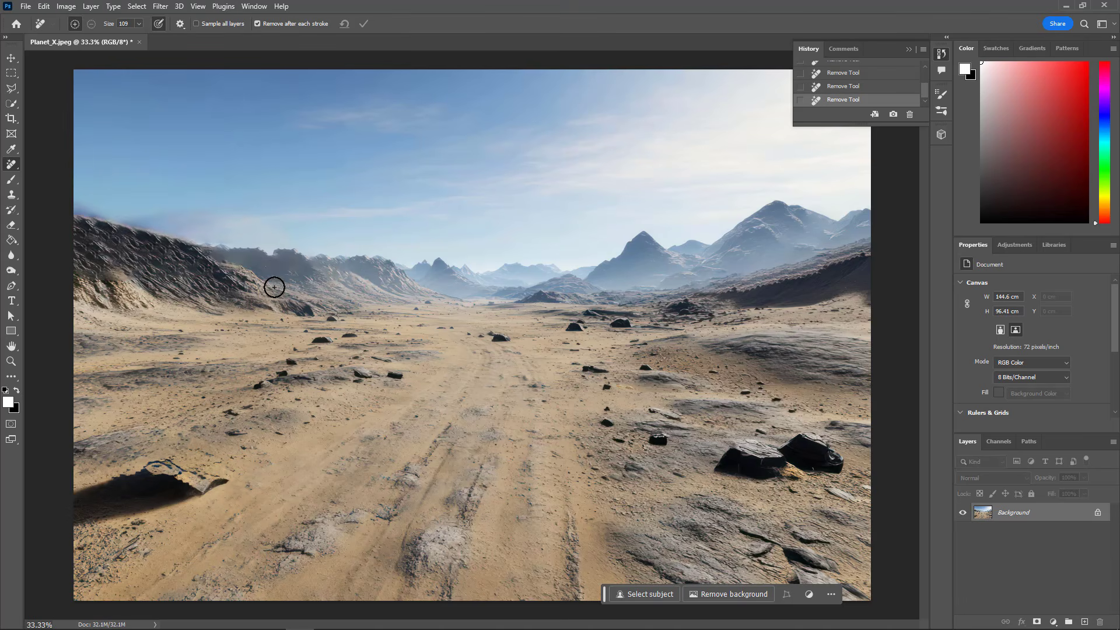
Save the cleaned image as a JPEG named BG in the Planet X images folder, at quality 12 with the Progressive format.
click(26, 6)
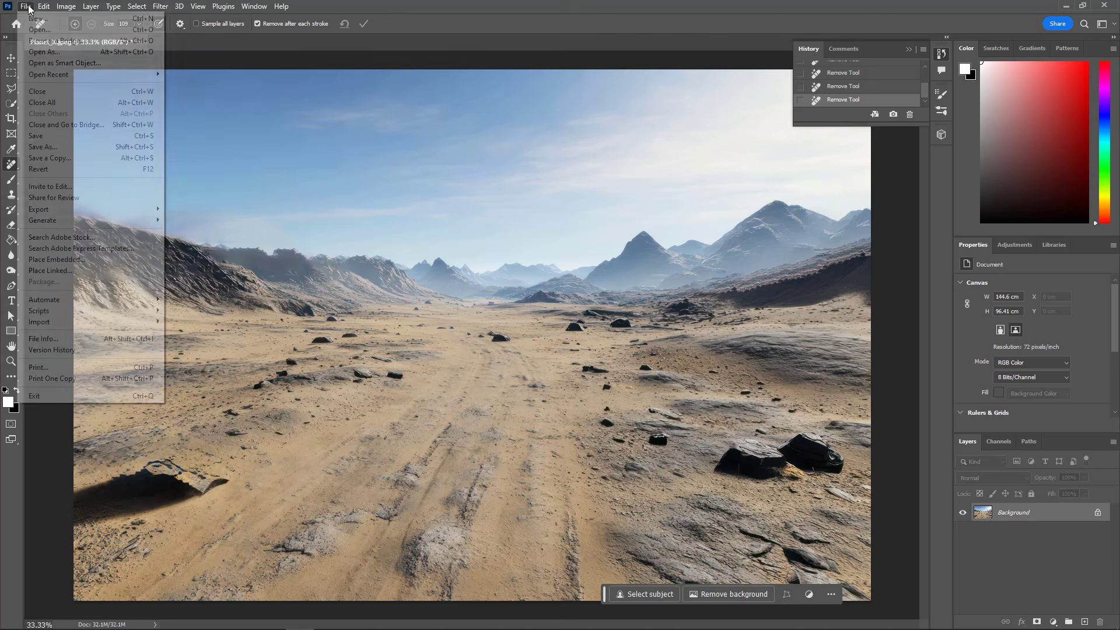
click(50, 148)
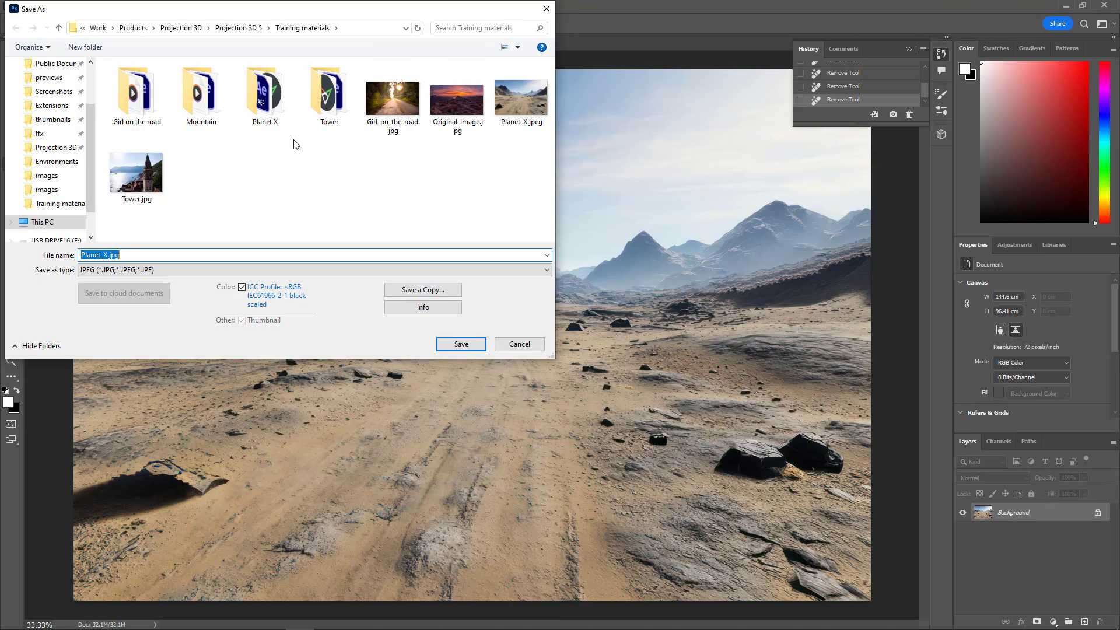
double_click(265, 95)
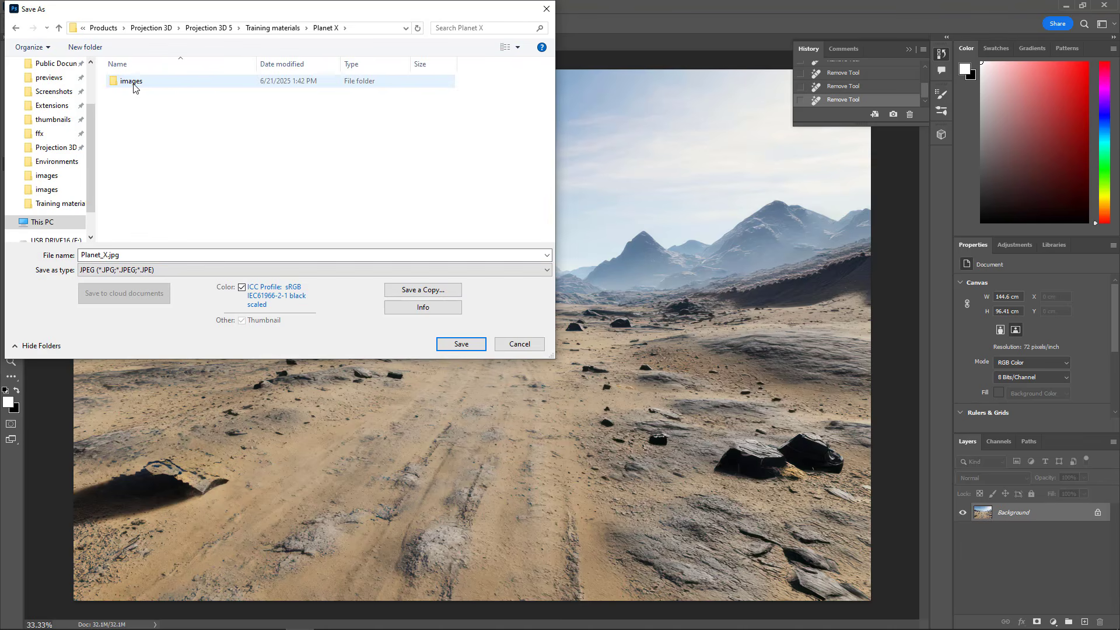
double_click(133, 87)
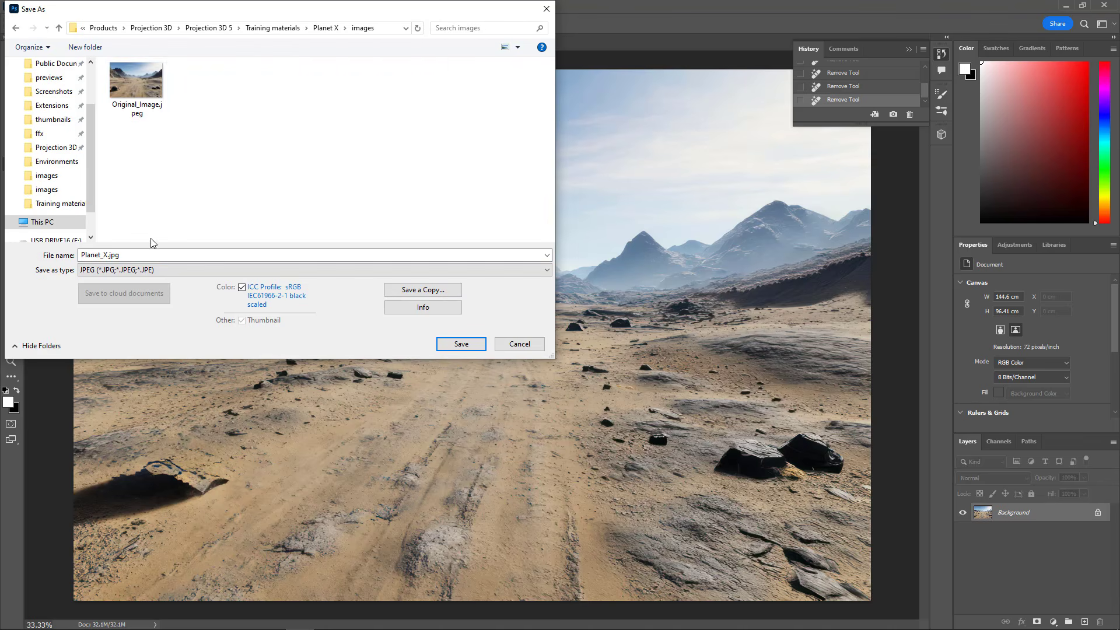
text(BG)
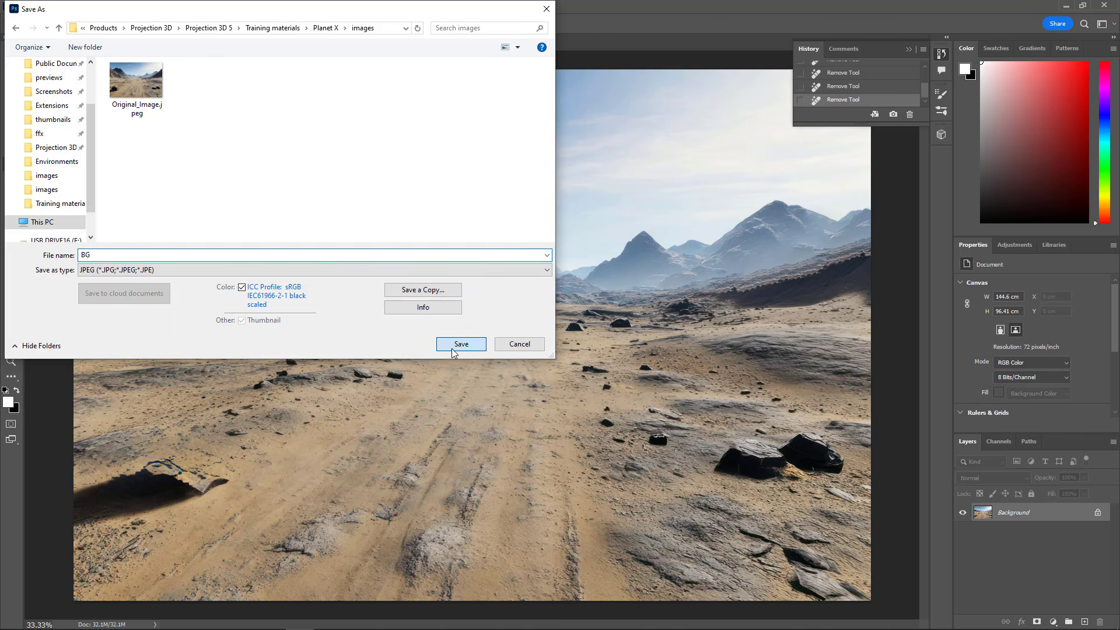
click(454, 350)
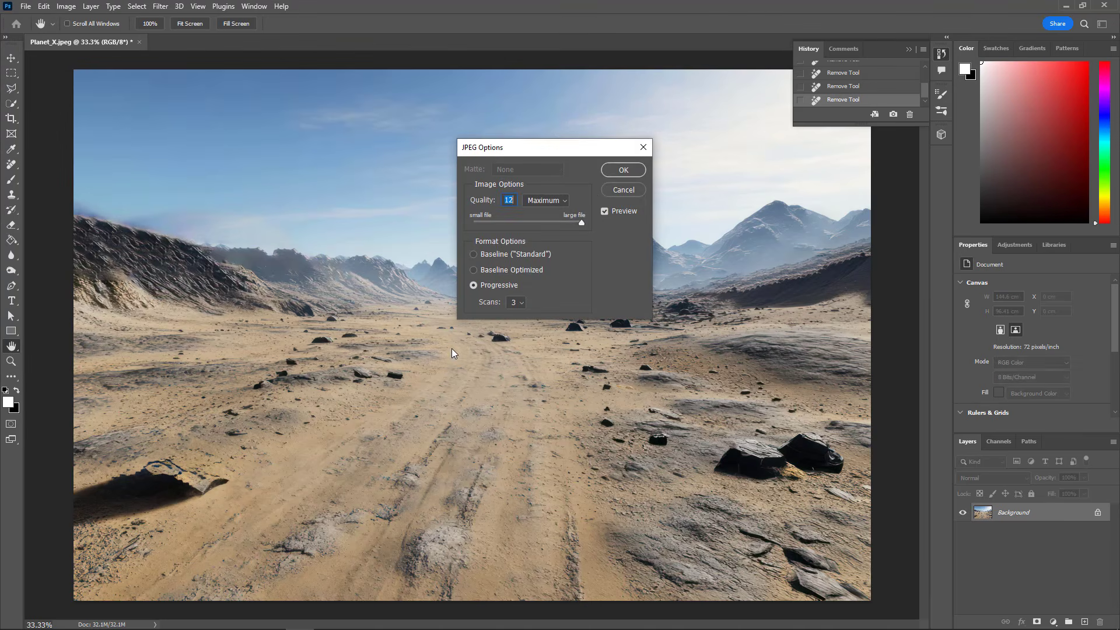
click(616, 169)
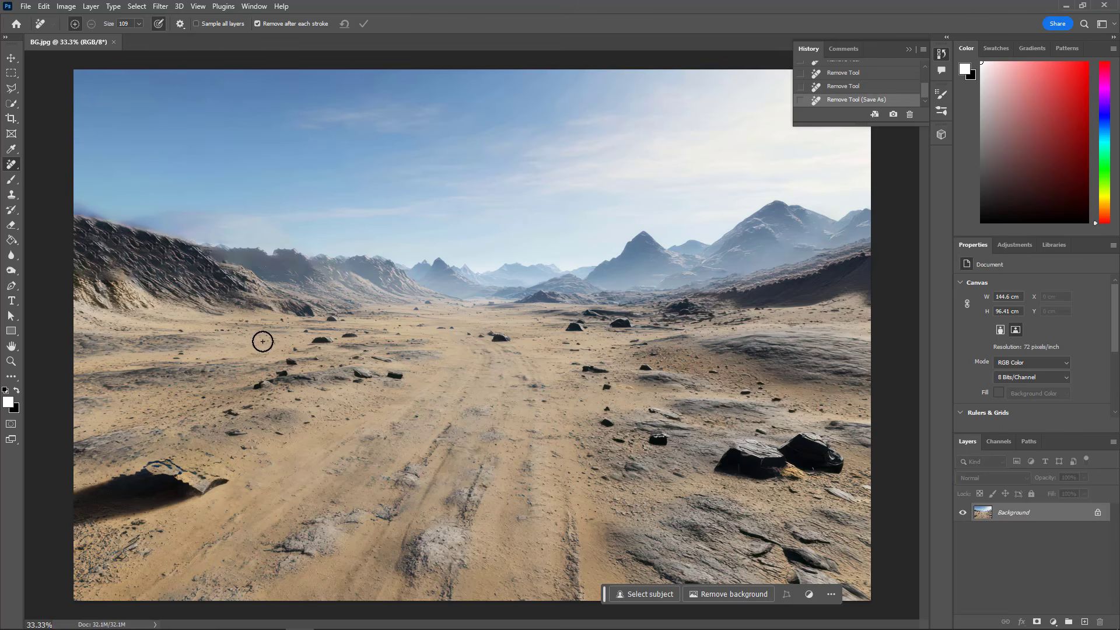
Revert the image to its original Planet_X.jpeg snapshot and select the left mountains down to their base with Quick Selection.
scroll(859, 89, up, 5)
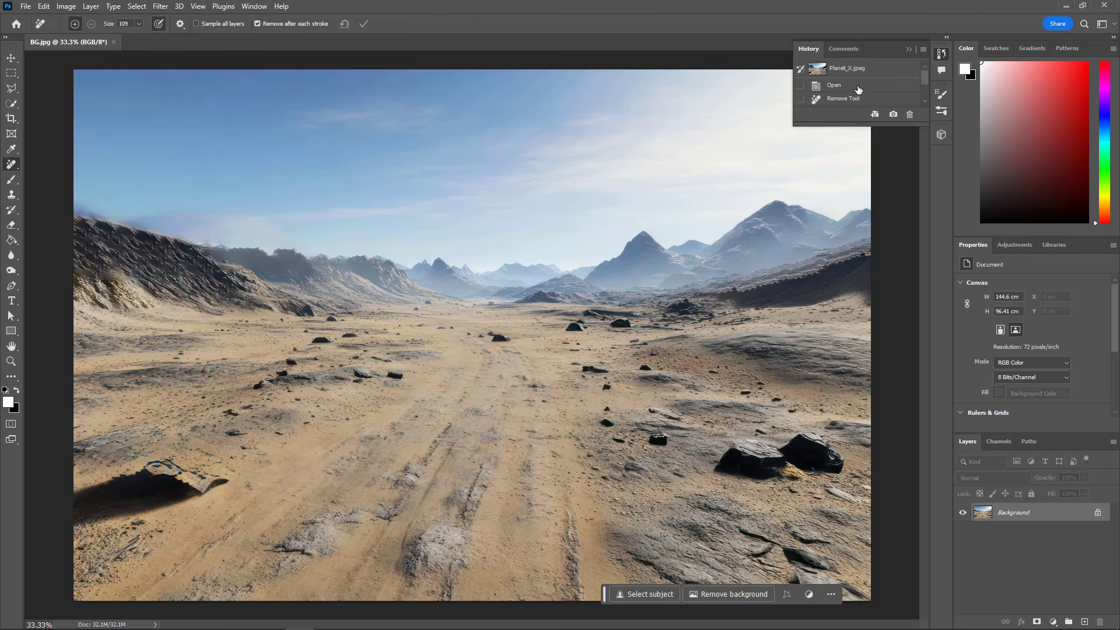
click(849, 68)
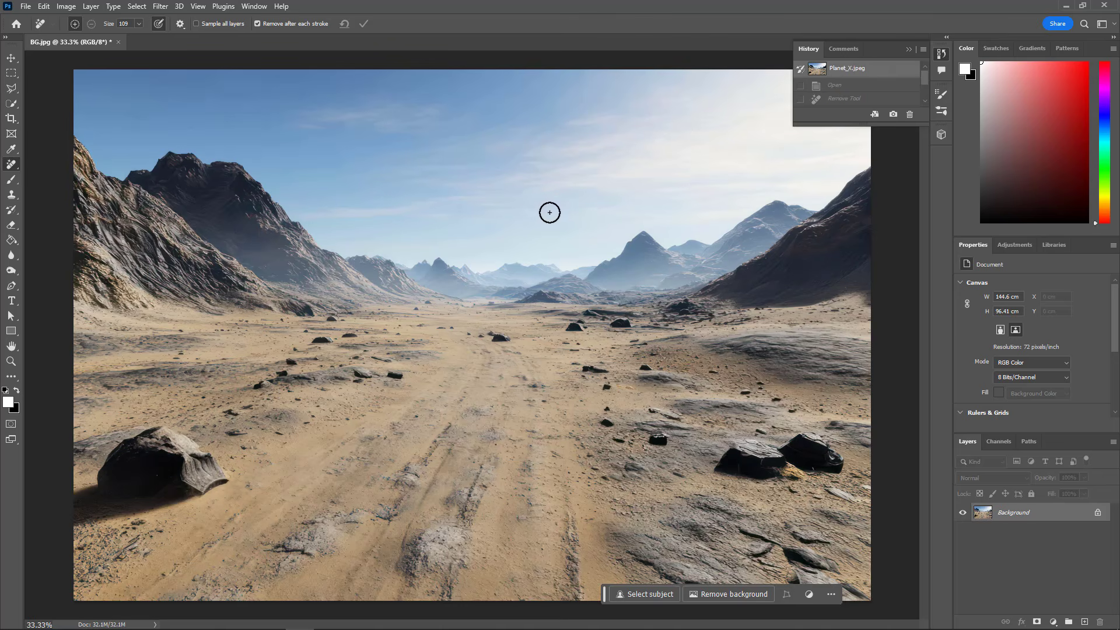
click(11, 103)
mouse_move(78, 191)
mouse_down()
mouse_move(95, 230)
mouse_move(82, 309)
mouse_move(91, 327)
mouse_move(273, 298)
mouse_move(385, 298)
mouse_move(293, 260)
mouse_move(320, 290)
mouse_up()
drag(394, 299, 409, 300)
drag(198, 310, 70, 332)
click(368, 308)
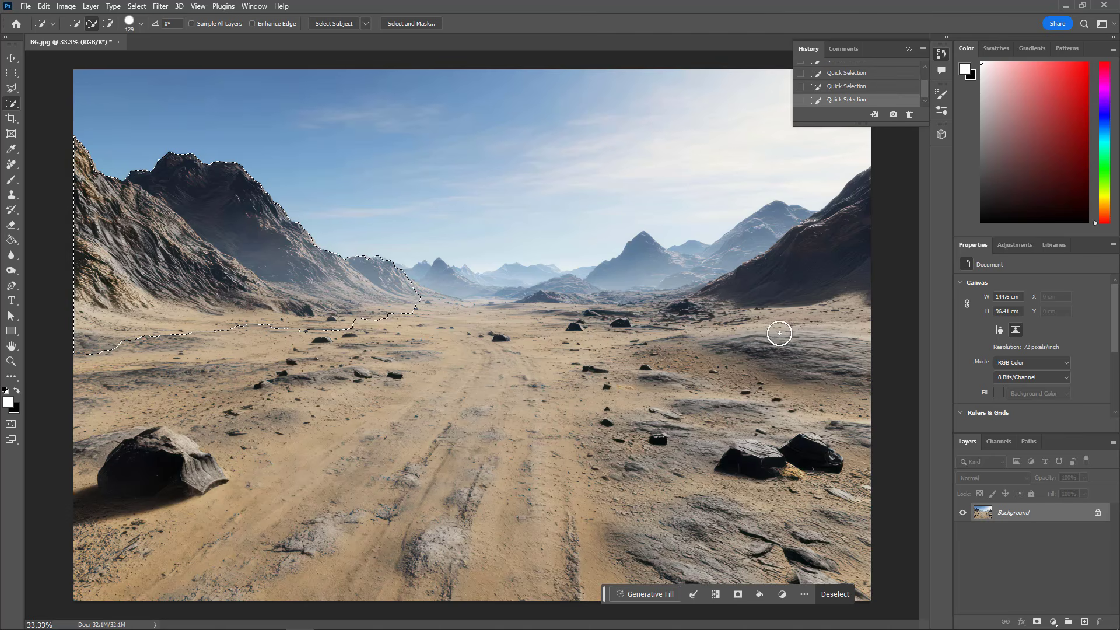
Add the right mountain with its foothill and the foreground rock to the selection, copy it to a new layer, and hide the Background.
mouse_move(685, 308)
mouse_down()
mouse_move(805, 256)
mouse_move(773, 308)
mouse_move(718, 314)
mouse_move(857, 366)
mouse_move(890, 392)
mouse_up()
mouse_move(811, 369)
mouse_down()
mouse_move(679, 328)
mouse_move(689, 332)
mouse_move(681, 373)
mouse_move(653, 368)
mouse_move(814, 399)
mouse_move(853, 423)
mouse_move(910, 420)
mouse_up()
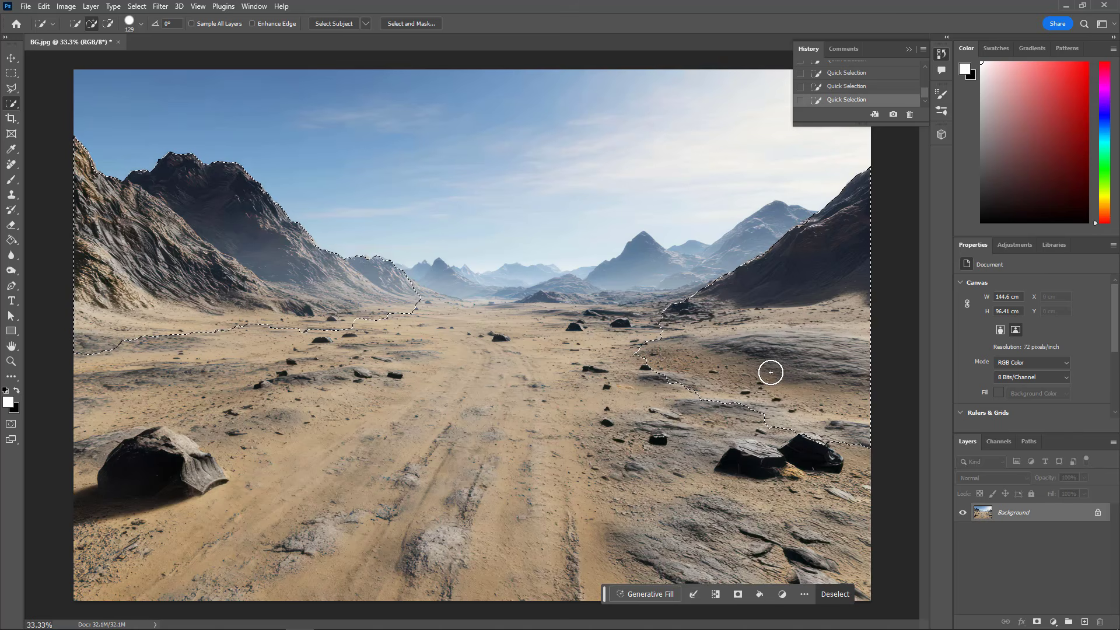
mouse_move(118, 480)
mouse_down()
mouse_move(152, 450)
mouse_move(195, 466)
mouse_up()
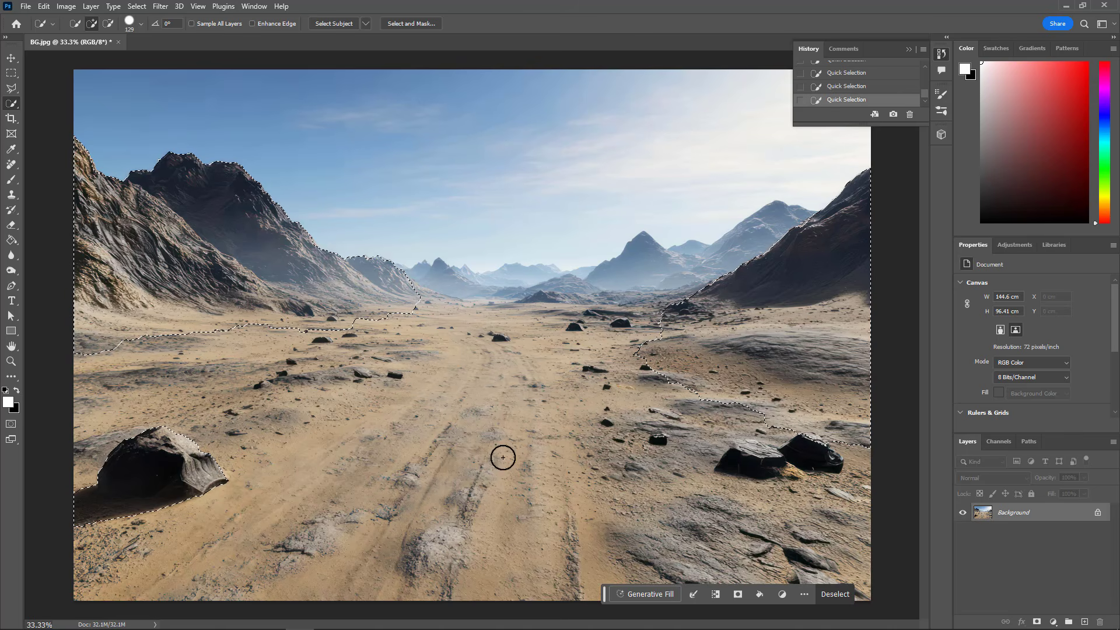
key(ctrl+j)
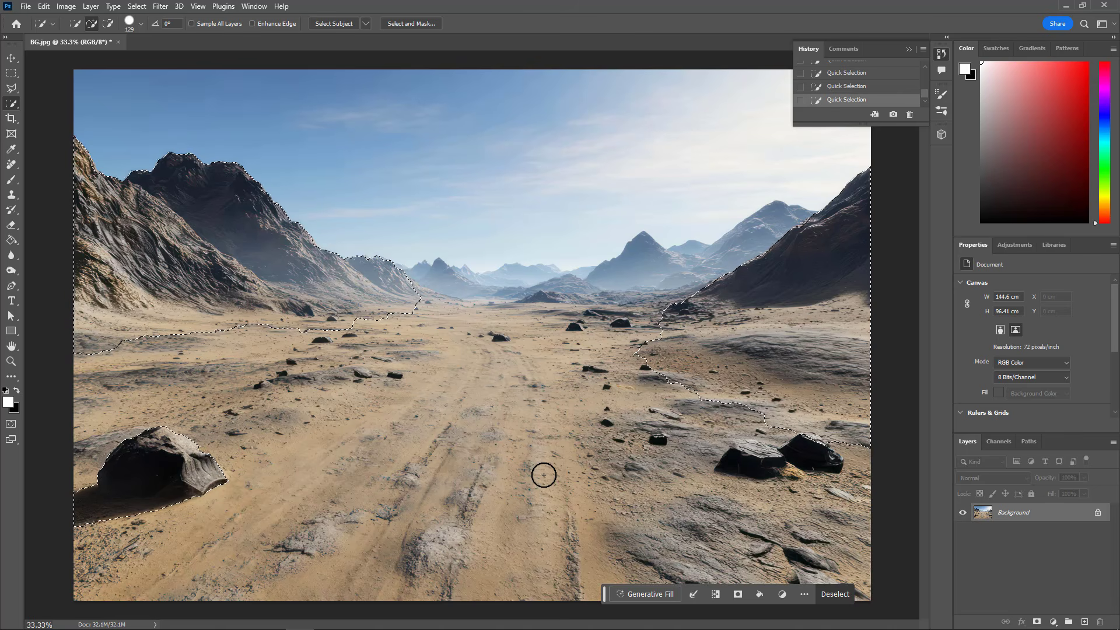
click(963, 533)
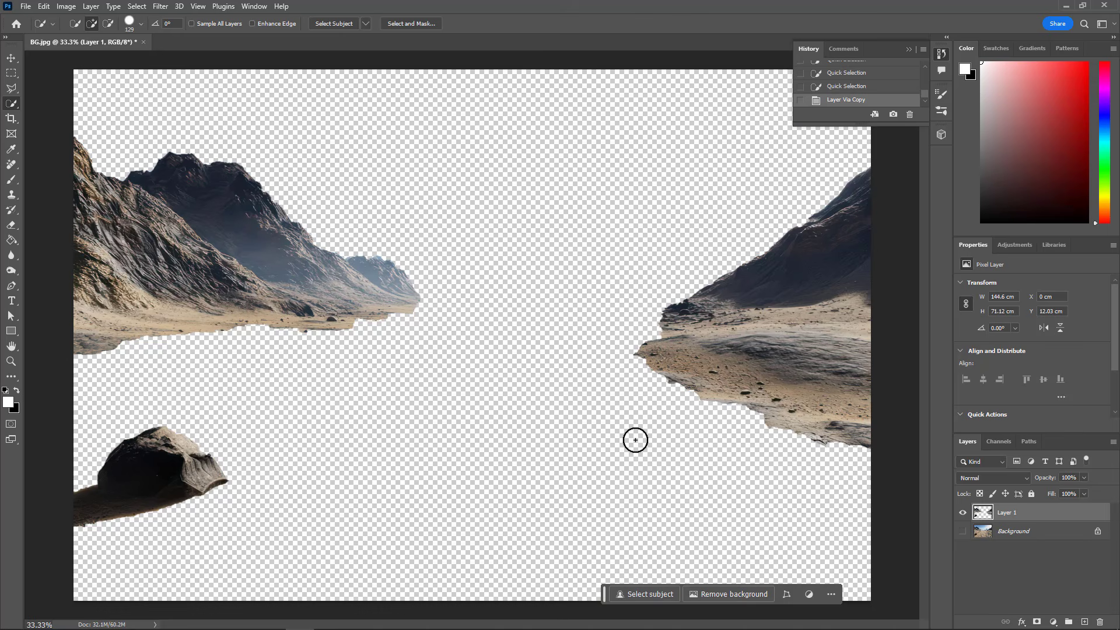
Save a PNG copy named Rocks in the Planet X images folder with the large file size, and quit Photoshop without saving changes.
key(ctrl+alt+s)
click(191, 270)
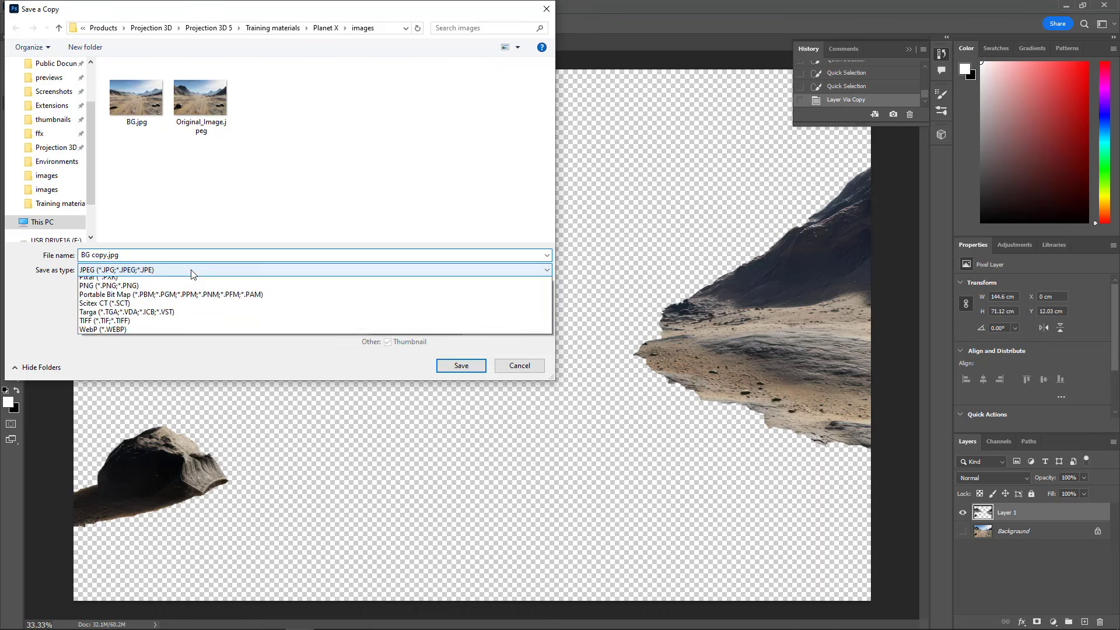
click(147, 430)
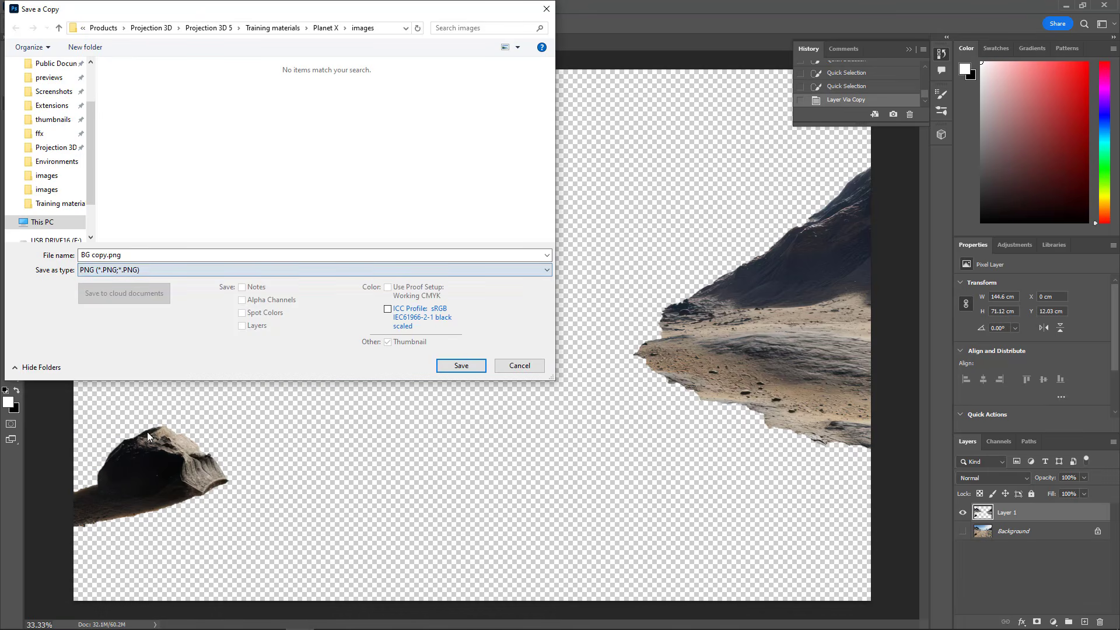
click(155, 254)
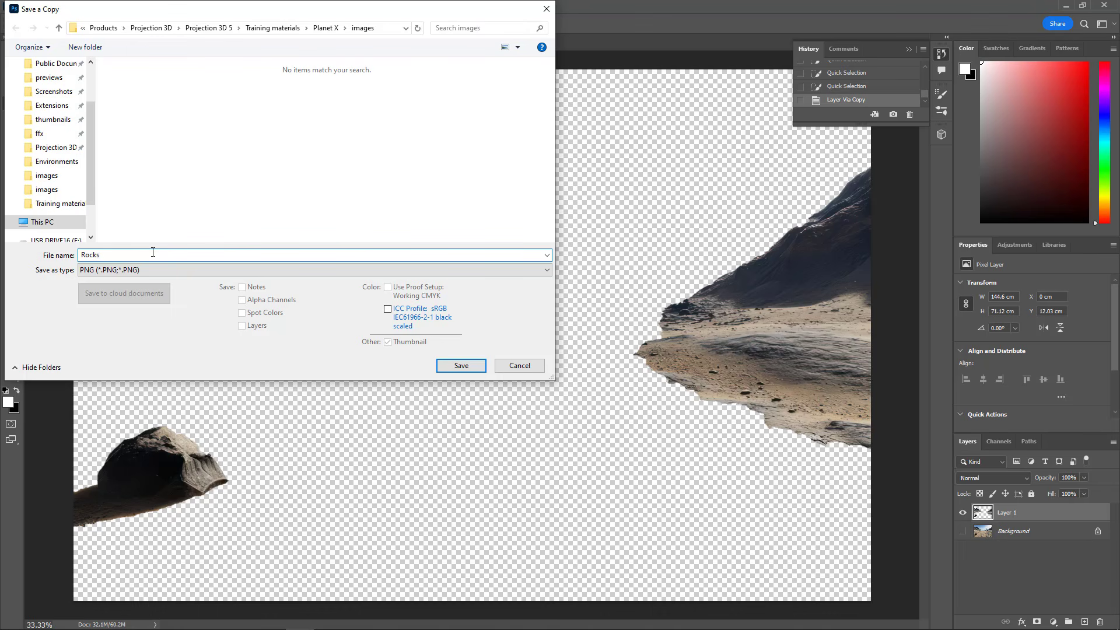
click(461, 365)
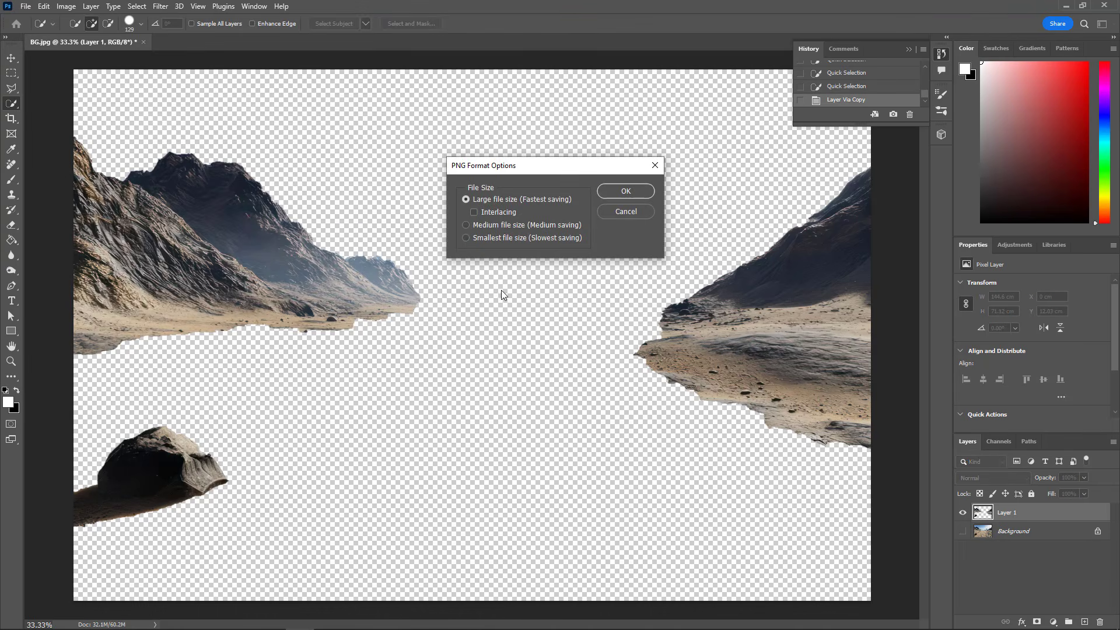
click(620, 192)
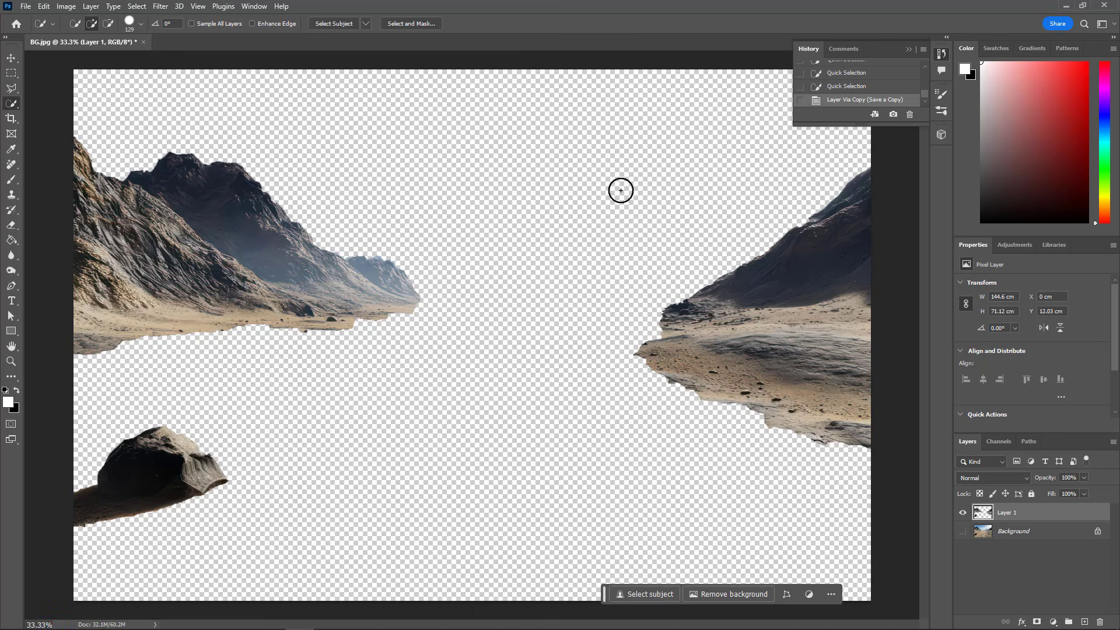
click(1108, 7)
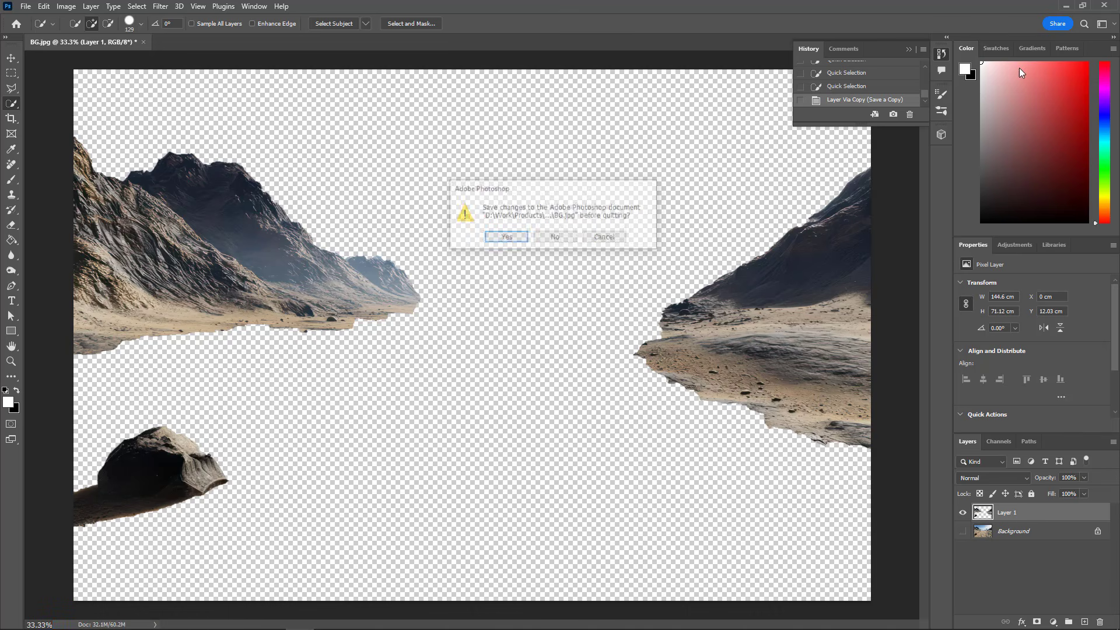
click(554, 238)
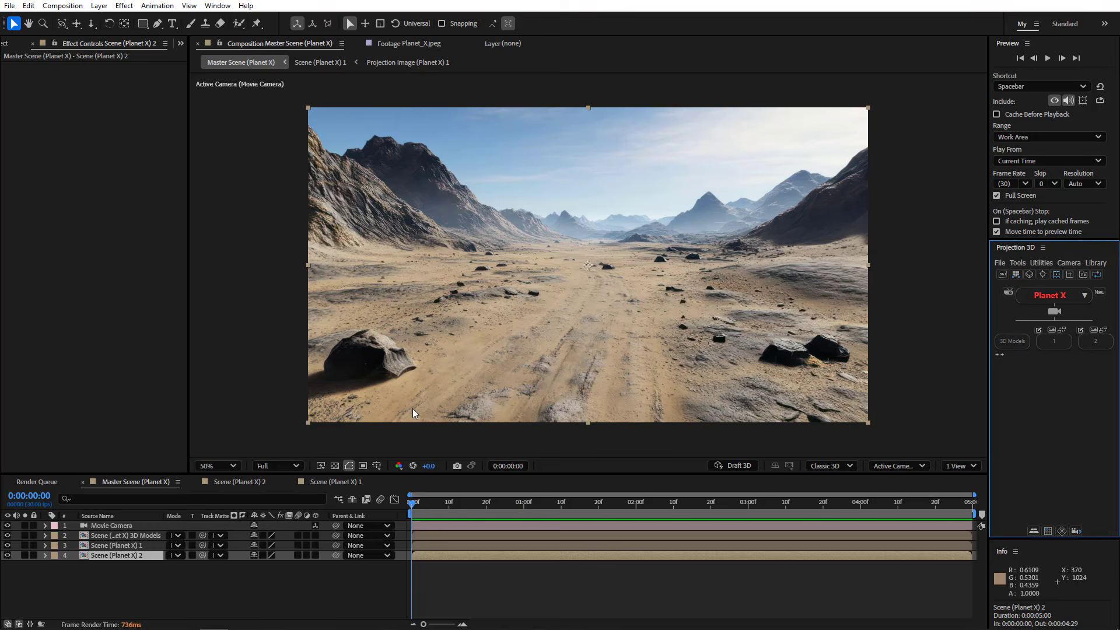
Replace the projection image of scene 2 with BG.jpg from the images folder, and check that scene alone in the master composition.
click(125, 556)
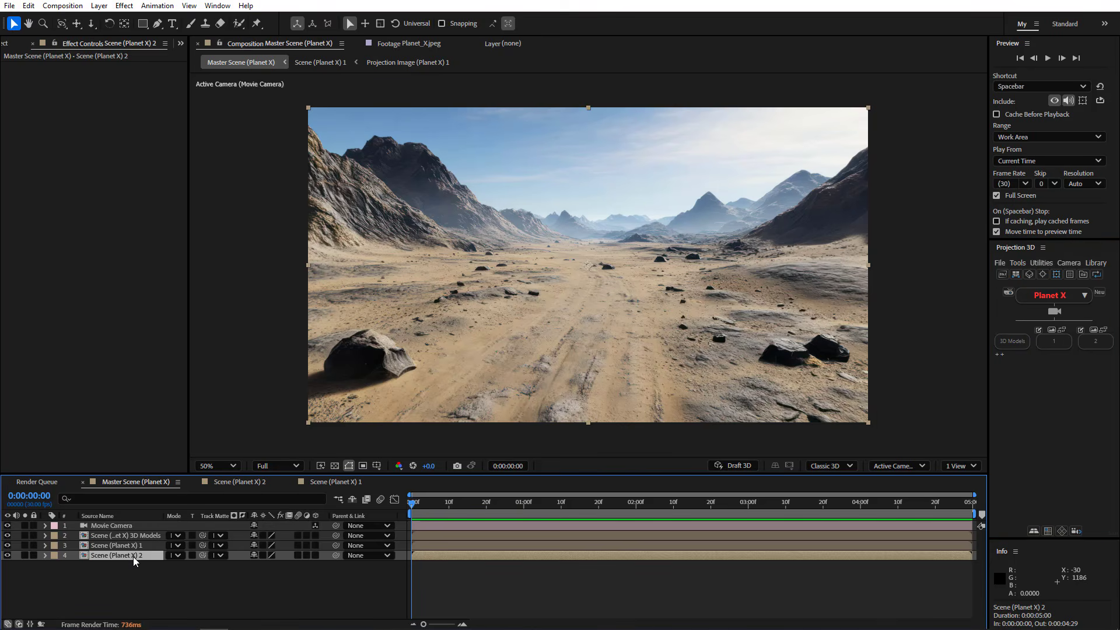
click(1103, 330)
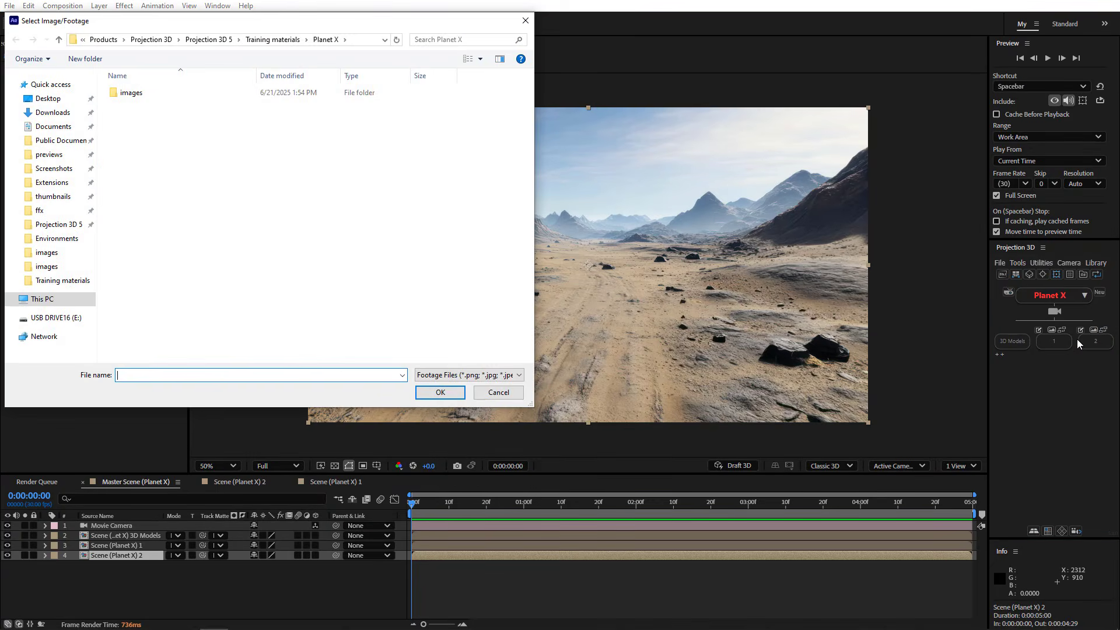
double_click(175, 94)
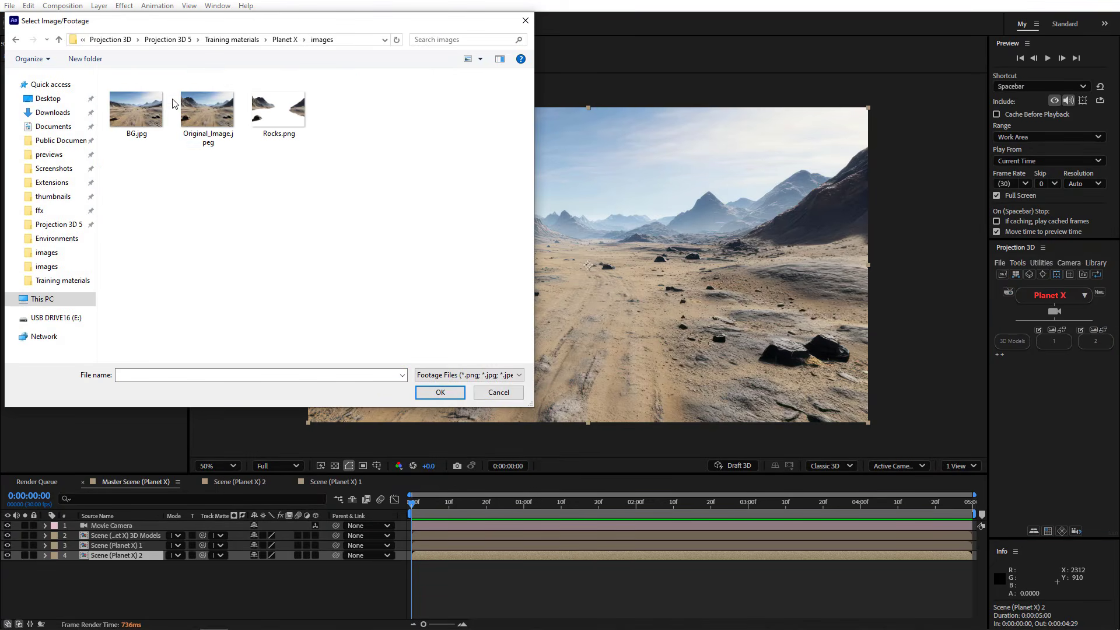
double_click(135, 120)
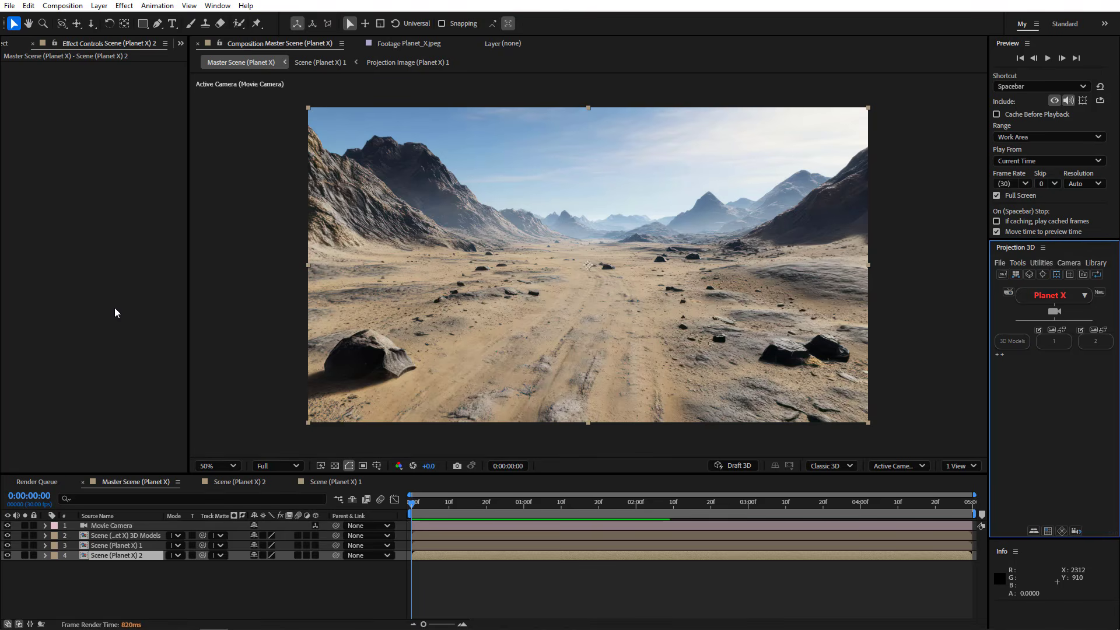
click(24, 556)
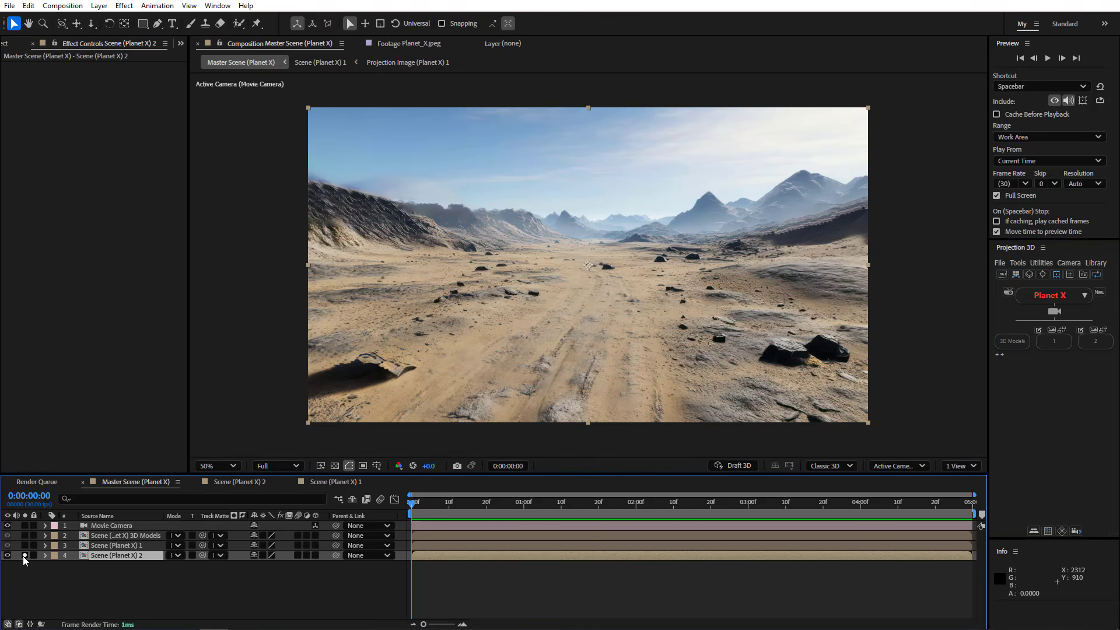
click(24, 556)
Isolate scene 1 in the master composition, replace its projection image with Rocks.png, and show all scenes together again.
click(100, 545)
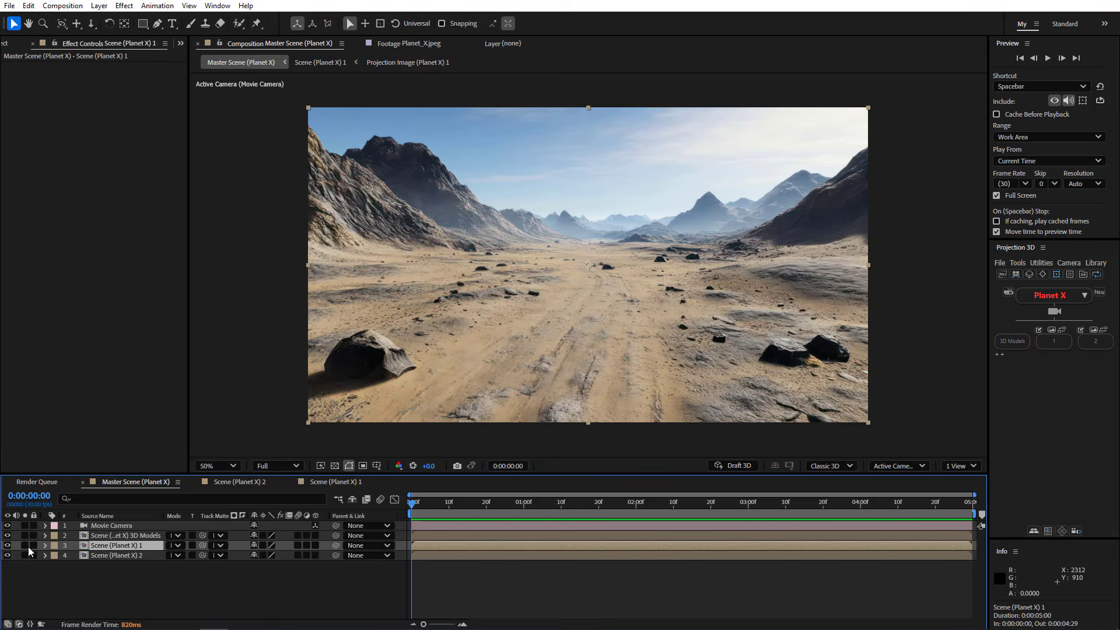
click(25, 546)
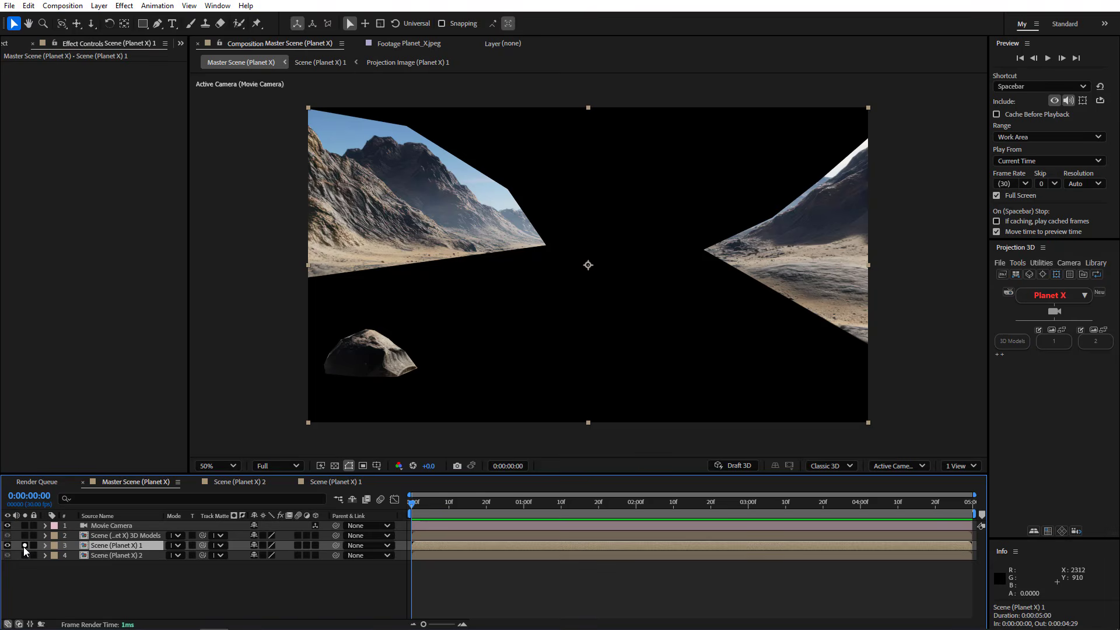
click(1062, 330)
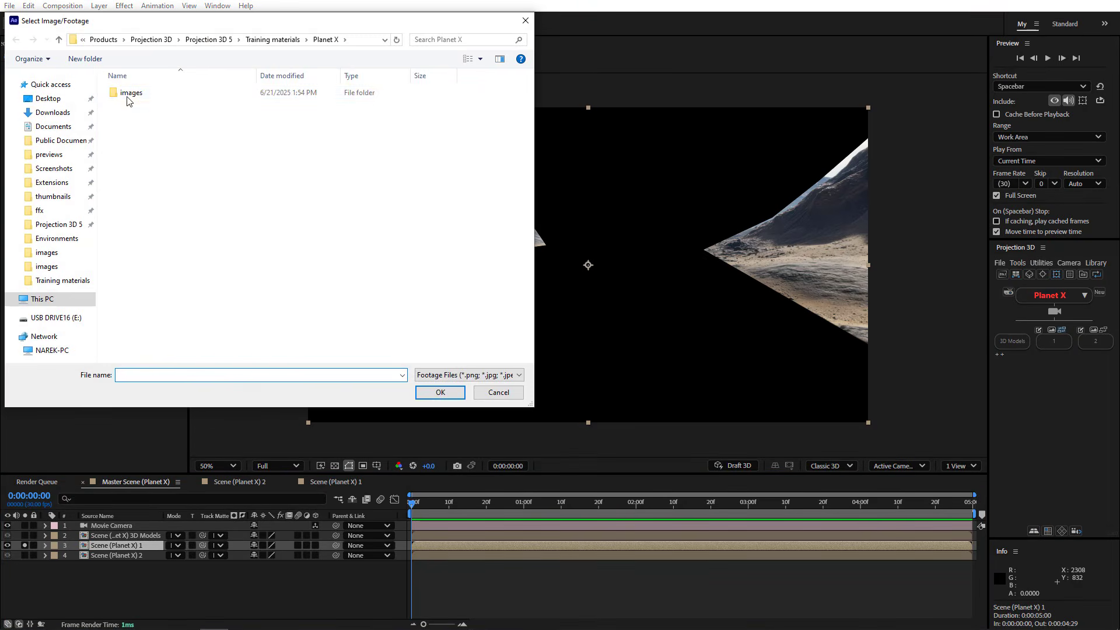
double_click(128, 93)
click(272, 118)
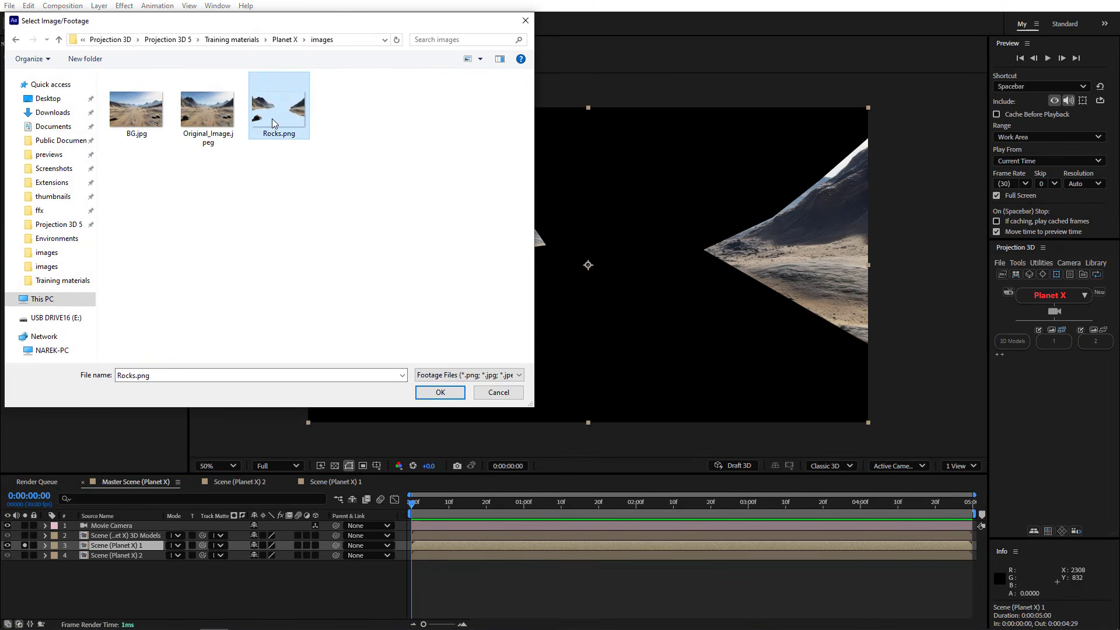
double_click(272, 117)
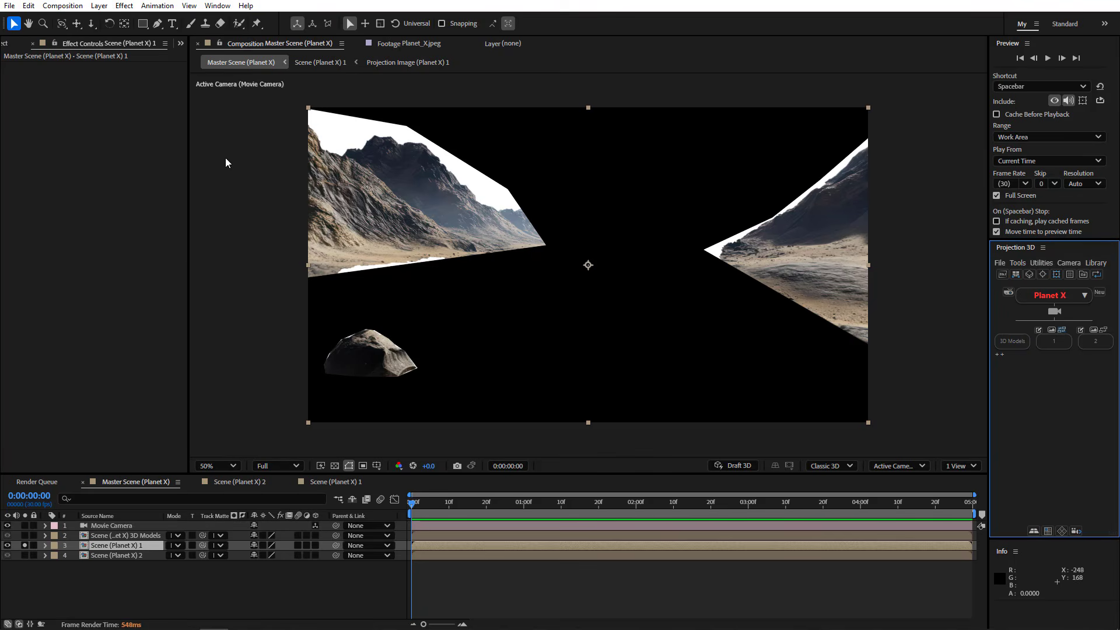
click(24, 545)
click(117, 538)
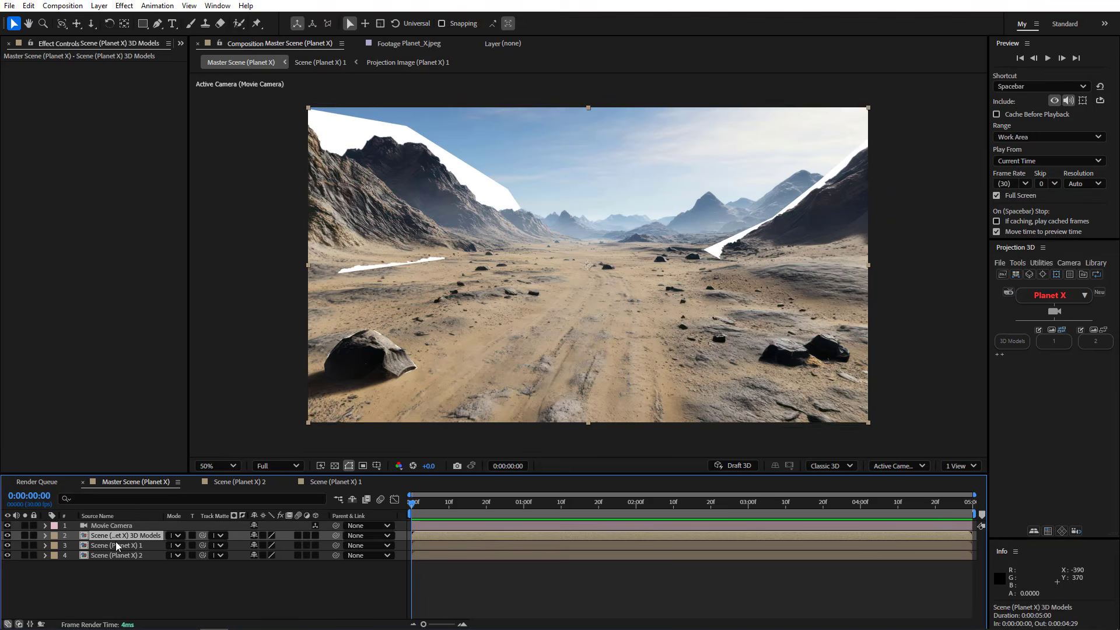
click(115, 546)
key(F2)
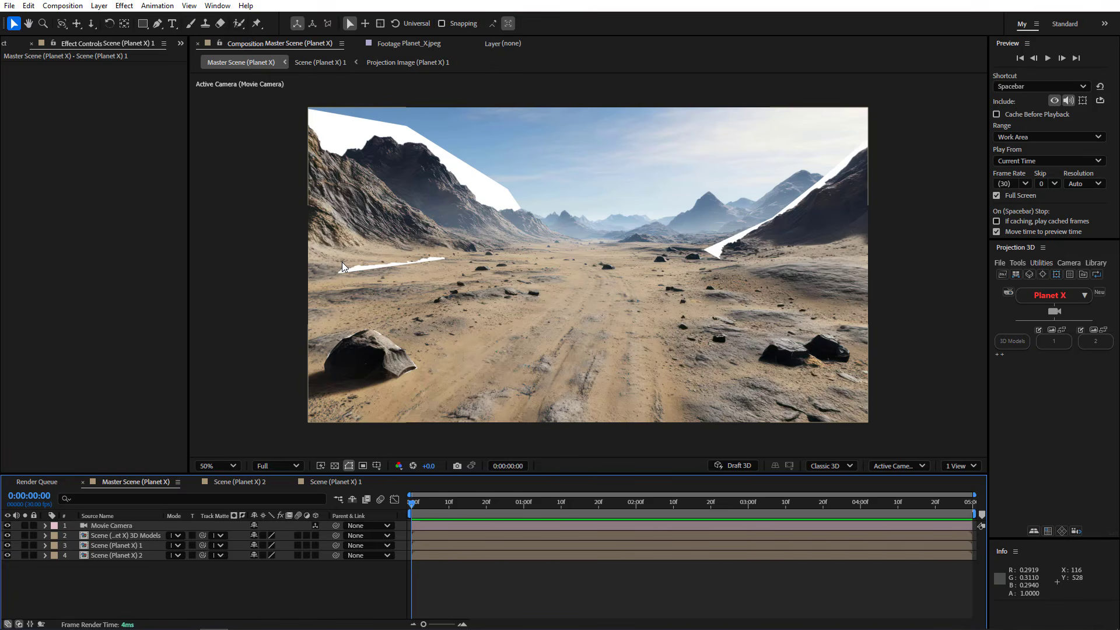
In Scene (Planet X) 2, select the Back and Bottom planes and set the OBJ export name to BG with model smoothing 8.
double_click(121, 555)
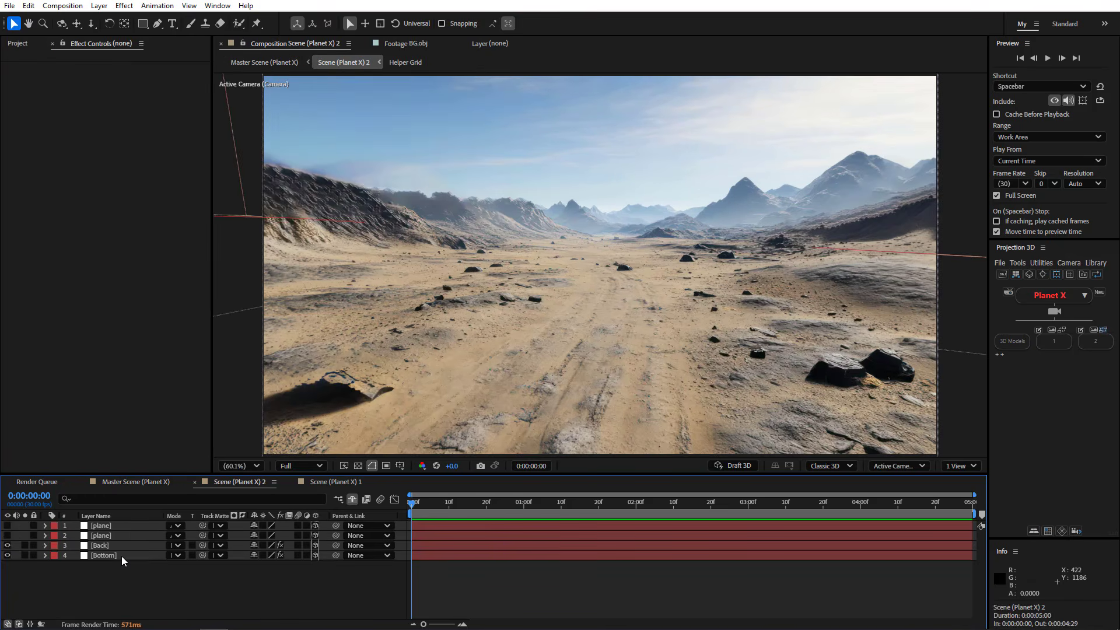
click(121, 555)
shift+click(127, 543)
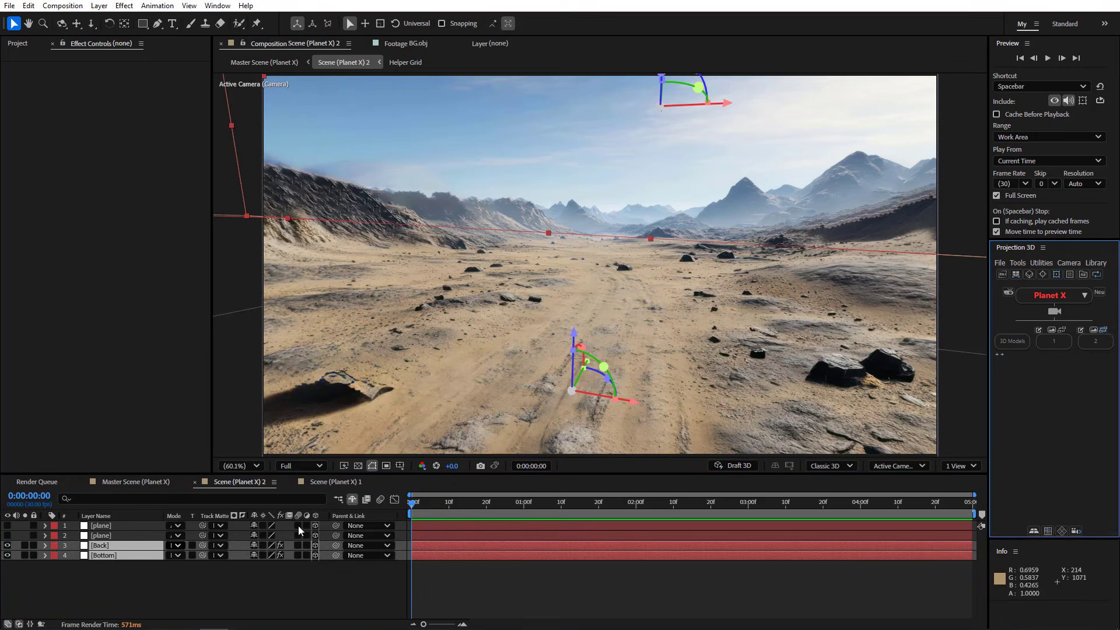
click(997, 354)
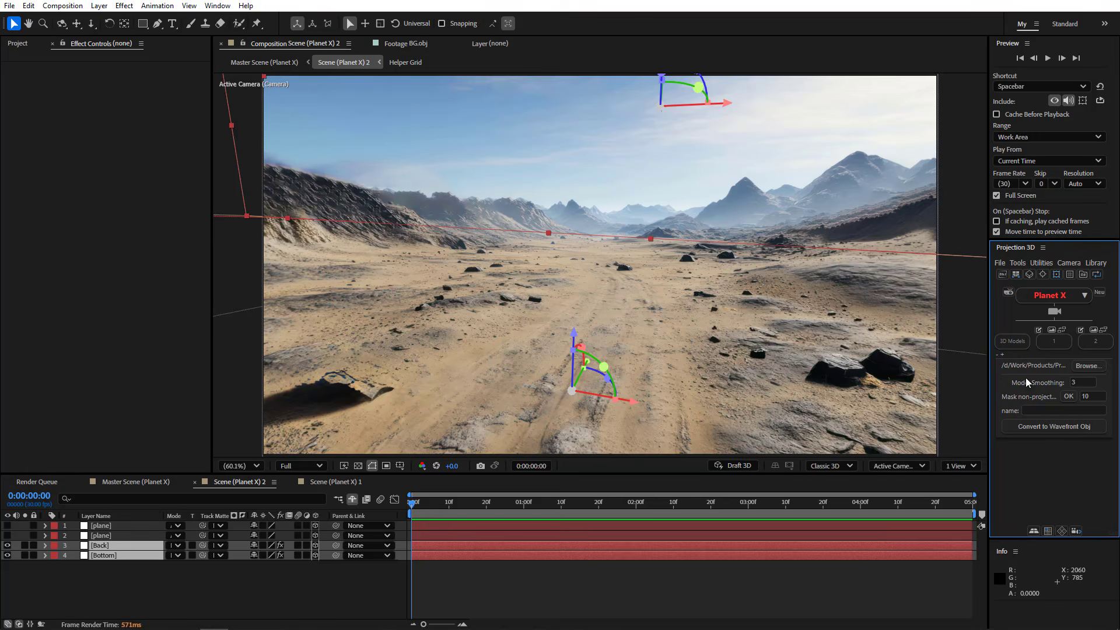
click(1034, 410)
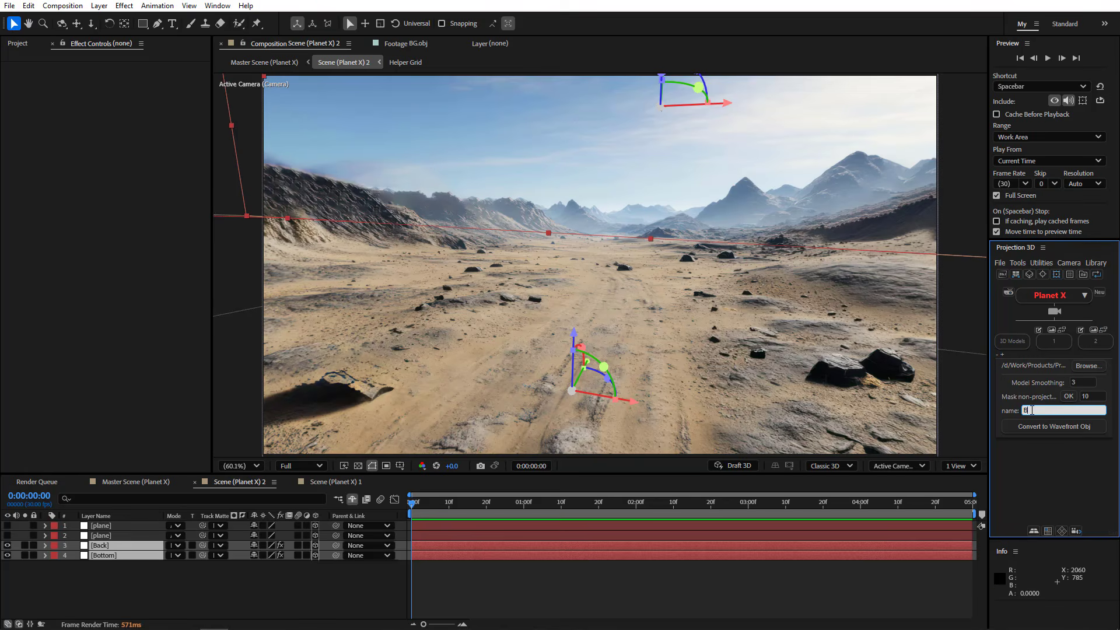
click(1077, 382)
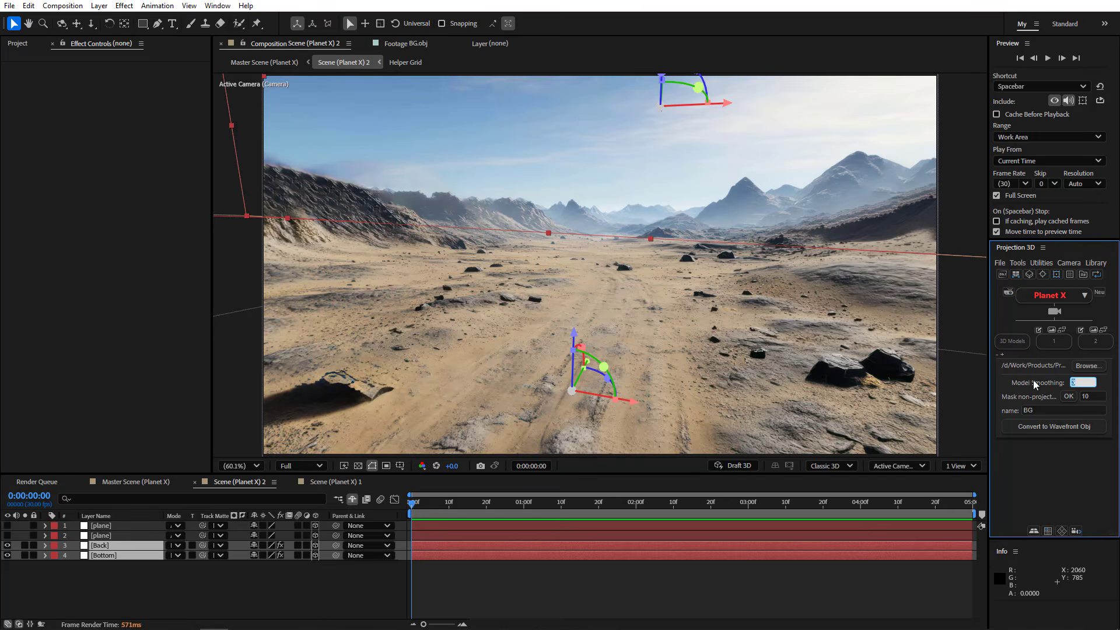
Mask the non-projected areas with a value of 10, and extend the Bottom plane's mask outward beyond the left edge of the image.
click(1068, 398)
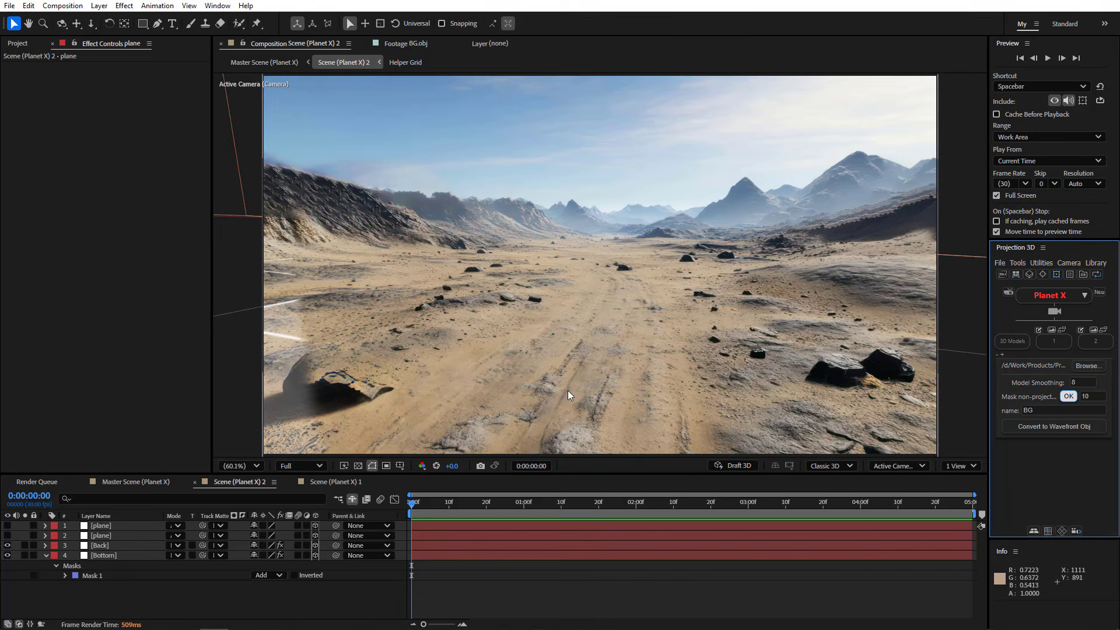
click(108, 555)
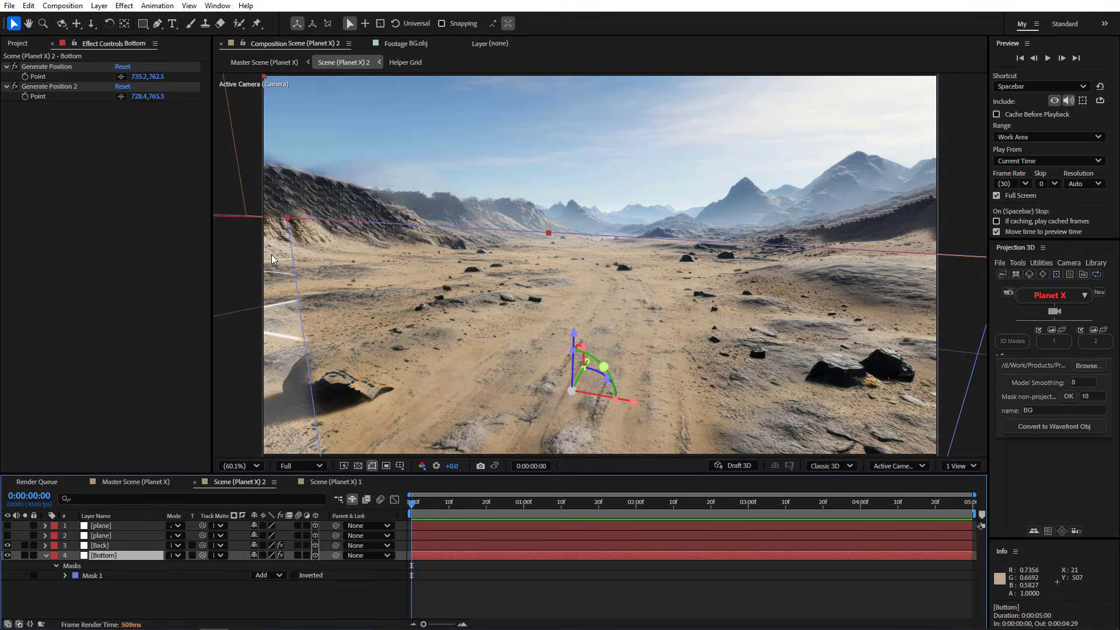
click(157, 23)
key(comma)
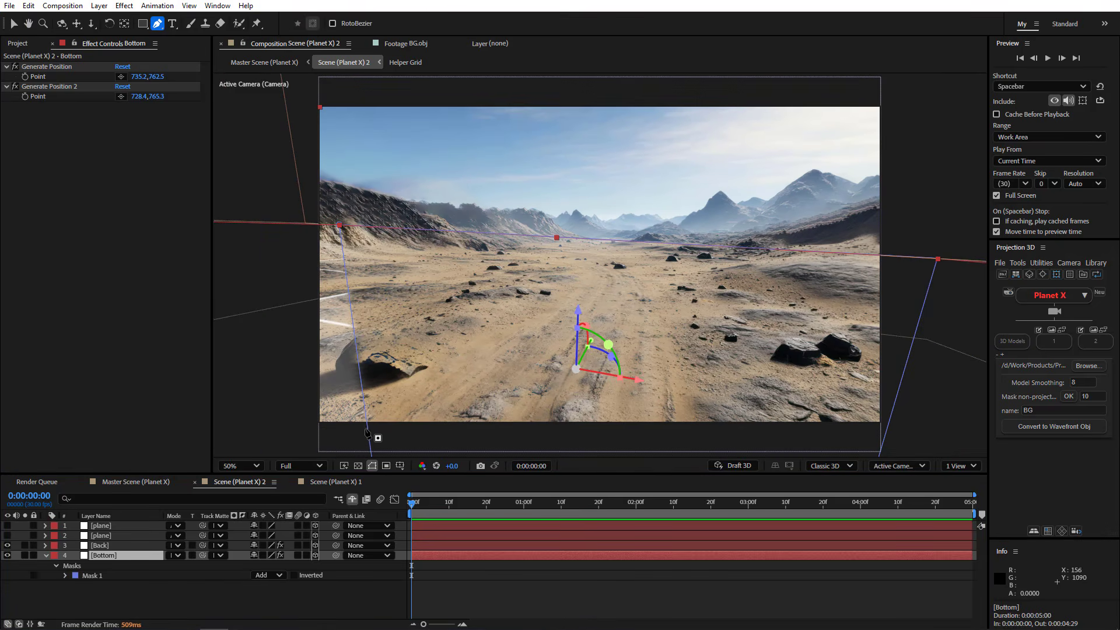
drag(369, 435, 267, 224)
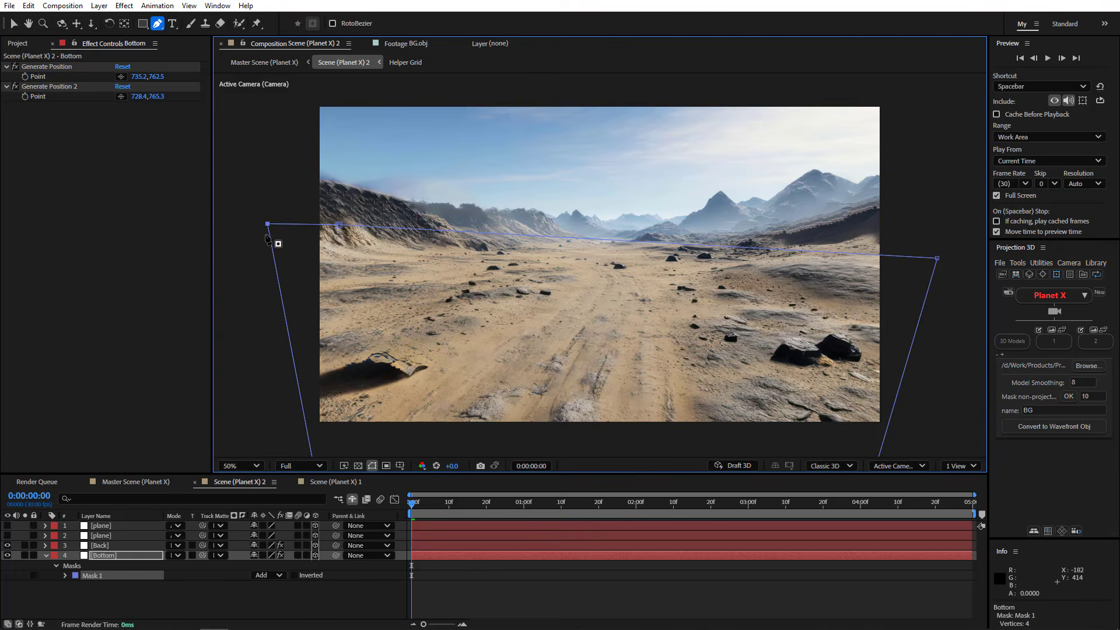
Convert the Back and Bottom planes together to a Wavefront OBJ model.
click(45, 555)
drag(104, 574, 121, 549)
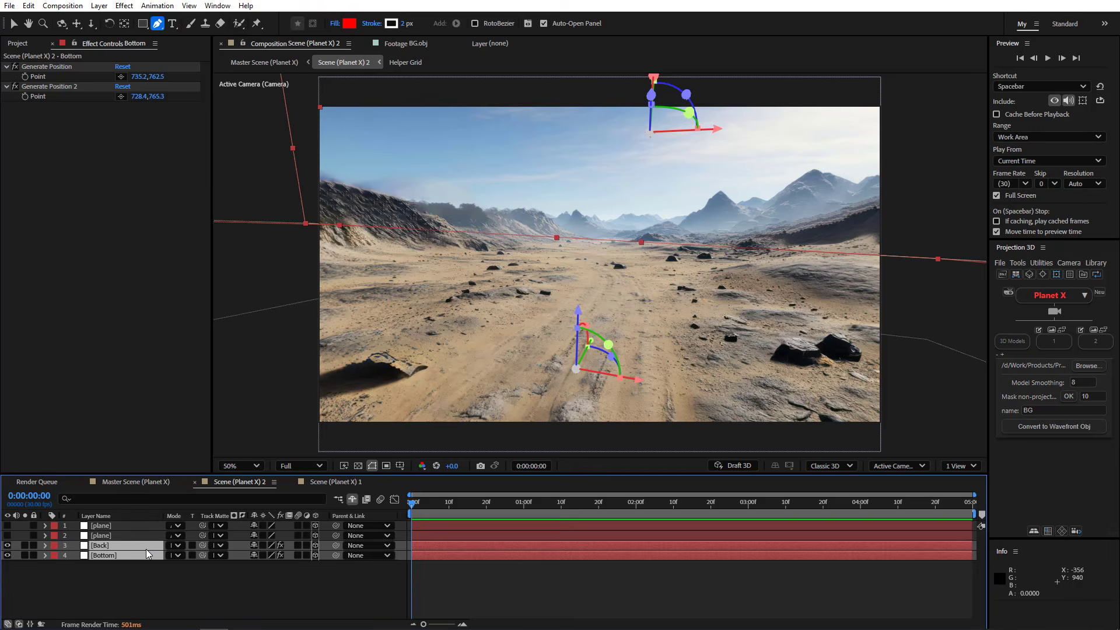
click(1049, 429)
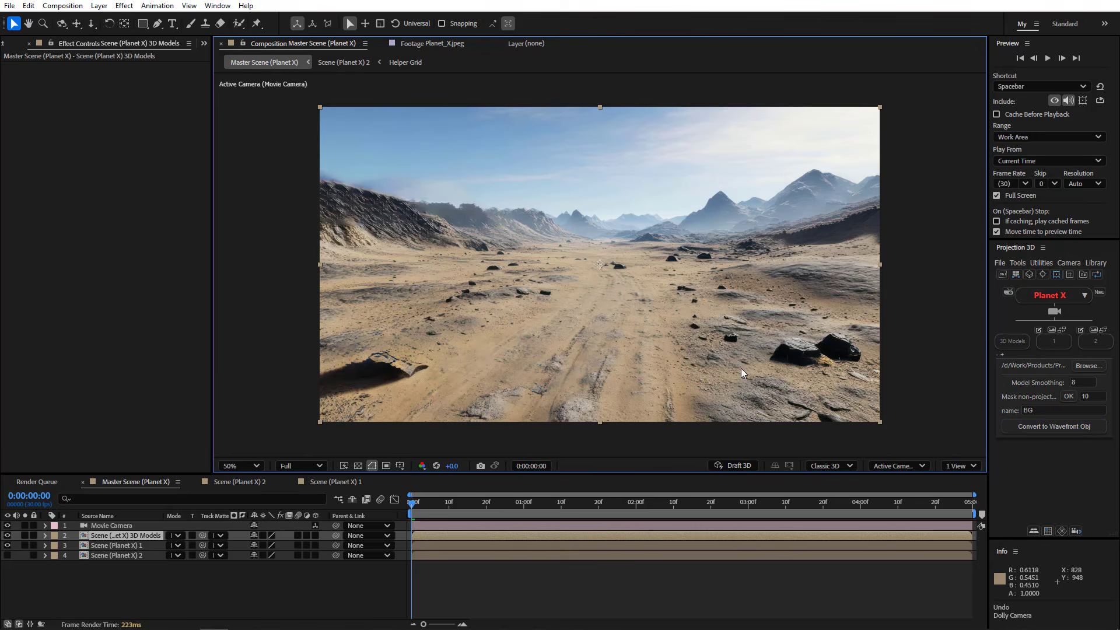
Convert both plane layers in Scene (Planet X) 1 together to a Wavefront OBJ model named Rocks with model smoothing 6.
double_click(122, 548)
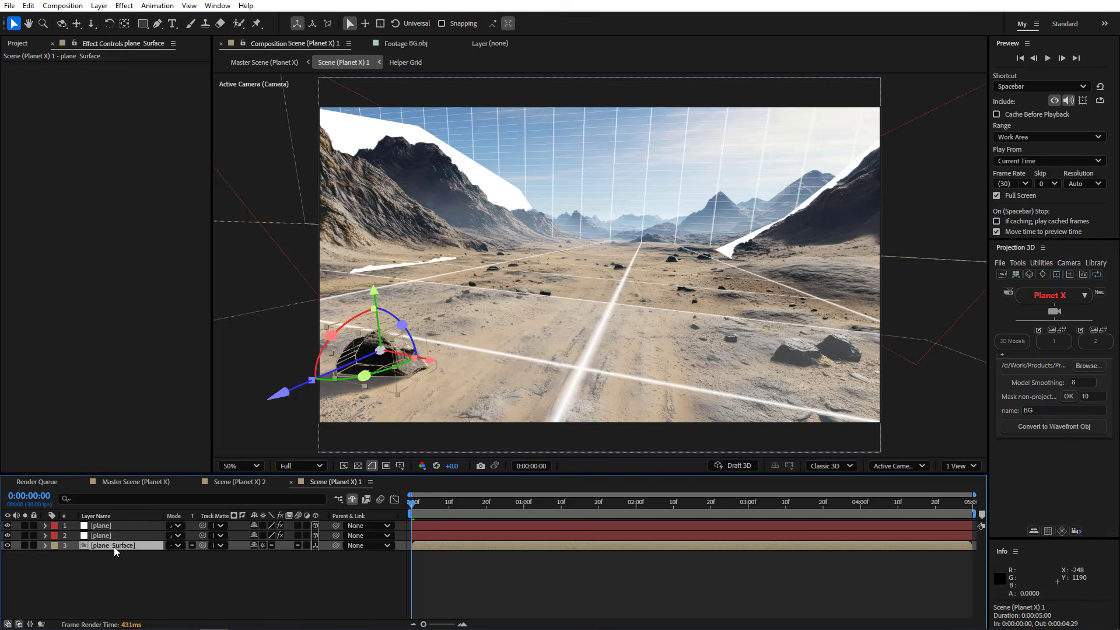
click(103, 533)
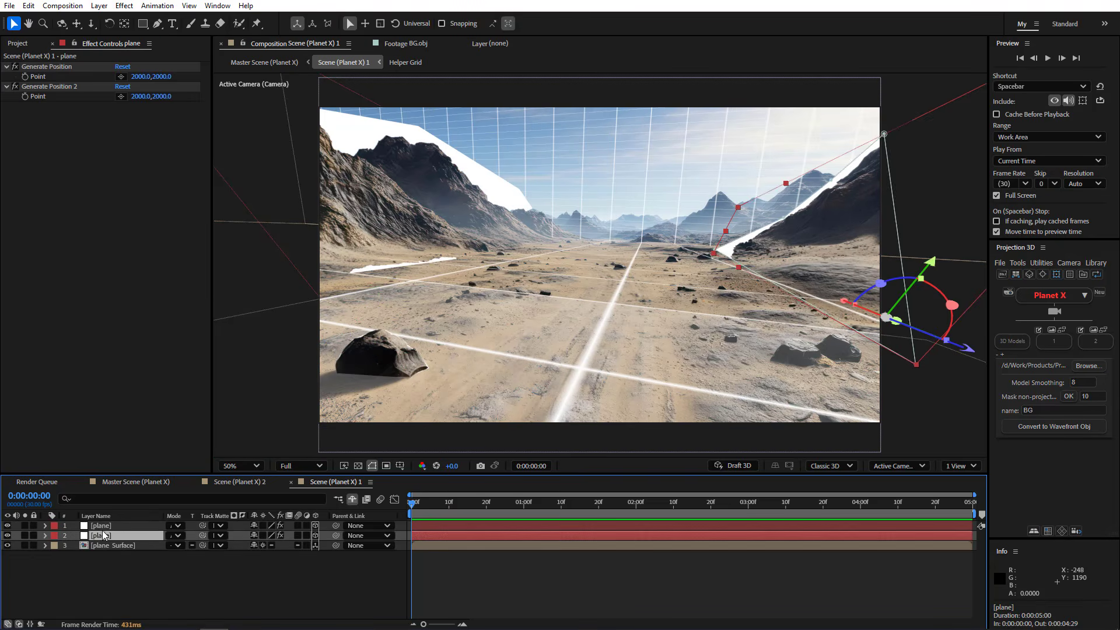
shift+click(103, 528)
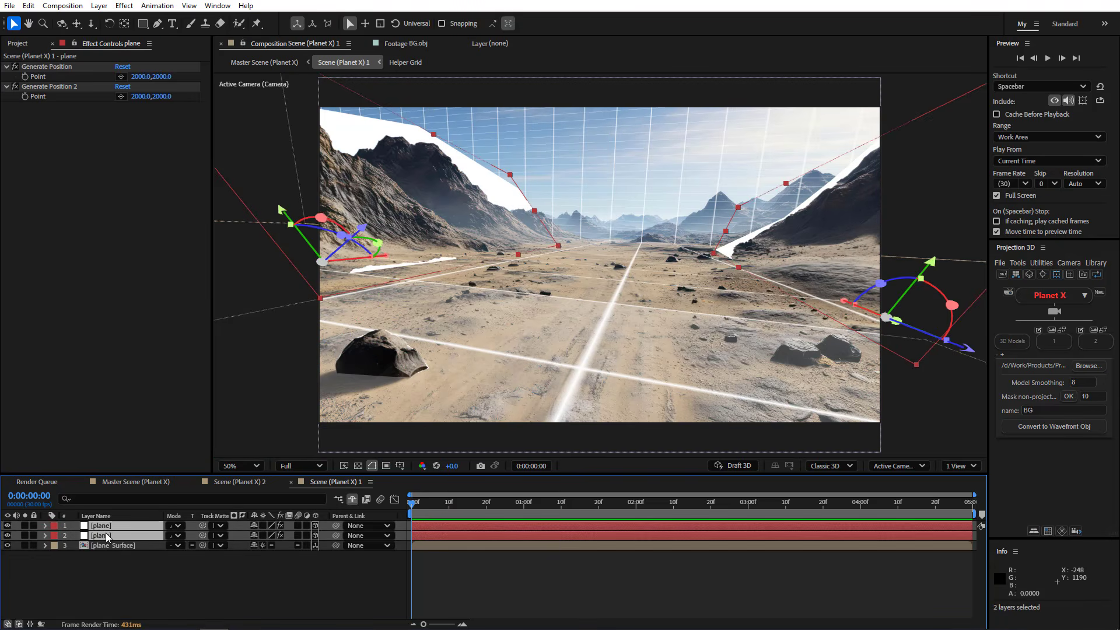
click(1030, 411)
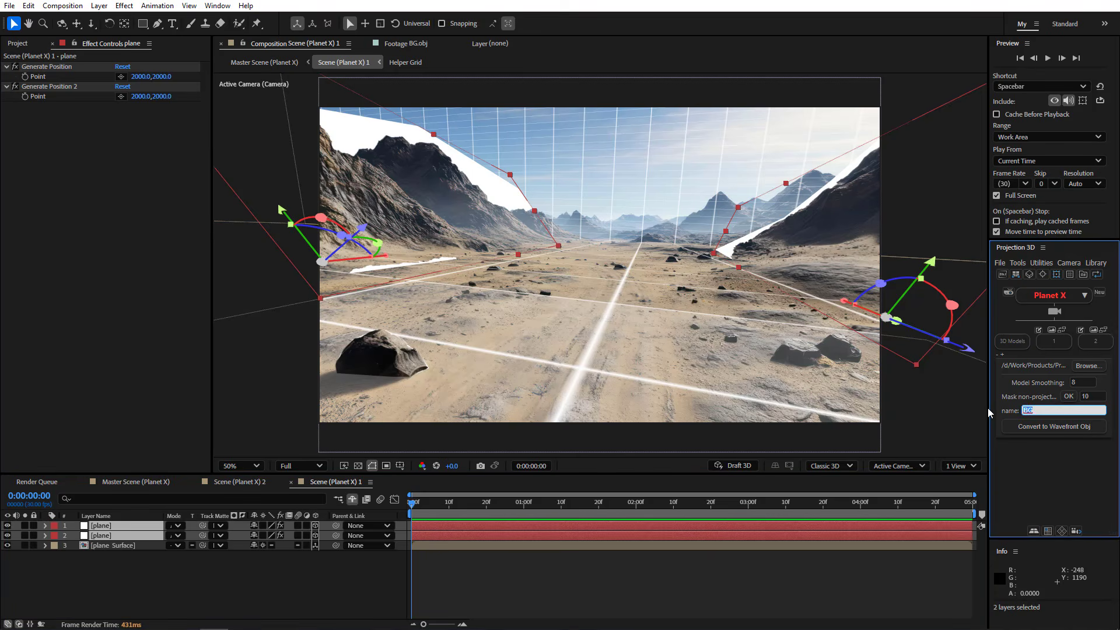
text(Rocks)
click(1083, 382)
text(6)
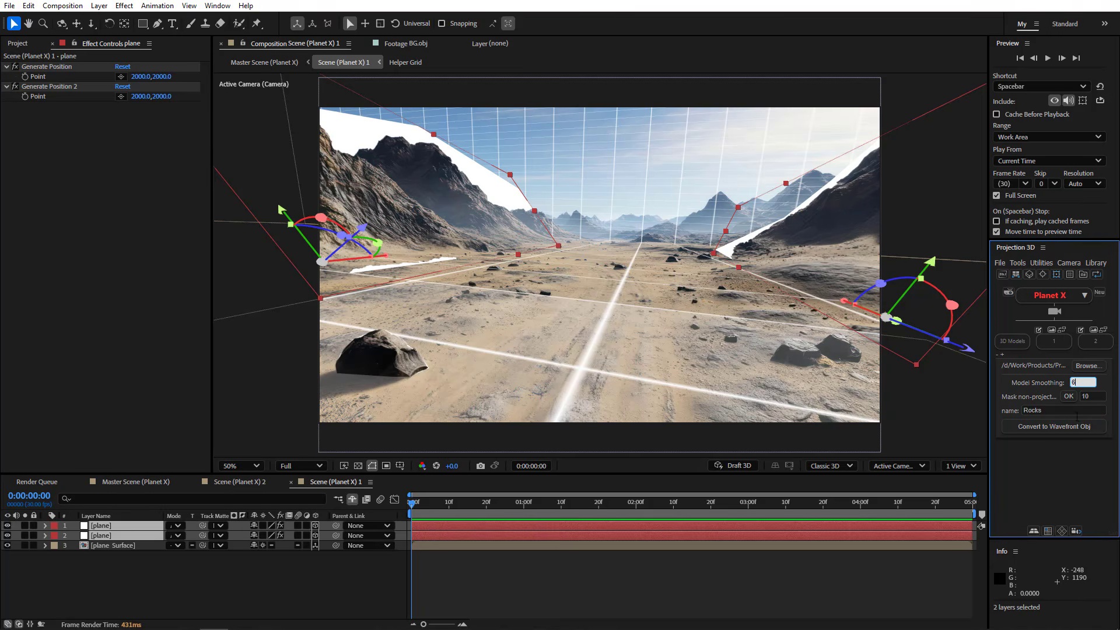
click(1045, 428)
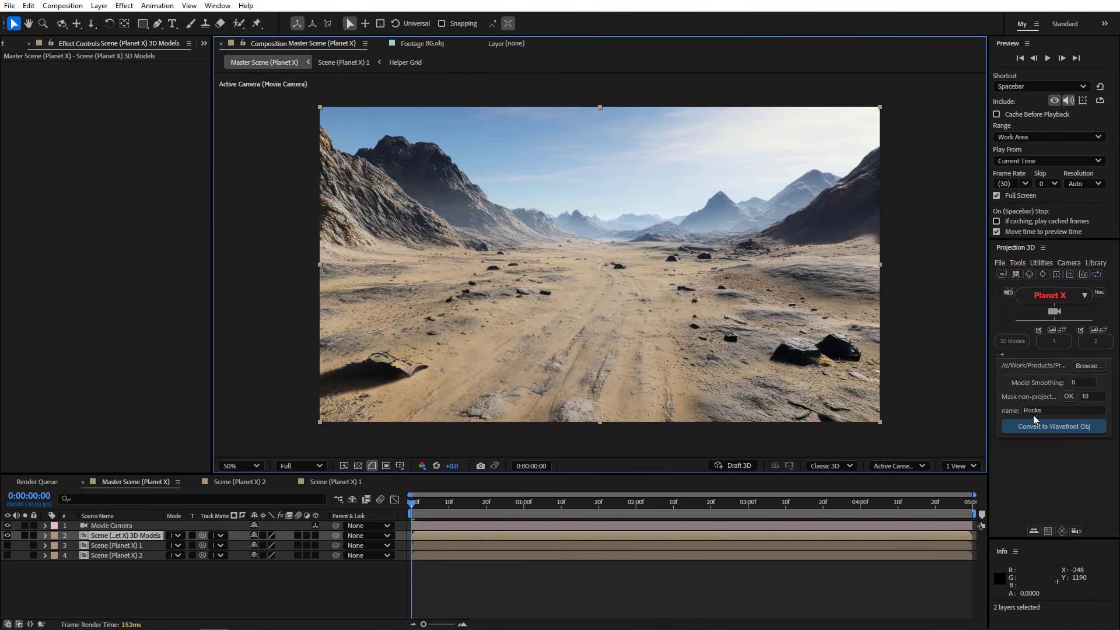
Try a movie camera move in the master scene to check the converted models, and undo it.
drag(646, 261, 730, 108)
drag(605, 500, 618, 431)
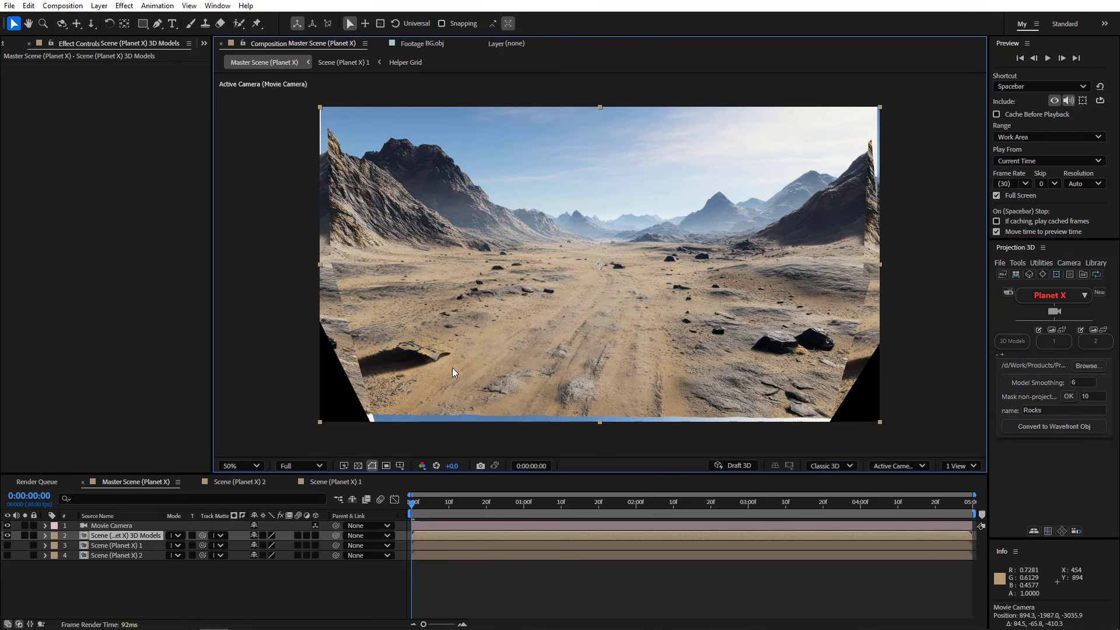
key(ctrl+z)
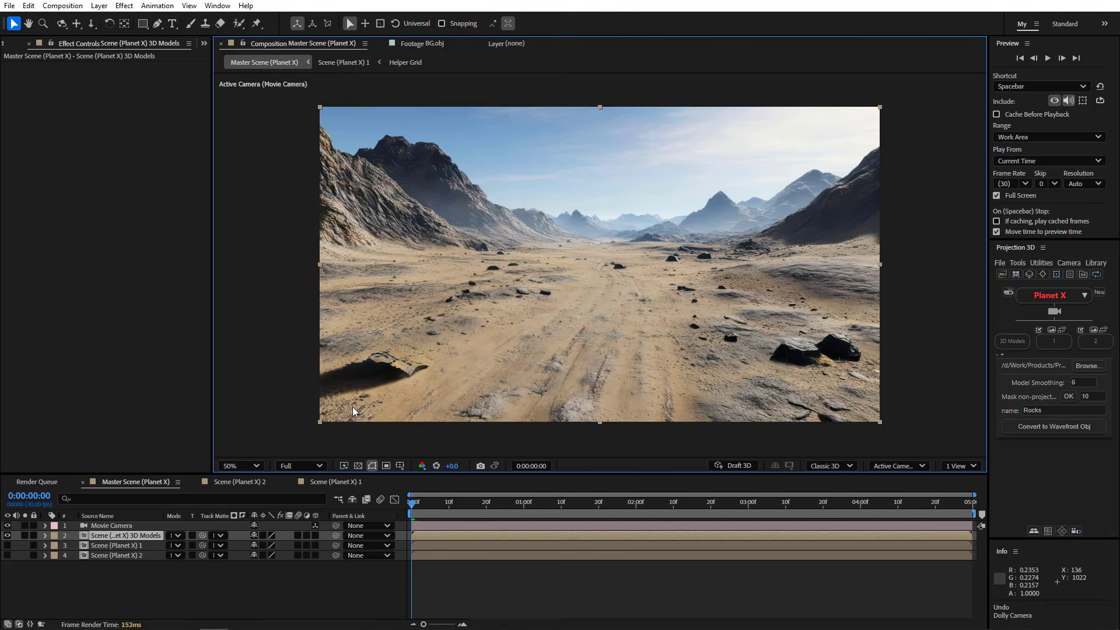
Convert the plane Surface layer in Scene (Planet X) 1 to an OBJ named Rock with model smoothing 3, and test it with an undone camera move.
double_click(124, 544)
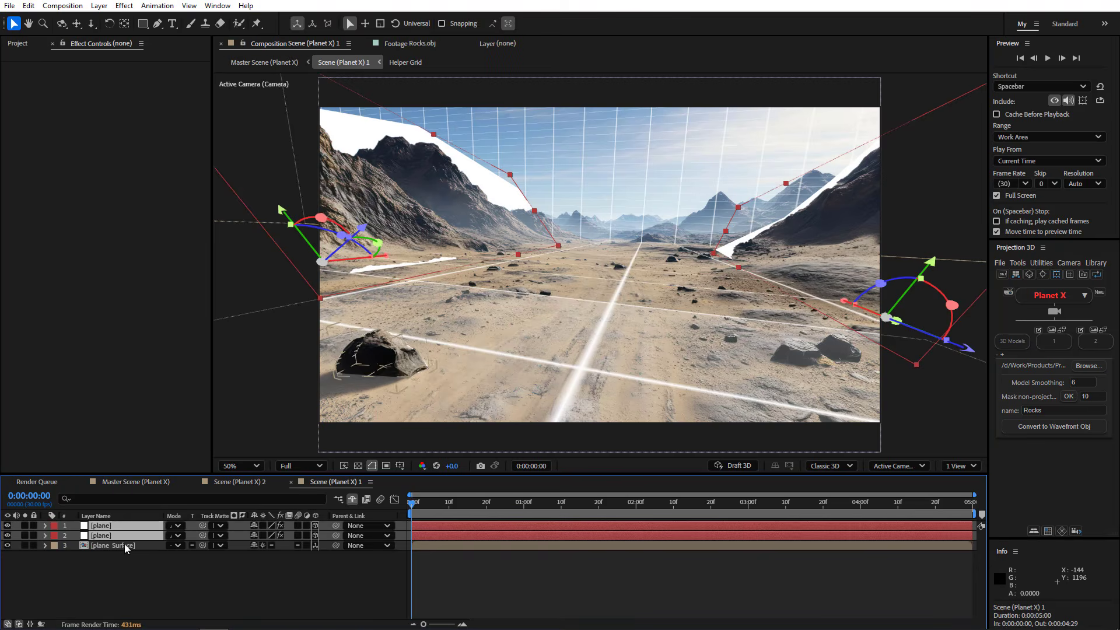
click(114, 545)
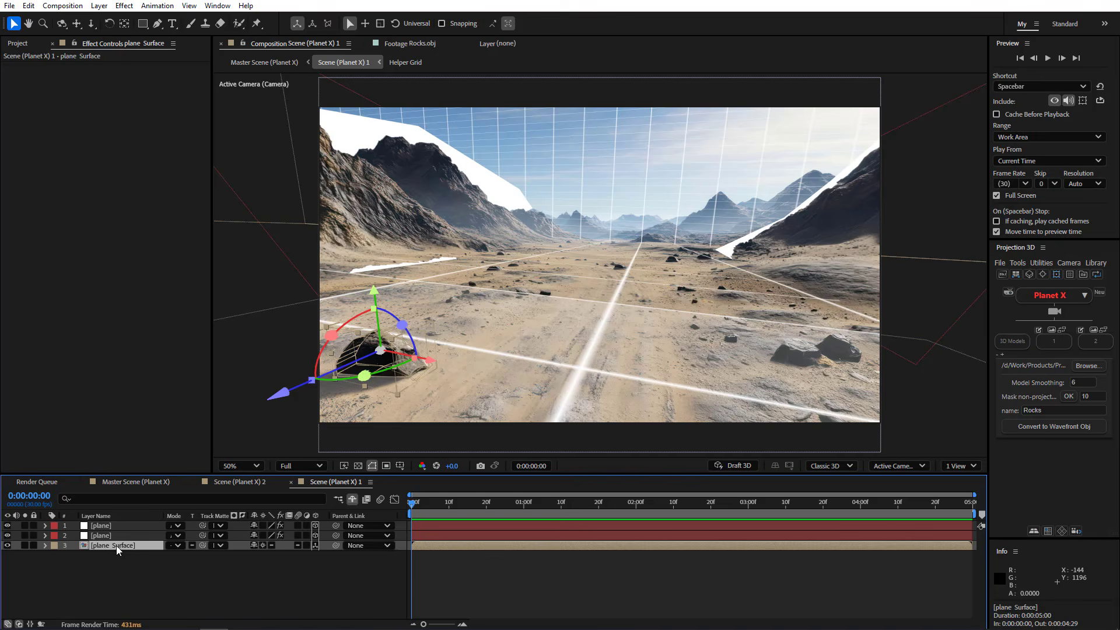
click(1054, 409)
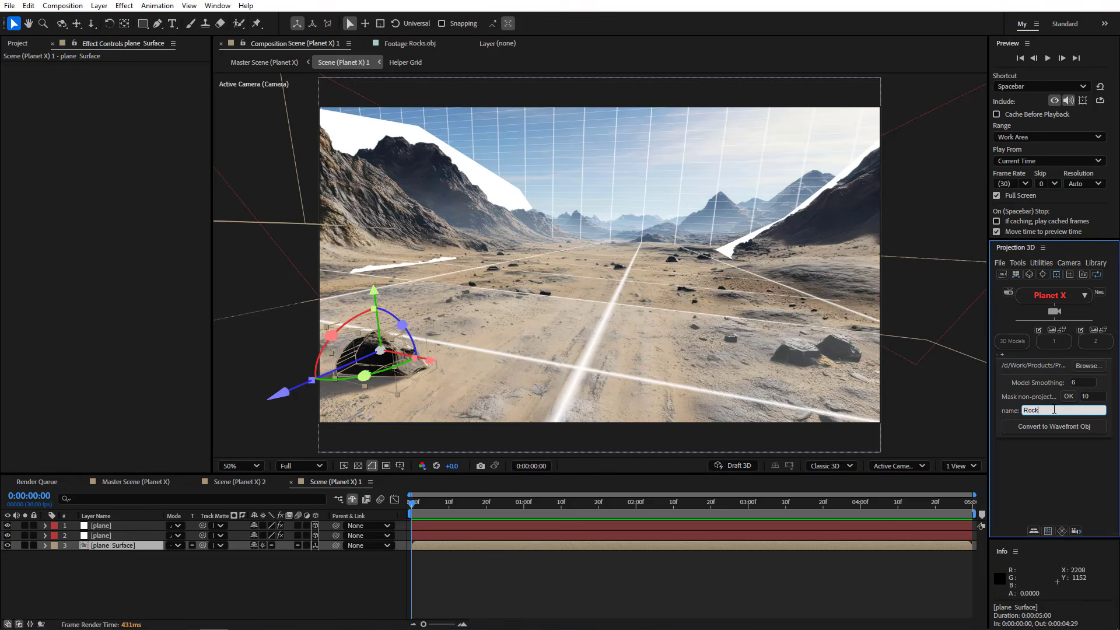
click(1079, 382)
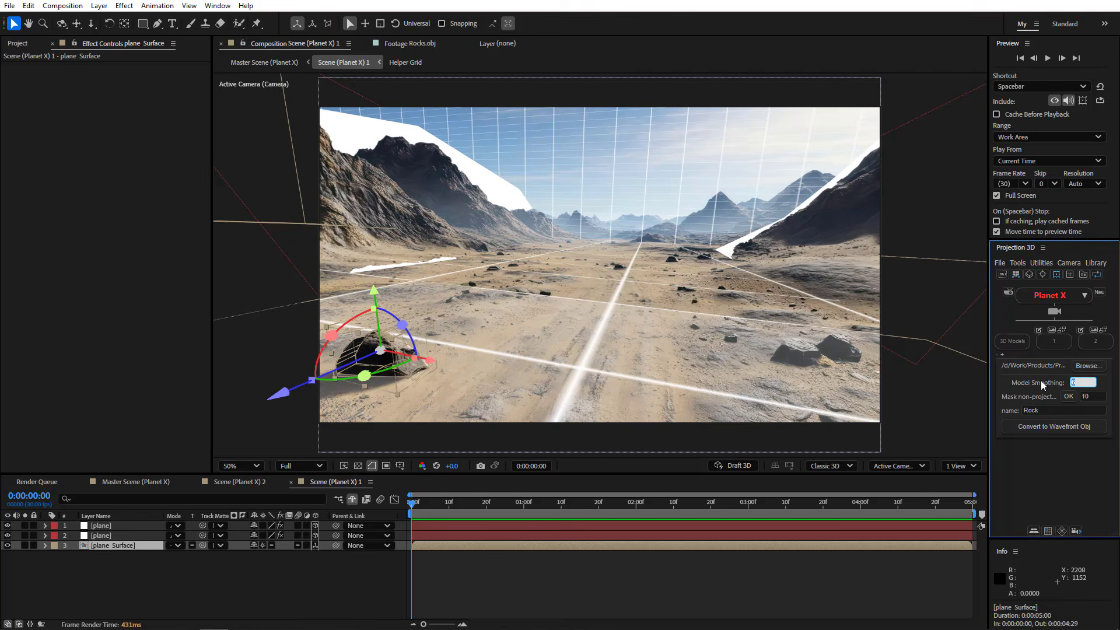
text(3)
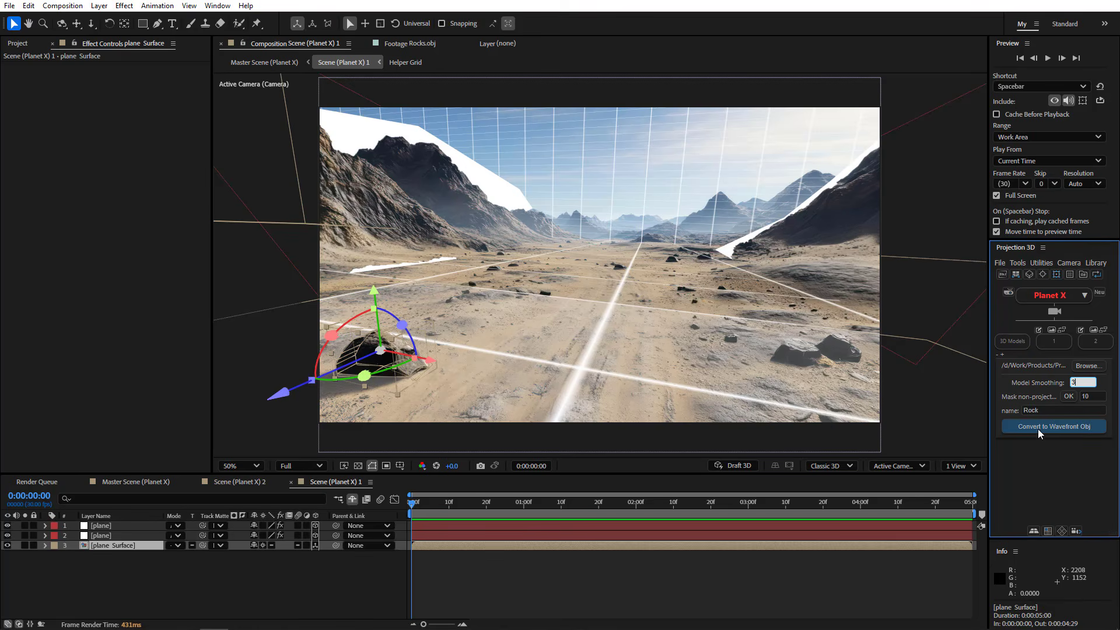
click(1038, 429)
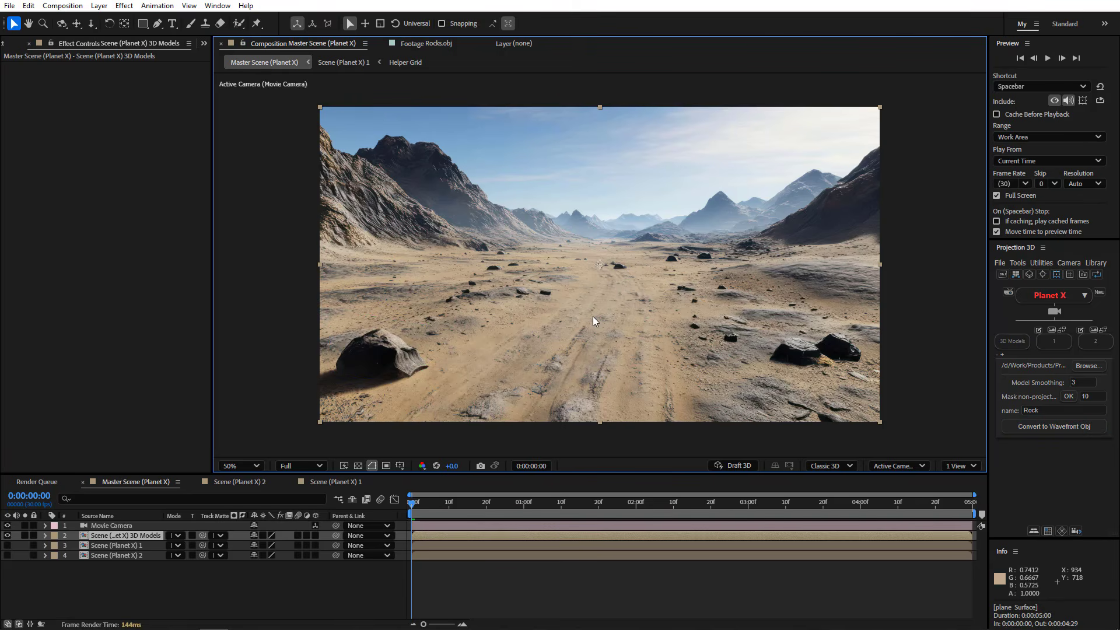
drag(498, 395, 595, 332)
key(ctrl+z)
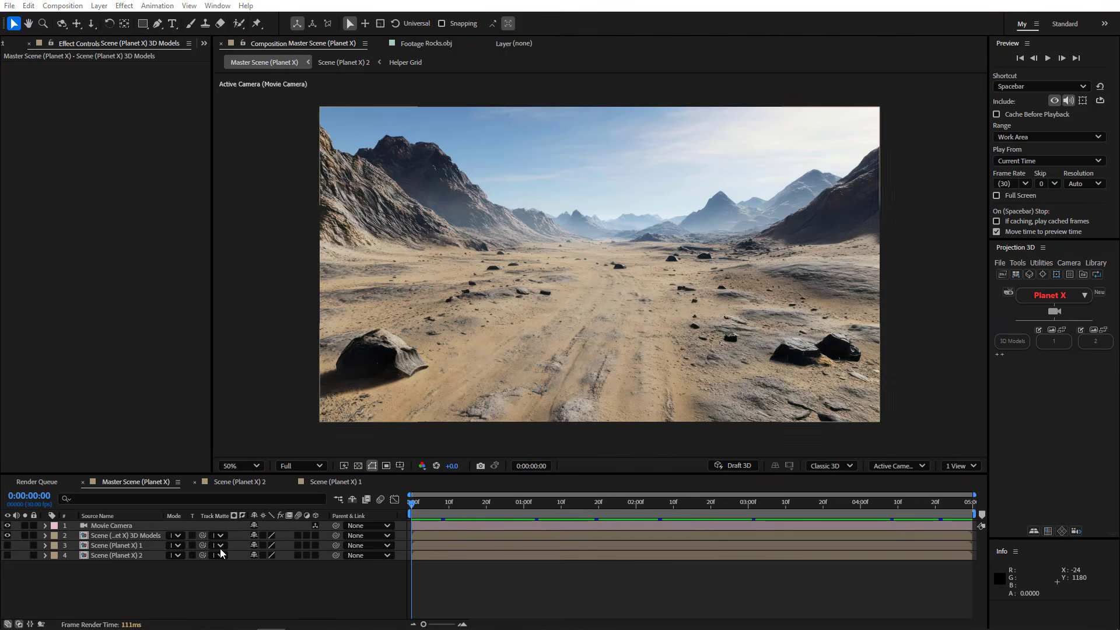
Switch to the Chrome browser and open sketchfab.com.
click(186, 560)
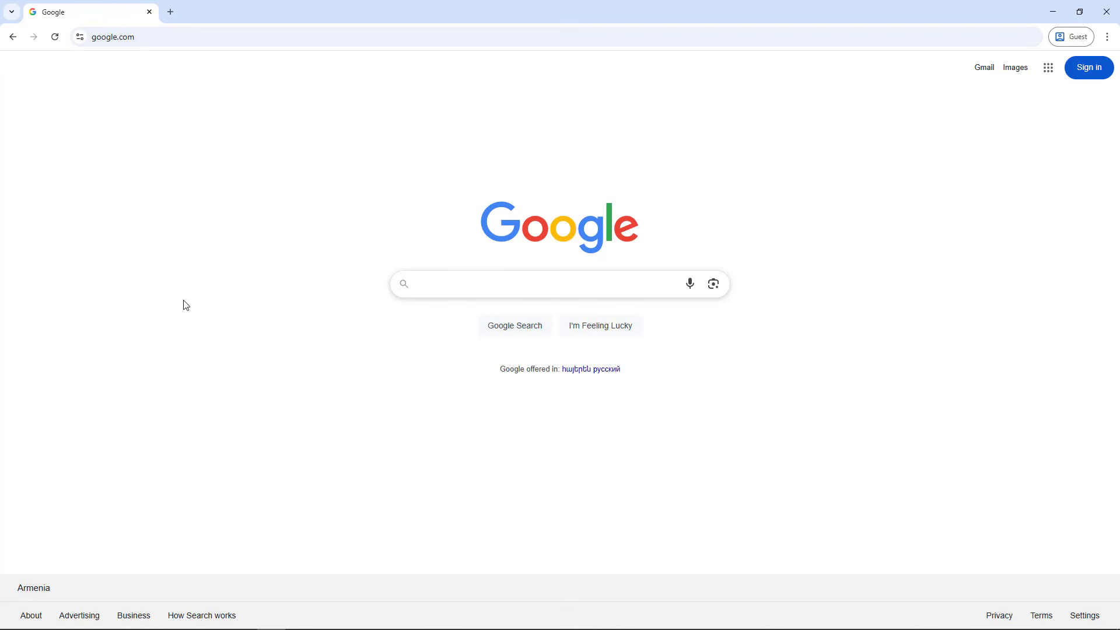
click(161, 41)
text(sketchfab)
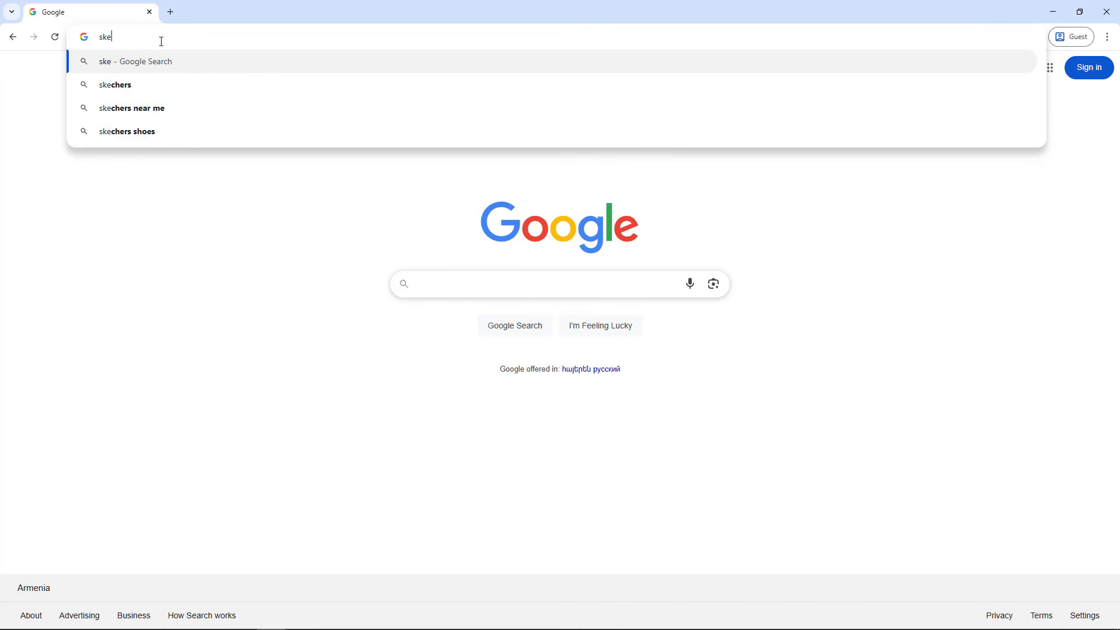
text(.com)
key(Return)
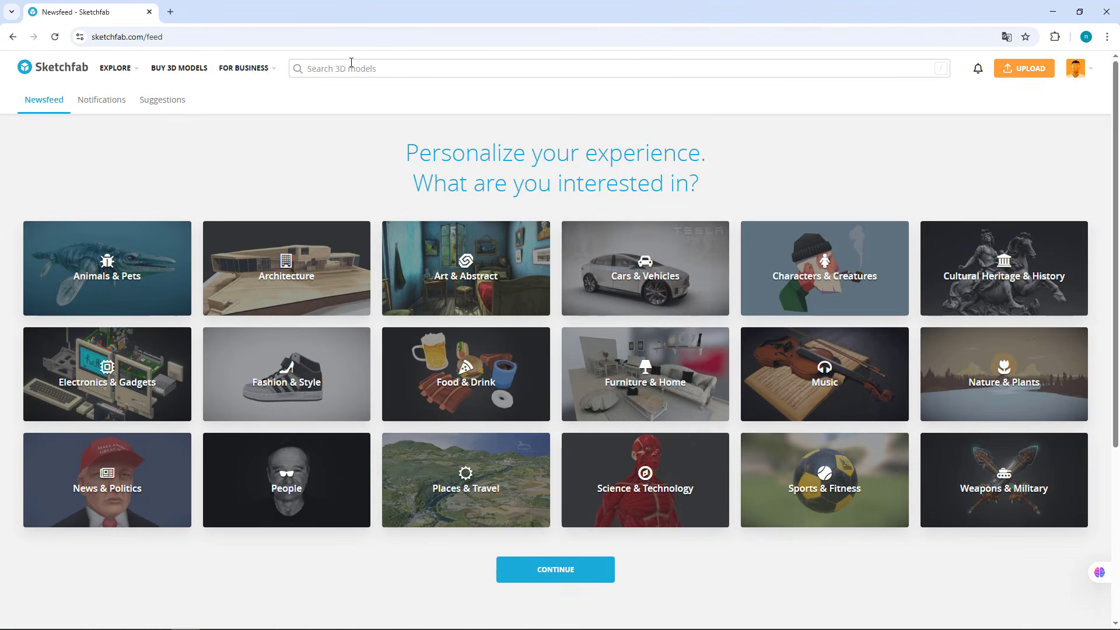
Search Sketchfab for "rover" and open the downloadable orange Mars rover model.
click(352, 66)
text(rover)
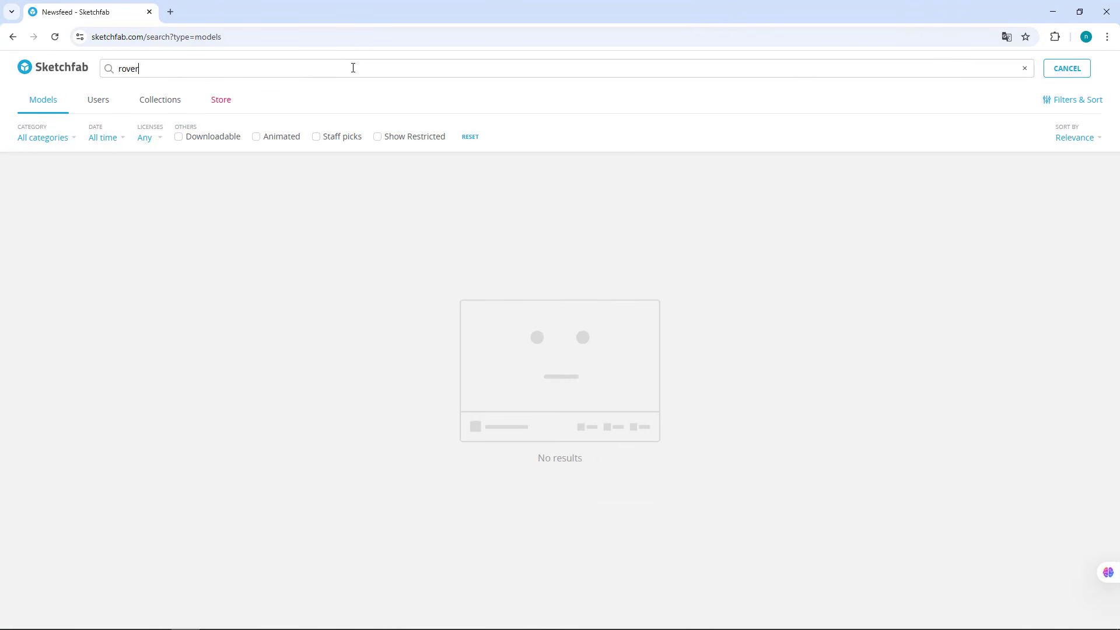
key(Return)
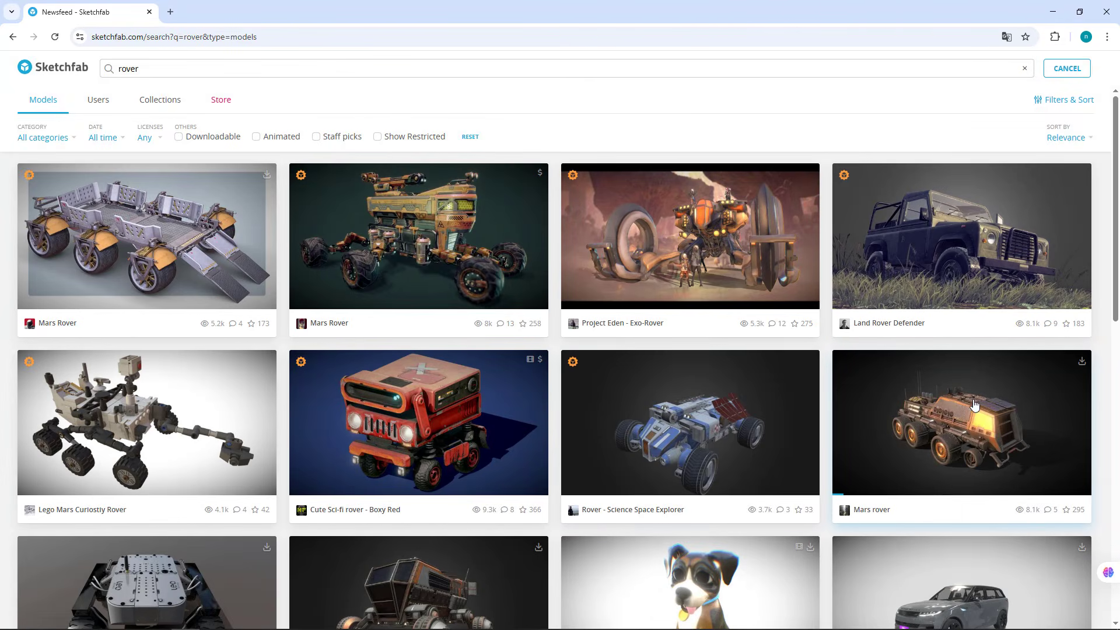
click(957, 431)
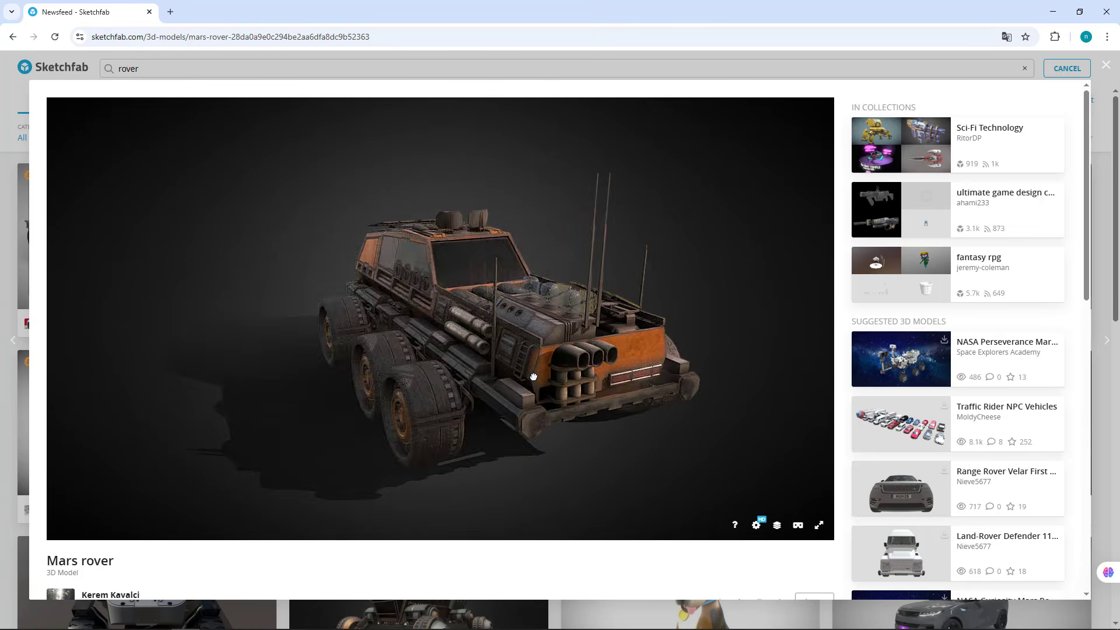
Download the Mars rover as a GLB with 1k textures and save it in the Planet X folder.
scroll(260, 561, down, 3)
scroll(175, 554, up, 1)
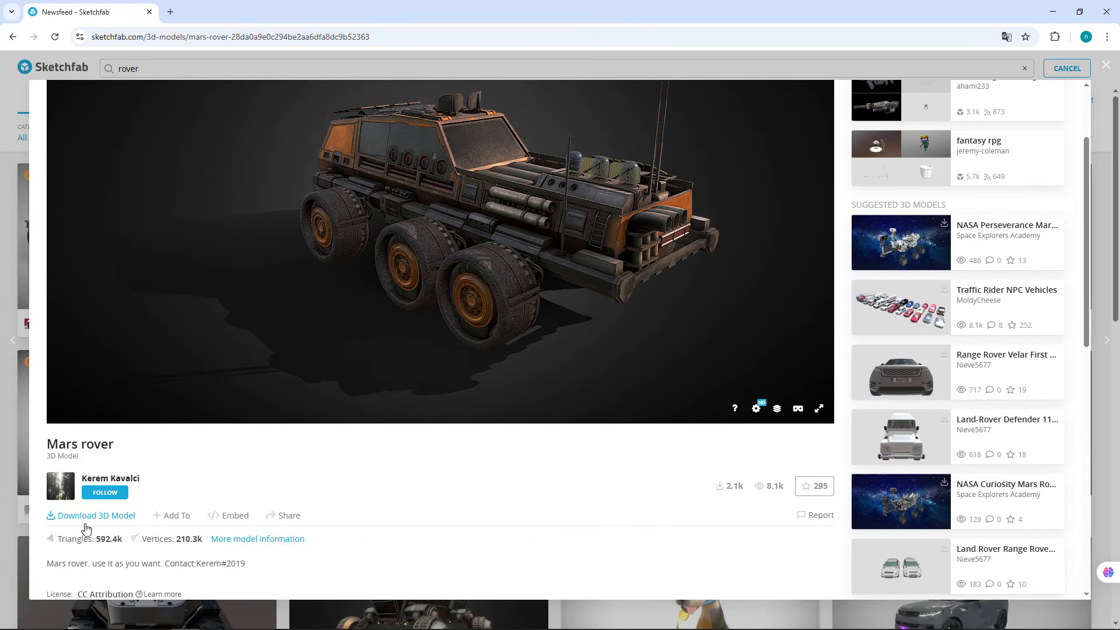
click(80, 519)
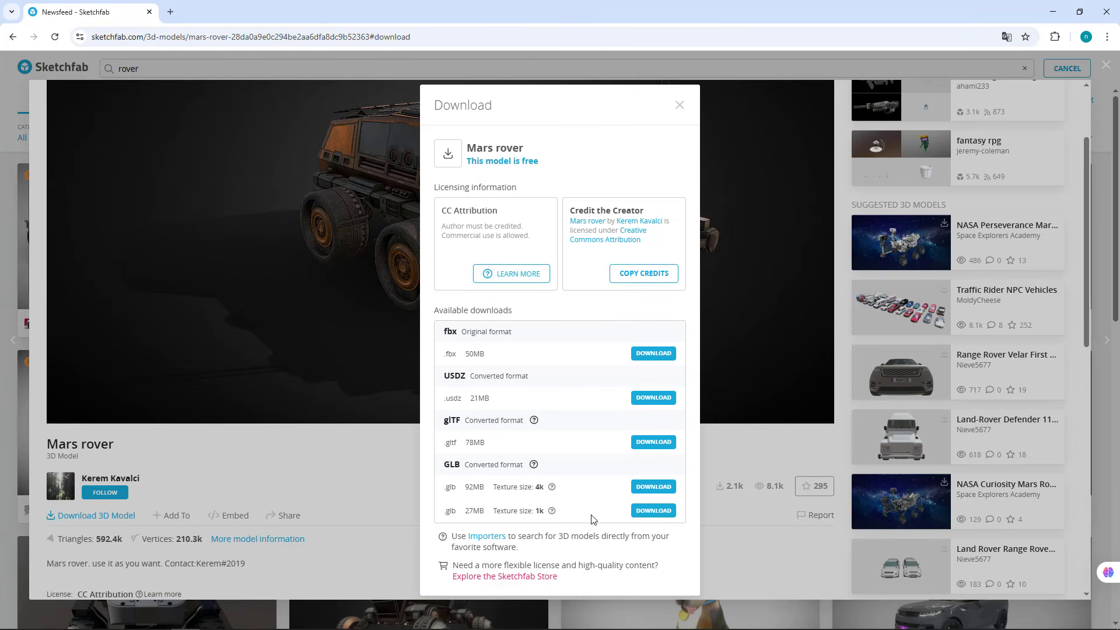
click(650, 512)
double_click(267, 109)
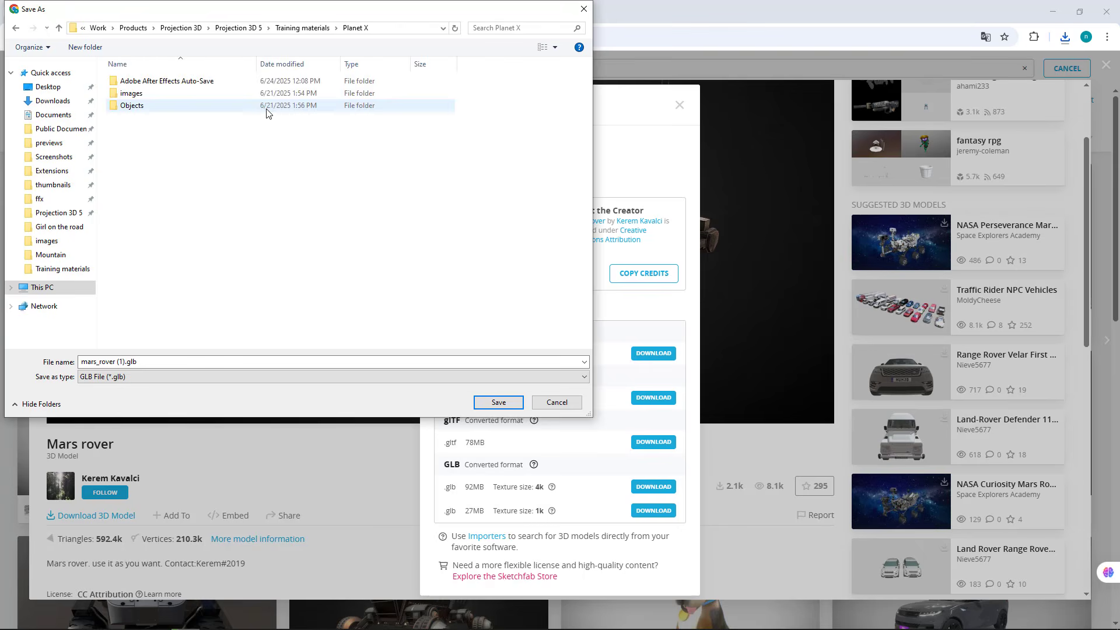
click(501, 402)
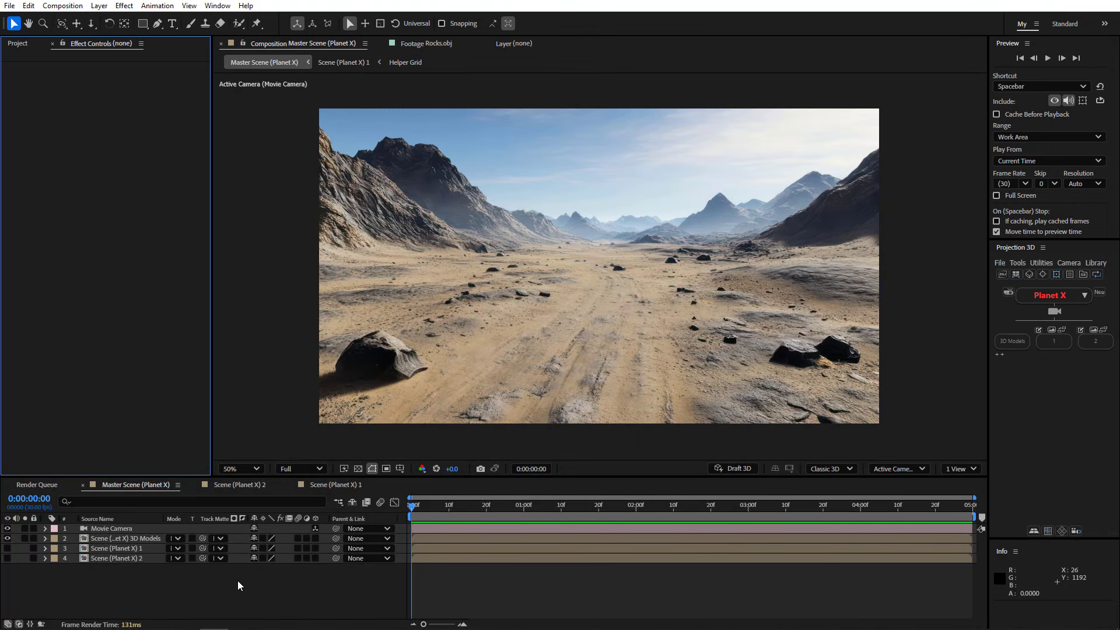
Return to After Effects and import mars_rover.glb into the Planet X scene through Projection 3D.
click(238, 582)
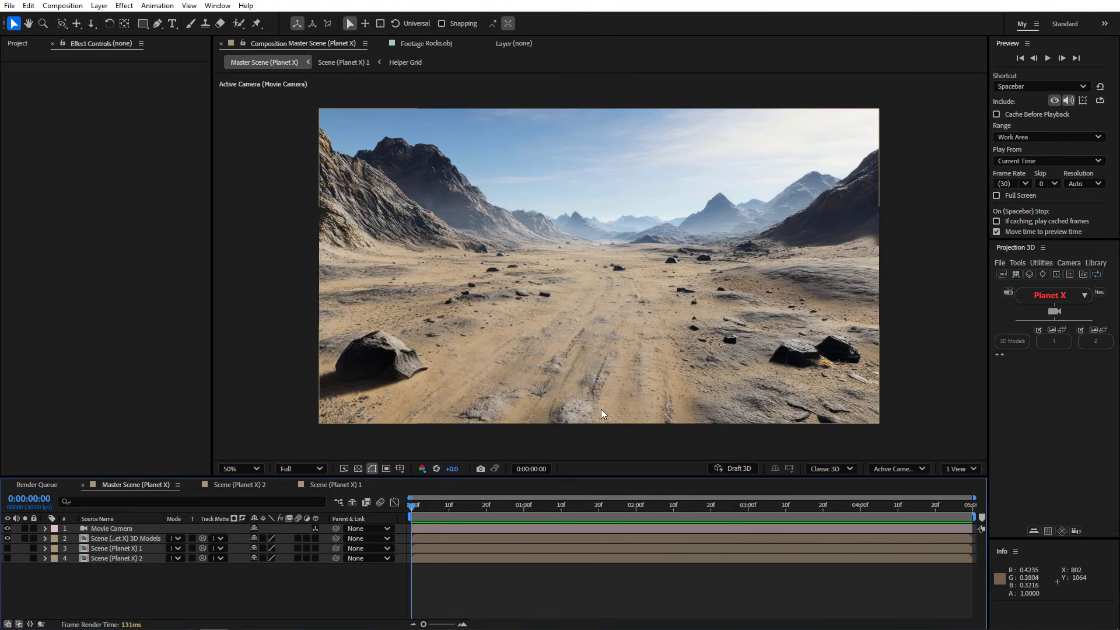
click(998, 263)
click(1005, 288)
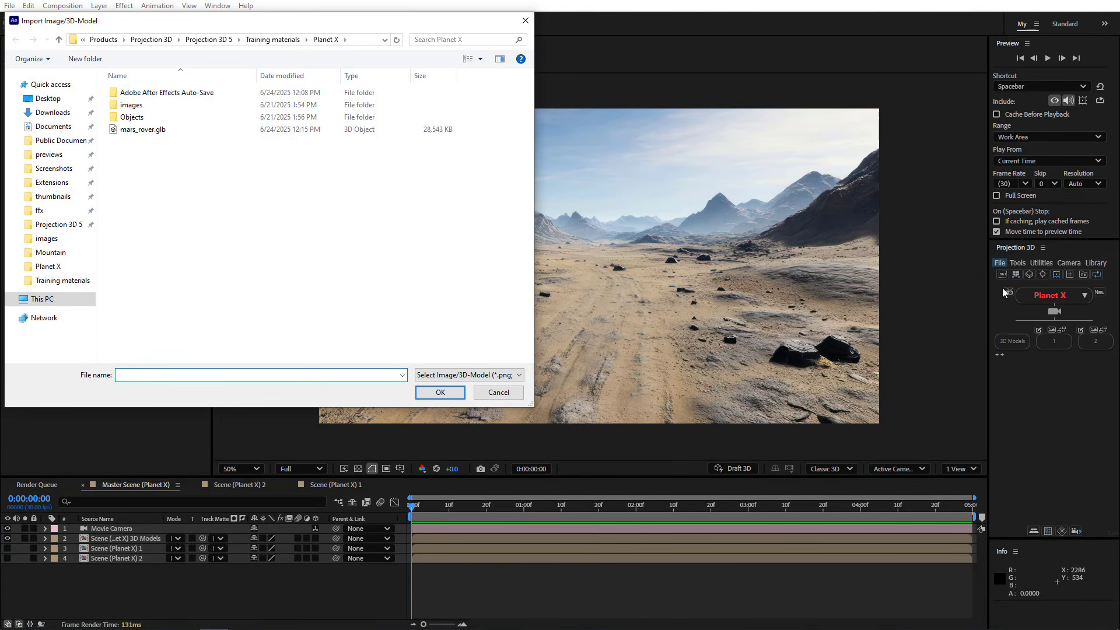
double_click(134, 130)
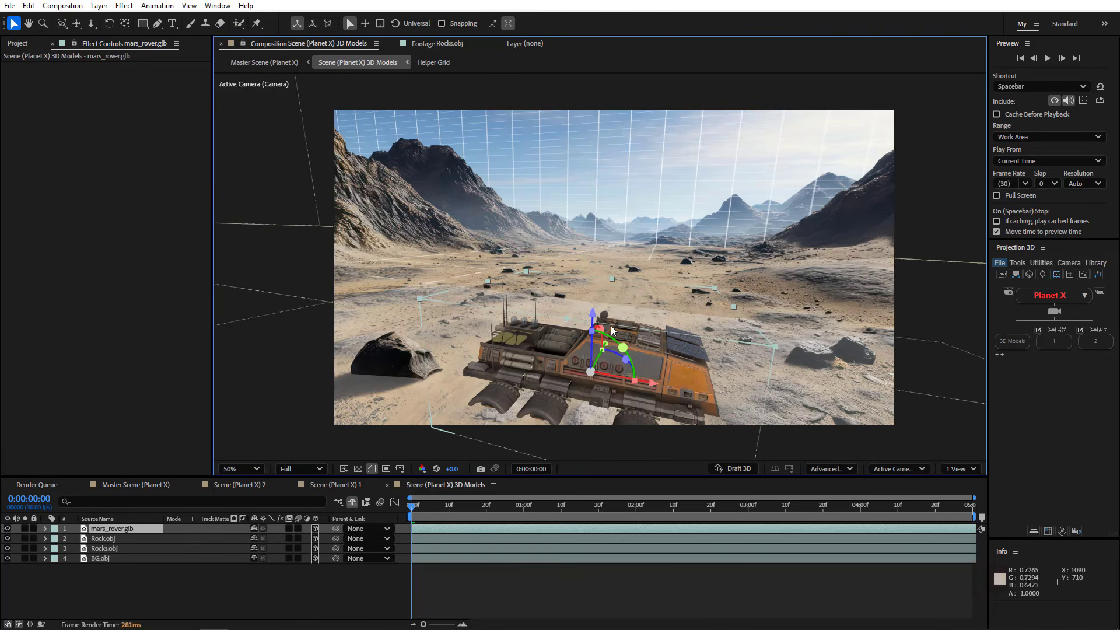
Check the rover in the master scene, and set the scale of mars_rover.glb to 30% in the 3D Models scene.
click(108, 485)
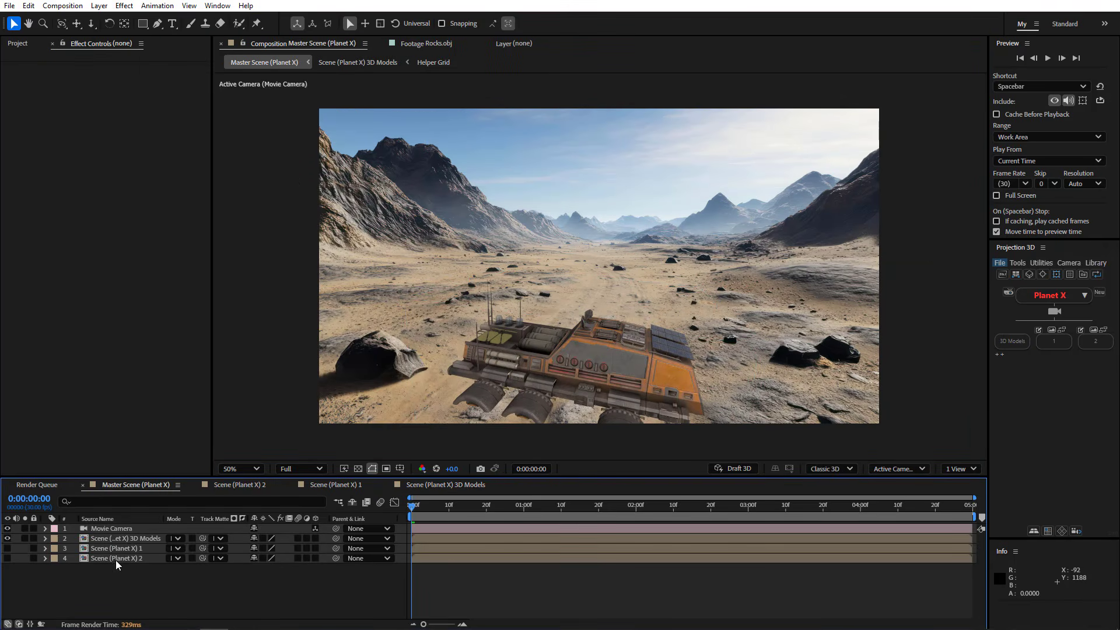
double_click(110, 536)
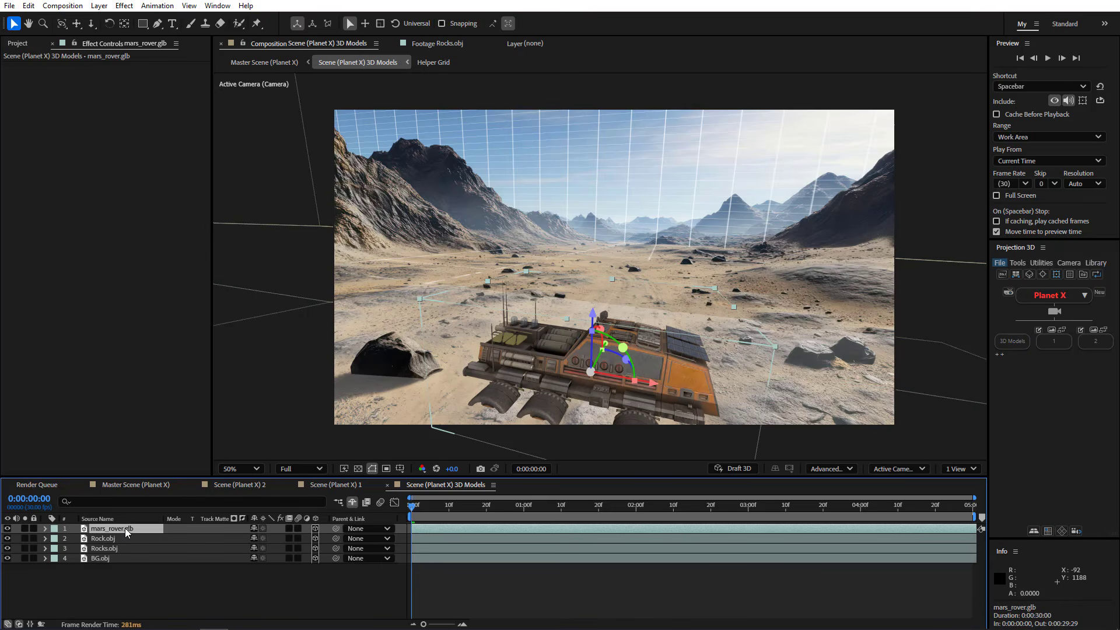
key(s)
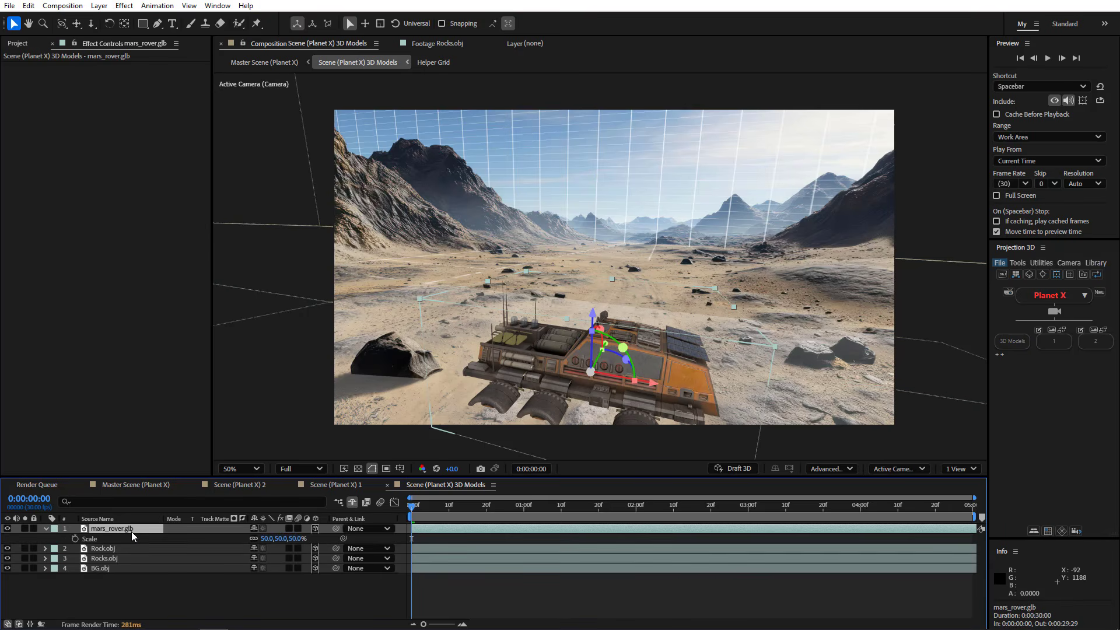
click(265, 539)
key(Return)
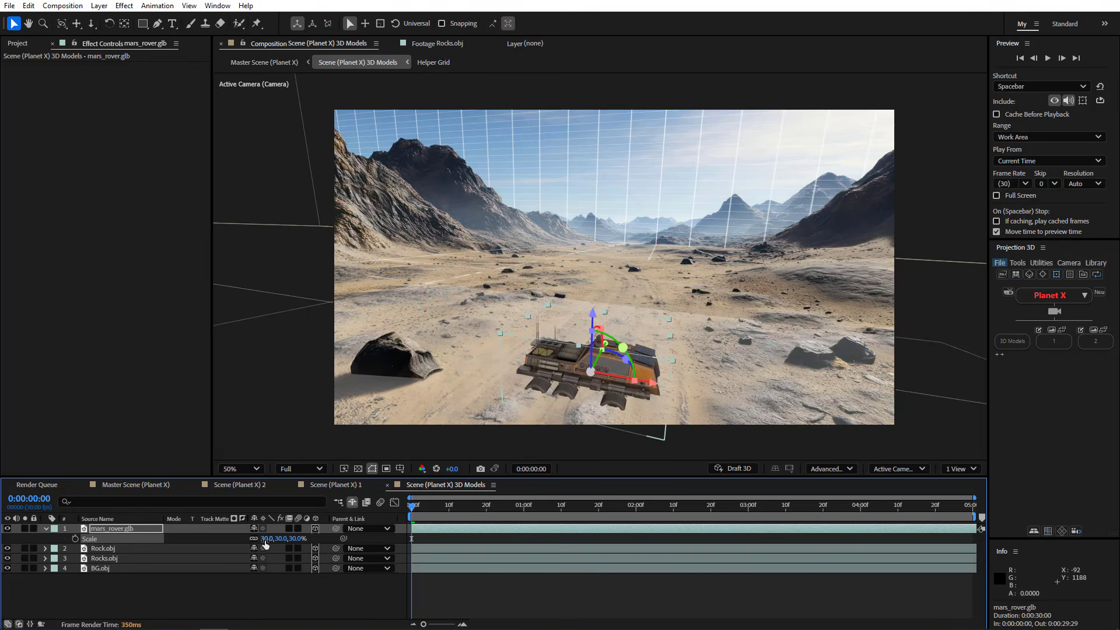
Set the Z rotation of mars_rover.glb to 90°.
key(r)
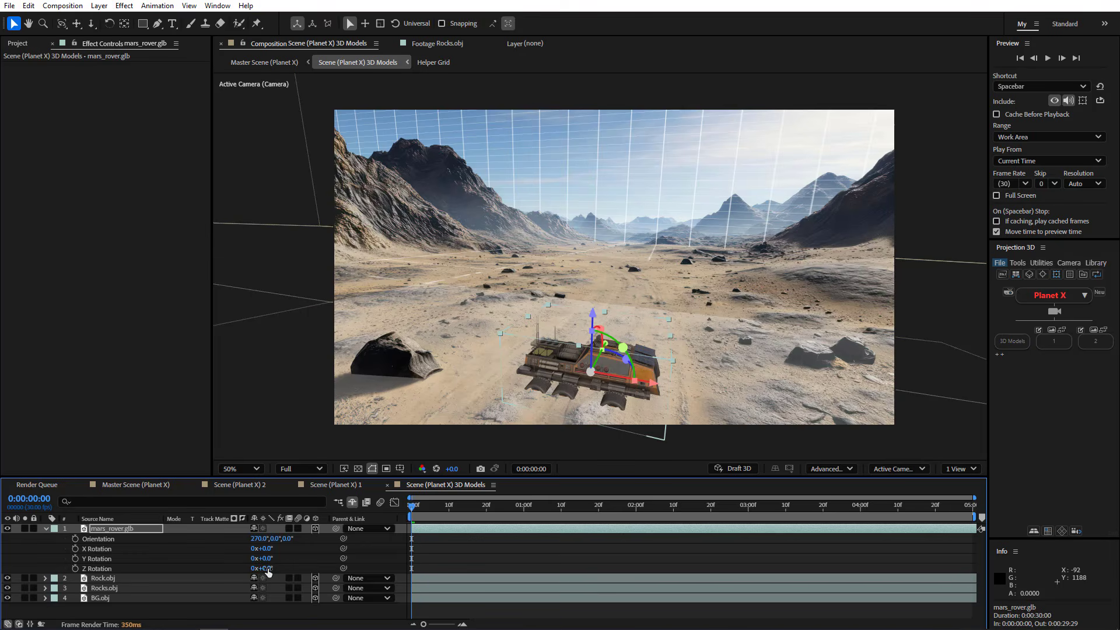
drag(273, 569, 274, 569)
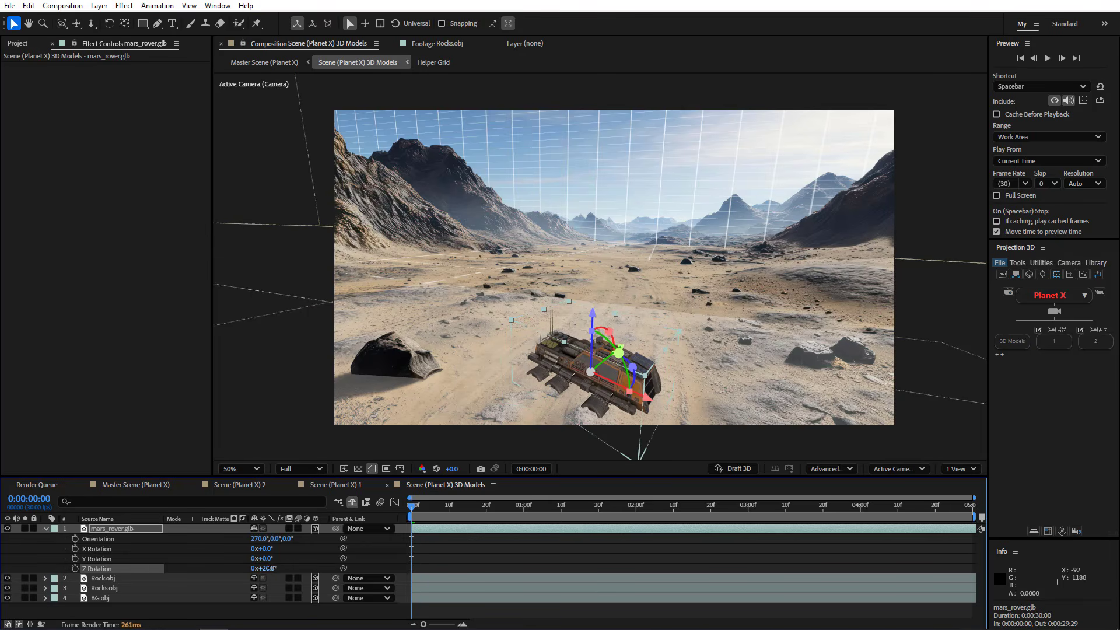
text(93)
key(Return)
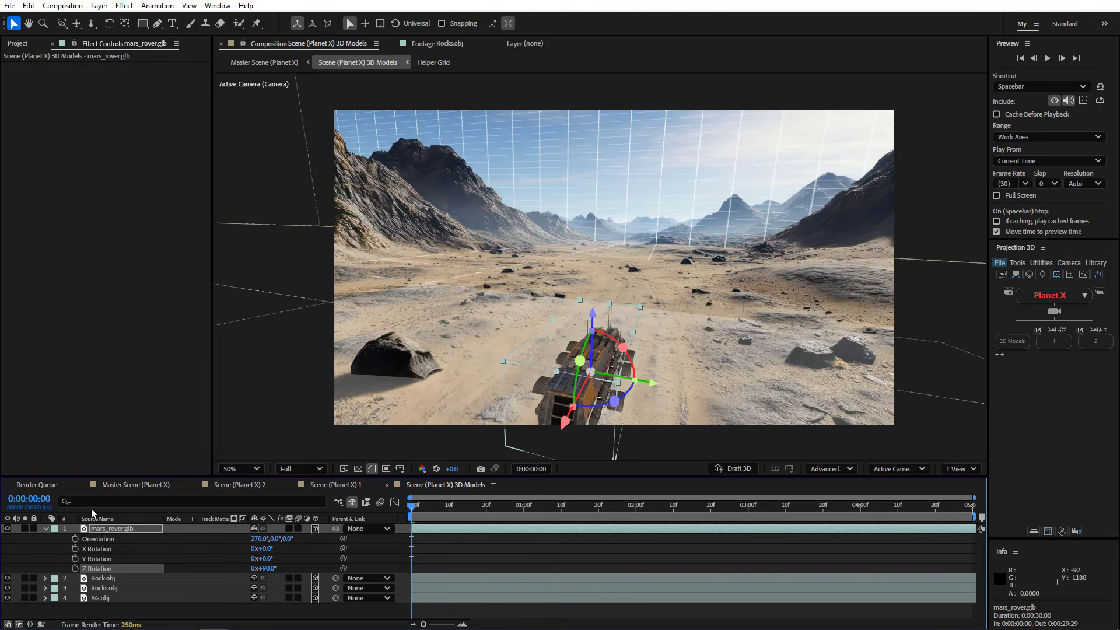
Raise mars_rover.glb in a custom view to a Y position of about -233 so its wheels stand on the ground.
click(46, 528)
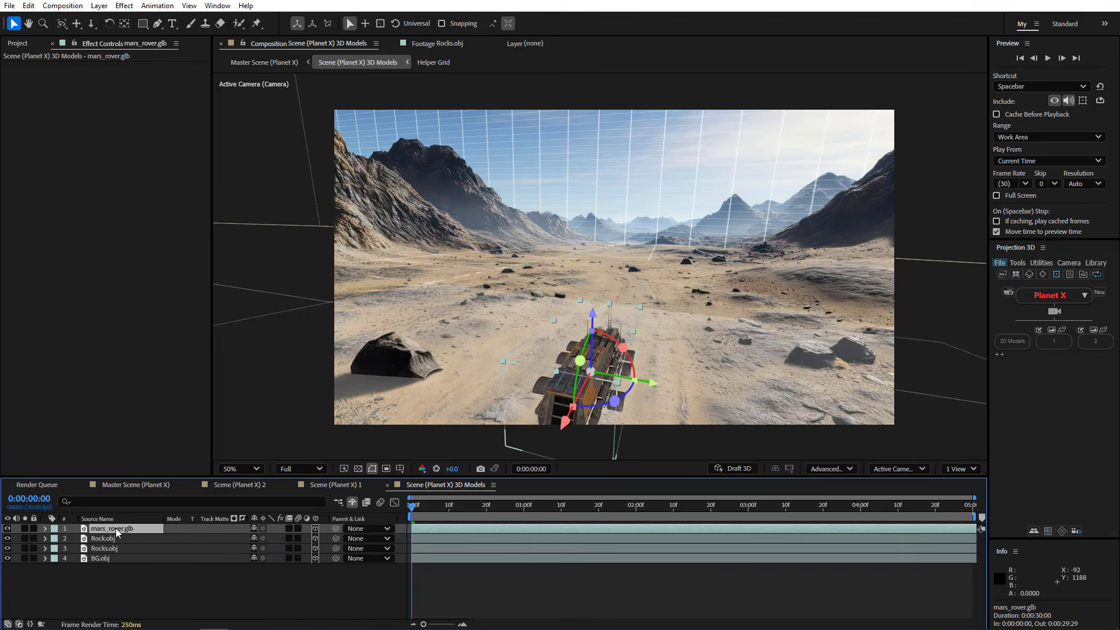
click(1081, 534)
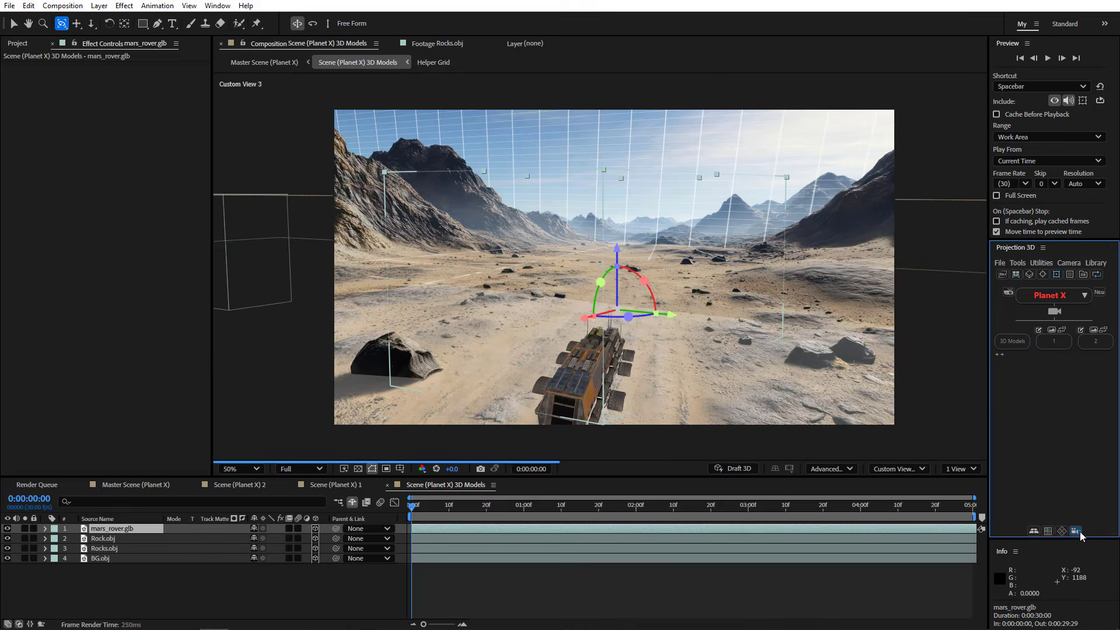
click(1080, 531)
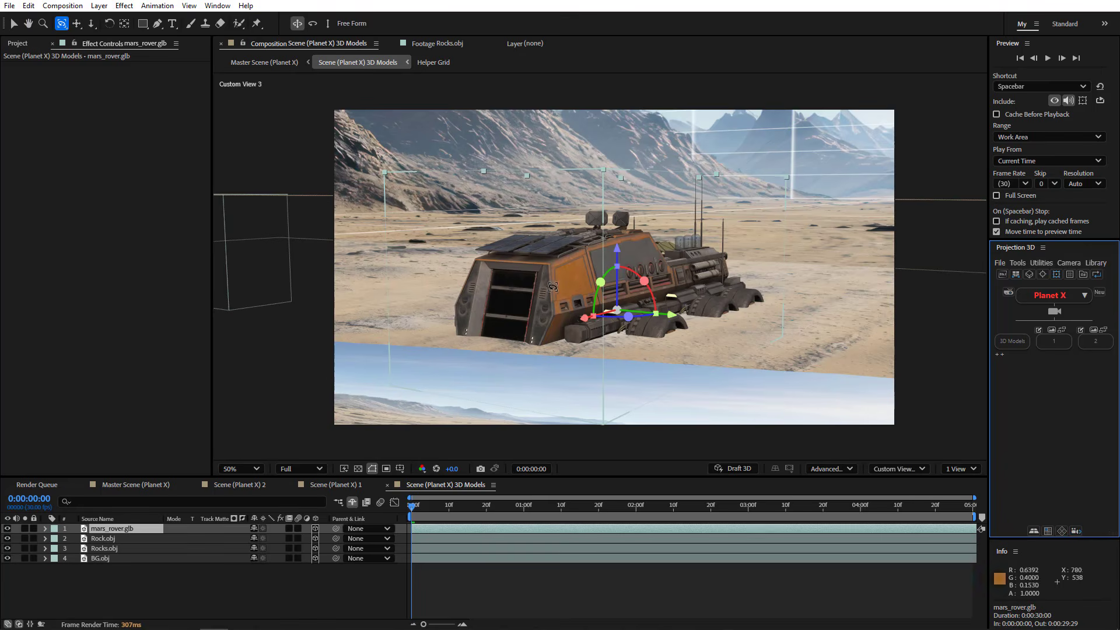
click(12, 24)
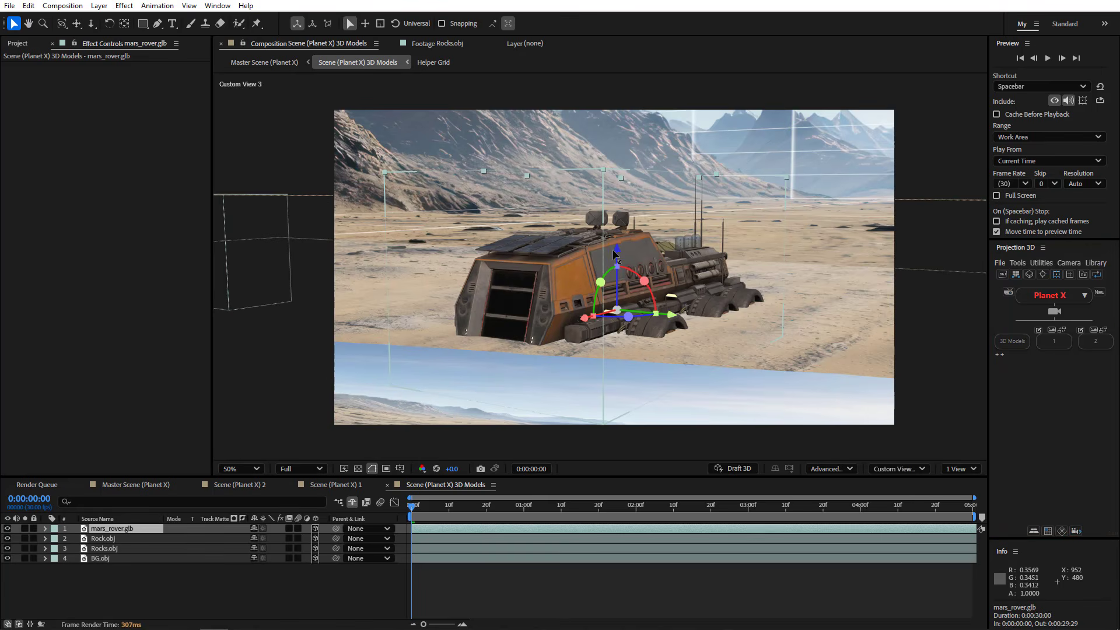
drag(615, 251, 615, 205)
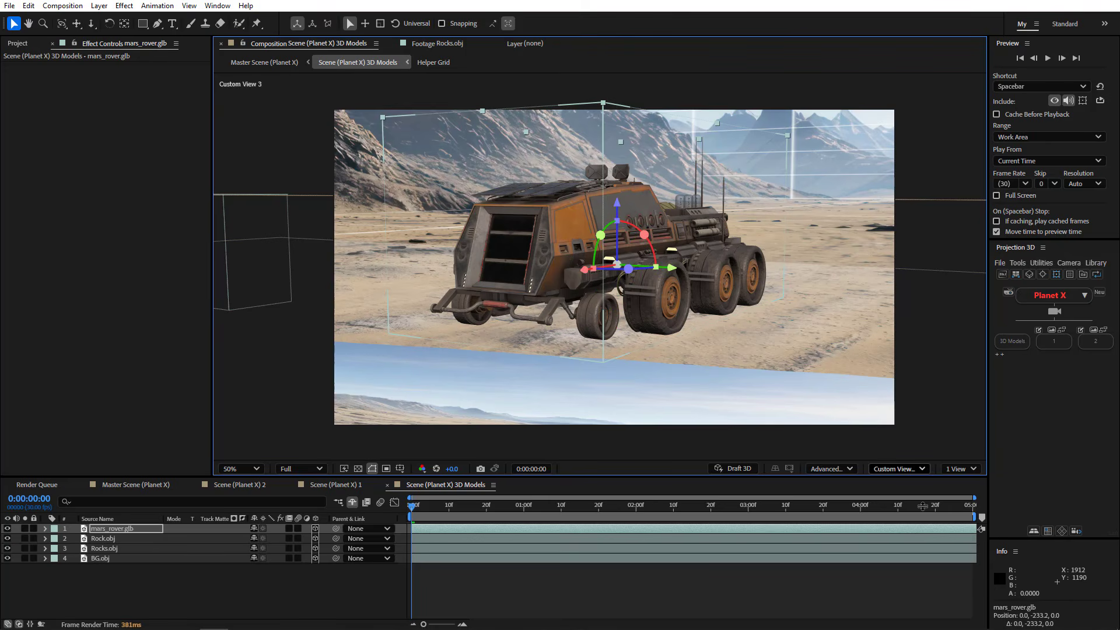
Bring the rover closer to the camera, to a Z position of about -1839, and keyframe its position at 0:00:00:00.
click(1033, 531)
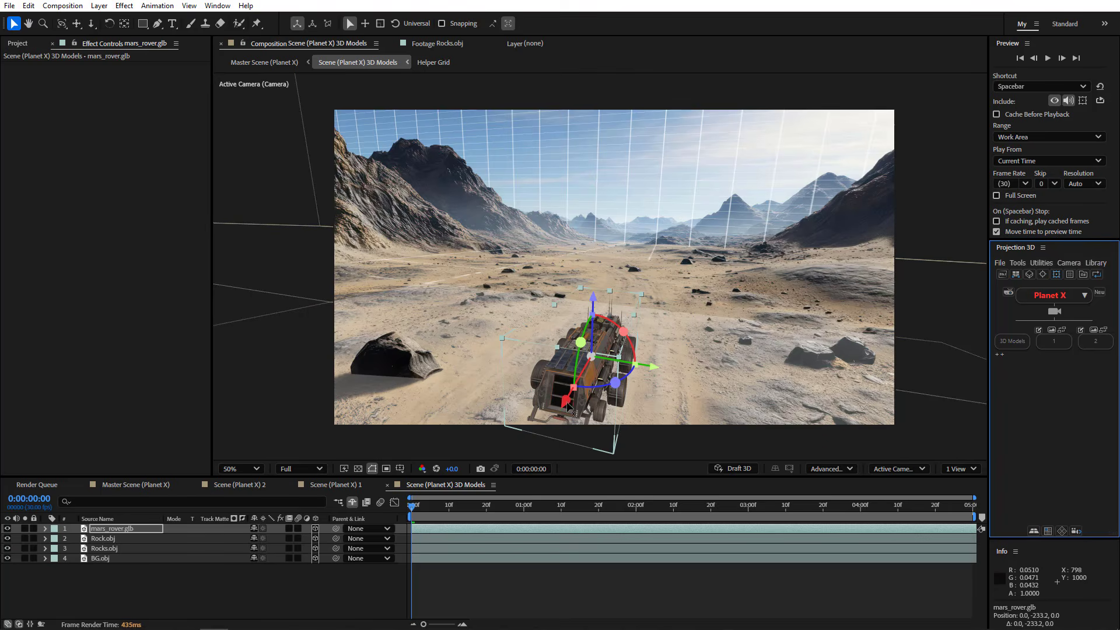
drag(569, 404, 523, 517)
key(comma)
key(comma)
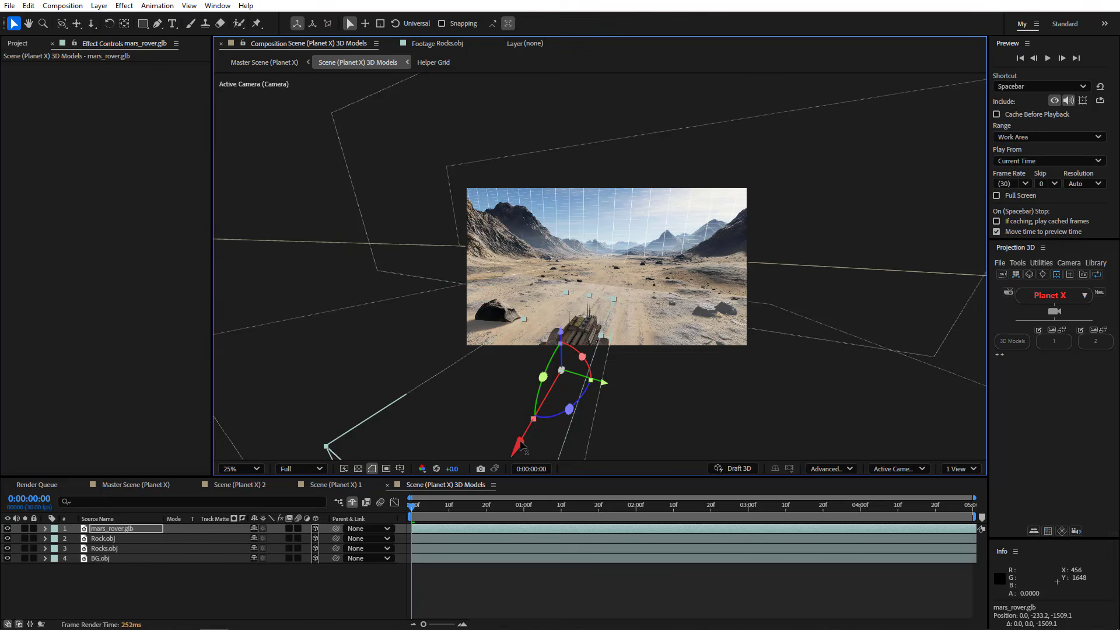
drag(523, 444, 496, 531)
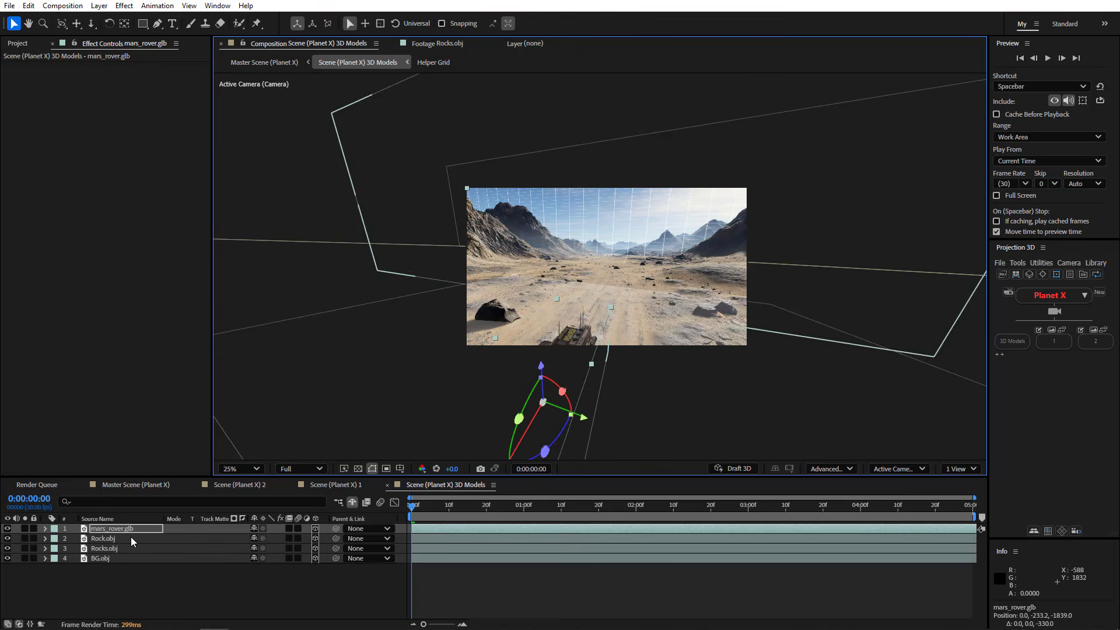
key(p)
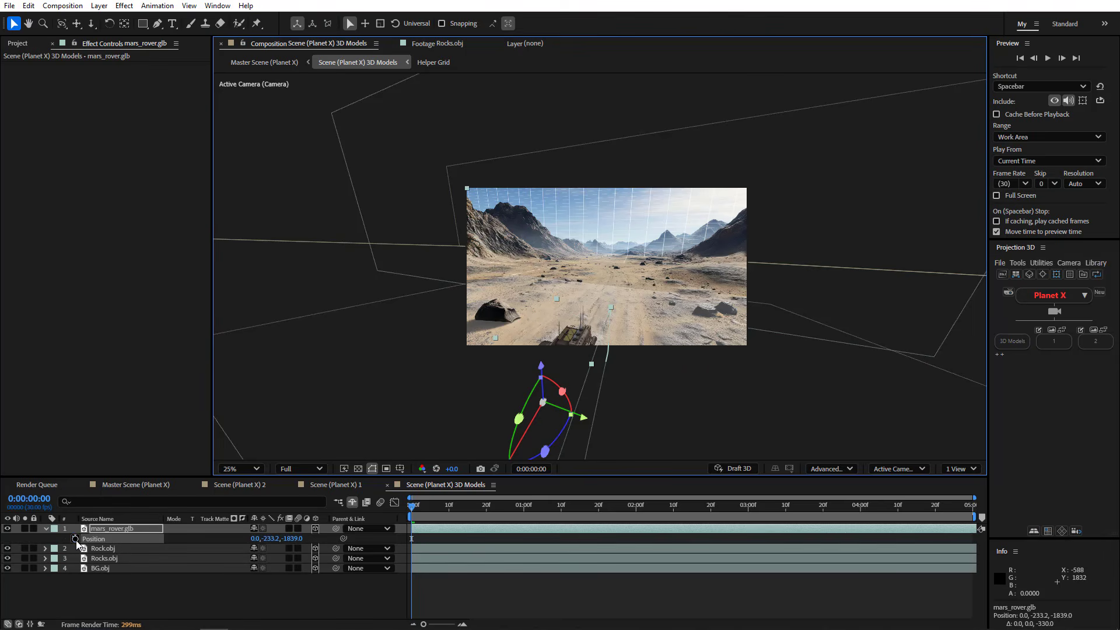
click(76, 538)
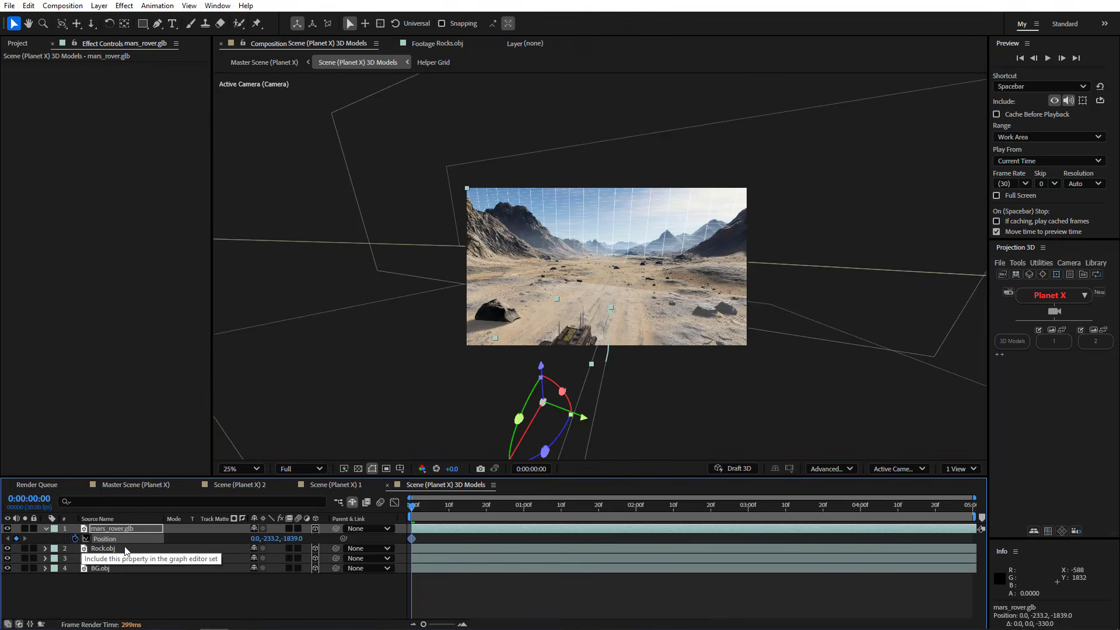
At 0:00:04:29, move the rover far into the valley, to about -2030, -233, 8428, for the end position keyframe.
drag(468, 510, 963, 511)
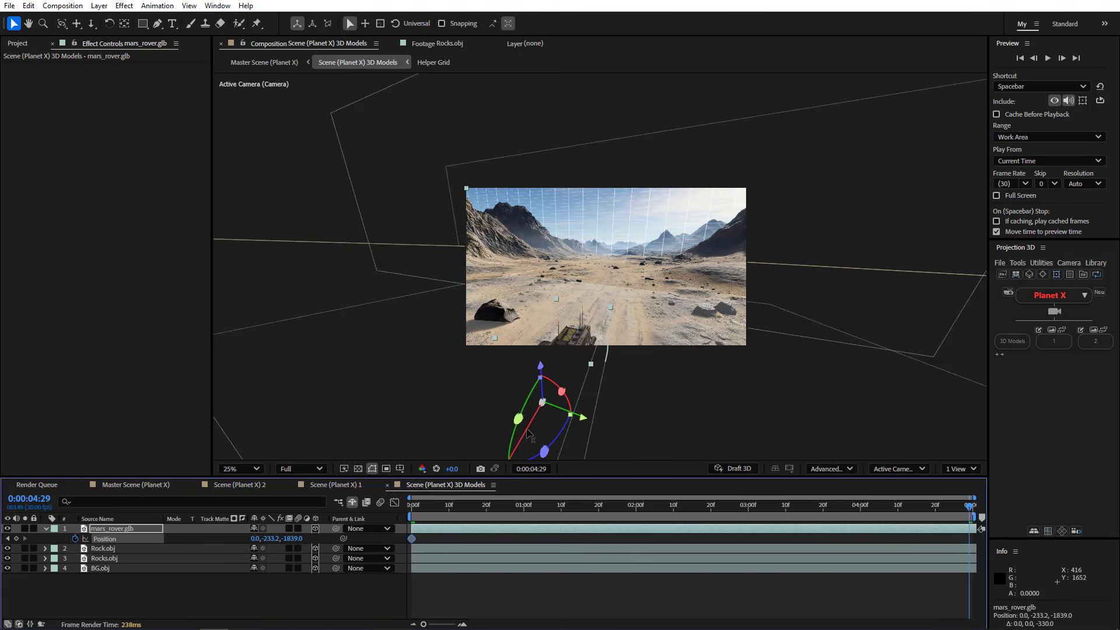
drag(529, 433, 614, 290)
key(period)
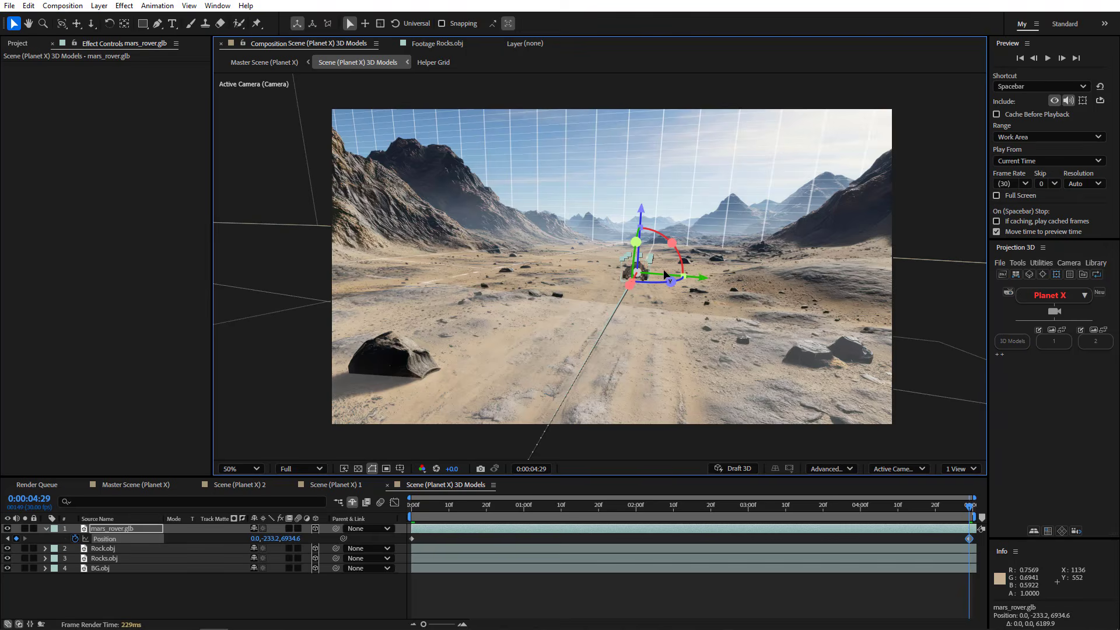
drag(686, 281, 589, 285)
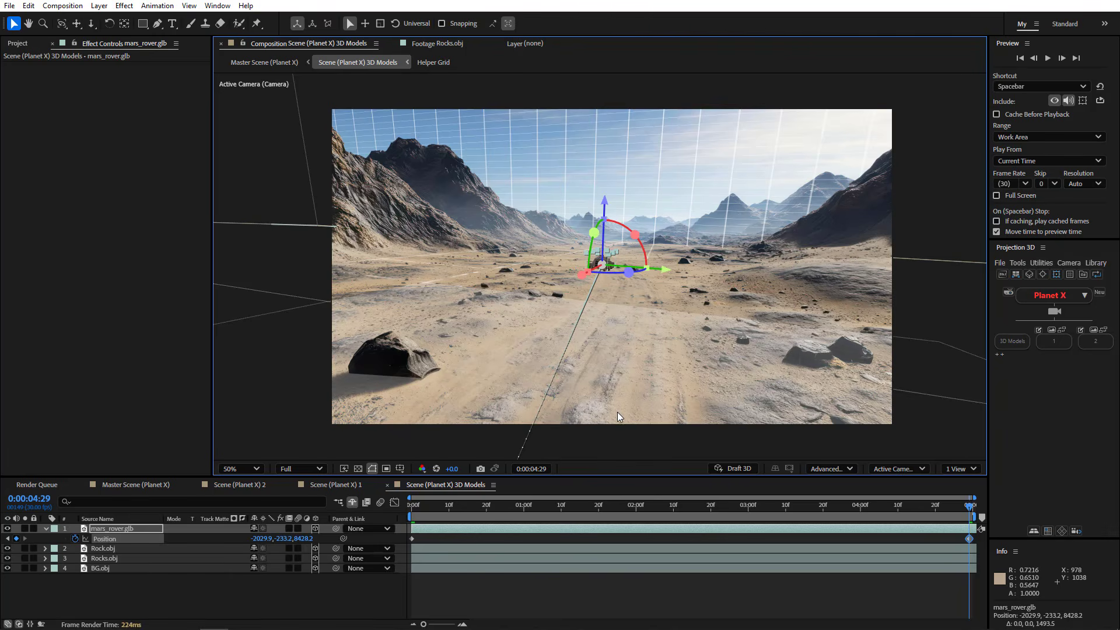
Set the spatial interpolation of the rover's two position keyframes to Continuous Bezier.
click(412, 538)
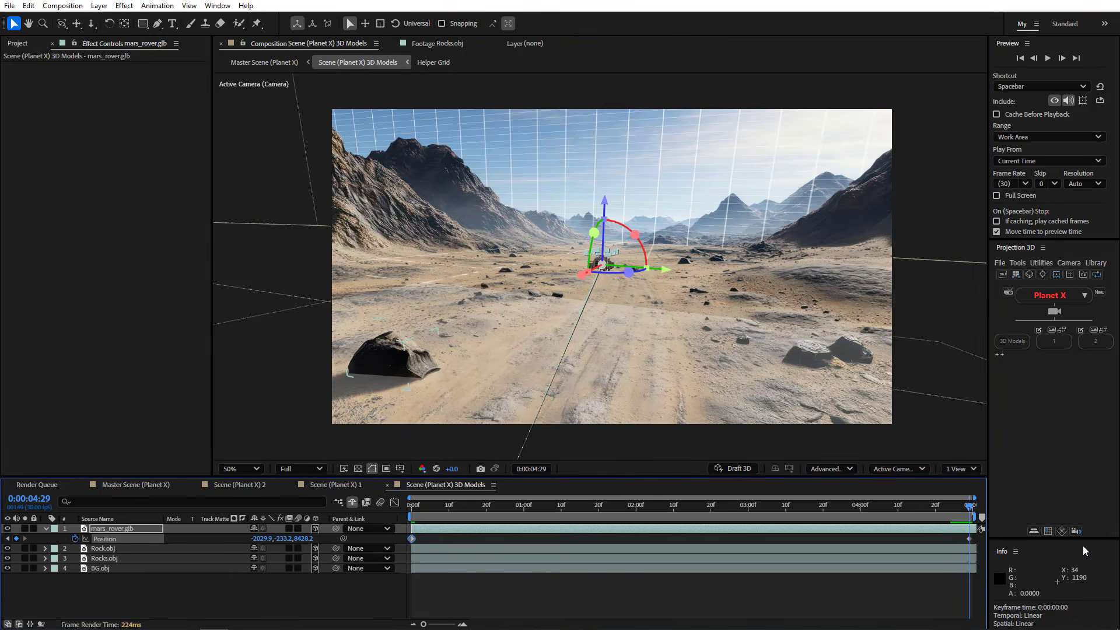
click(971, 538)
right_click(971, 538)
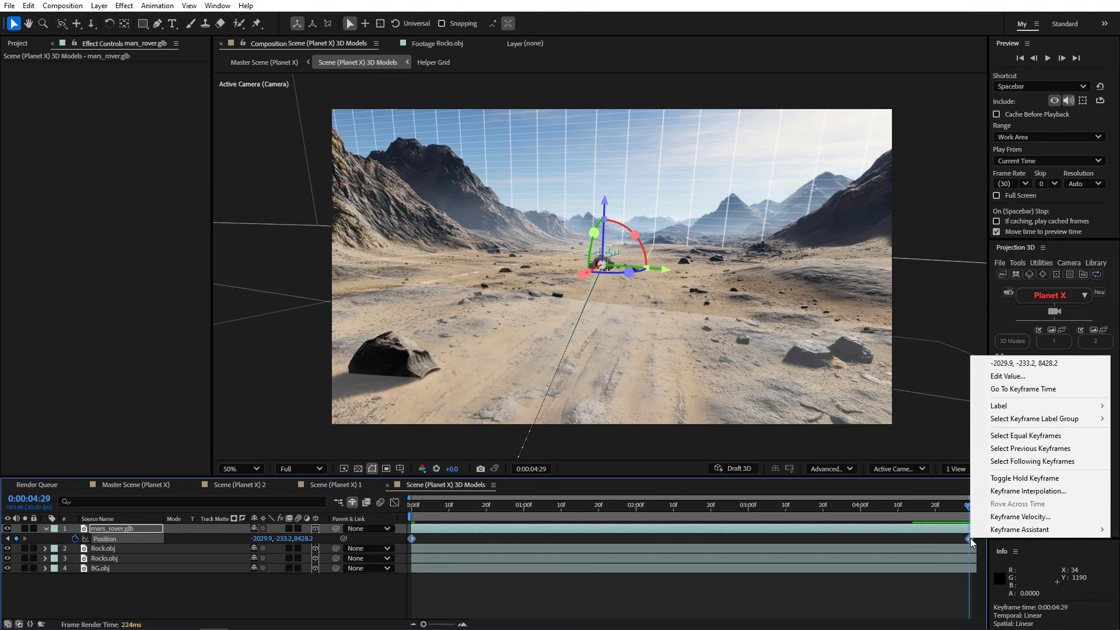
click(1009, 492)
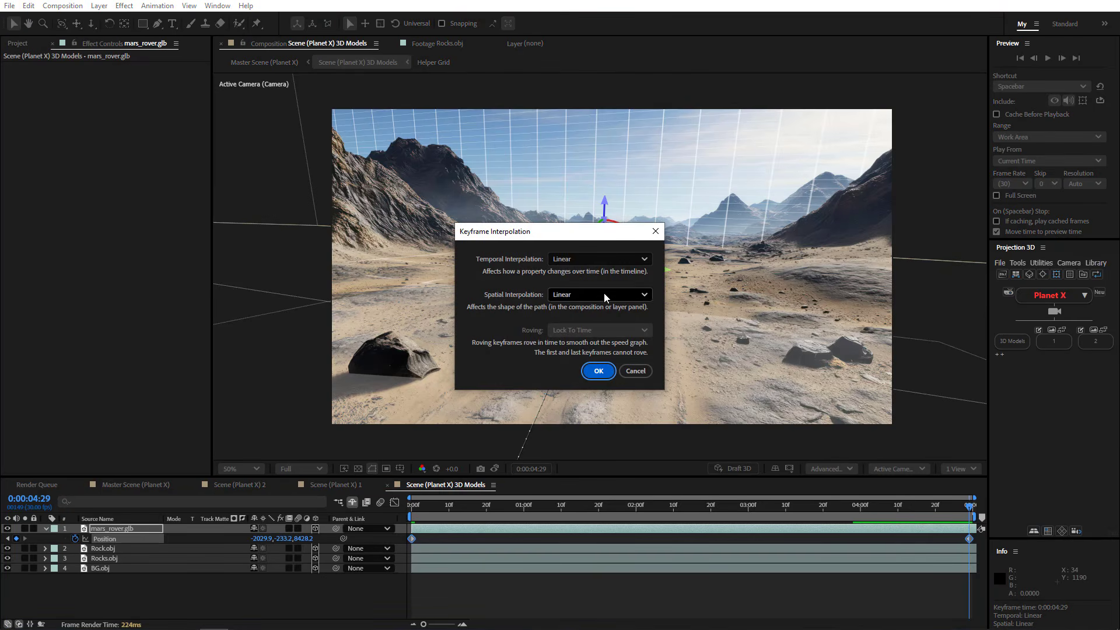
click(603, 294)
click(599, 361)
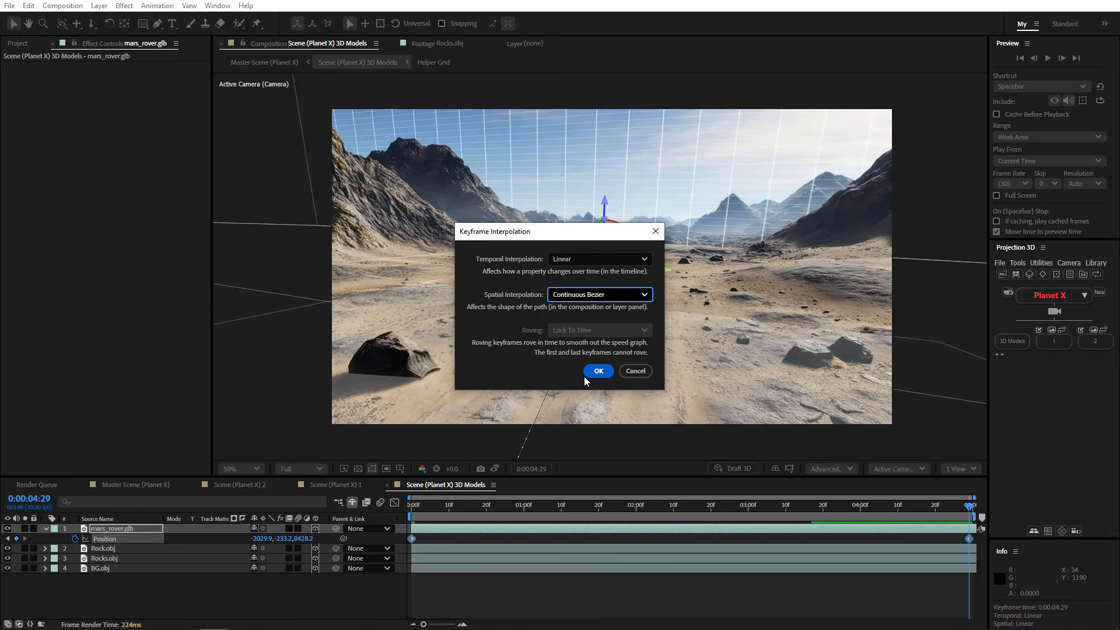
click(588, 375)
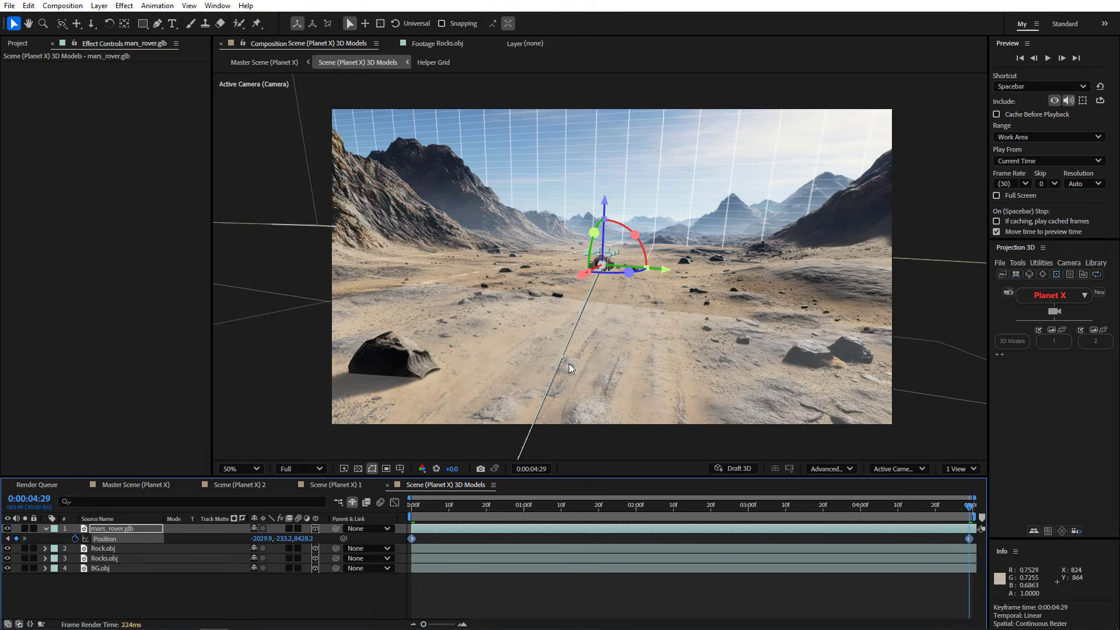
Bend the rover's motion path into a curve by pulling its start handle sideways and its end handle out in the top view.
drag(564, 356, 611, 352)
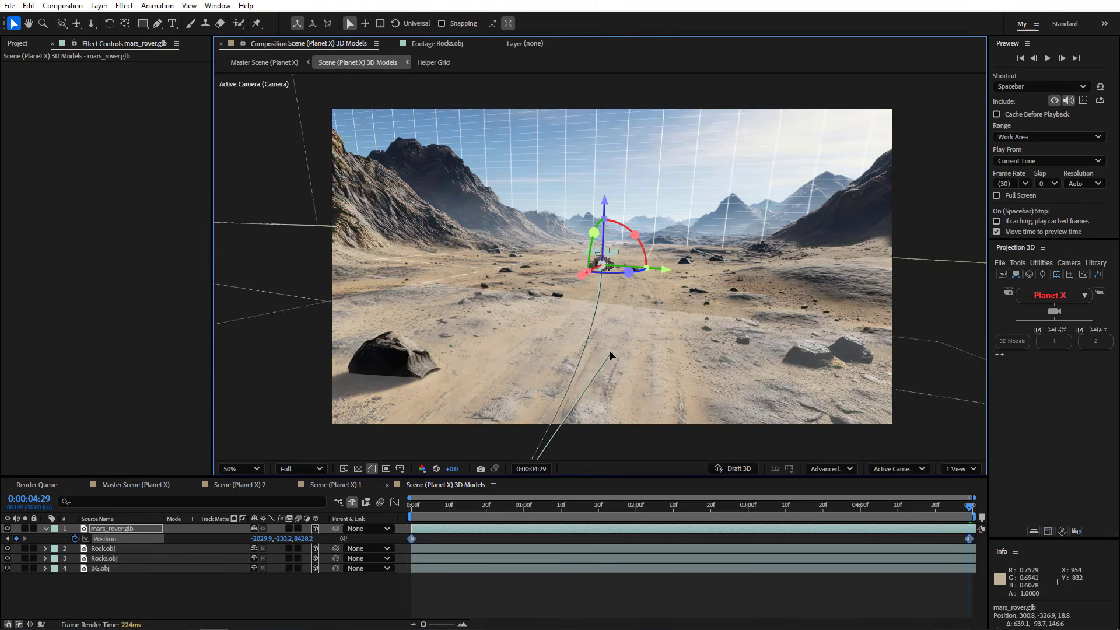
click(1049, 529)
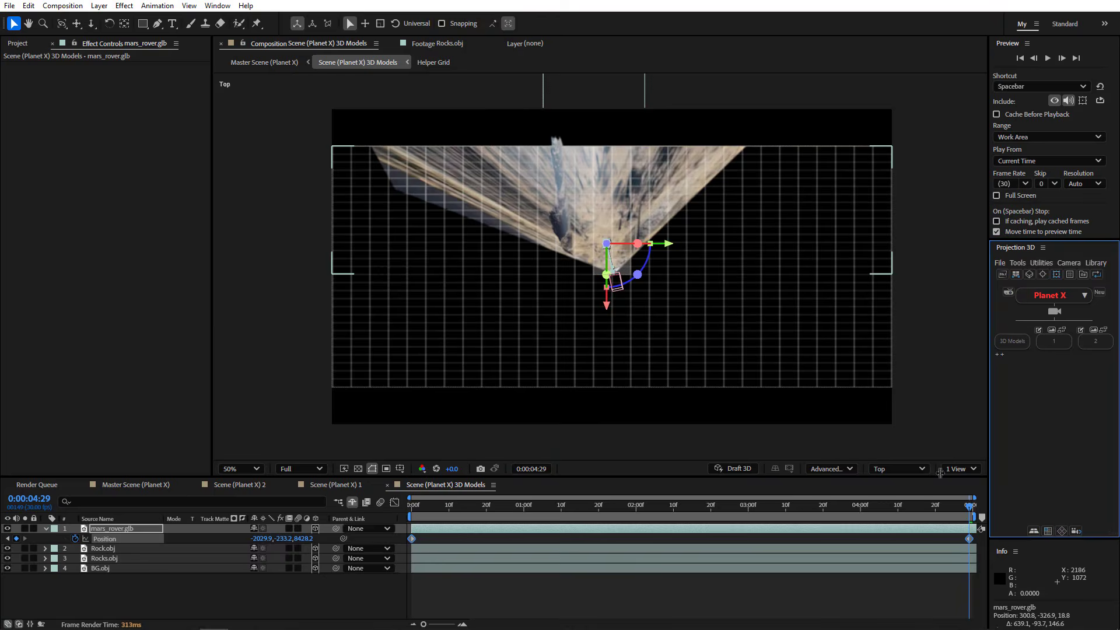
scroll(588, 266, up, 4)
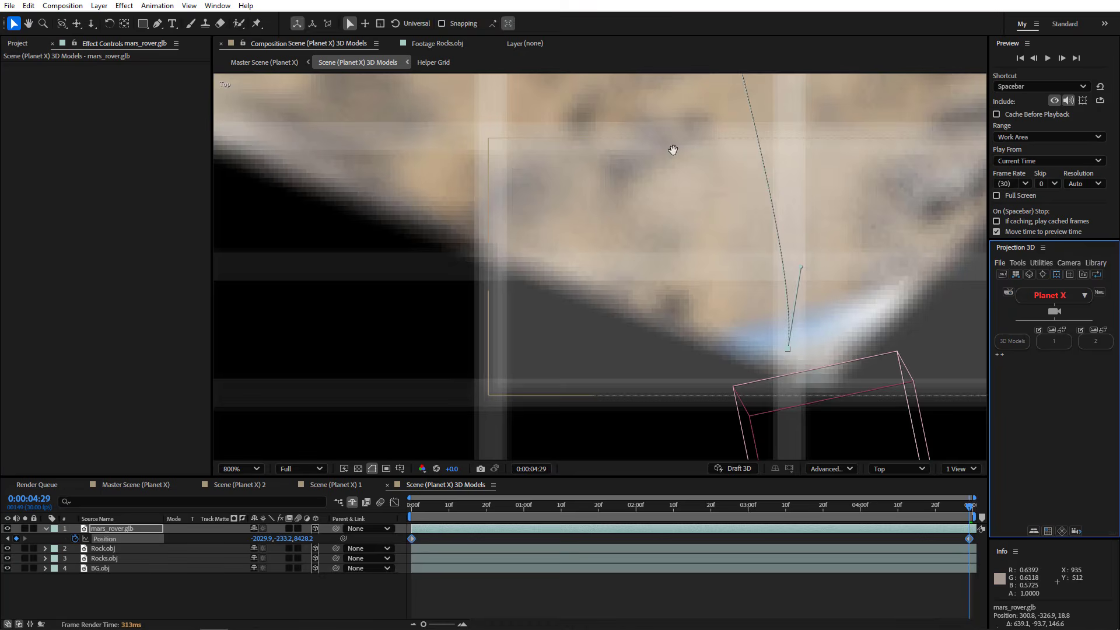
drag(670, 148, 559, 424)
drag(602, 246, 722, 352)
scroll(720, 348, down, 3)
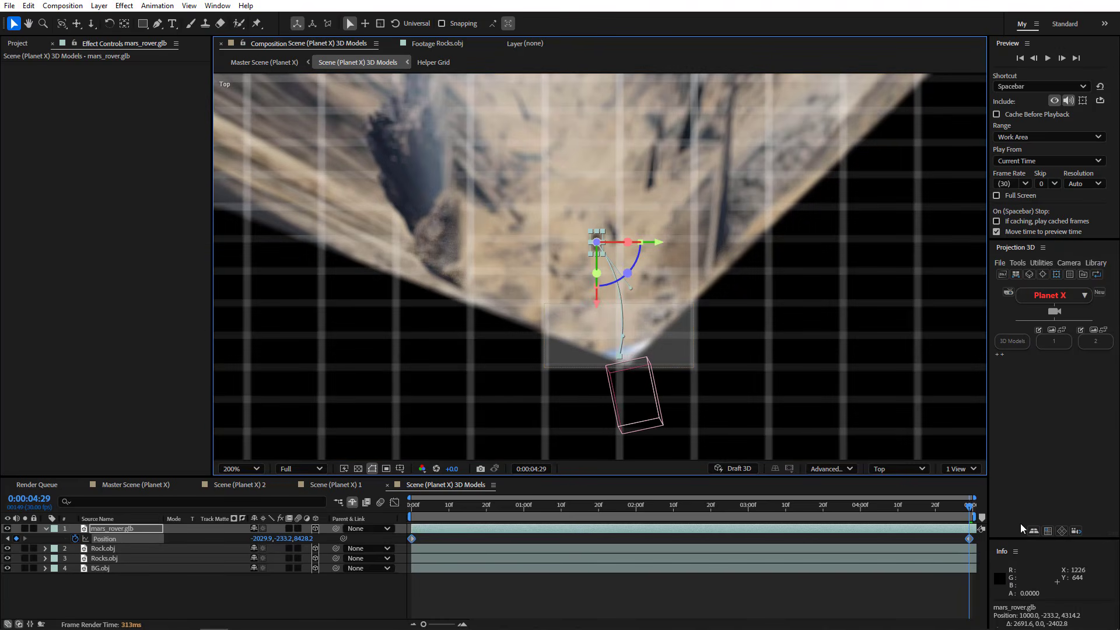
Fine-tune both Bezier handles of the rover's motion path in the camera view to smooth the curve.
click(1034, 531)
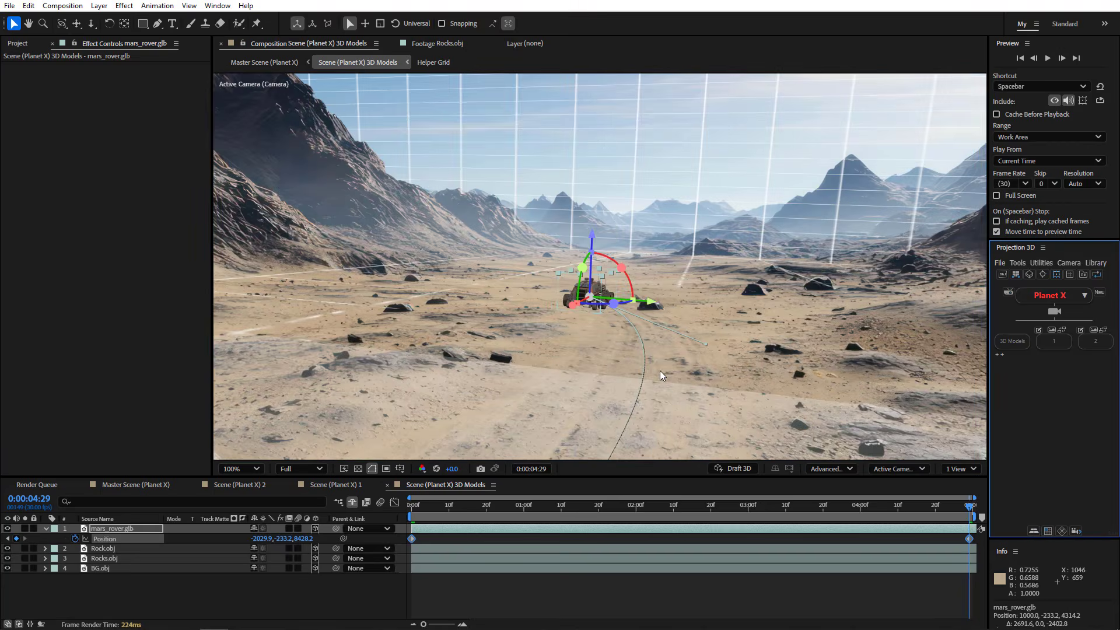
drag(653, 389, 630, 313)
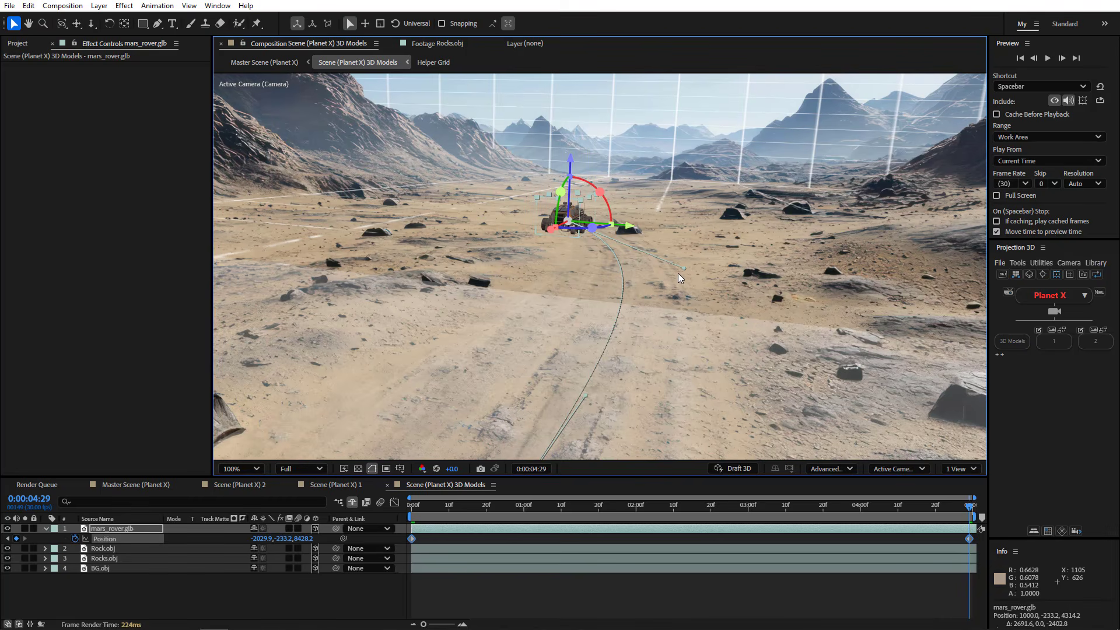
drag(682, 269, 675, 270)
key(comma)
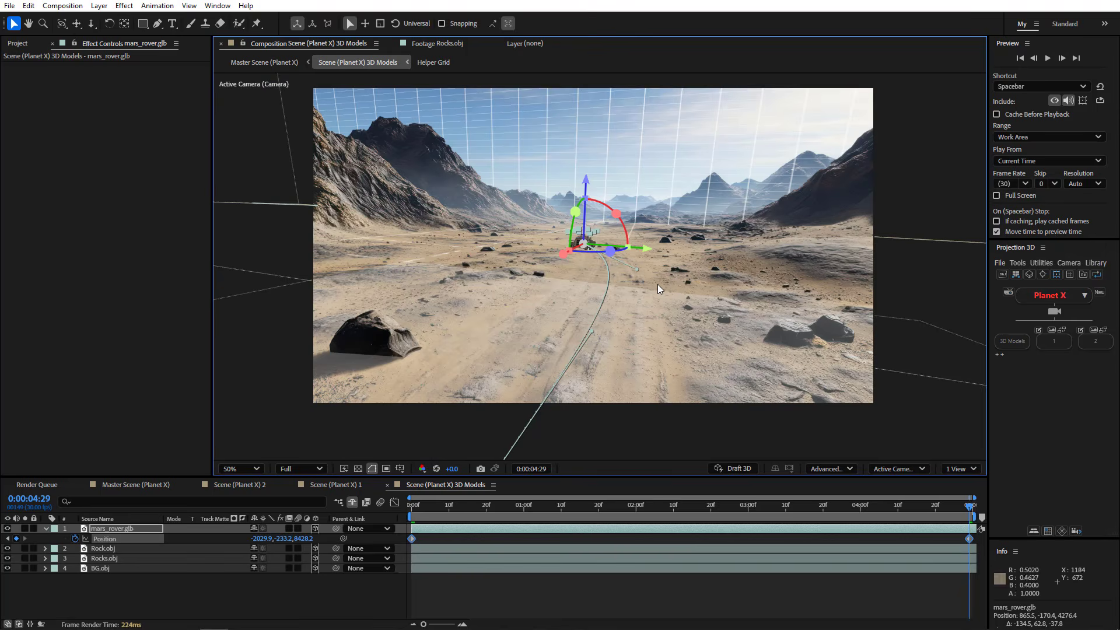
drag(591, 332, 586, 340)
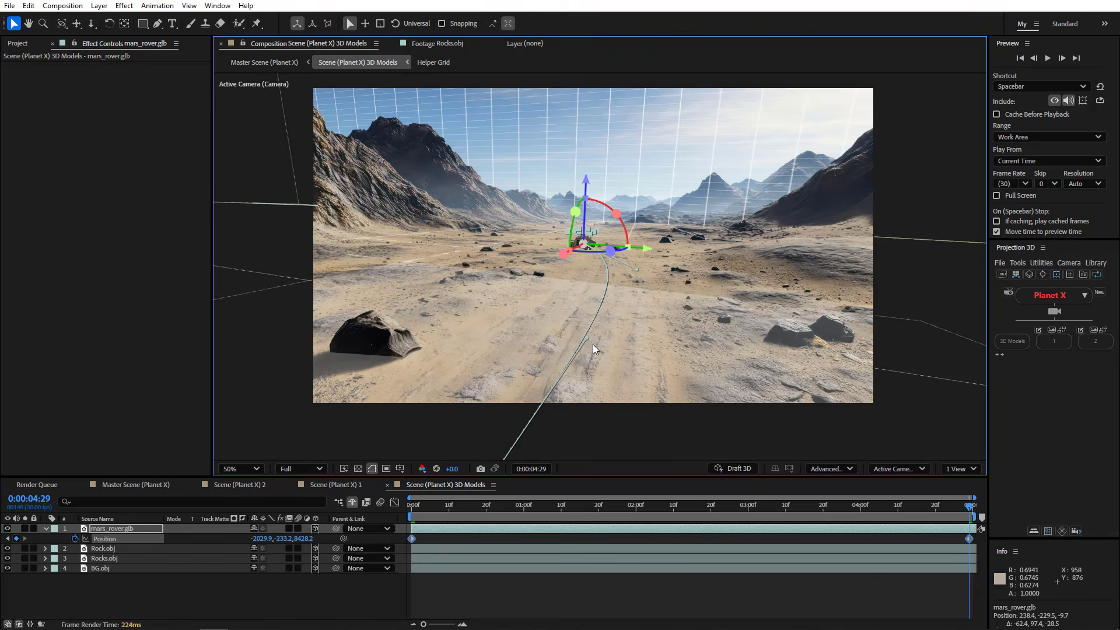
key(period)
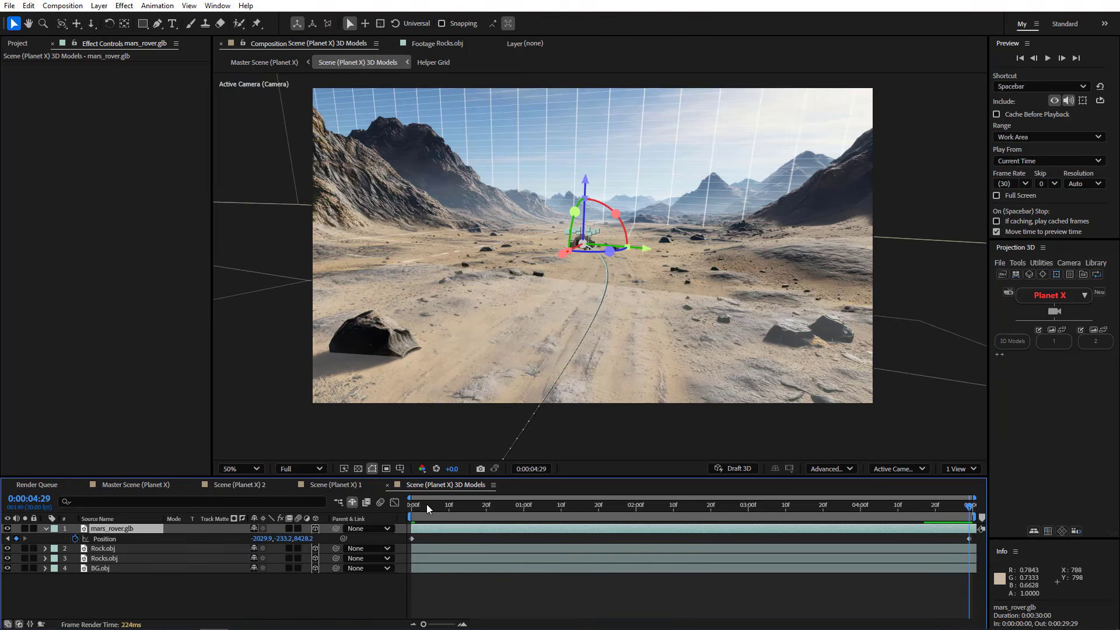
Preview the rover's drive and set the auto-orientation of mars_rover.glb to Orient Along Path.
drag(425, 504, 1053, 576)
drag(926, 569, 378, 494)
drag(572, 504, 410, 510)
click(410, 513)
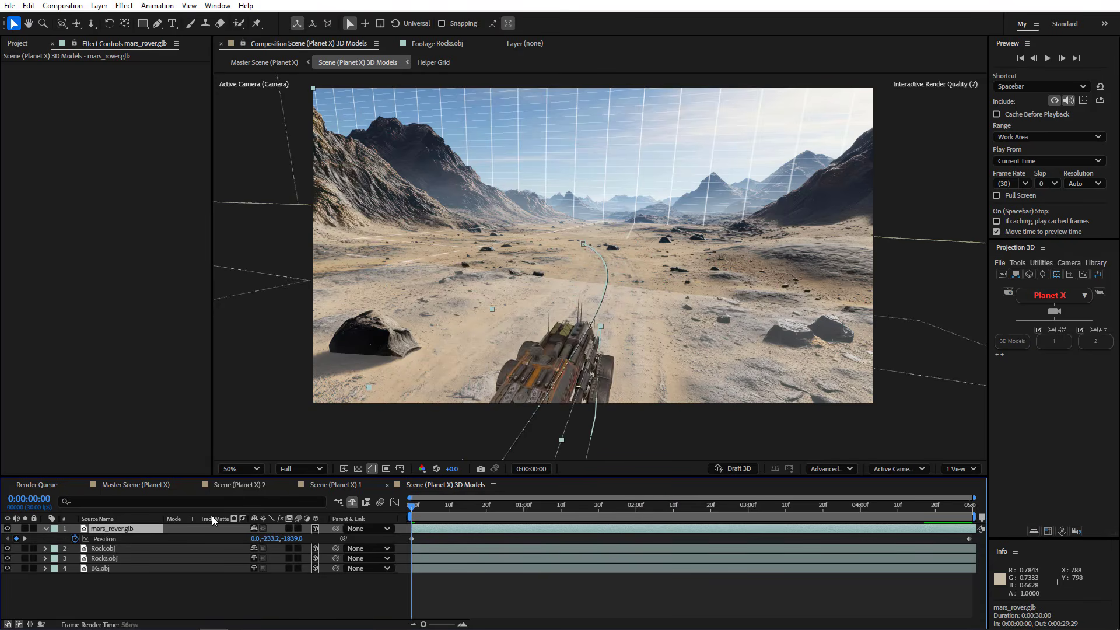
right_click(115, 528)
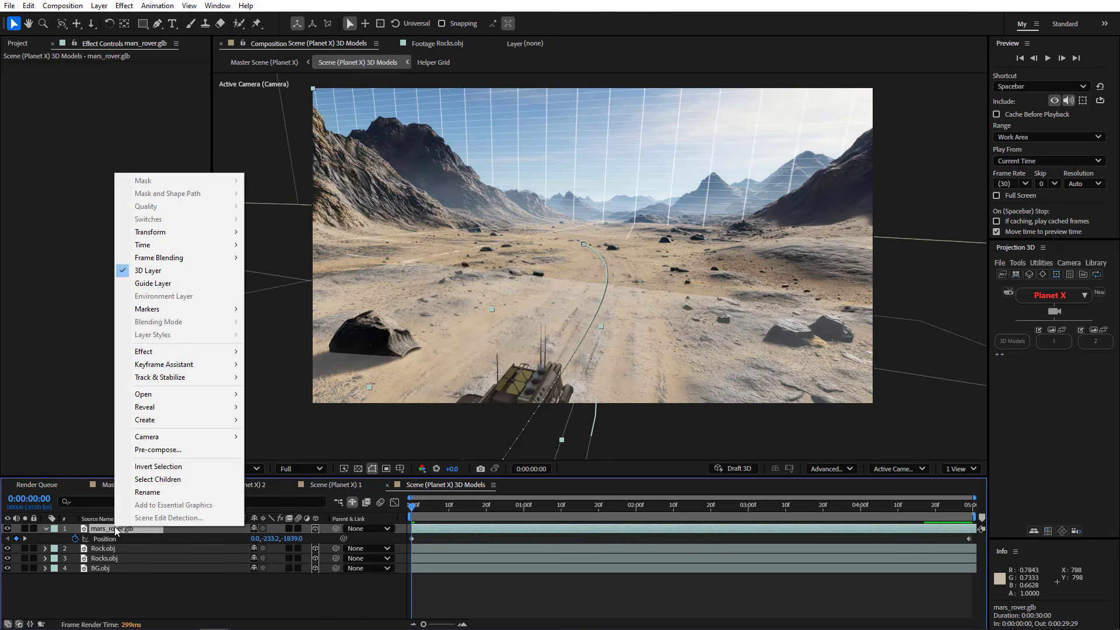
mouse_move(186, 232)
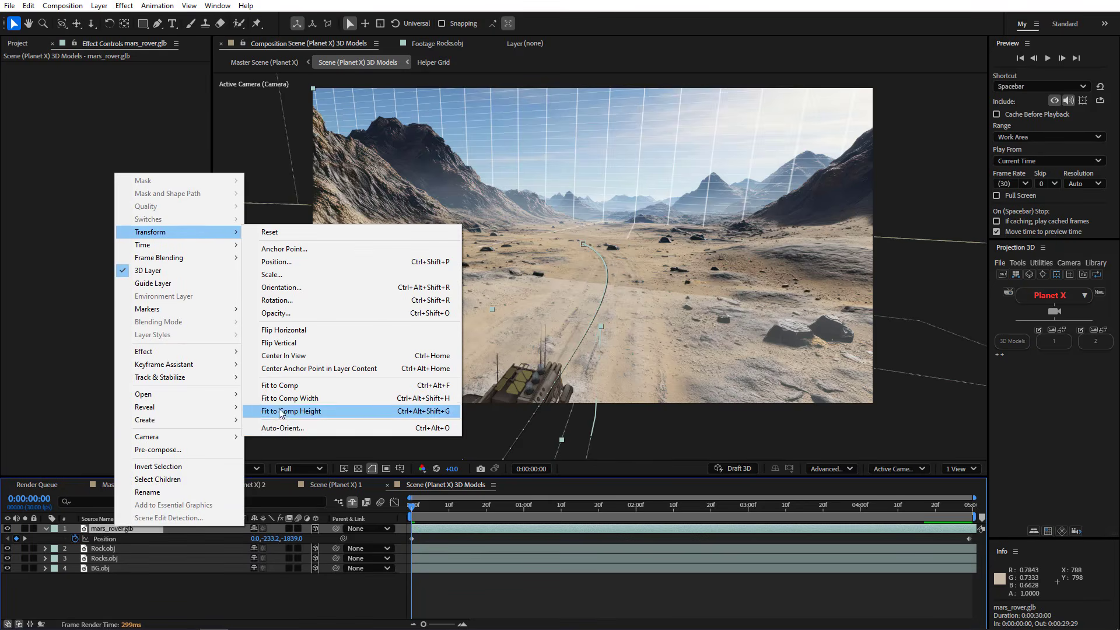
click(286, 428)
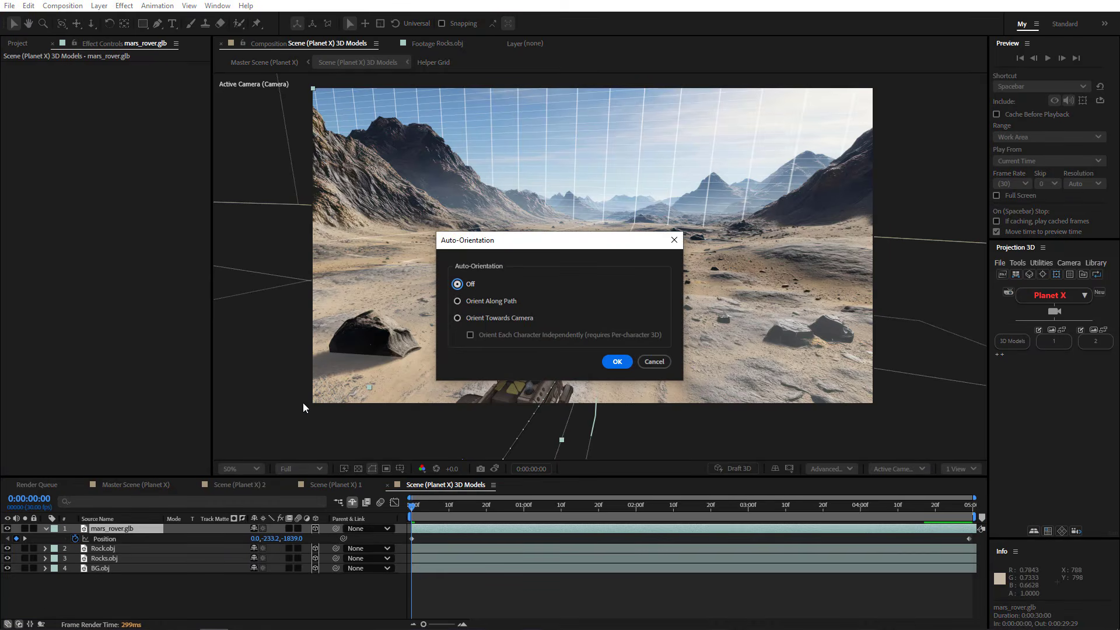
click(490, 301)
click(617, 362)
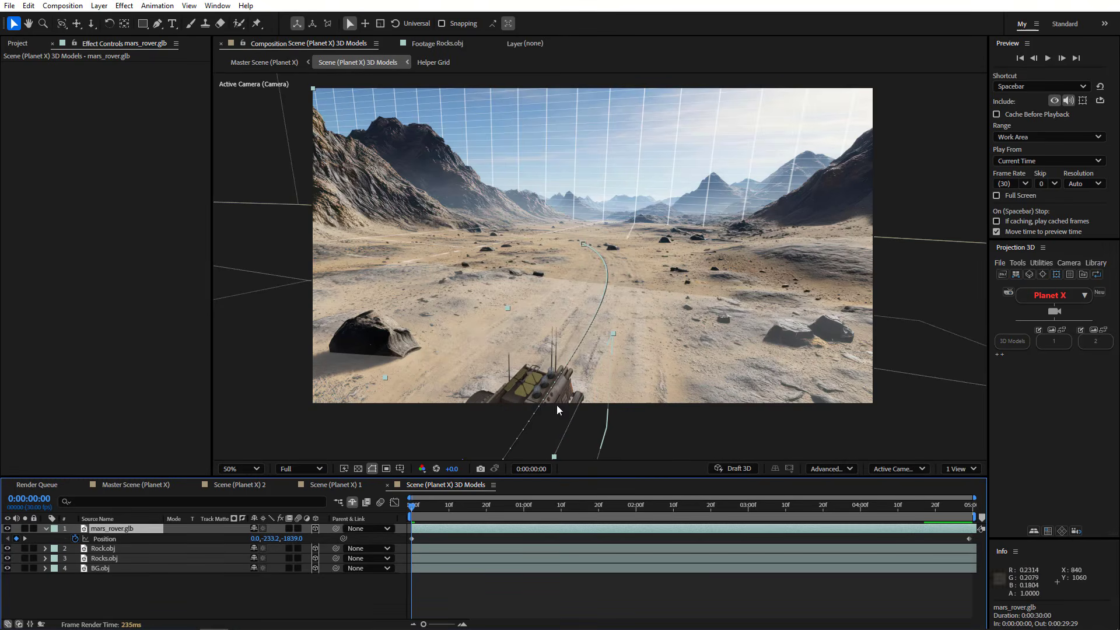
drag(411, 513, 259, 423)
In the master scene, keyframe the Movie Camera's Position and Point of Interest at 0:00:00:00.
click(141, 485)
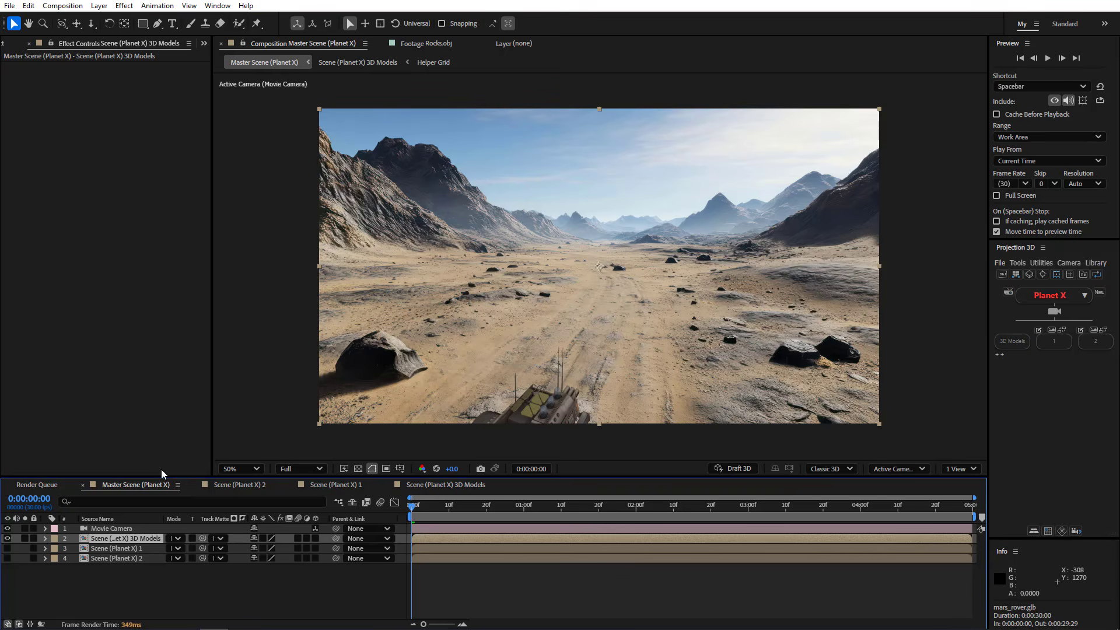
click(113, 528)
key(p)
click(75, 538)
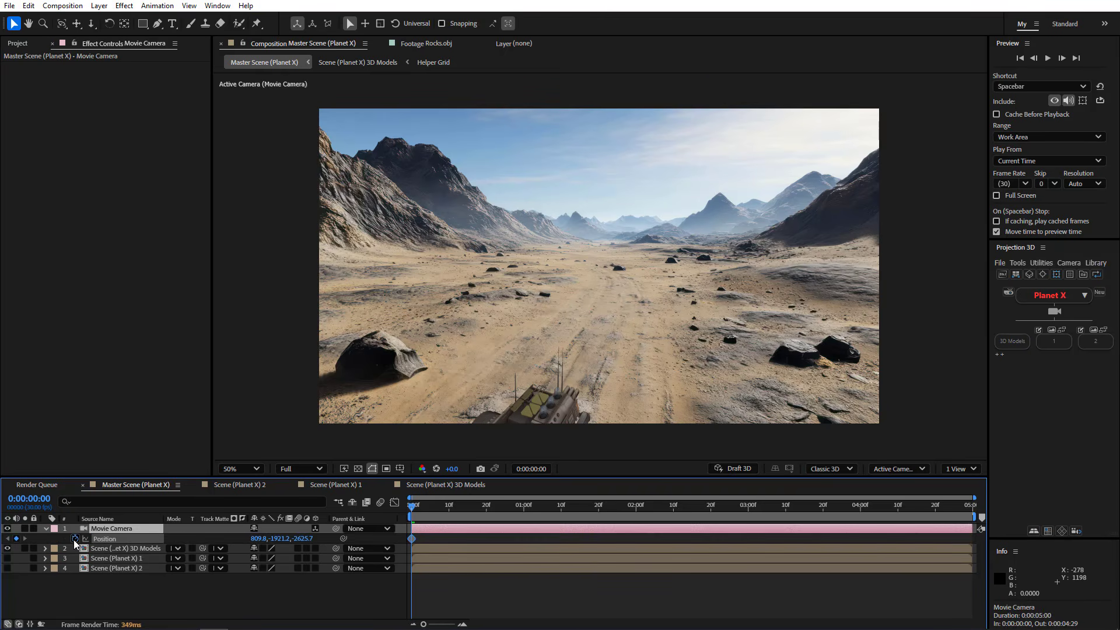
key(shift+a)
click(75, 539)
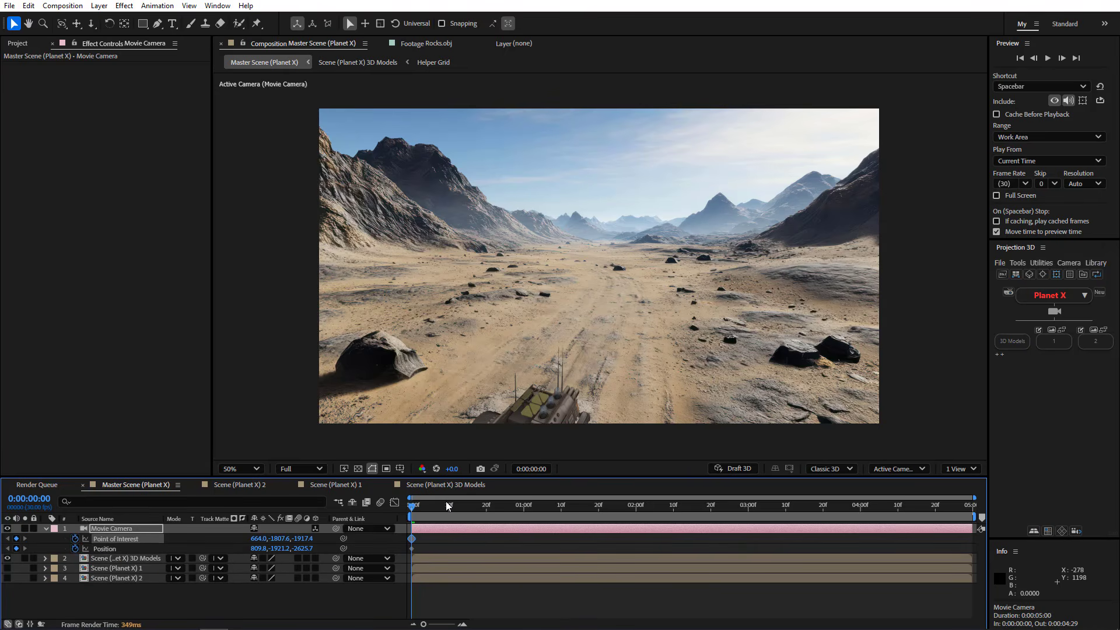
Animate the Movie Camera from Position about 746, -868, -1621 beside the rover at 0:00:00:00 to a raised default view, about 776, -2398, -2569, at 0:00:04:29.
drag(601, 318, 693, 281)
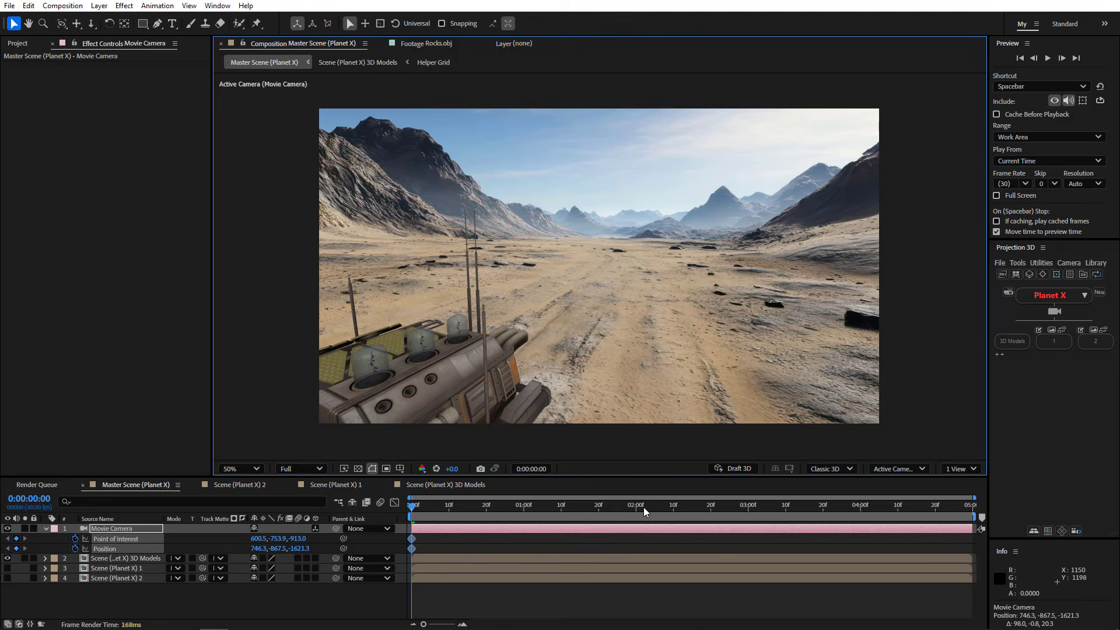
drag(650, 510, 1004, 510)
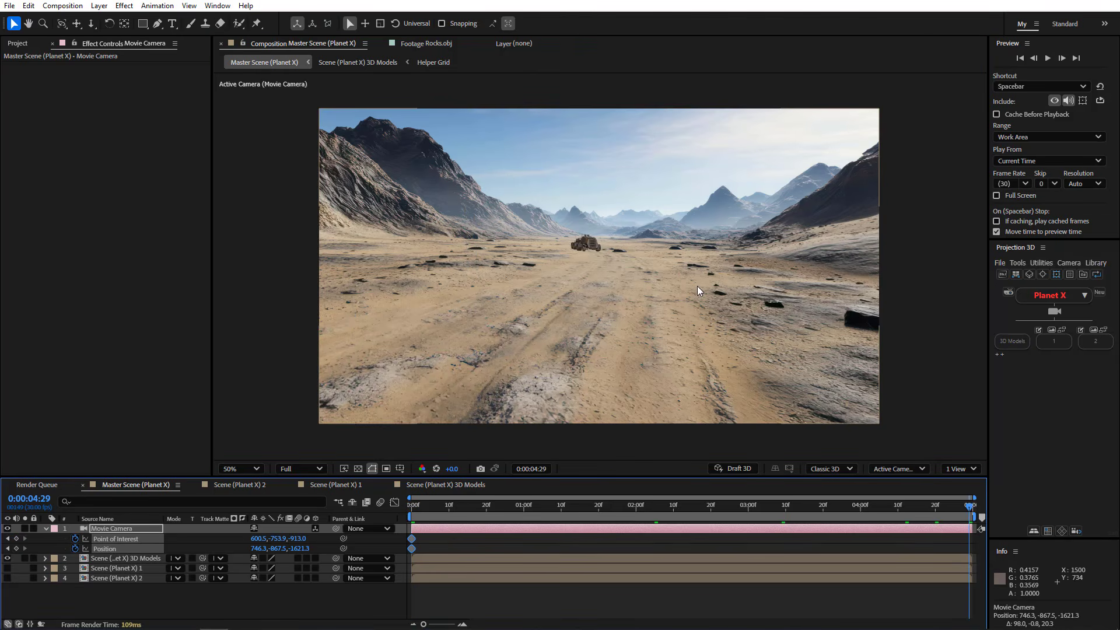
click(1058, 311)
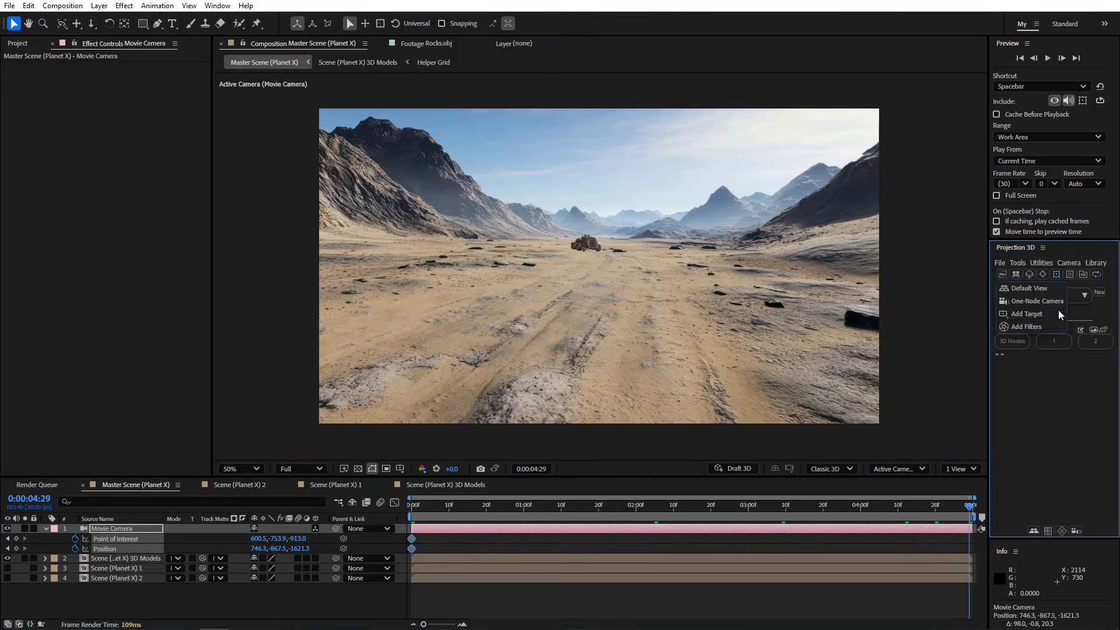
click(1029, 289)
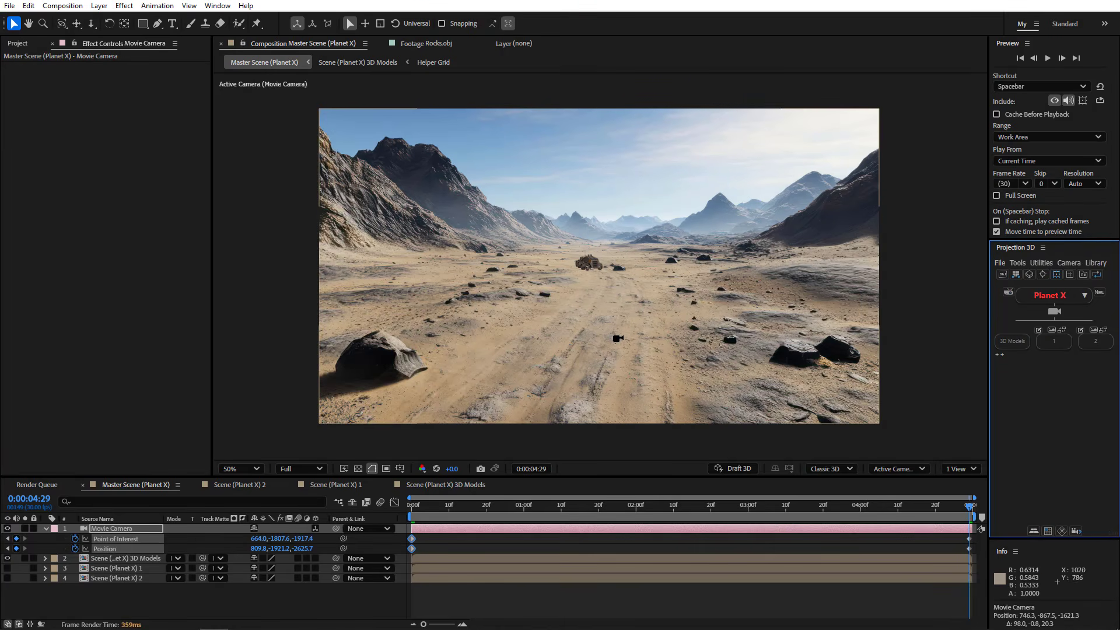
drag(618, 339, 598, 319)
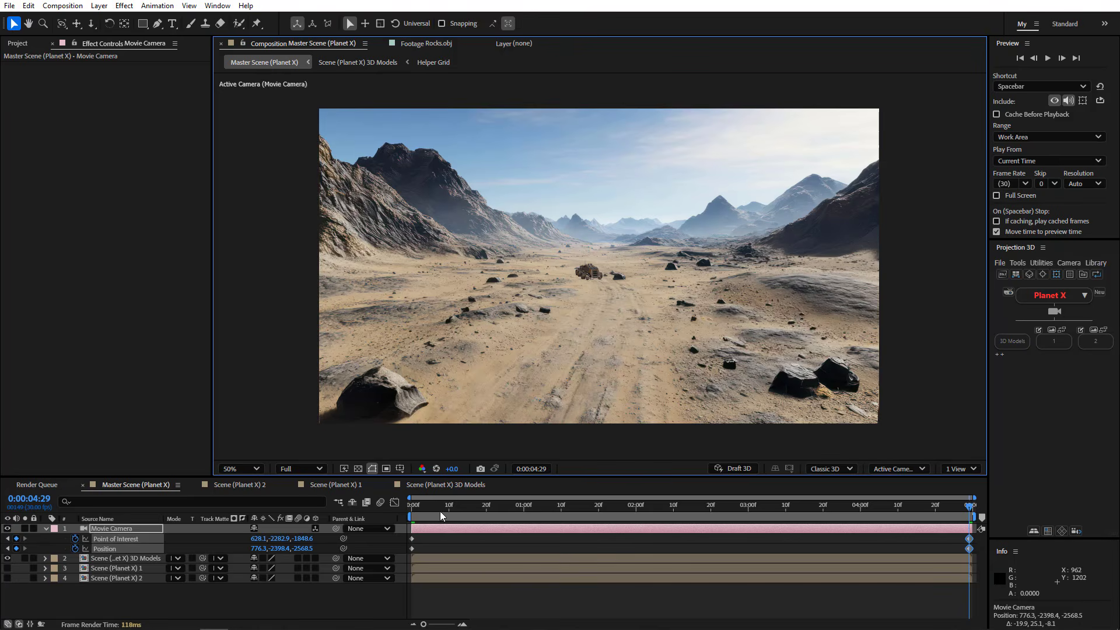
Play the camera animation from the first frame to check its movement against the rover's drive.
drag(440, 511, 363, 511)
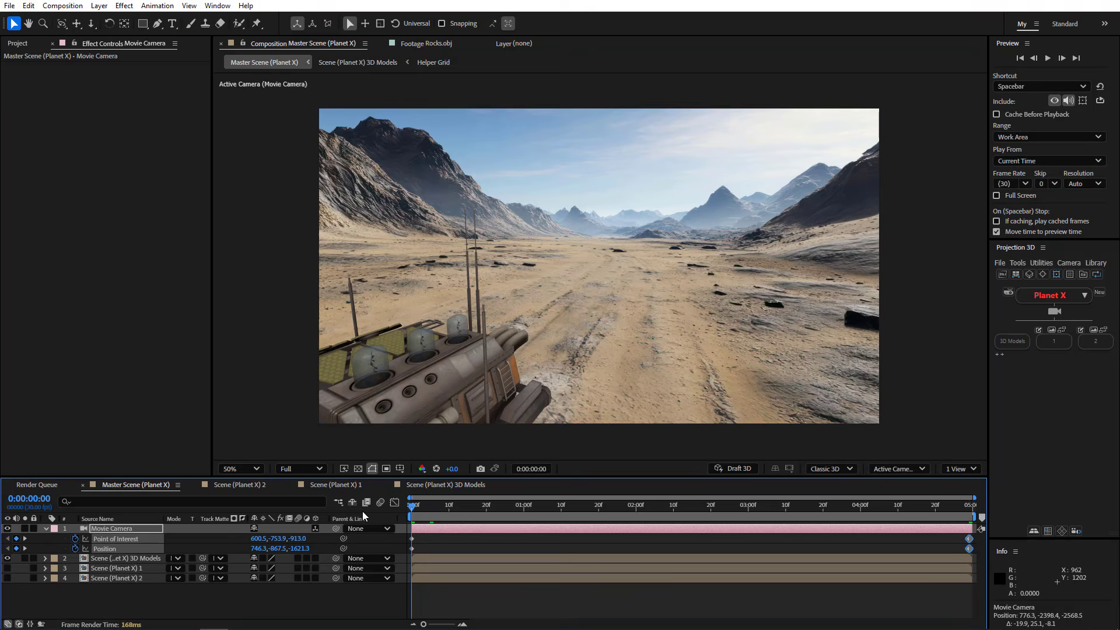
click(1047, 58)
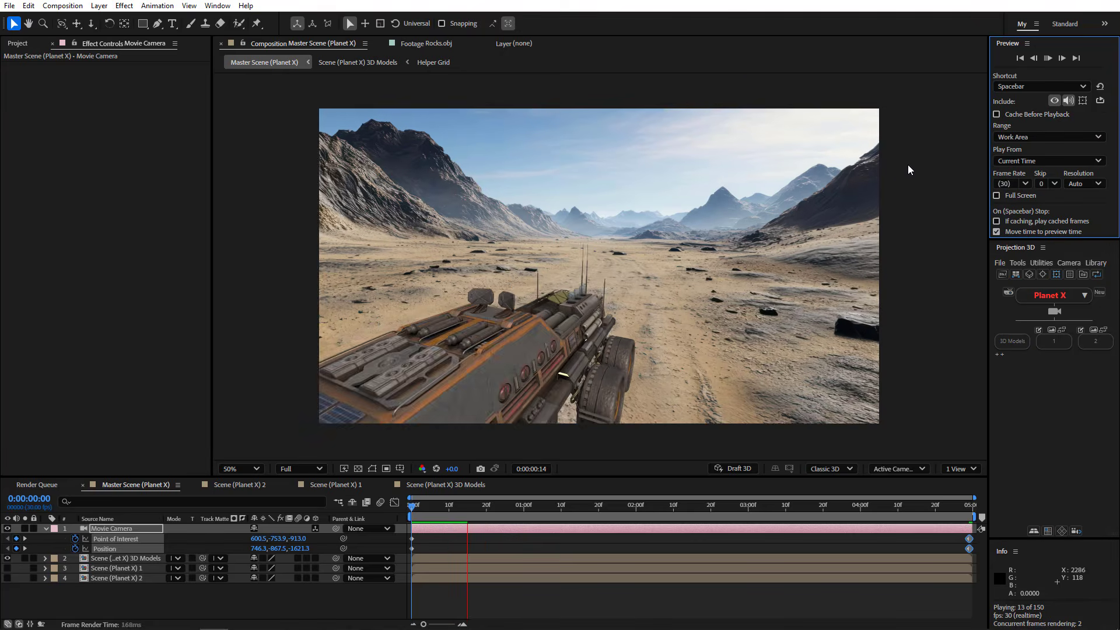
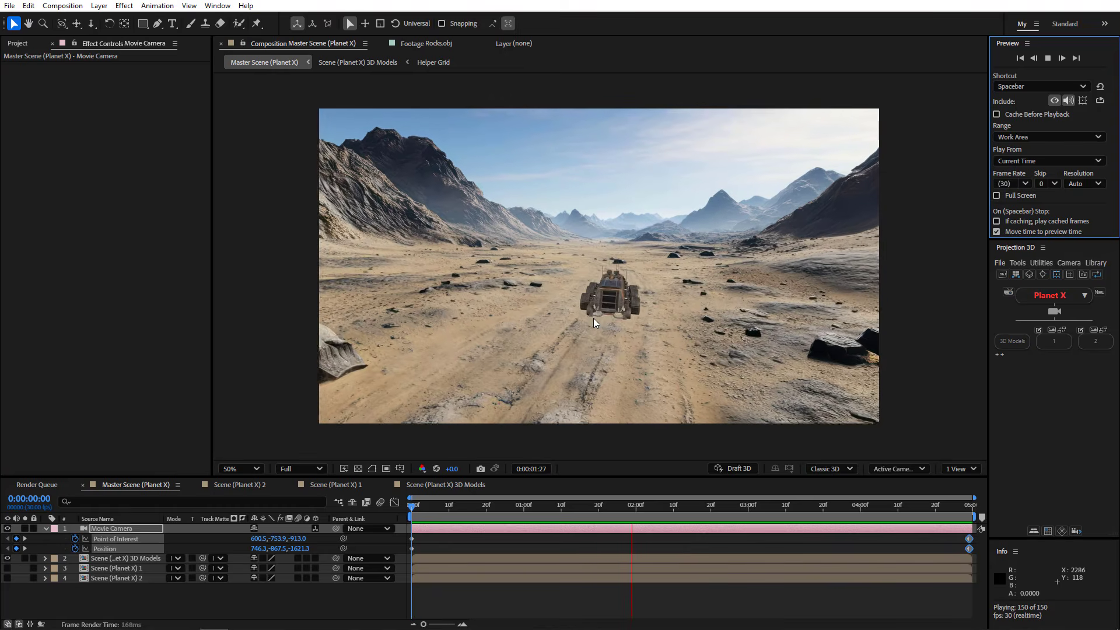
click(594, 317)
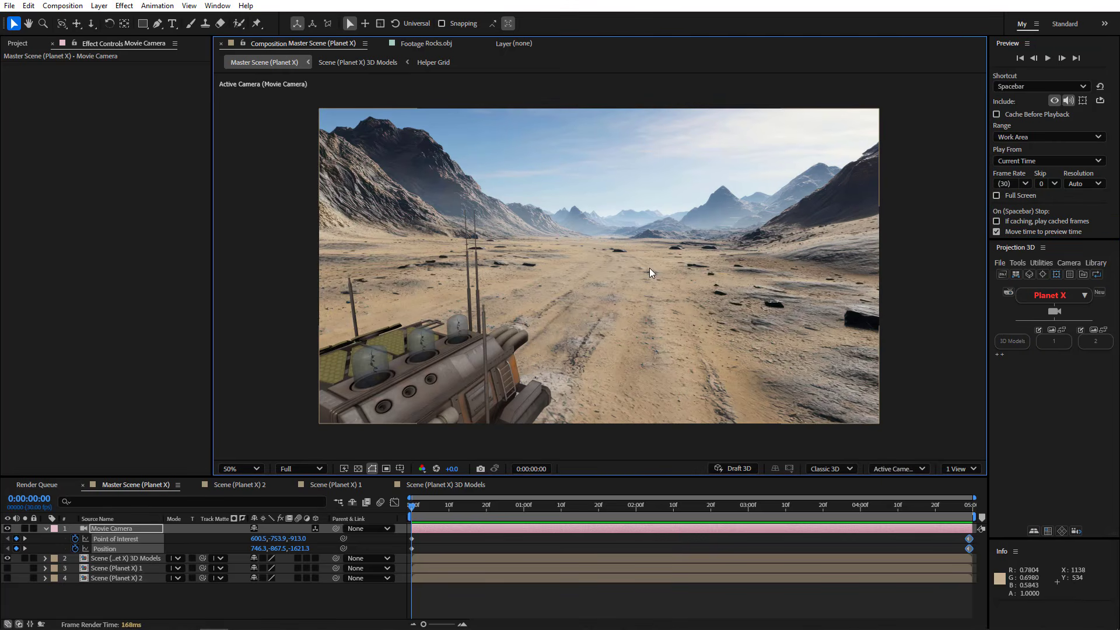
At 0:00:01:14, add a shadow-casting Environment light at 100% intensity to the Scene (Planet X) 3D Models composition.
drag(500, 512, 576, 506)
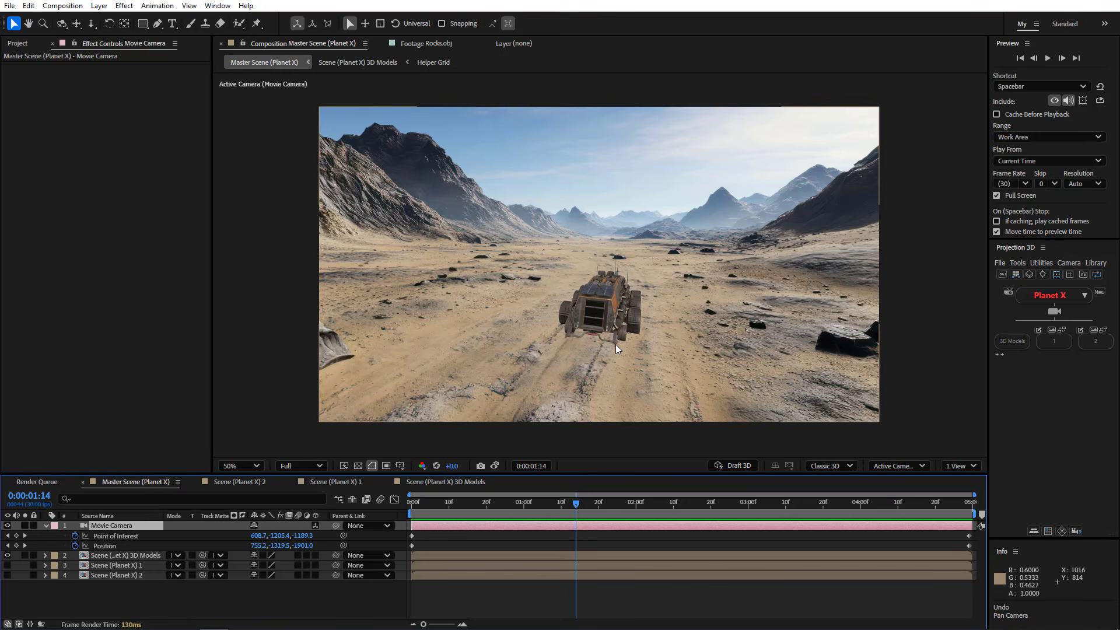
click(436, 485)
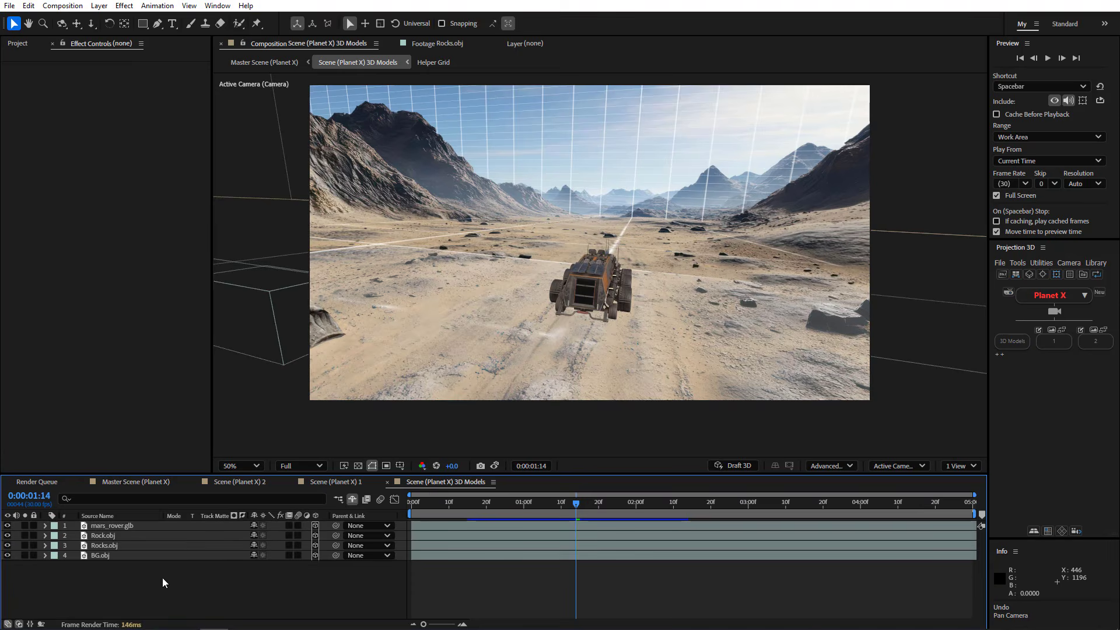
right_click(139, 583)
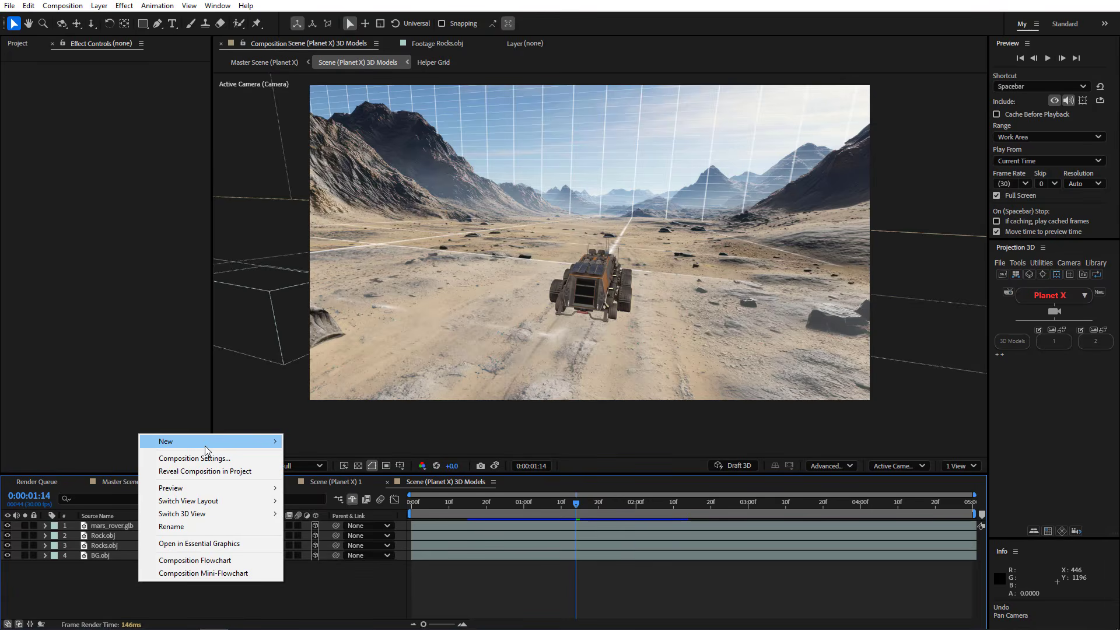
mouse_move(198, 442)
click(311, 484)
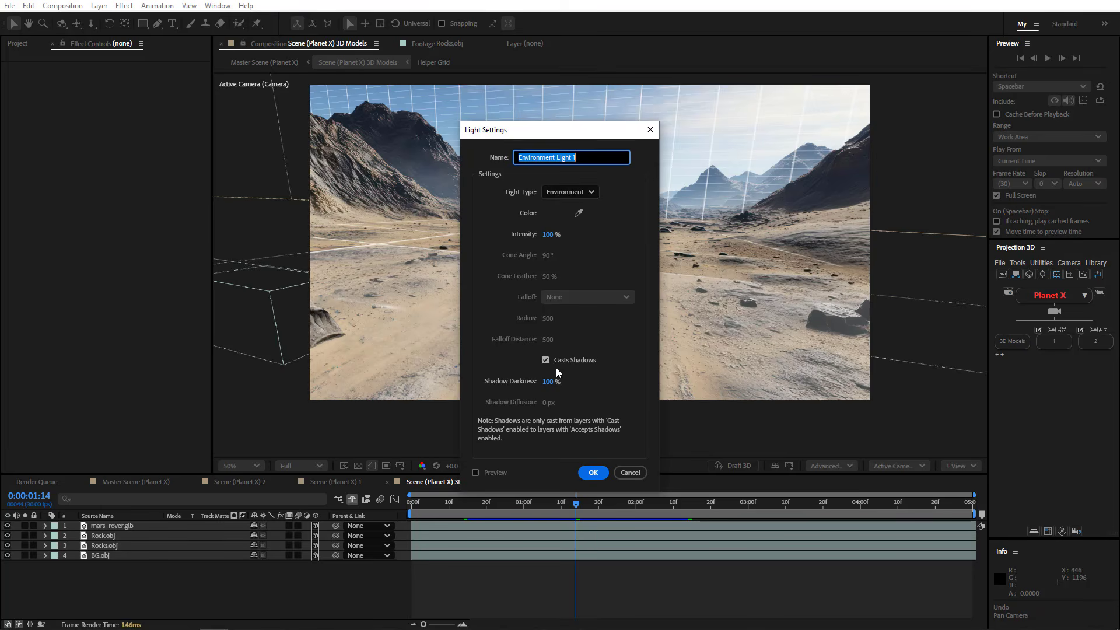
click(593, 472)
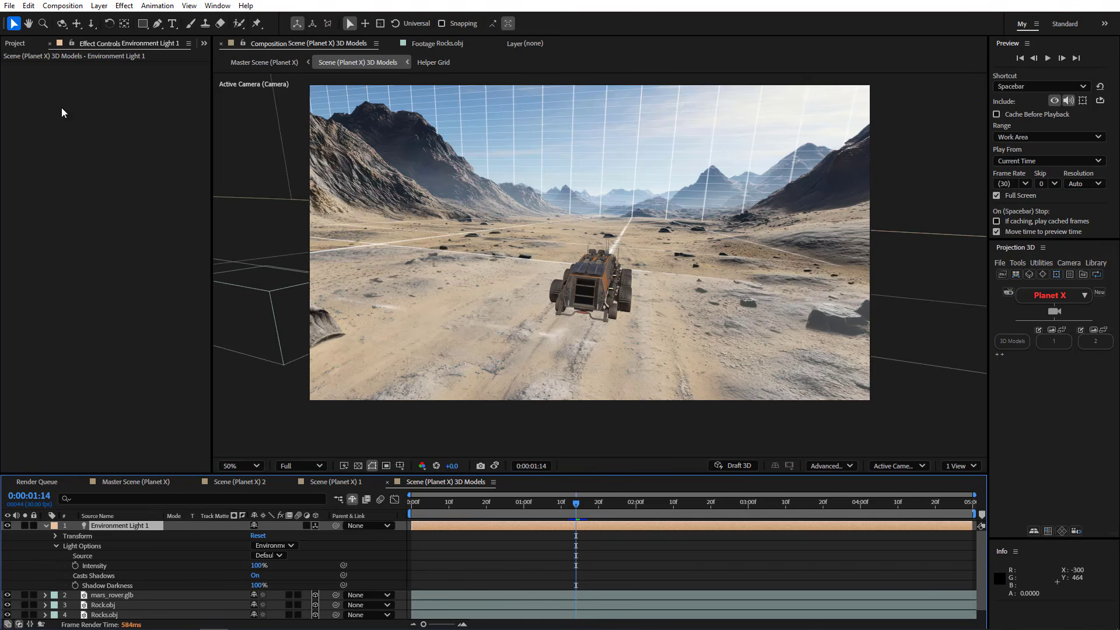
Add Original_Image.jpeg to the composition as the environment light's source and set the light's intensity to 130%.
click(16, 45)
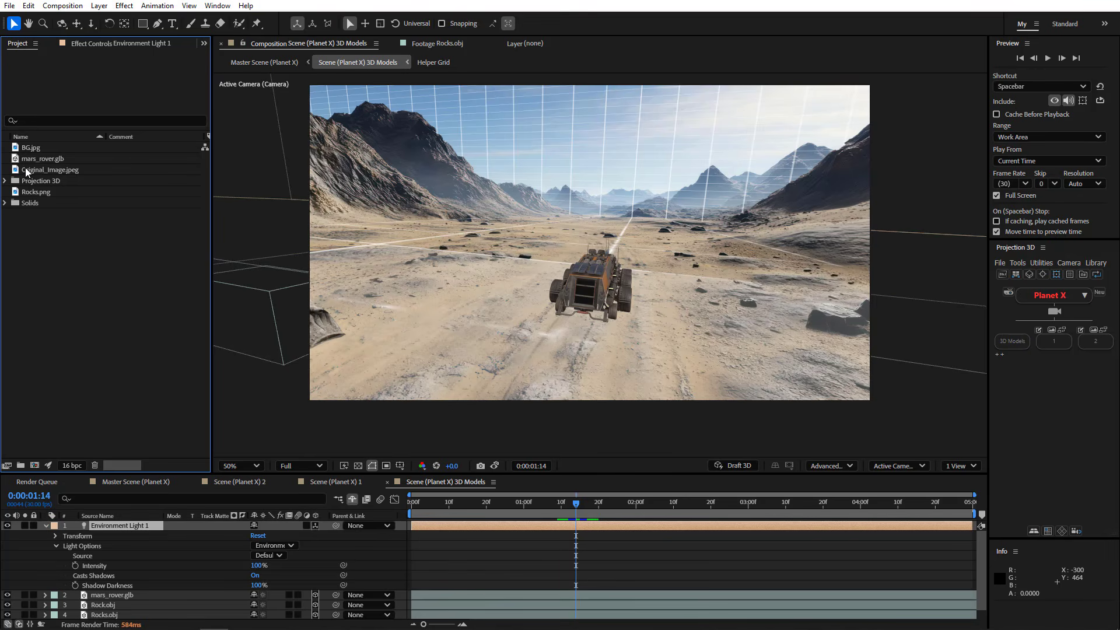
drag(61, 172, 129, 561)
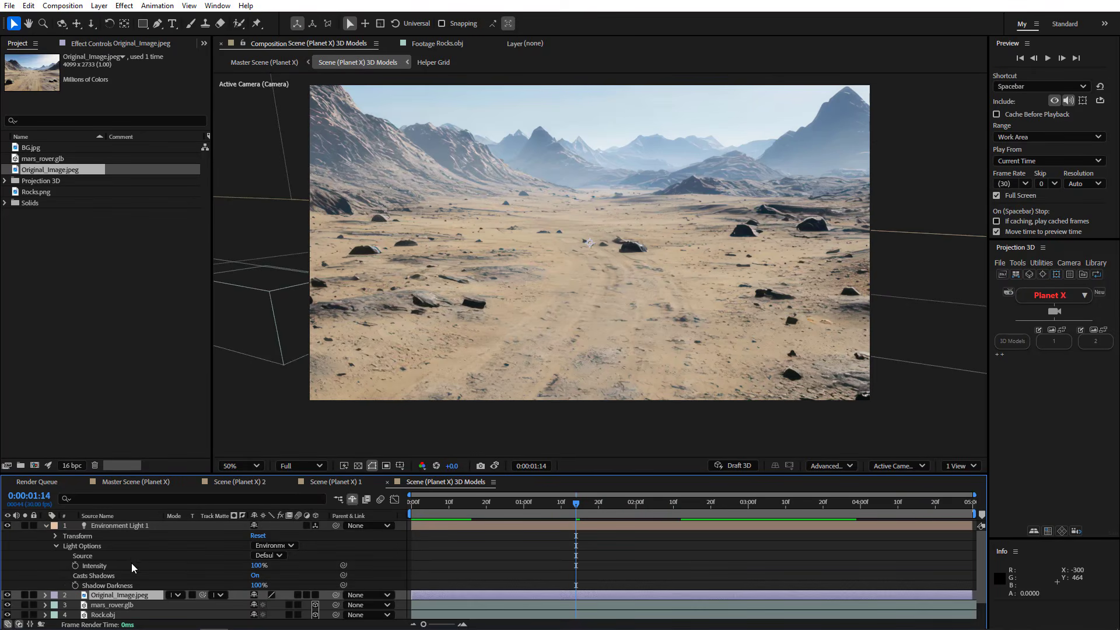
click(266, 556)
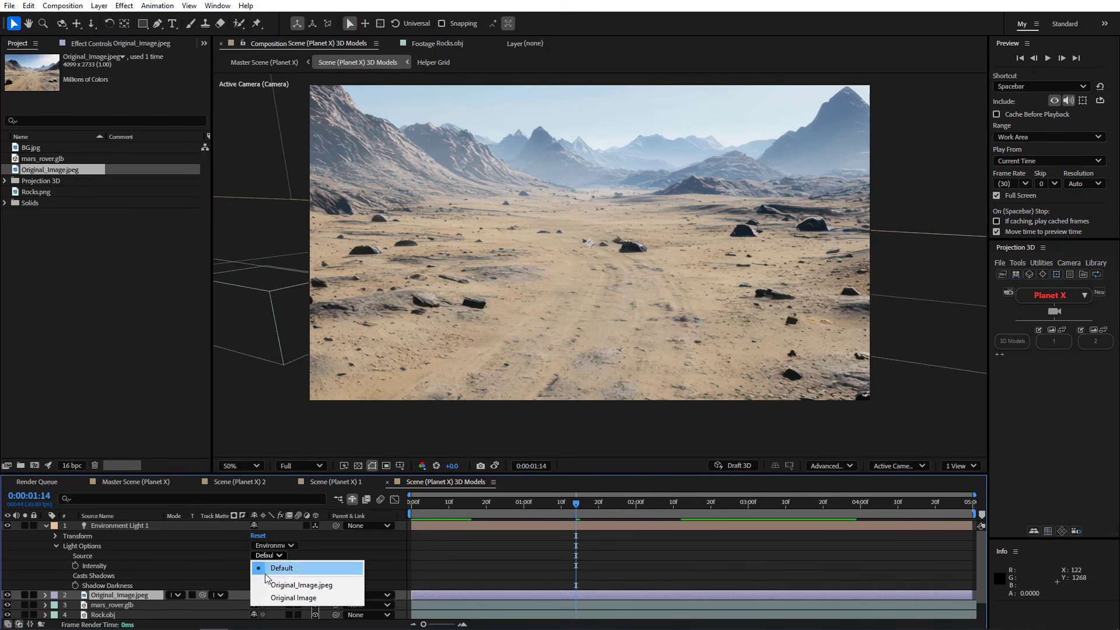
click(293, 585)
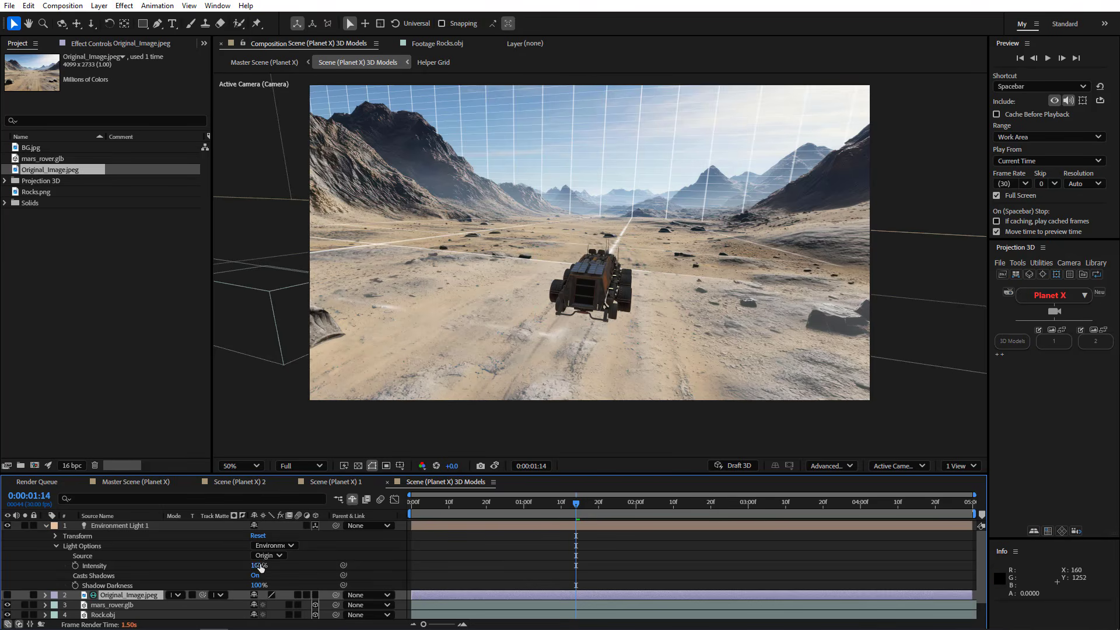
drag(261, 567, 277, 569)
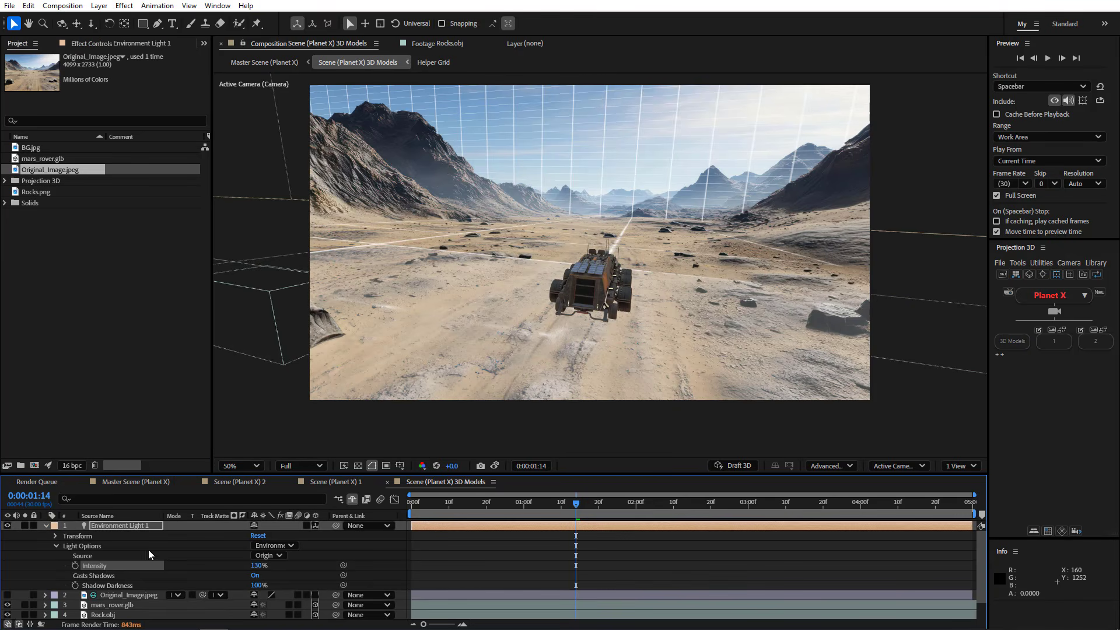
click(47, 527)
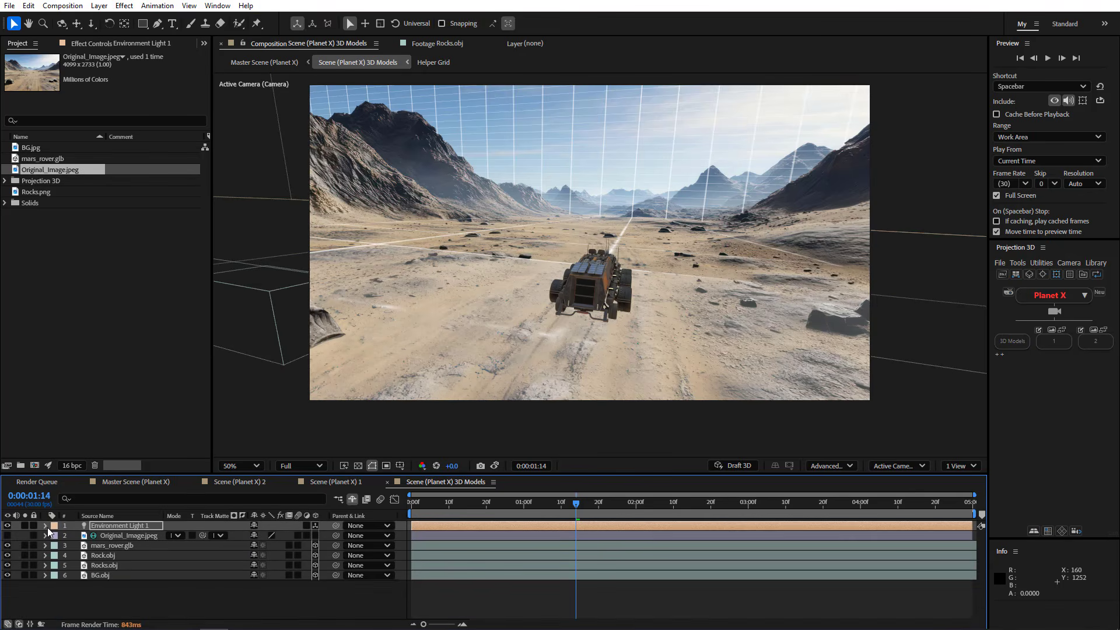
Reveal the shy layers, turn off the Helper Grid's visibility, and hide the shy layers again.
click(353, 499)
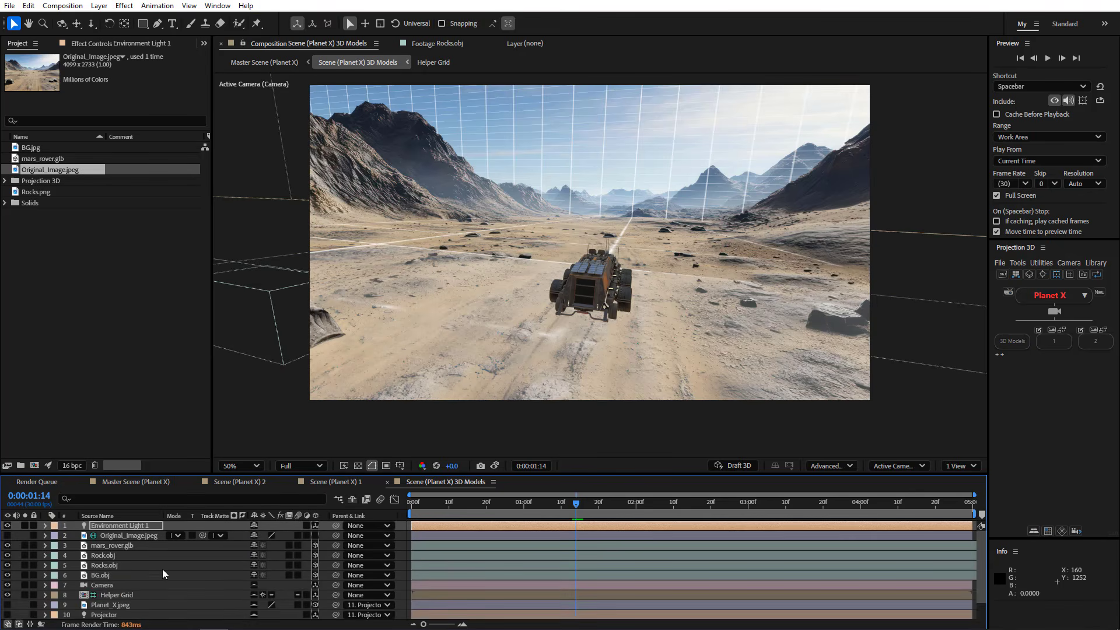
click(8, 595)
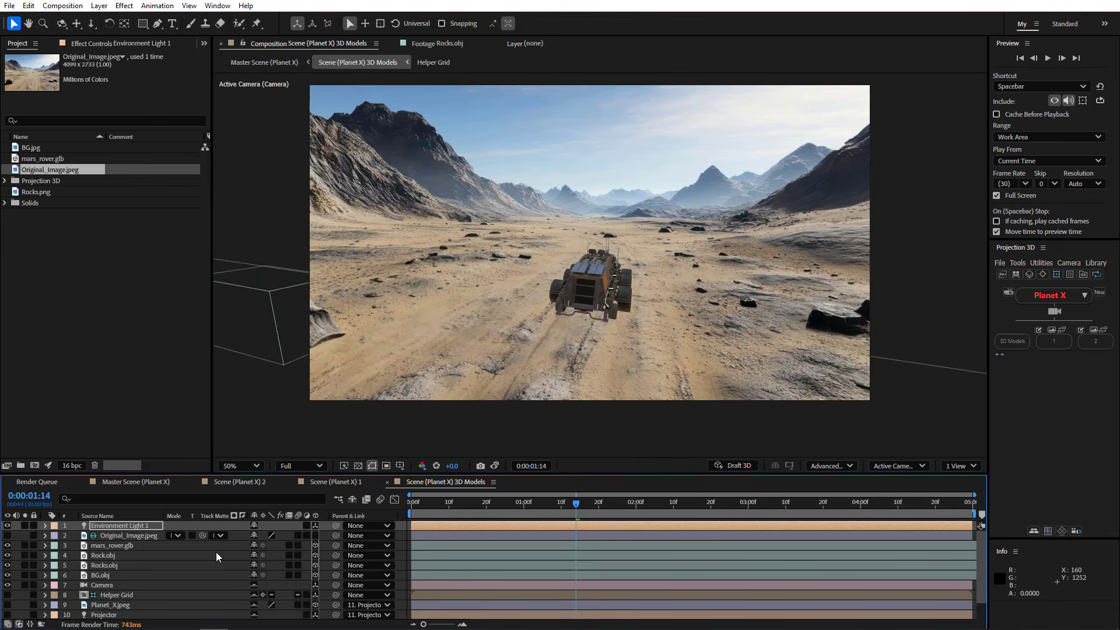
click(353, 500)
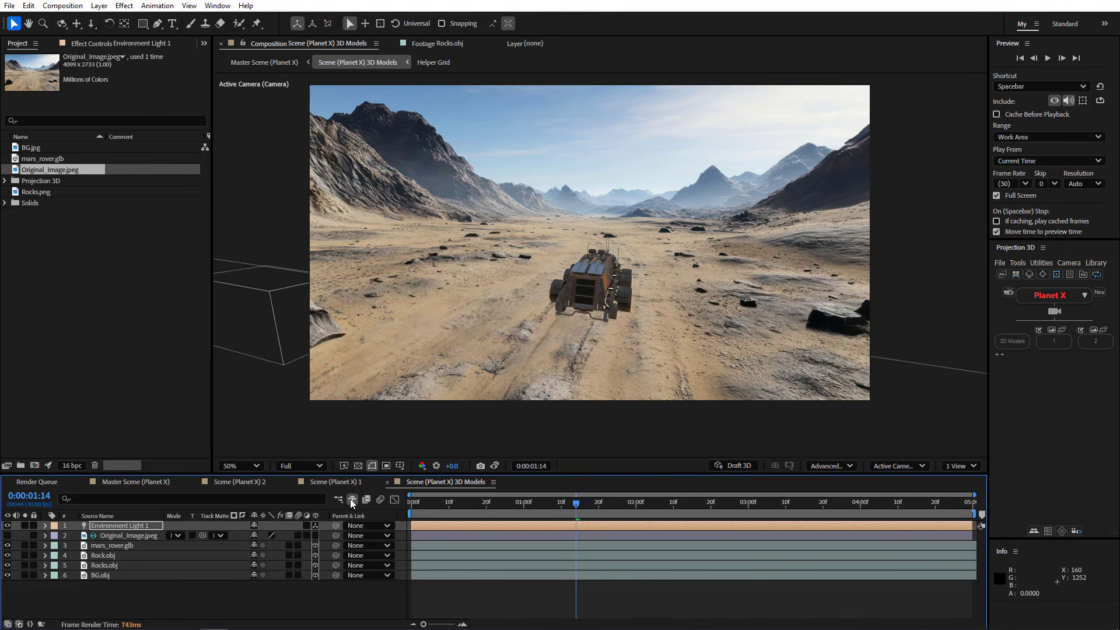
Create a white 1920 x 1080 px solid in the 3D Models composition and make it a 3D layer.
right_click(170, 598)
mouse_move(286, 463)
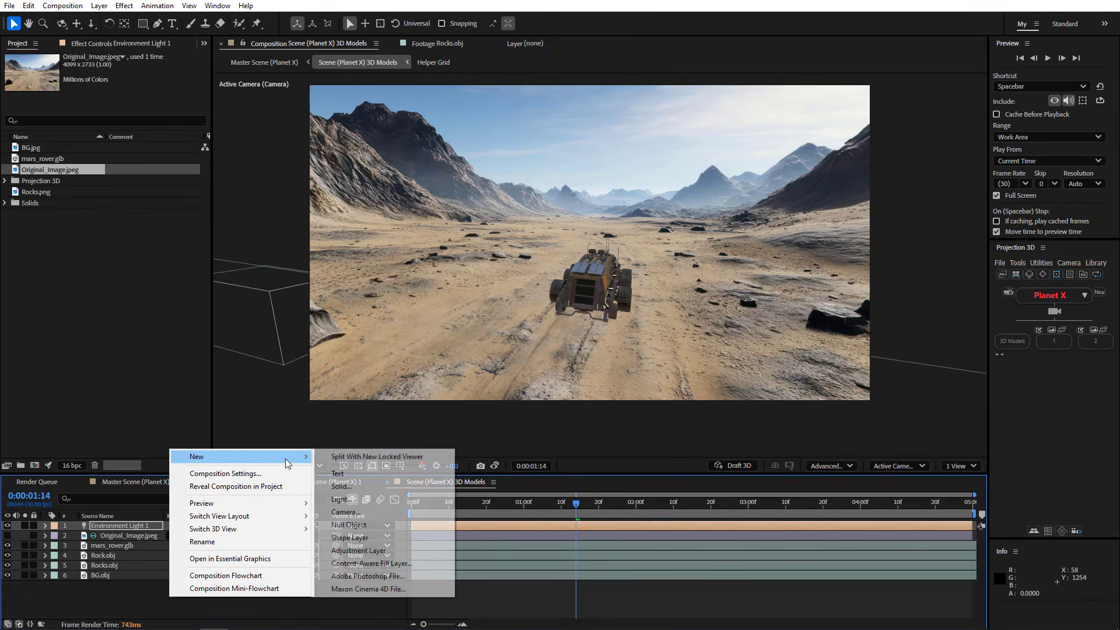
click(341, 487)
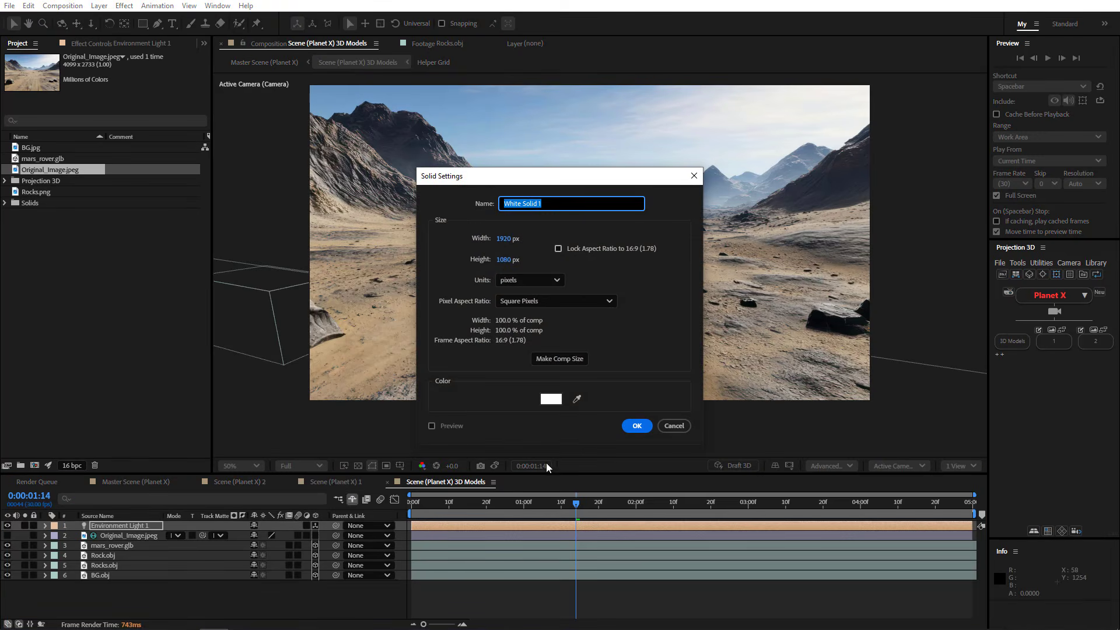
click(637, 426)
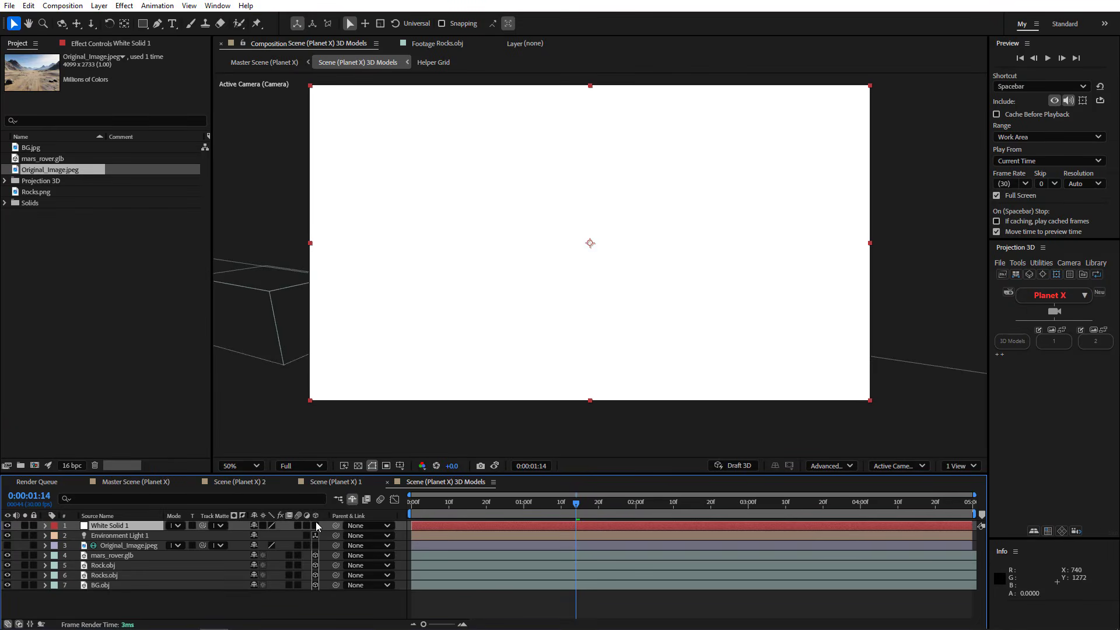
click(316, 525)
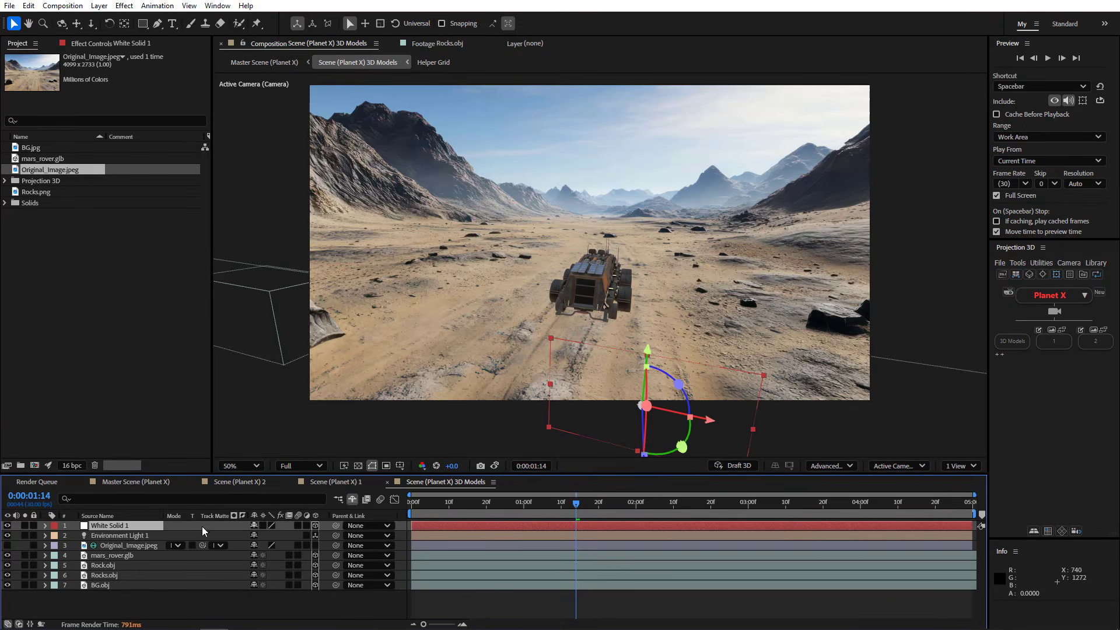
Lay the white solid flat by setting its X Rotation to 90°.
key(r)
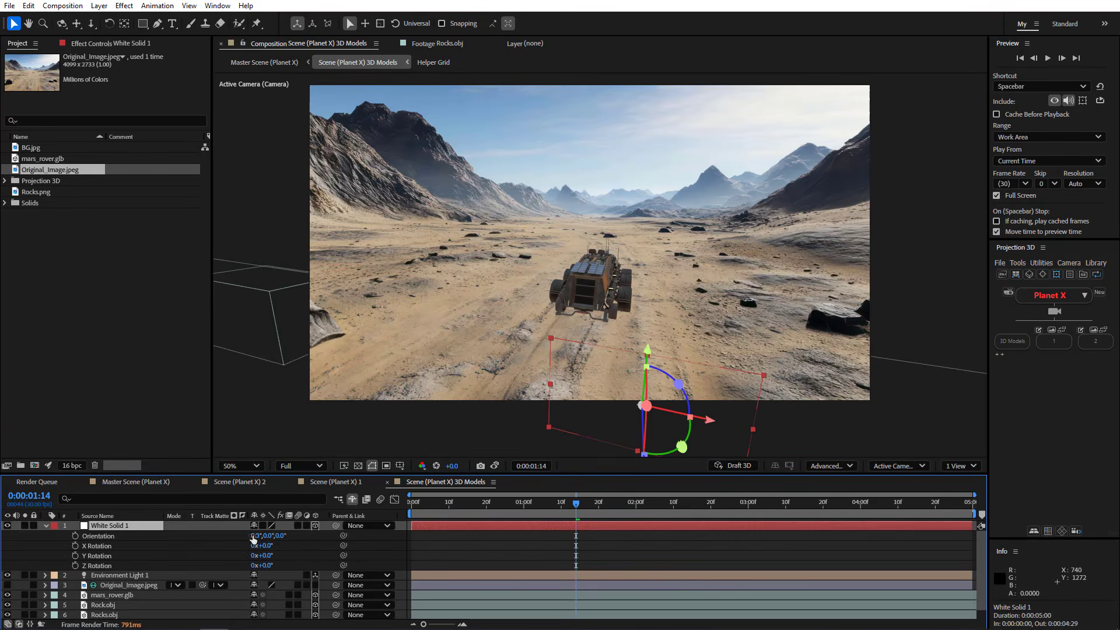
click(267, 546)
text(90)
key(Return)
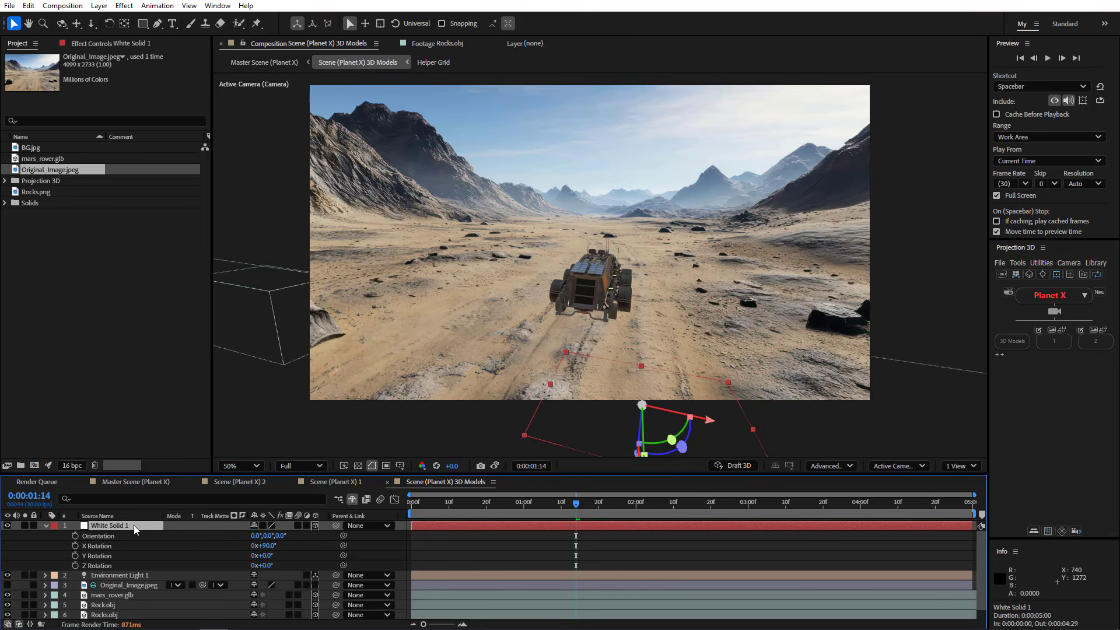
Place the white solid at the scene origin by setting its X and Y Position to 0.
key(p)
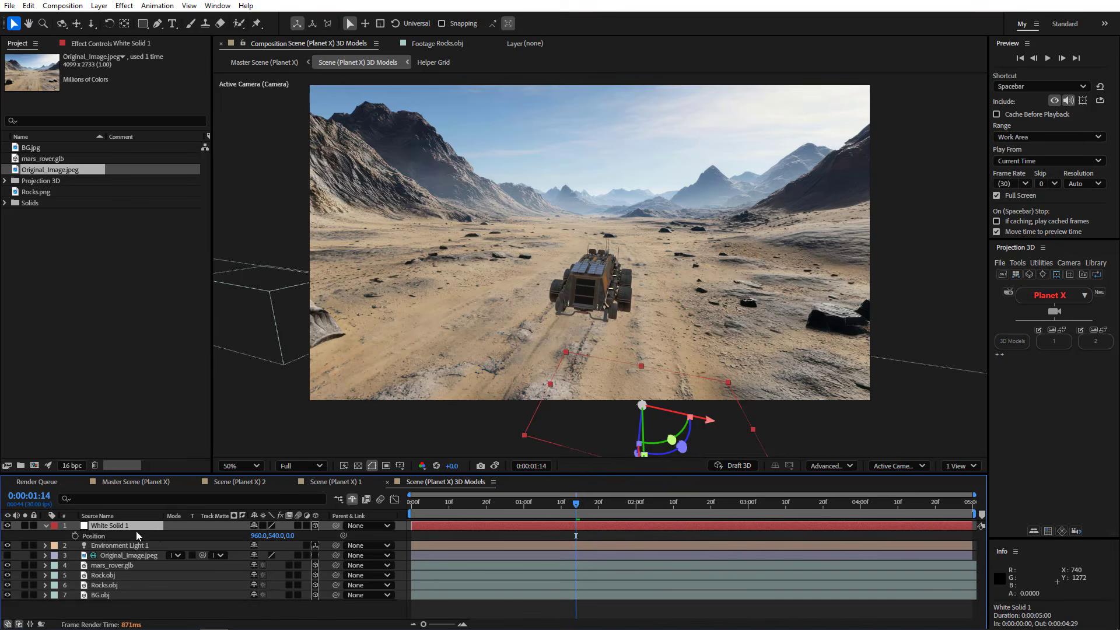
click(257, 538)
text(0)
key(Return)
click(269, 536)
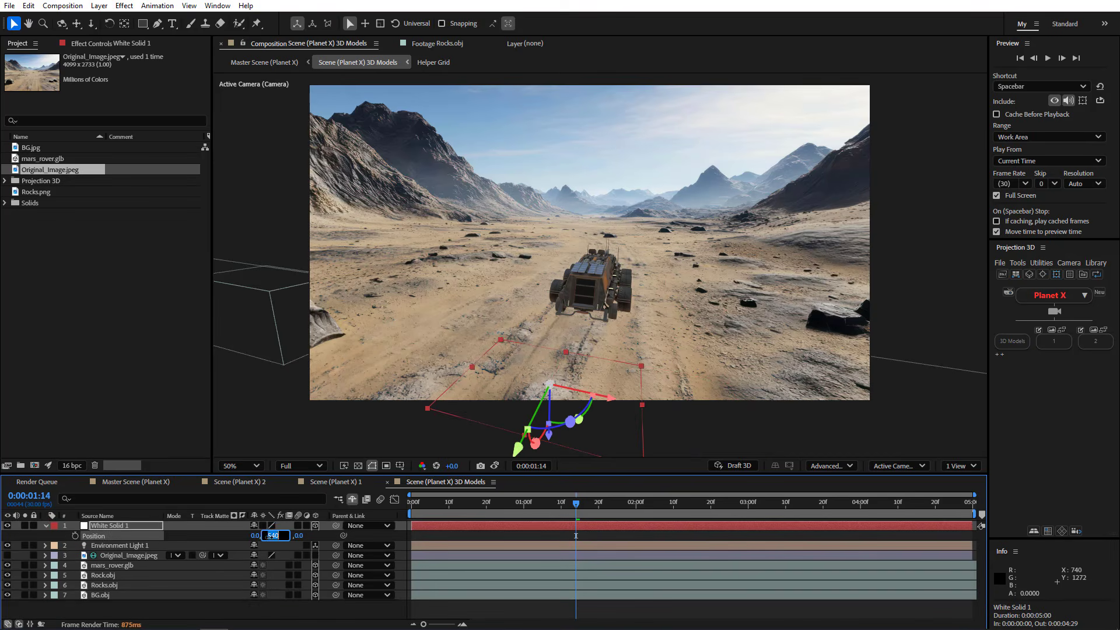
text(0)
key(Return)
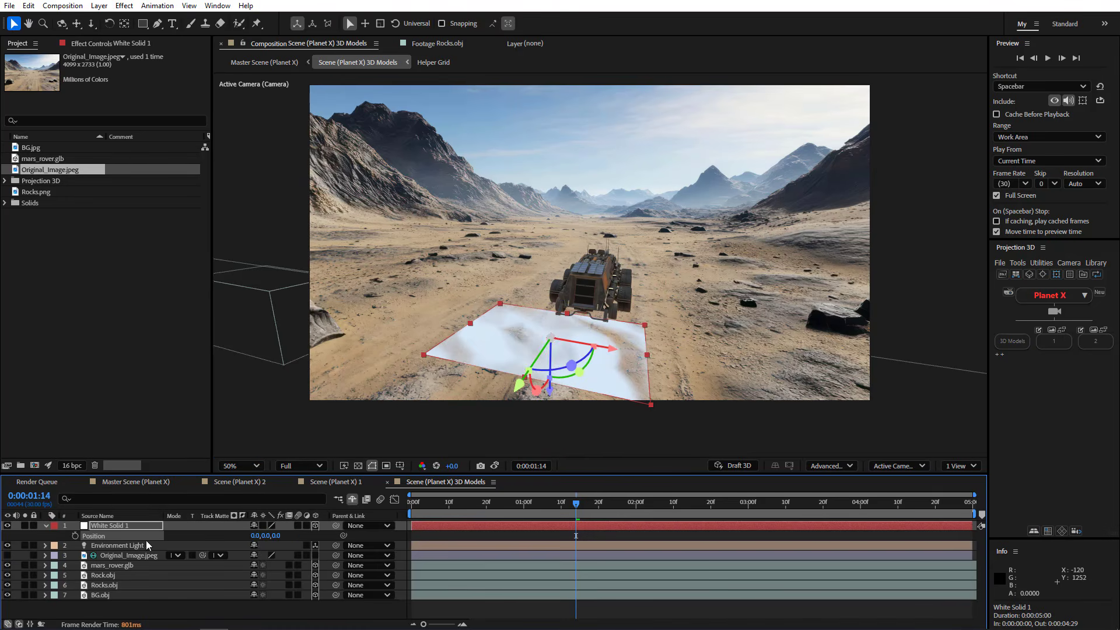
Scale the white solid to 1940% and shift it to about 0, -24, 1403 so it covers the ground beneath the rover.
key(s)
drag(266, 535, 1025, 437)
drag(266, 536, 538, 488)
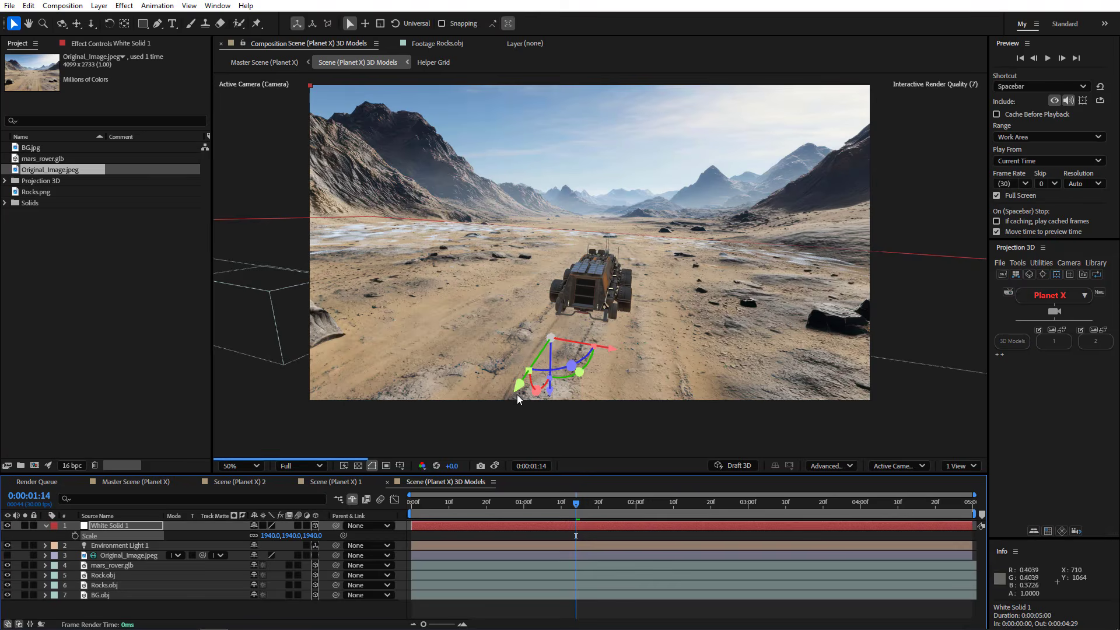
drag(518, 392, 587, 346)
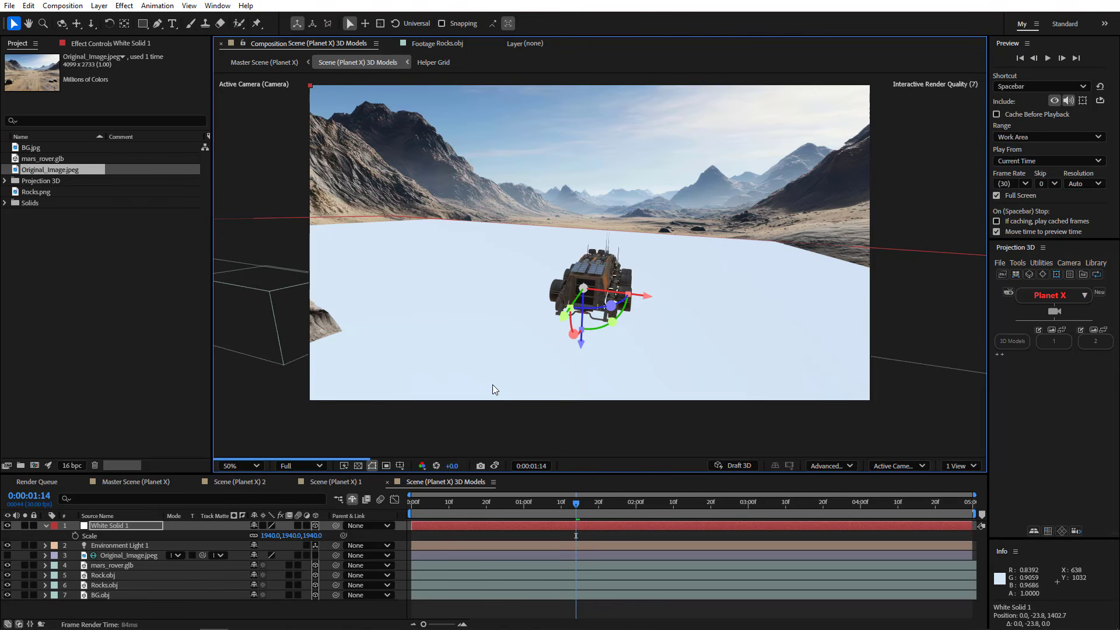
click(615, 337)
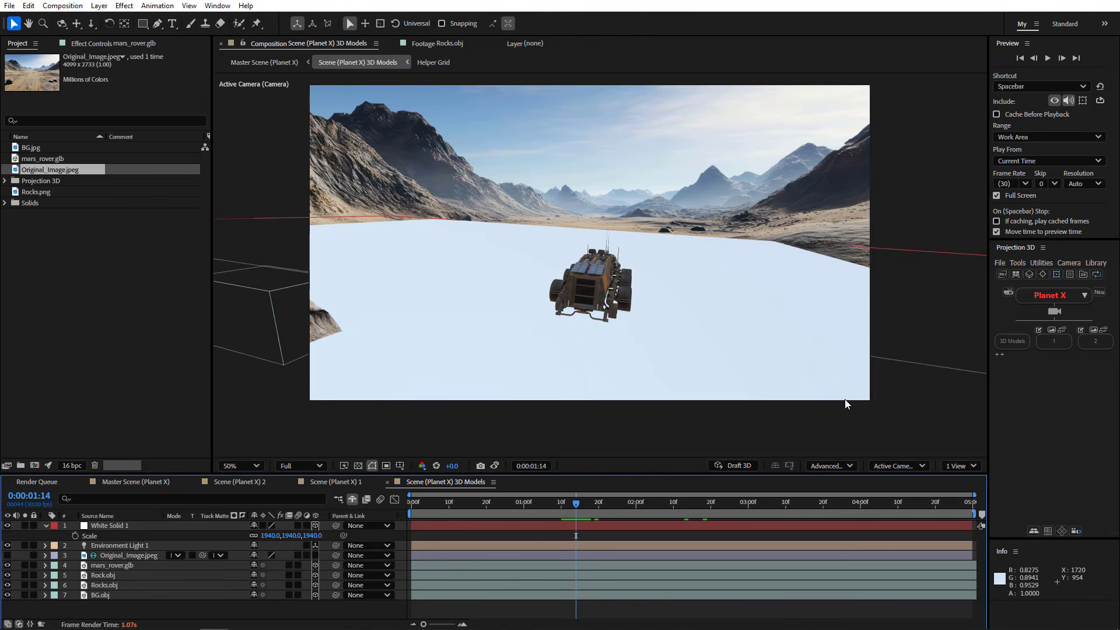
Set the shadow casting box size to 10000 in the Advanced 3D renderer options.
click(829, 465)
click(831, 530)
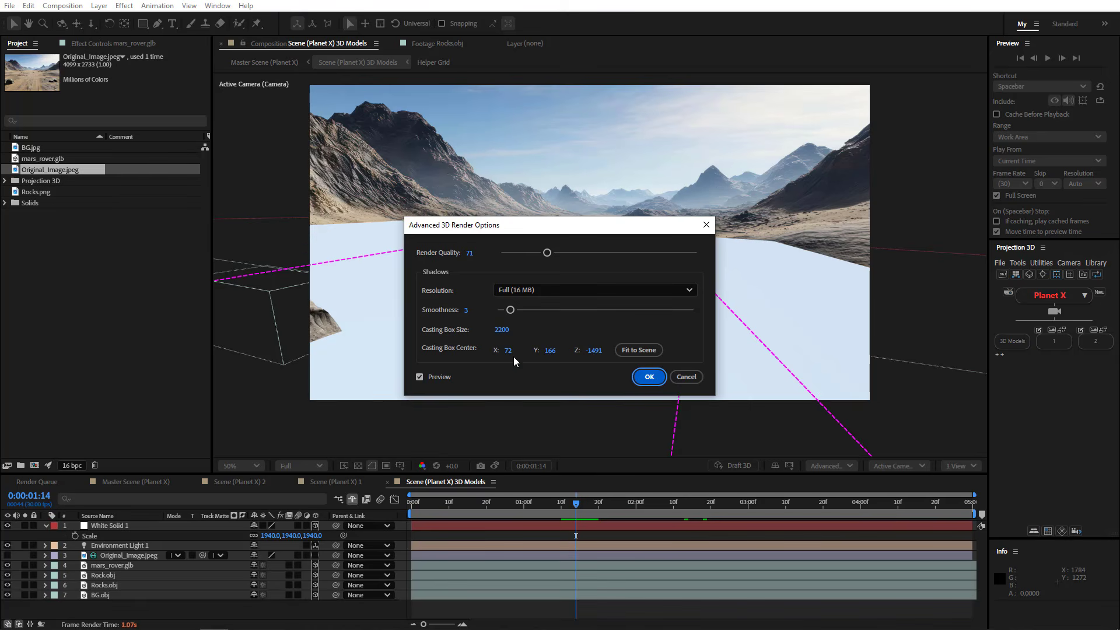
click(502, 330)
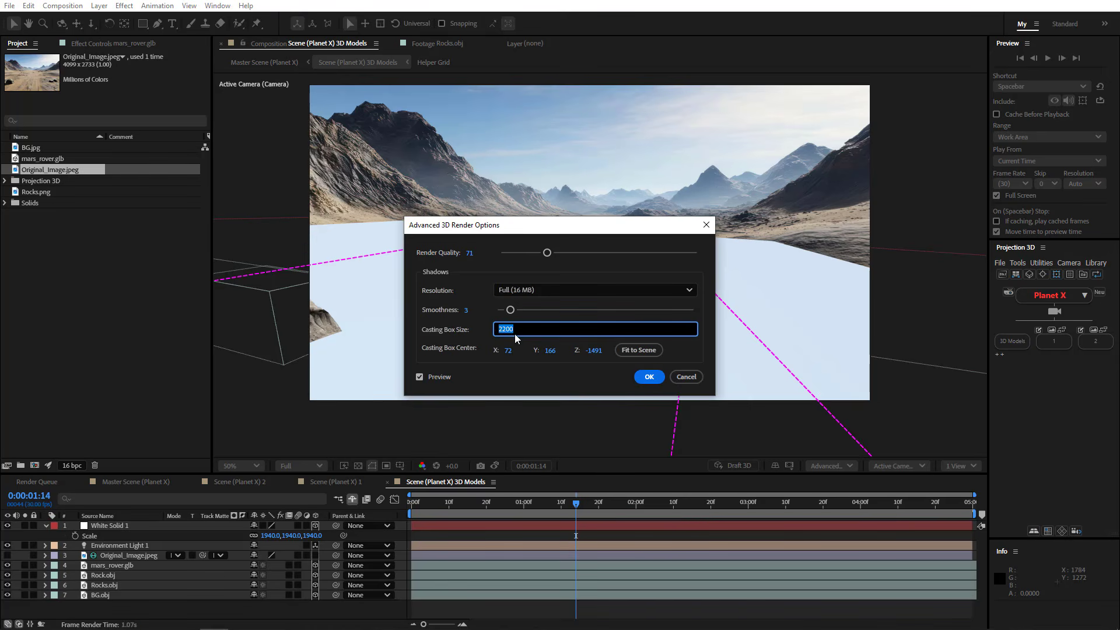
text(10000)
click(652, 370)
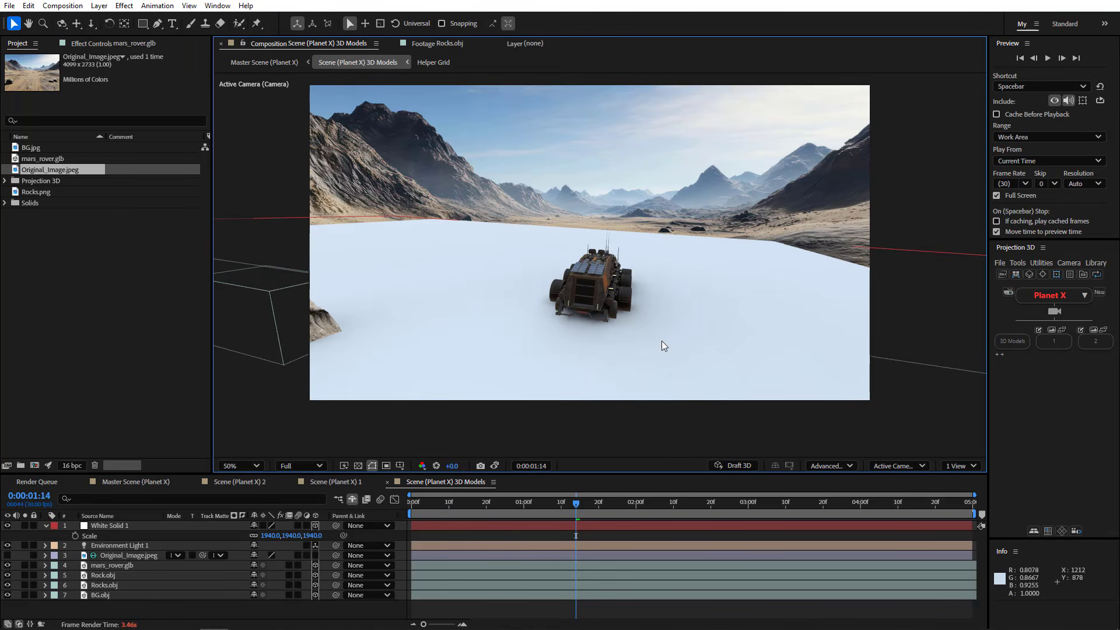
Check the rover's ground shadow from the start to about 0:00:03:01, and inspect the mars_rover.glb layer's Position around 0:00:02:25.
click(422, 507)
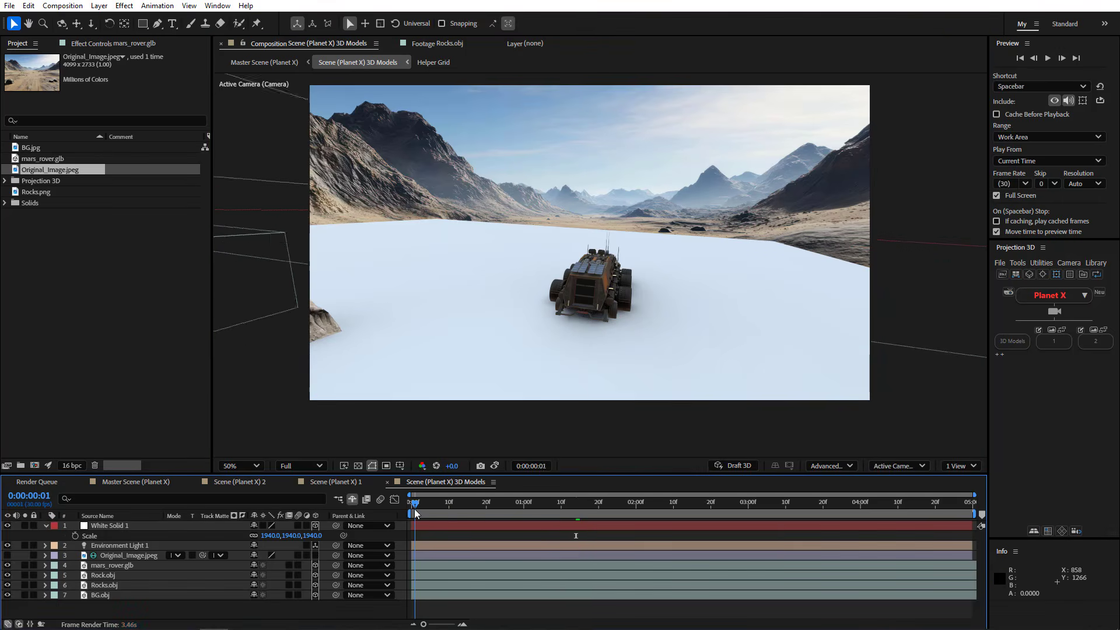
drag(420, 513, 751, 433)
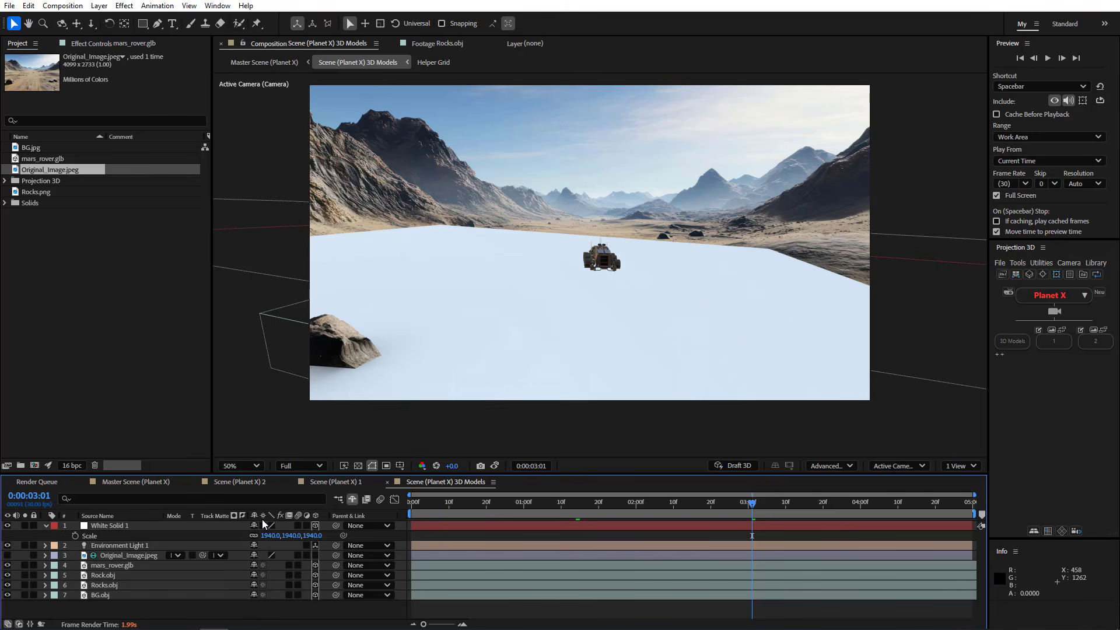
click(120, 567)
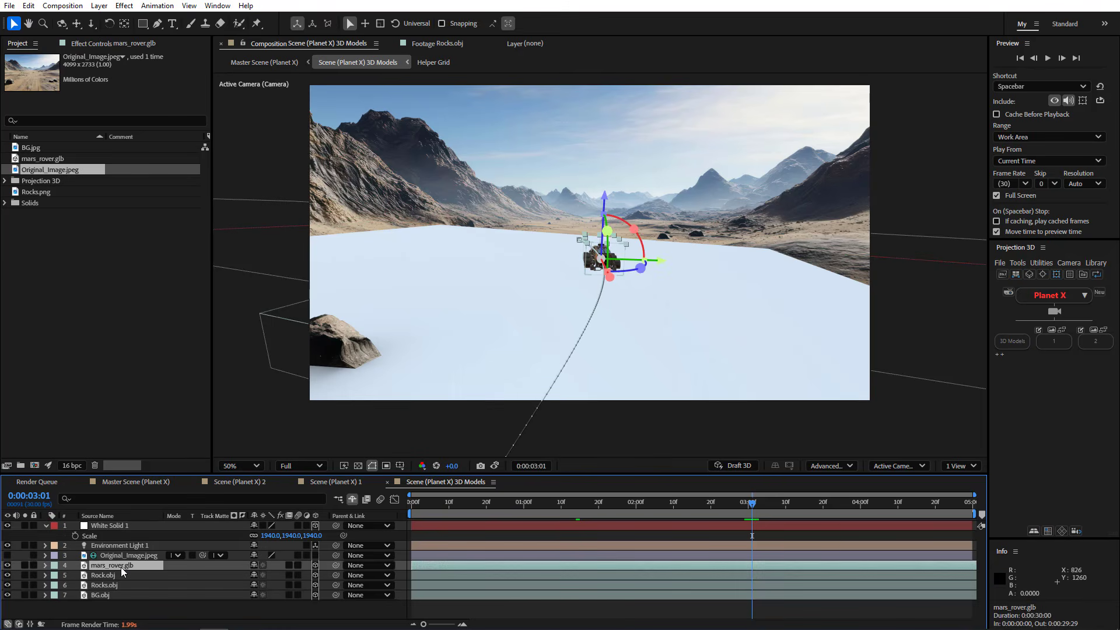
key(p)
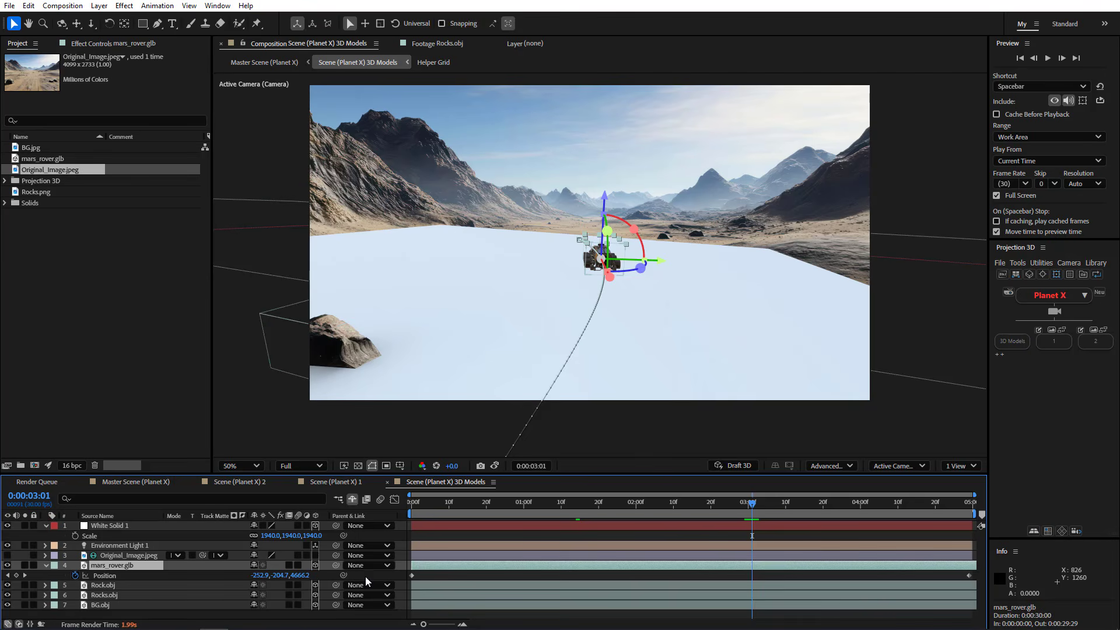
click(728, 509)
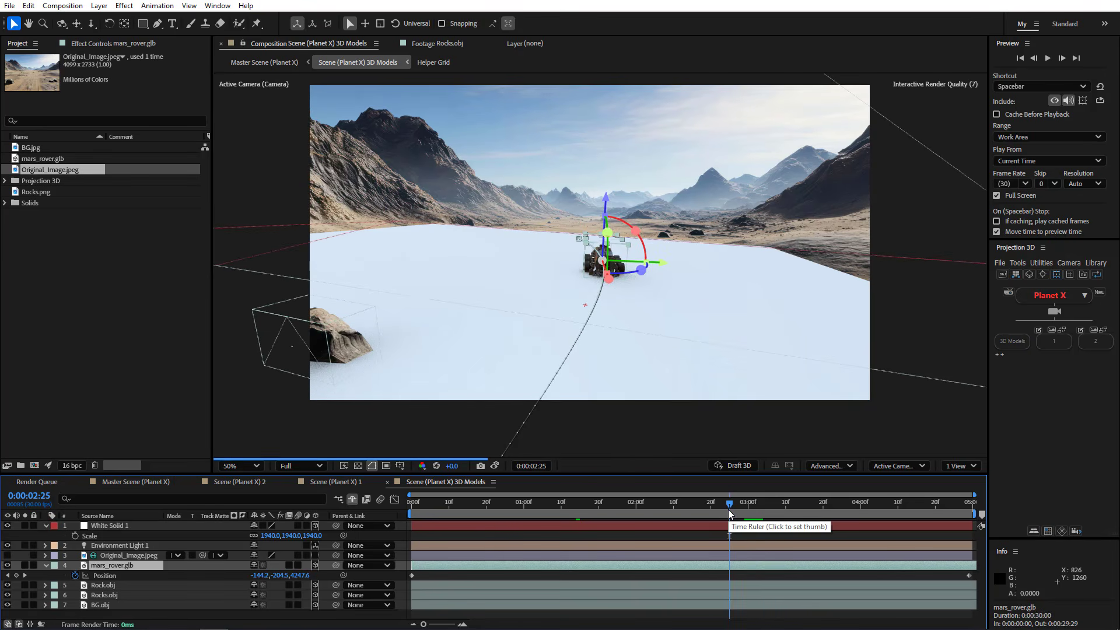
Move the shadow casting box center to Z 4000 in the Advanced 3D renderer options.
click(827, 463)
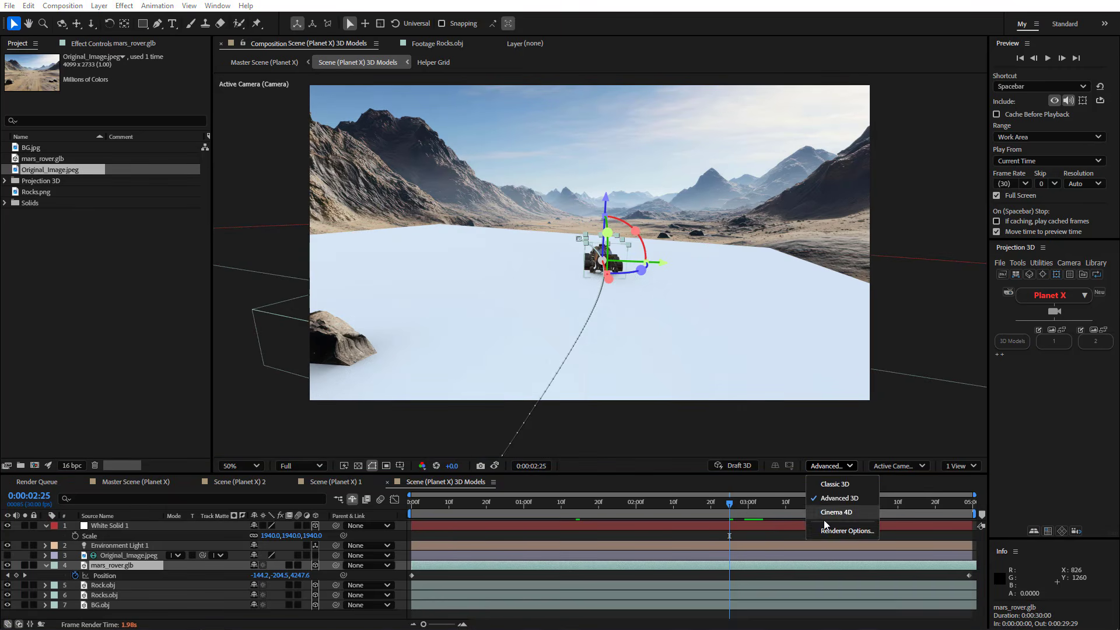
click(830, 531)
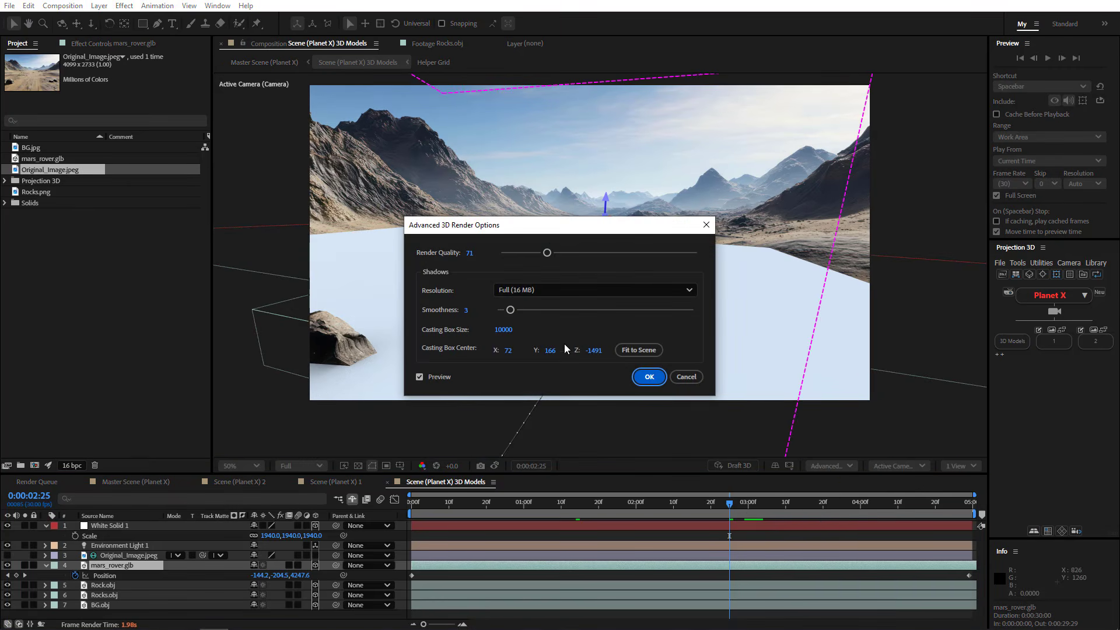
click(596, 353)
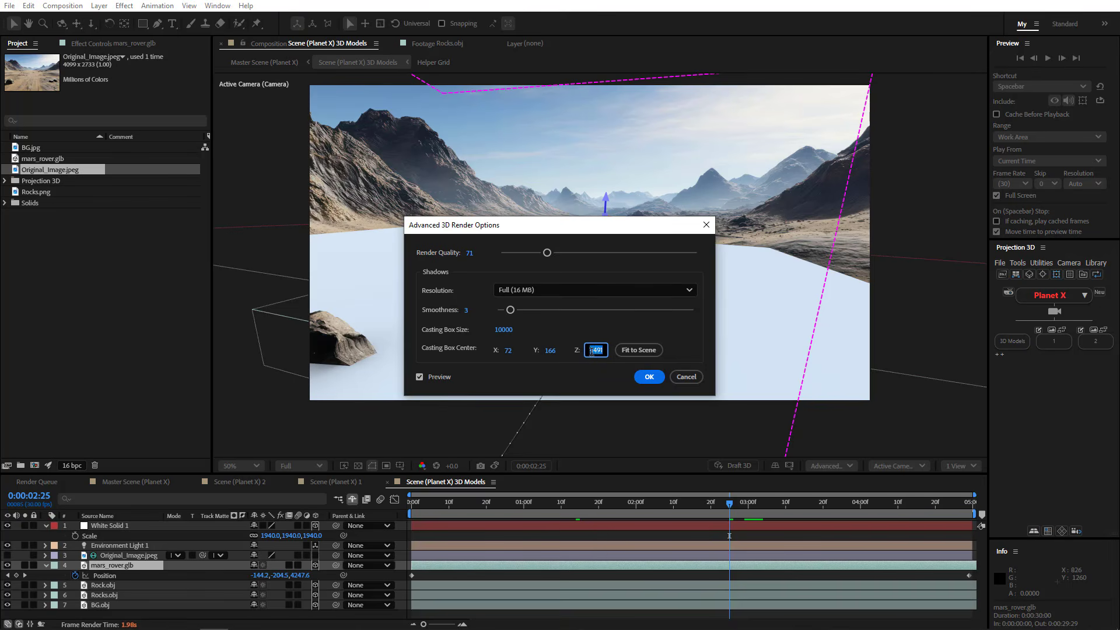
text(4000)
click(642, 377)
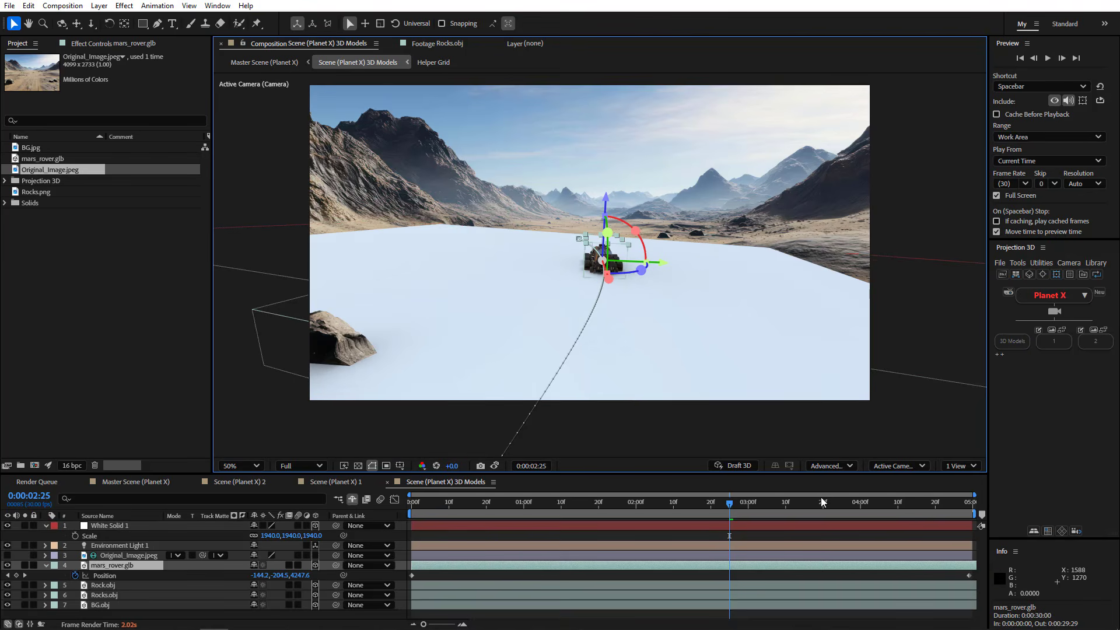
Check the rover and rock shadows on the white ground at the end of the timeline and around 0:00:02:10.
click(864, 506)
drag(874, 514, 994, 488)
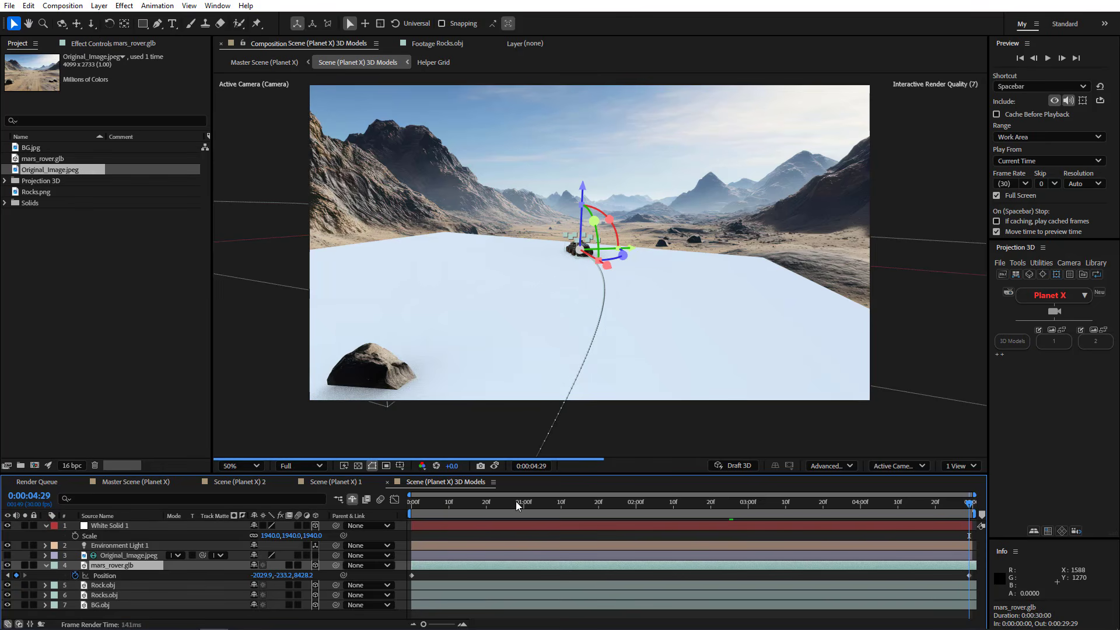
drag(516, 501, 675, 526)
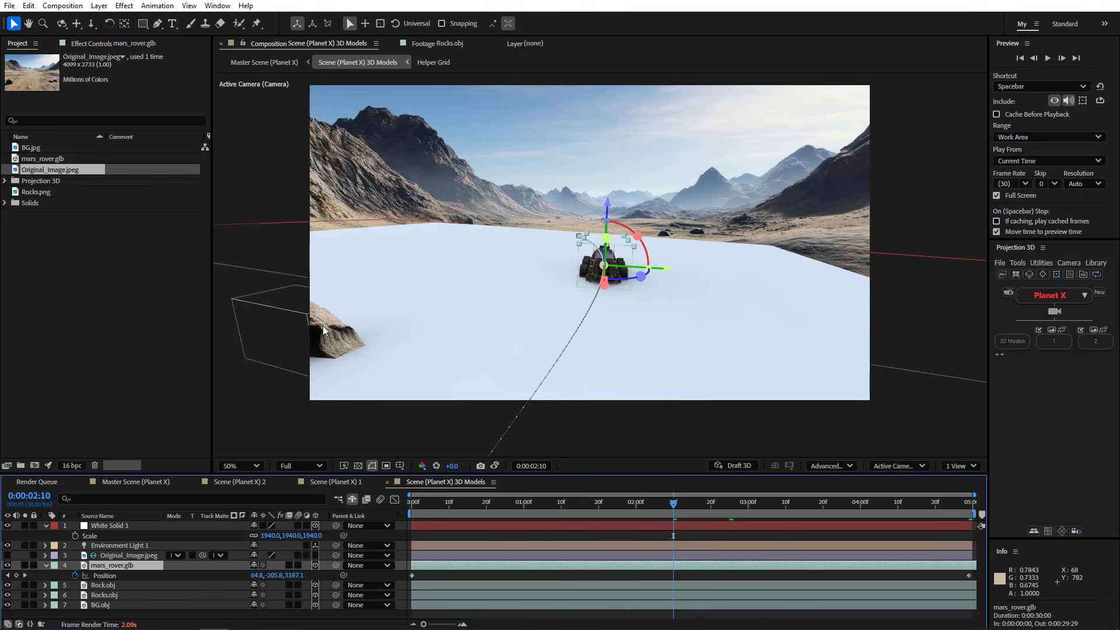
Set Accepts Shadows to Only in the white solid's Material Options, and collapse the layer's properties.
click(107, 525)
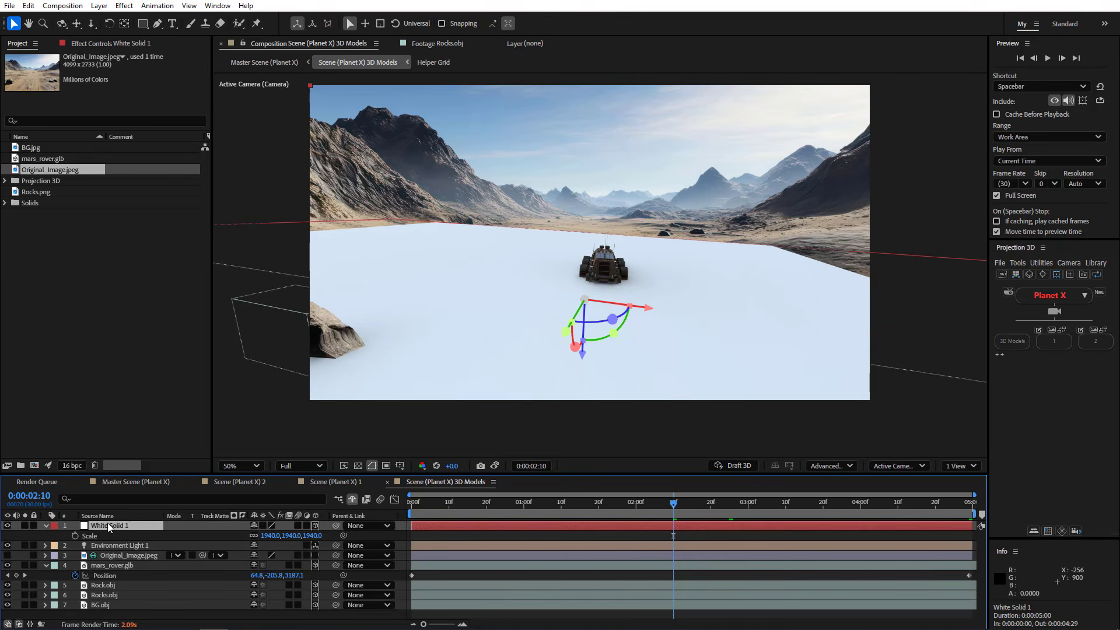
key(a)
key(a)
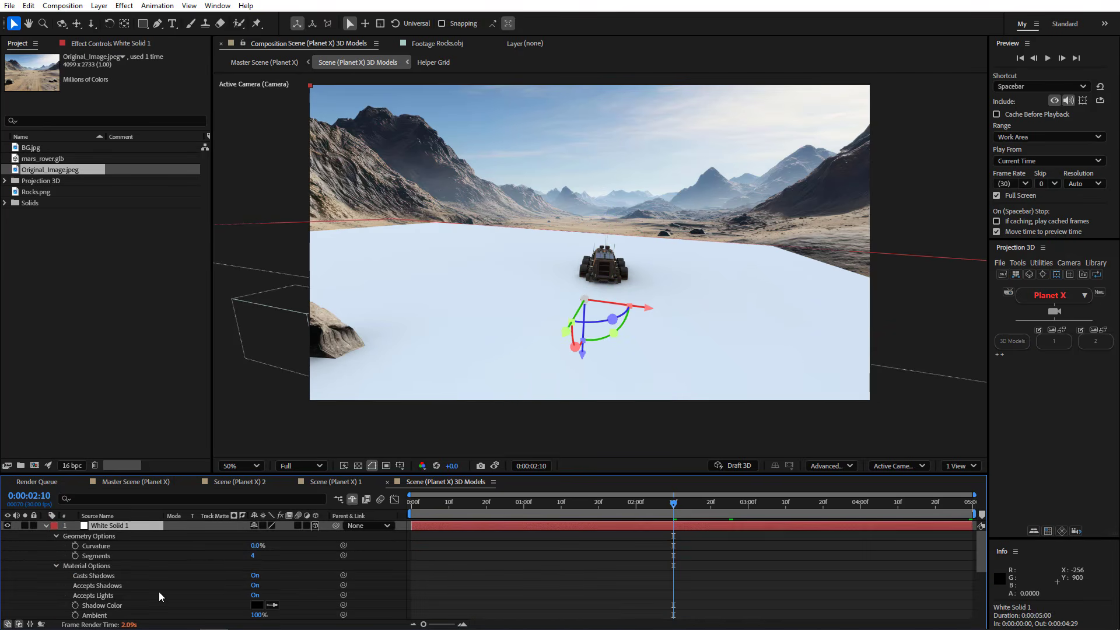
click(255, 587)
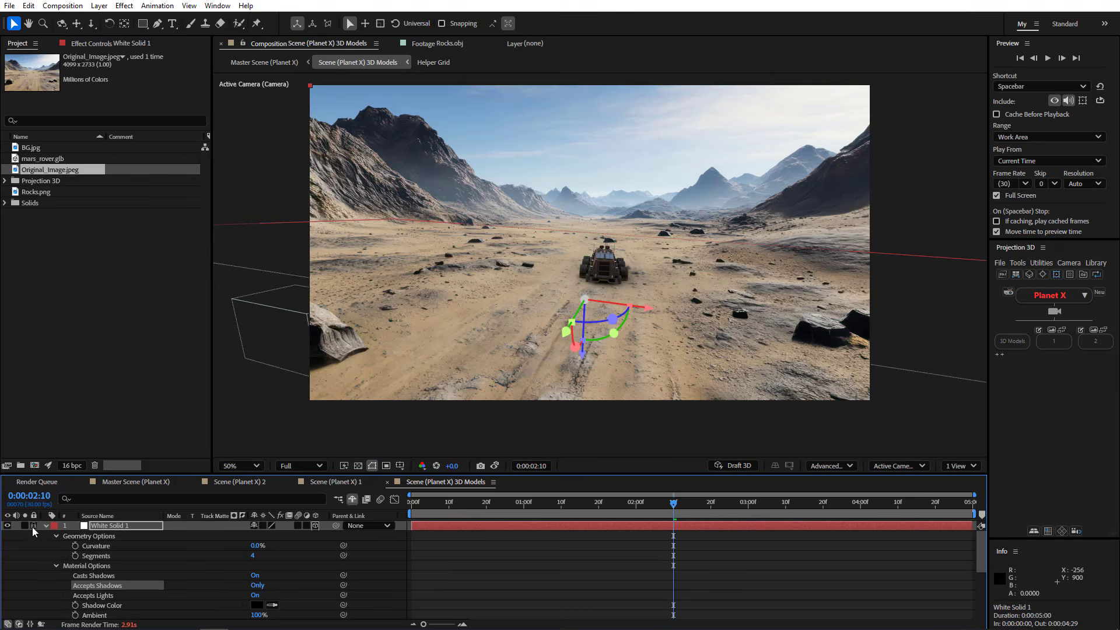
click(45, 526)
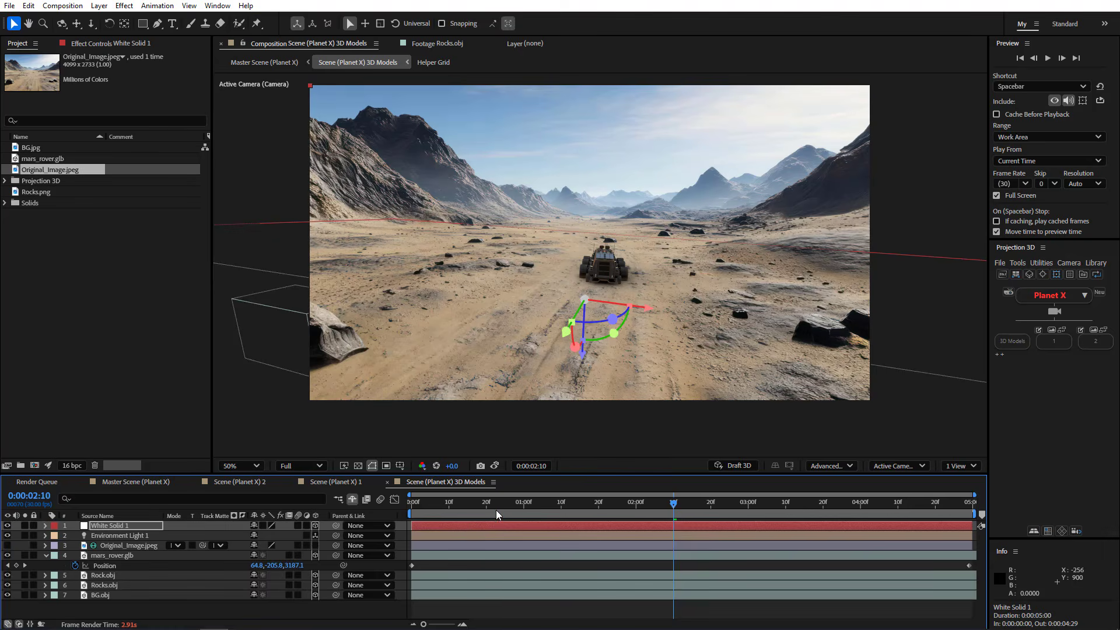
Review the shadows on the terrain back to the first frame and collapse the rover layer's properties.
click(436, 513)
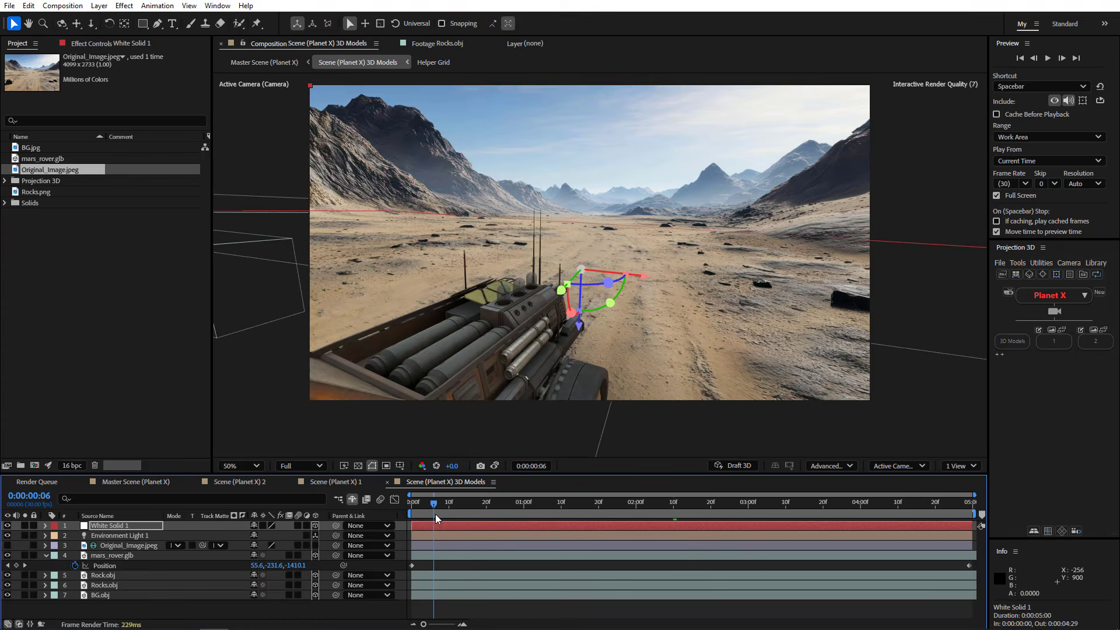
drag(435, 513, 309, 534)
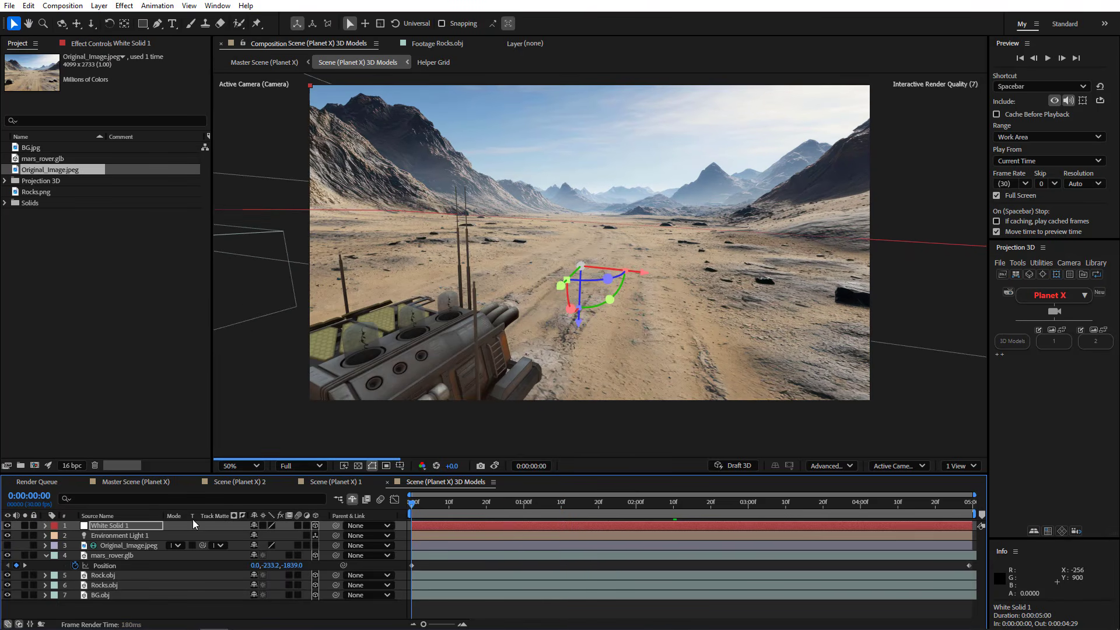
click(46, 555)
Apply Pixel Motion Blur to the 3D Models layer in the Master Scene (Planet X) composition and preview the animation.
click(126, 480)
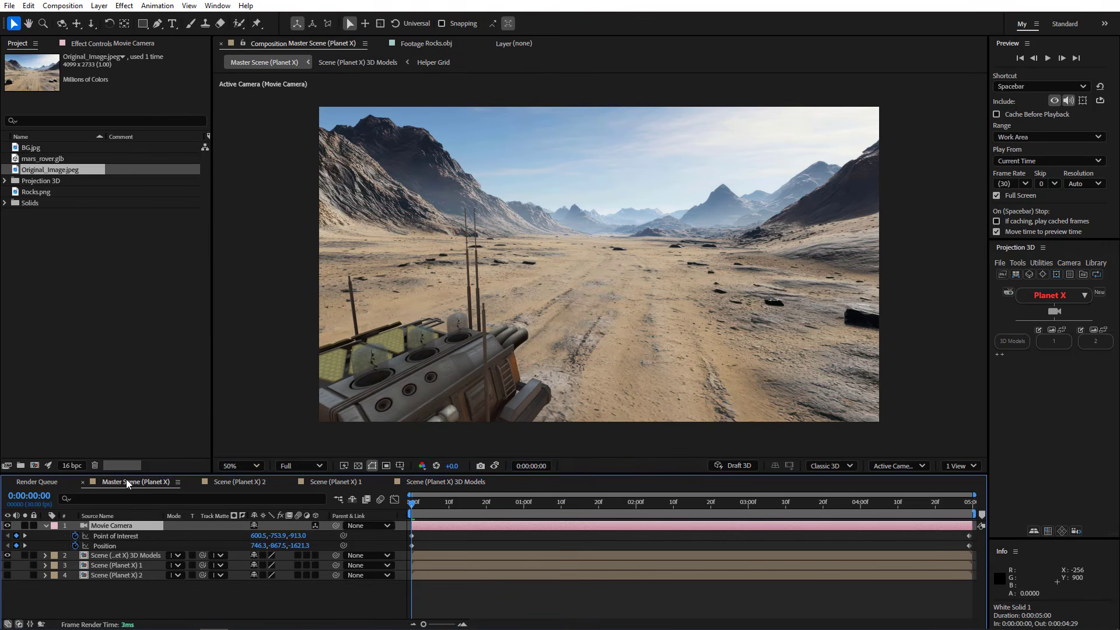
click(130, 555)
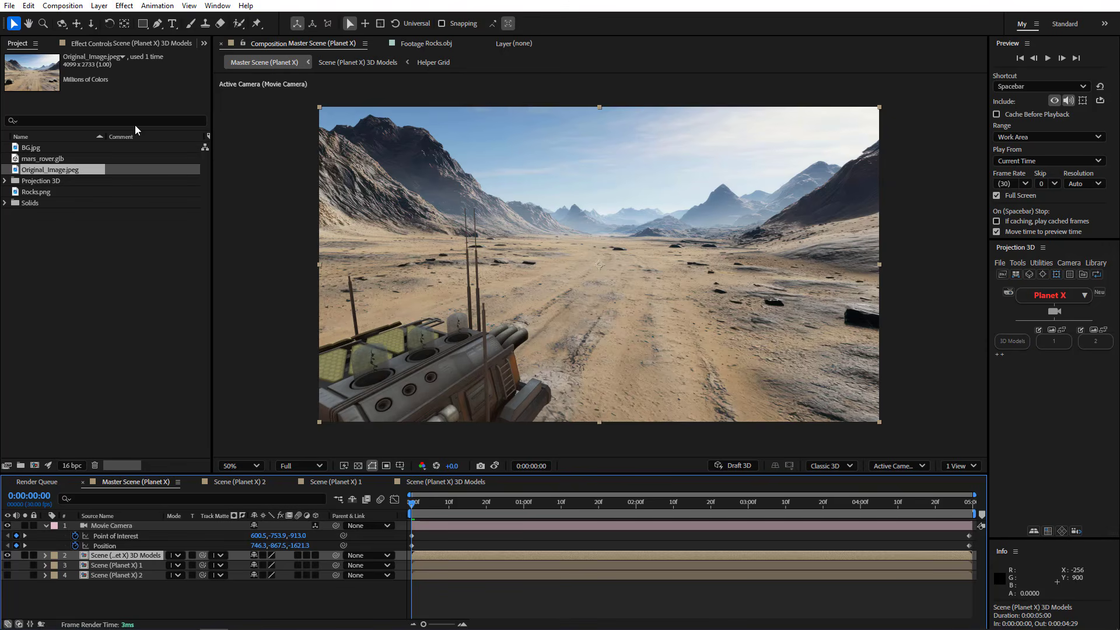
click(124, 6)
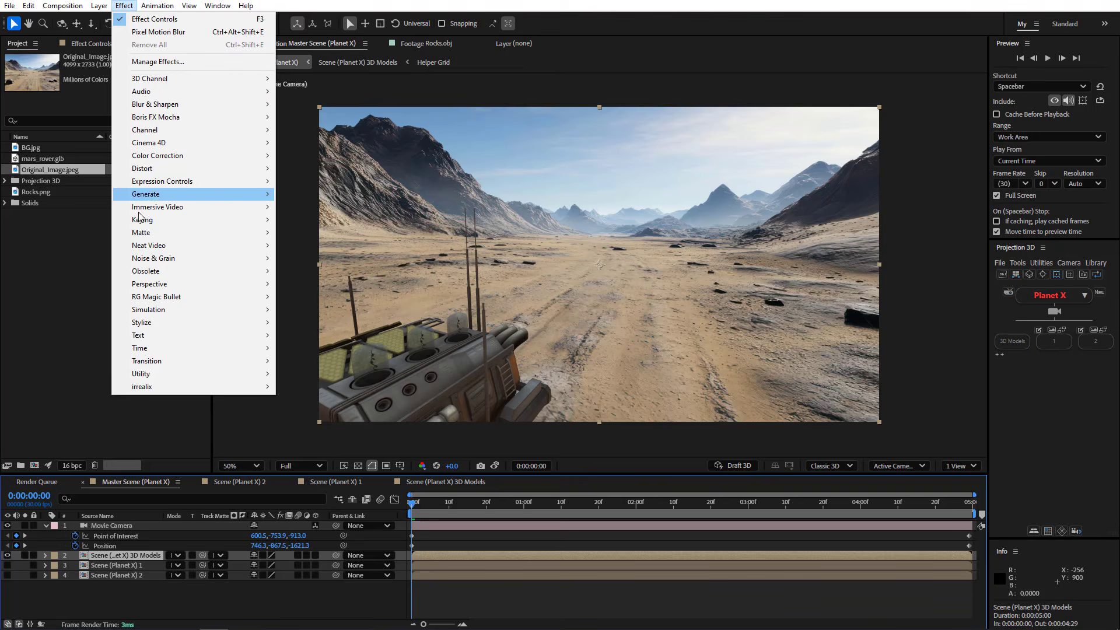
mouse_move(192, 348)
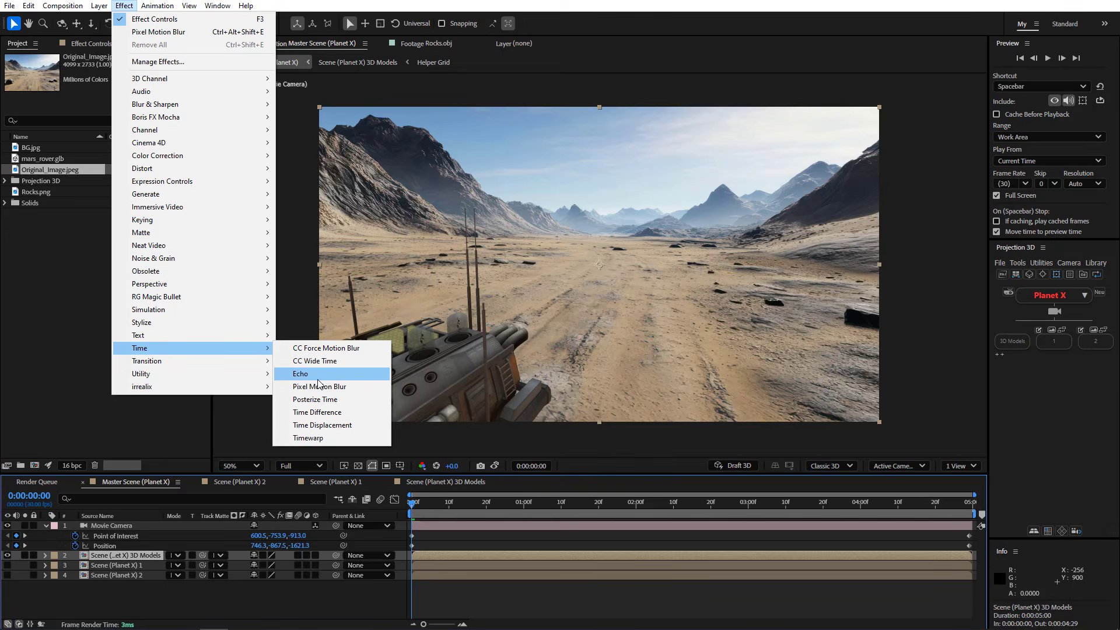
click(318, 386)
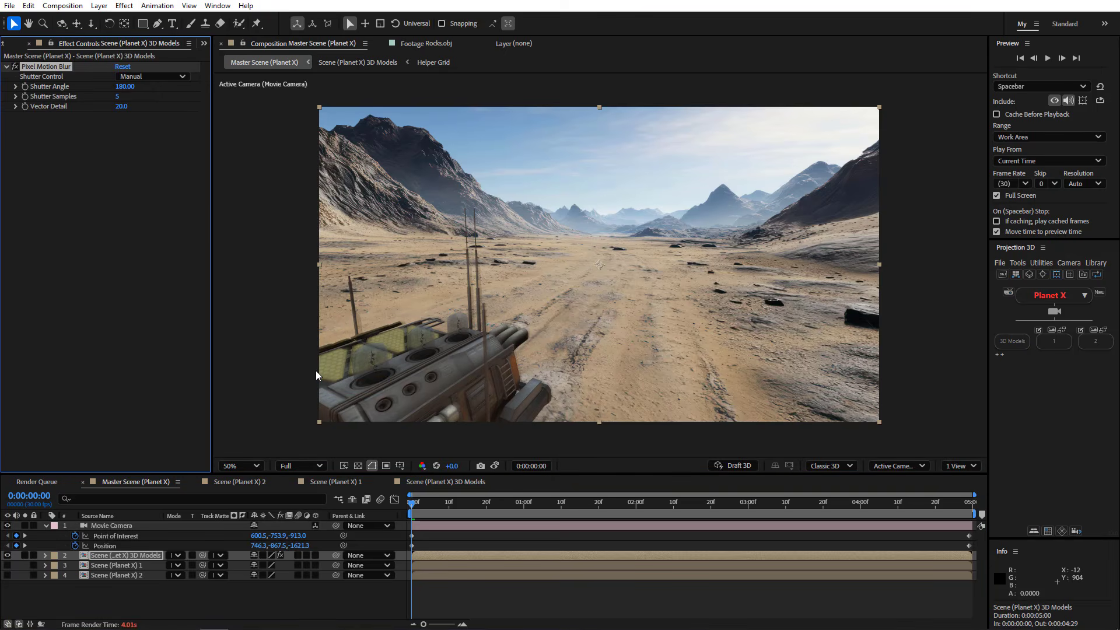
click(1049, 57)
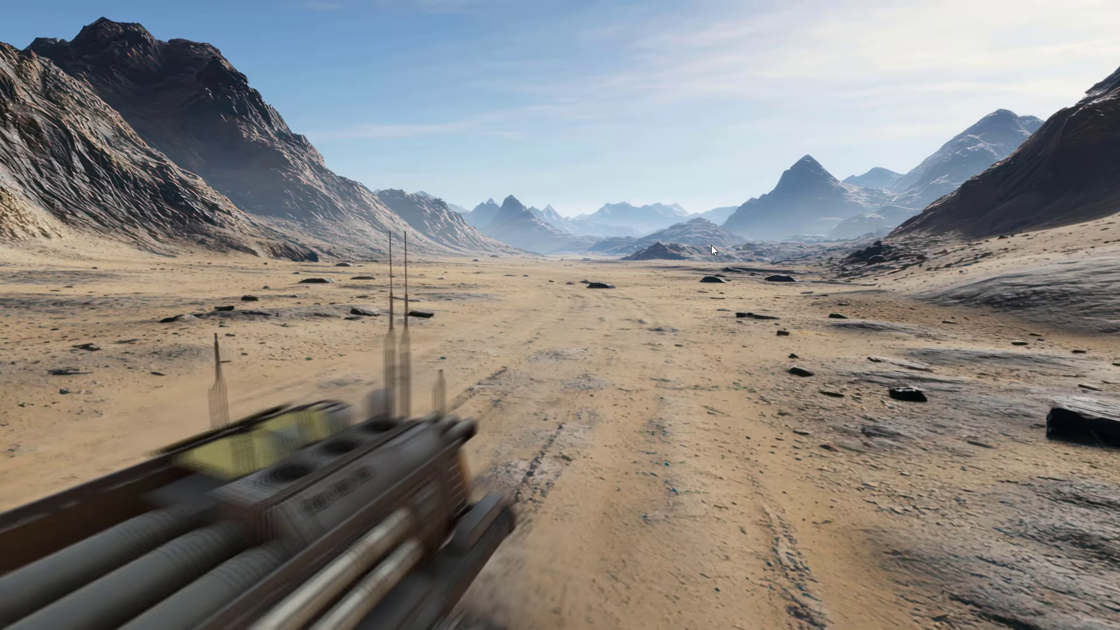